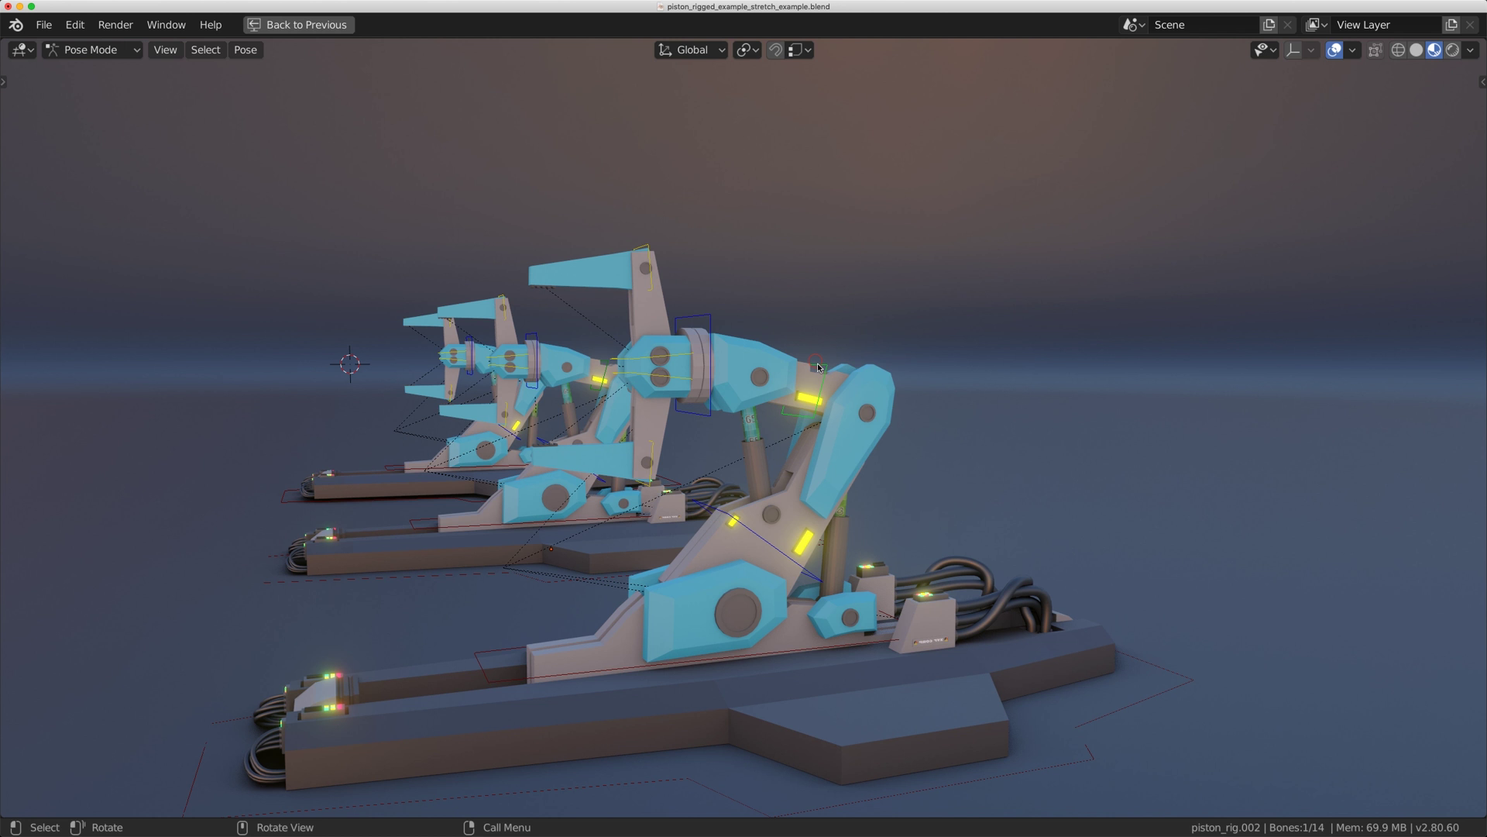
# Rotate the nearest robot's forearm bone up about 70°, and its lower arm bone forward about 65°.
pyautogui.press('super+Tab')
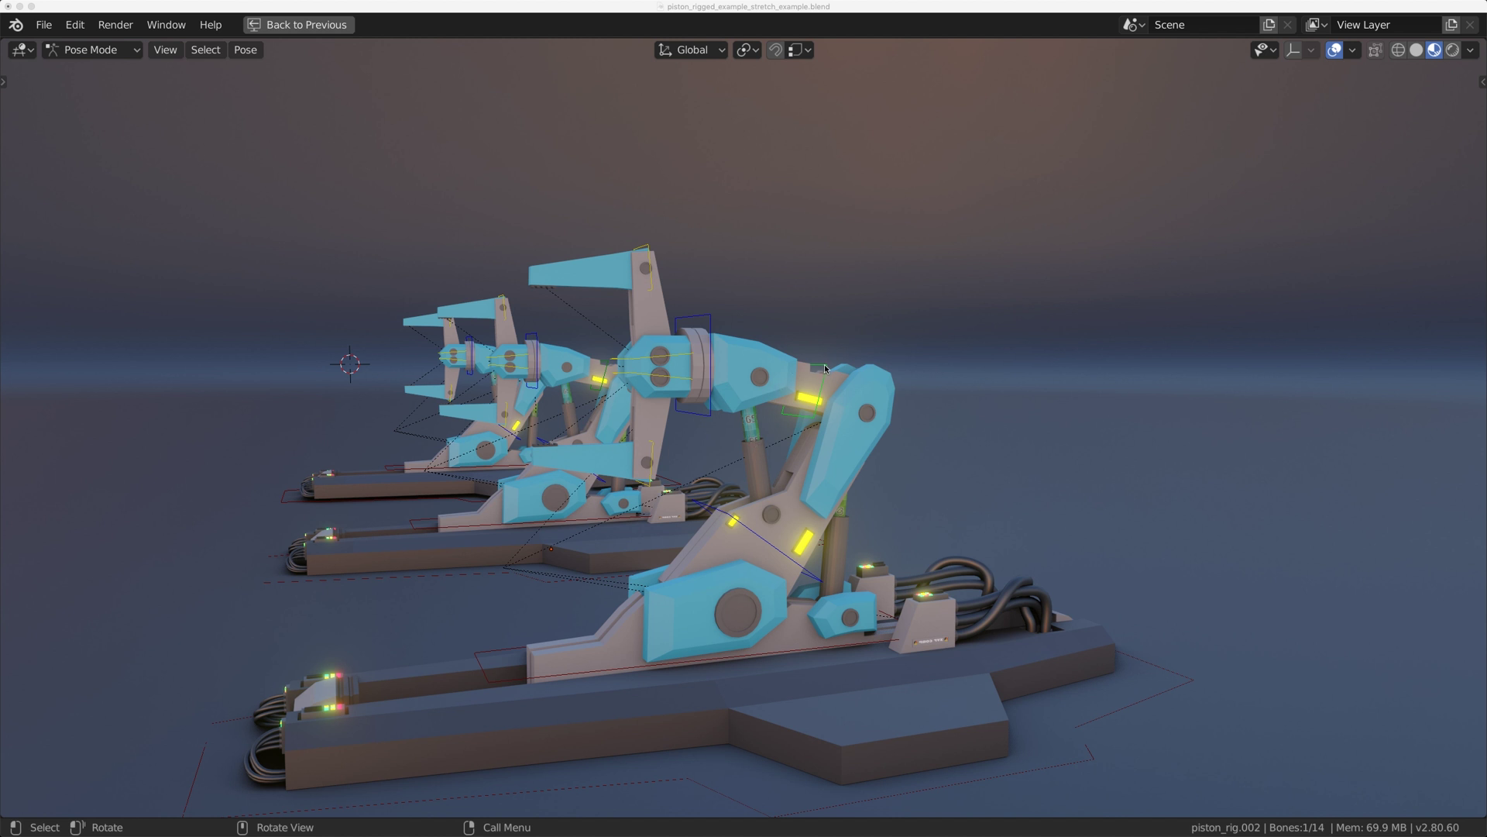
pyautogui.press('r')
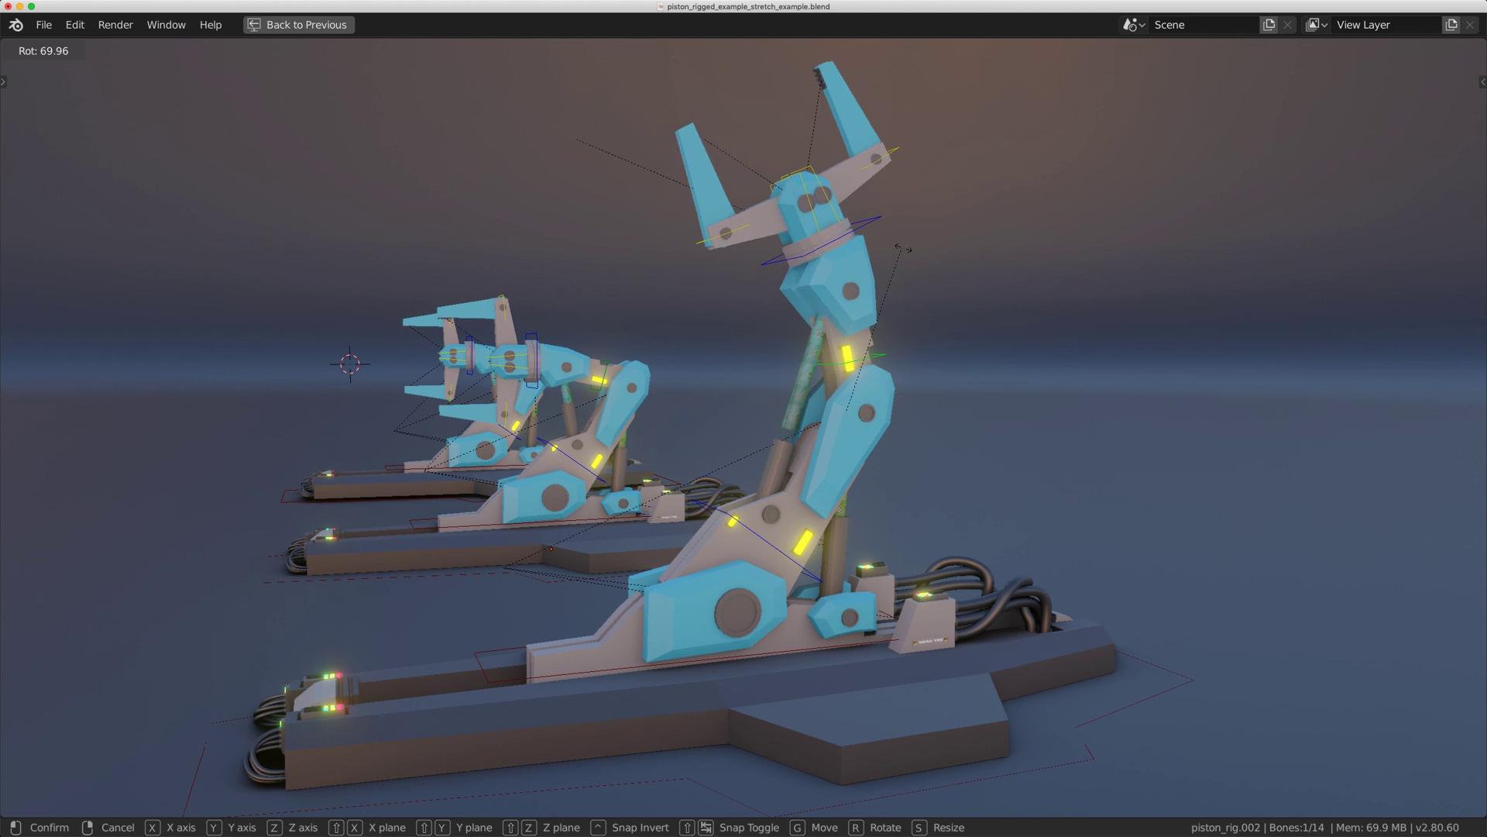
pyautogui.click(883, 315)
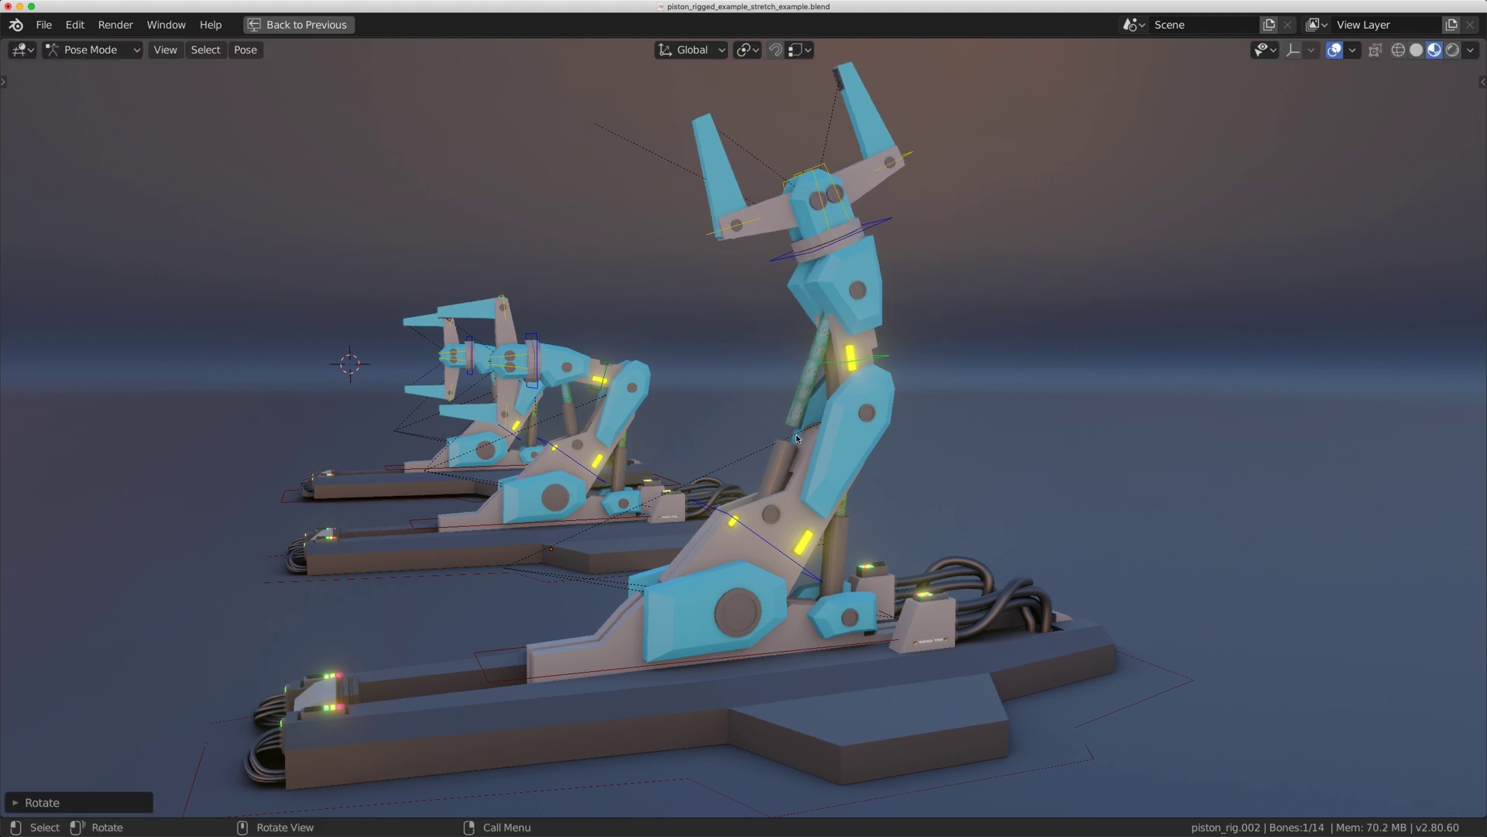
pyautogui.press('r')
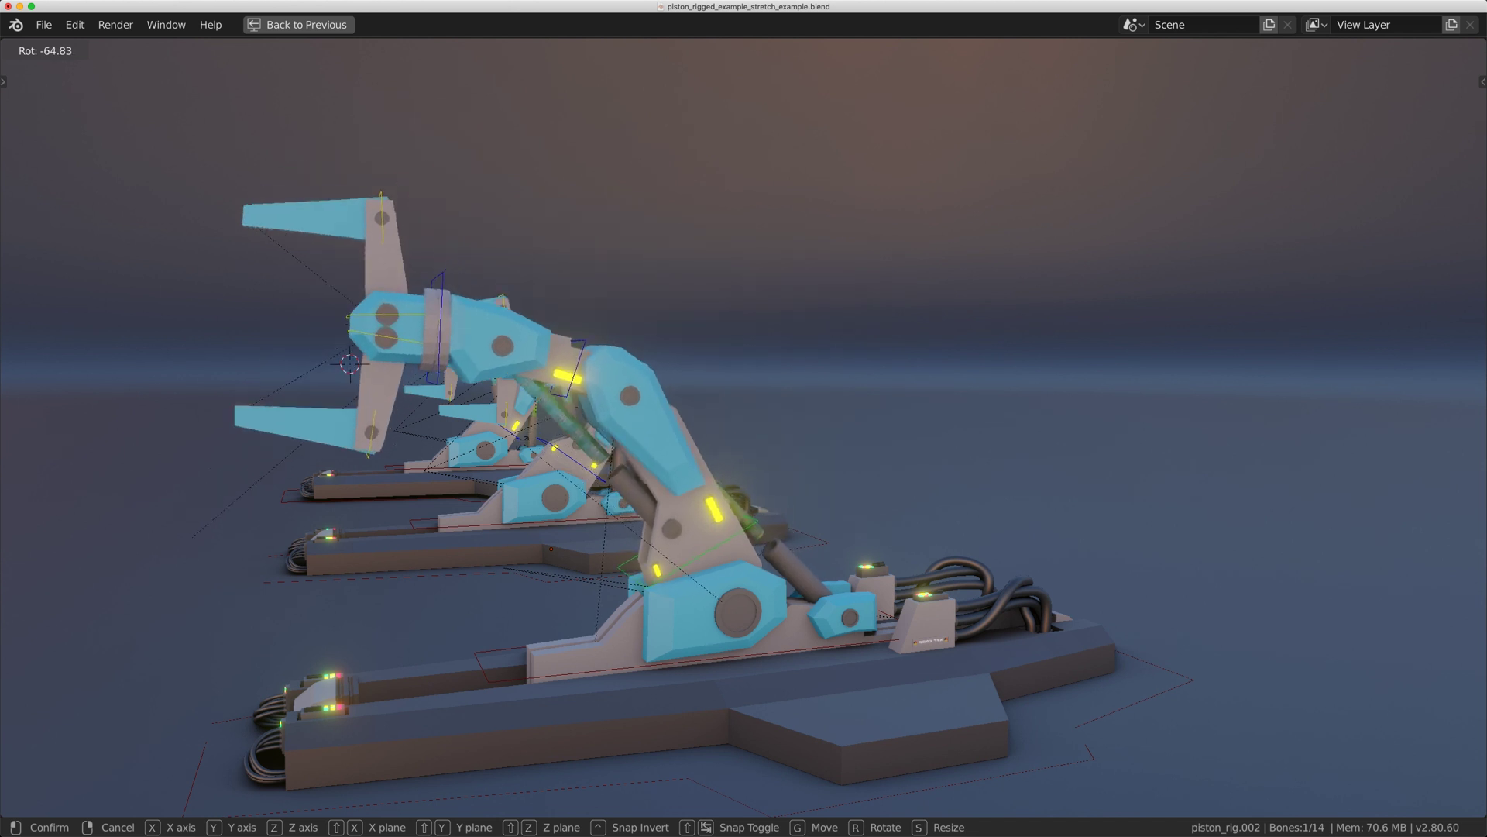
pyautogui.click(742, 559)
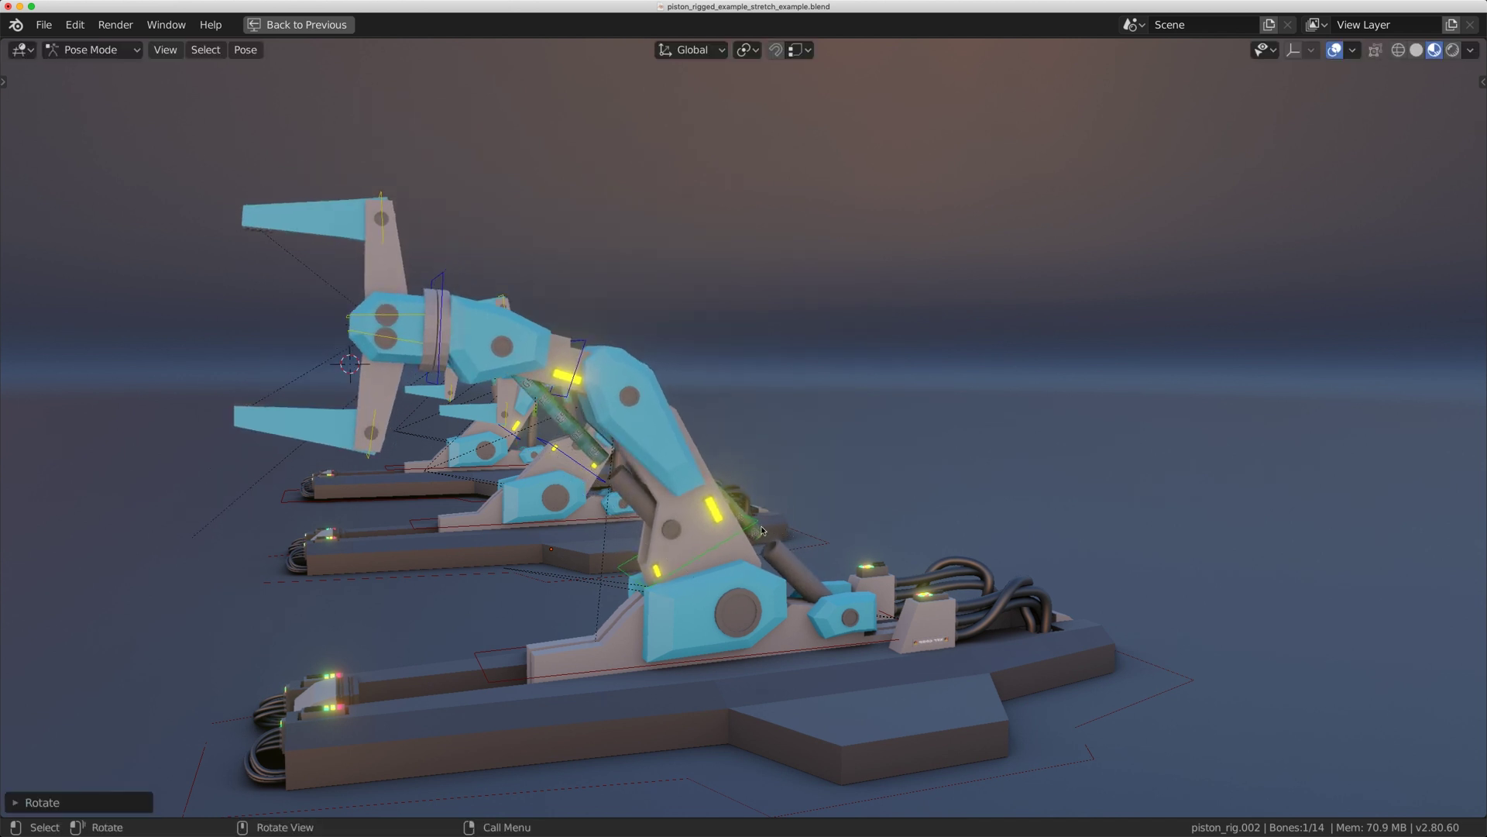
# Swing the middle robot's forearm bone upright by about 87°, and rotate it down and up again to exercise the piston.
pyautogui.click(565, 457)
pyautogui.keyDown('alt'); pyautogui.middleClick(564, 452); pyautogui.keyUp('alt')
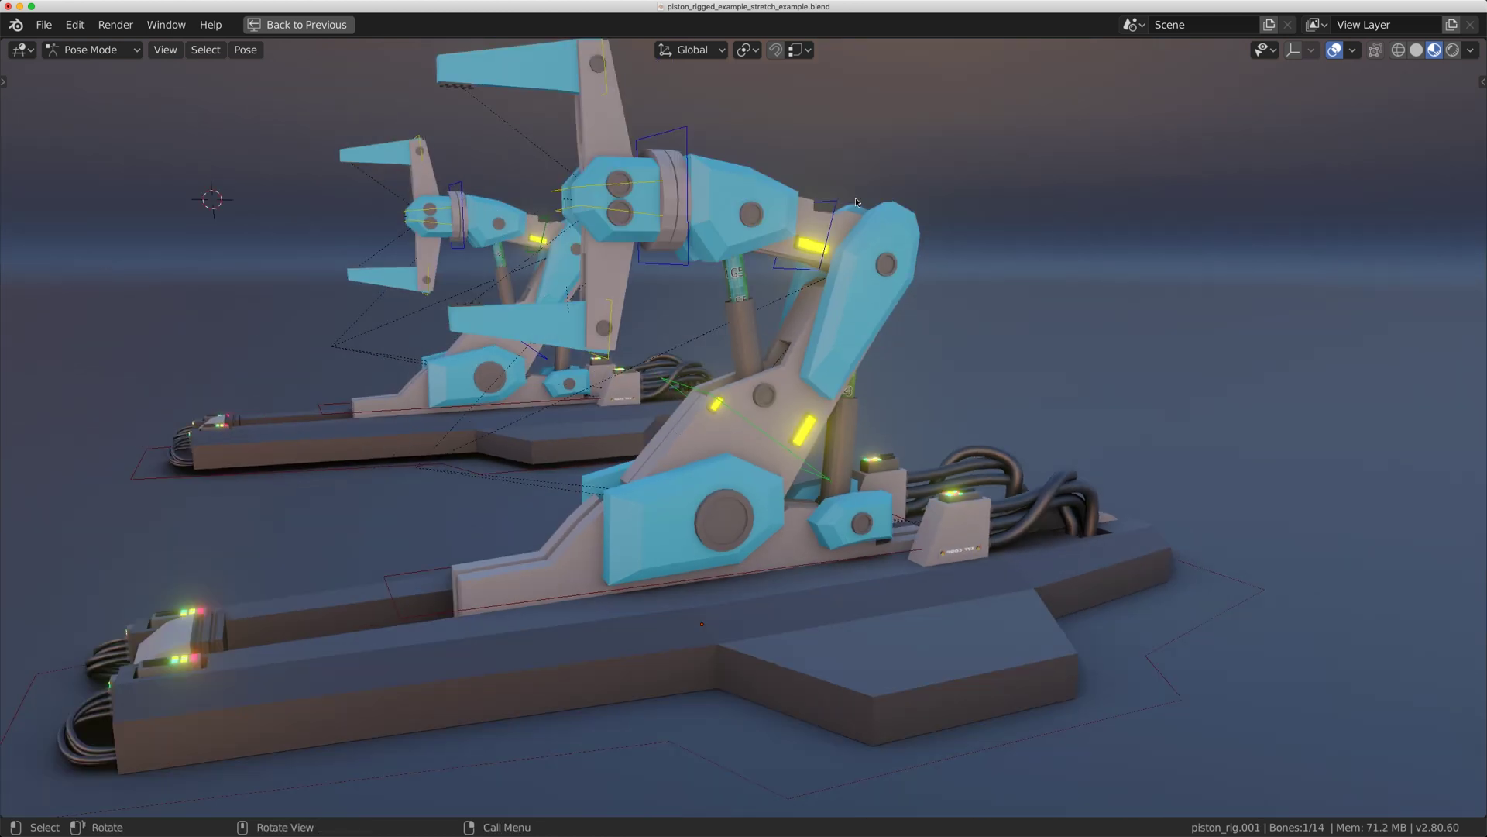
pyautogui.click(832, 206)
pyautogui.press('r')
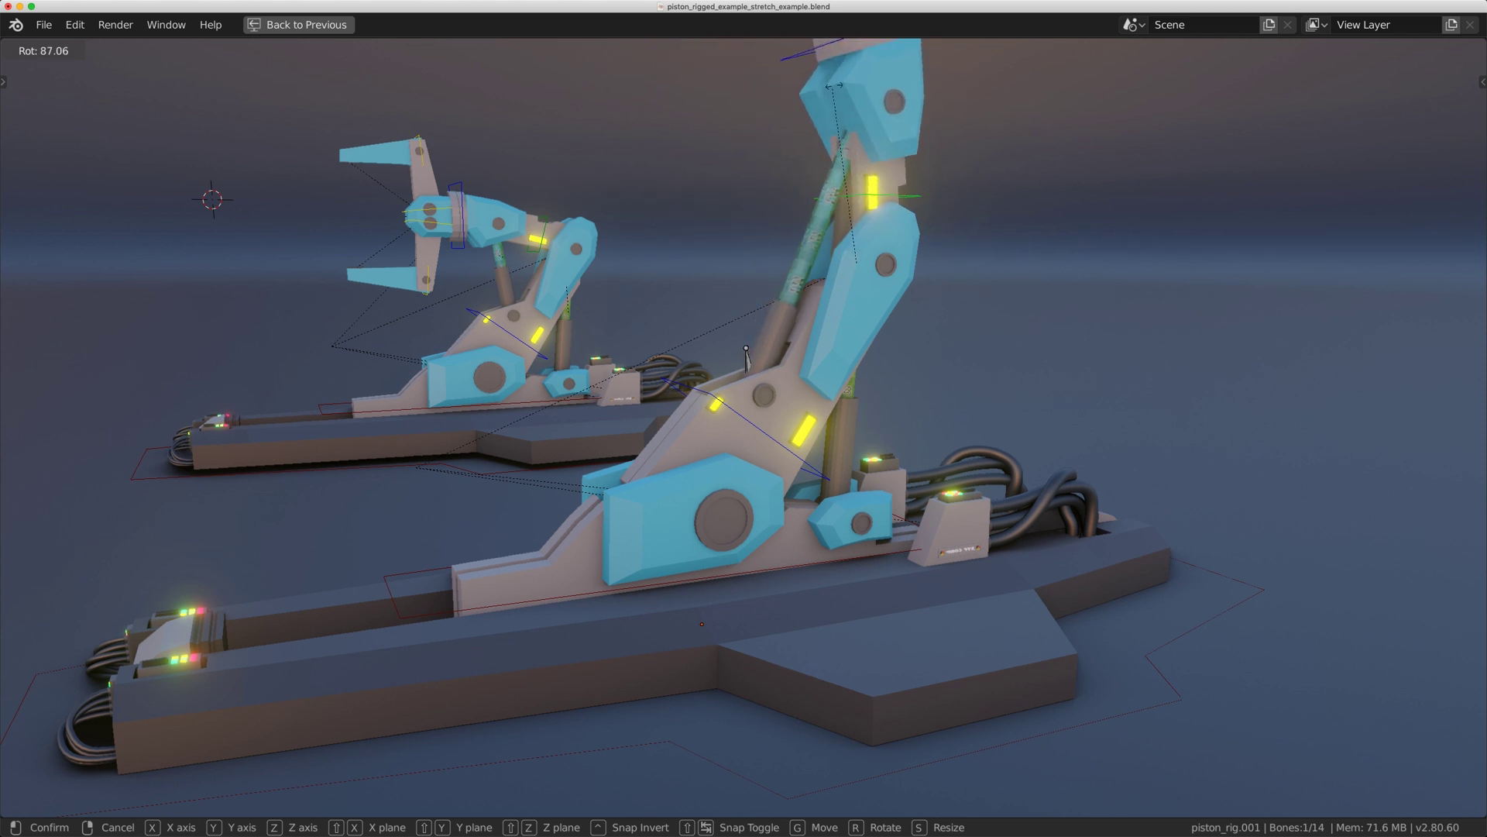
pyautogui.click(852, 166)
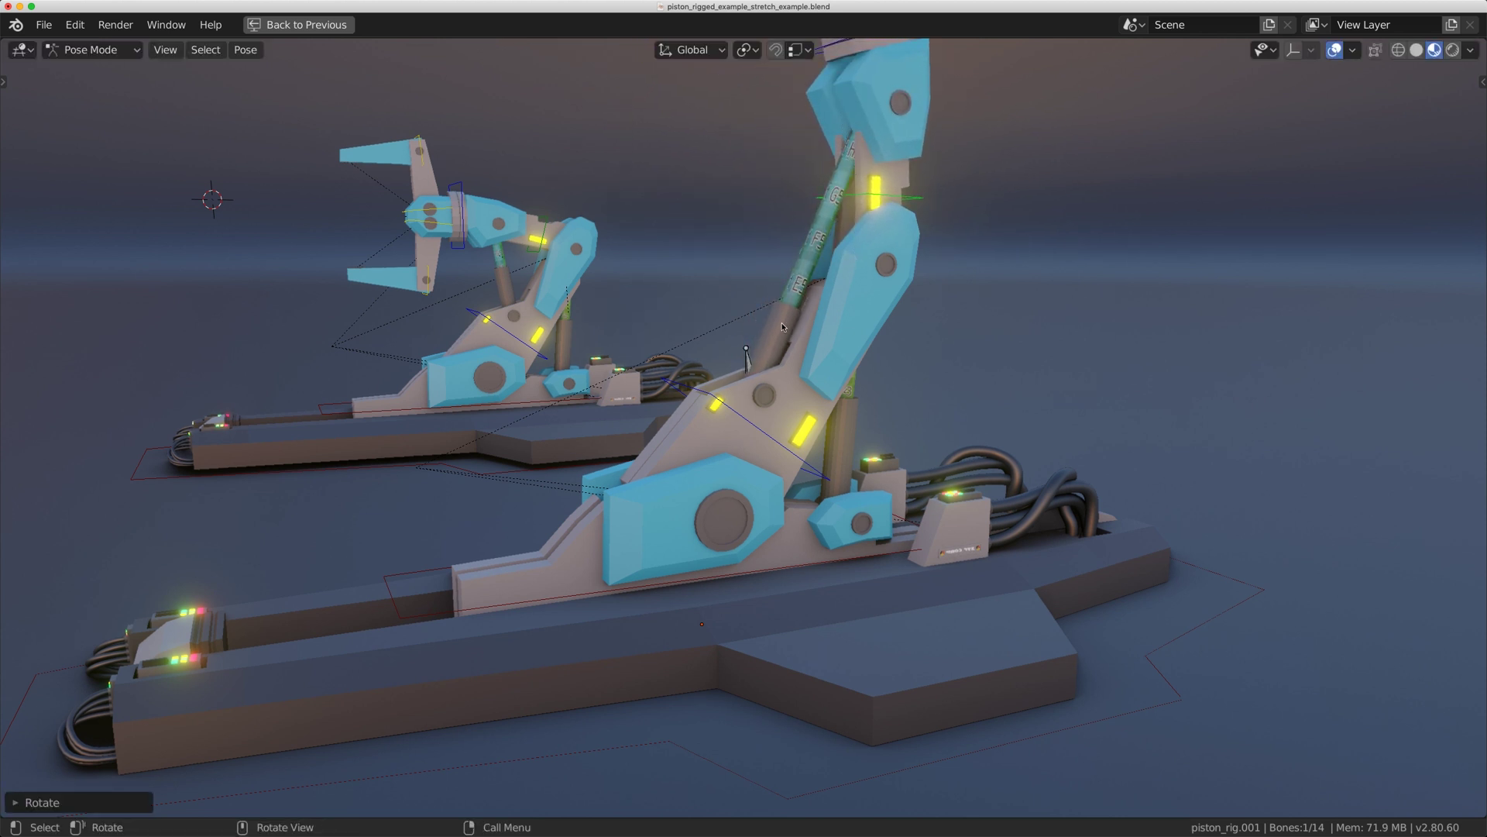
pyautogui.press('r')
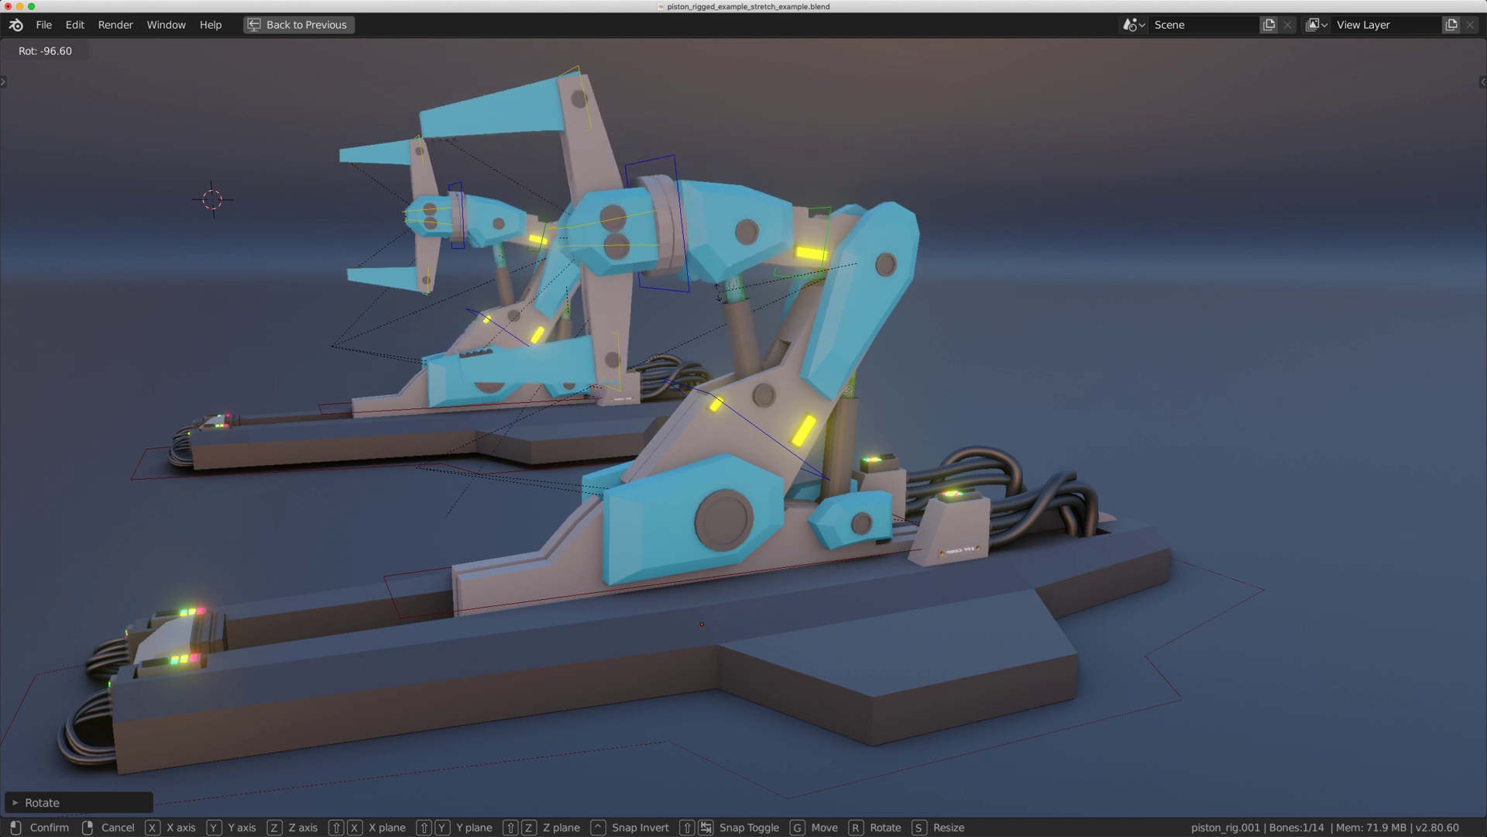
pyautogui.click(858, 57)
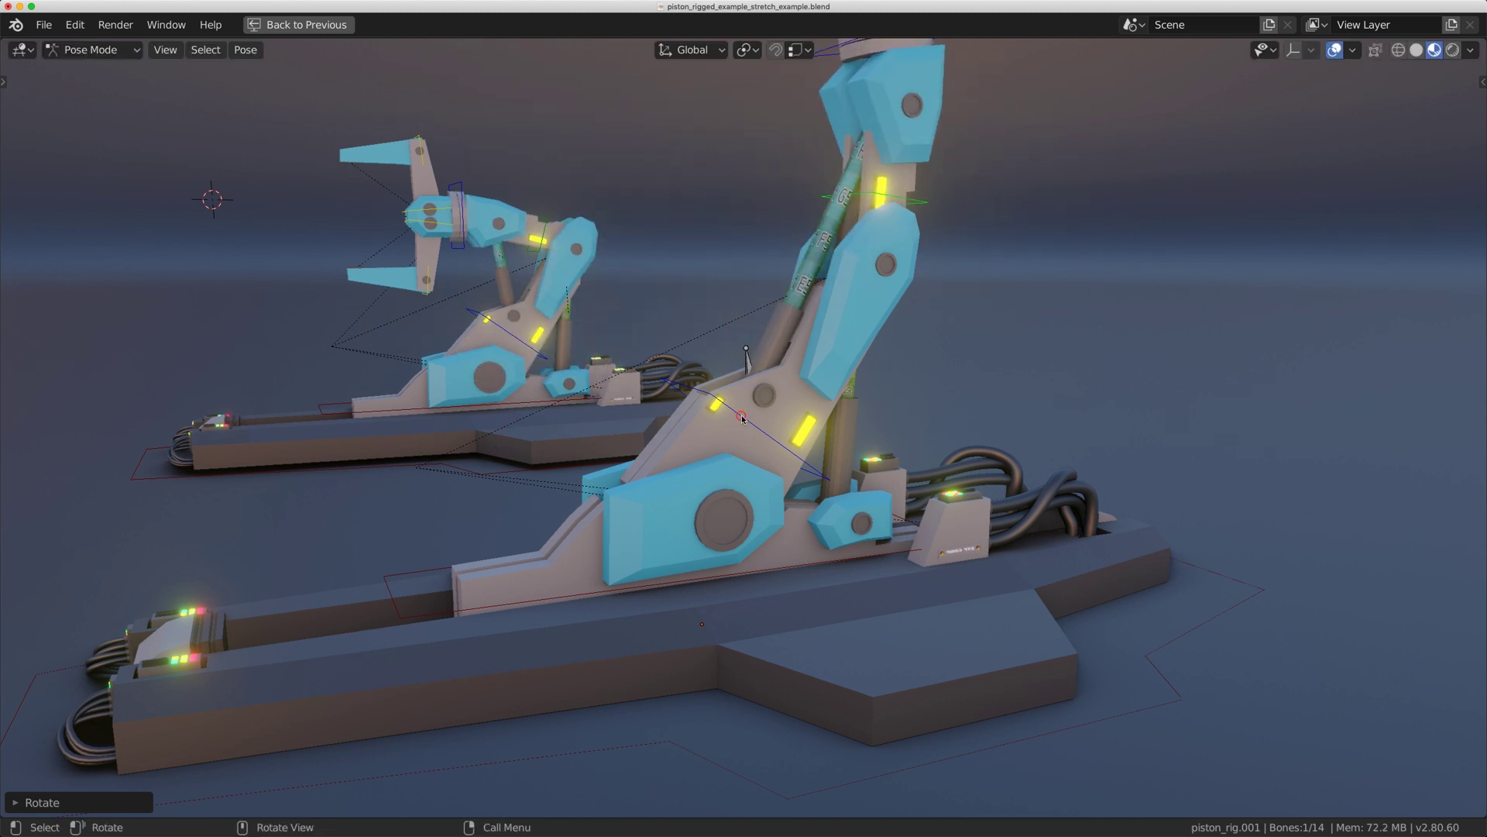
# Rotate the middle robot's lower arm bone forward about 68° and inspect its pistons from behind and the side.
pyautogui.press('r')
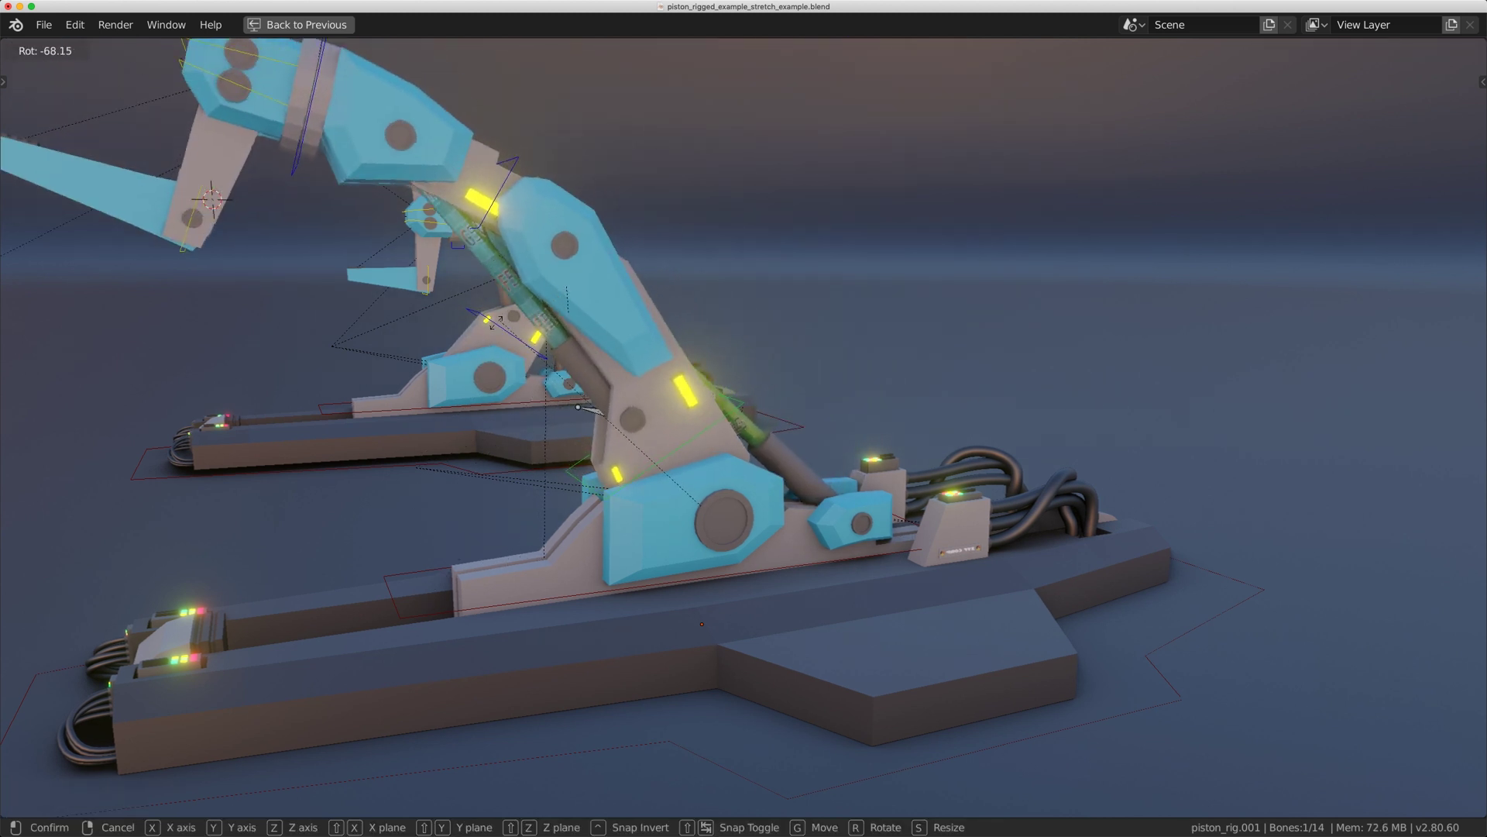
pyautogui.click(493, 321)
pyautogui.moveTo(760, 415); pyautogui.dragTo(746, 349, button='middle')
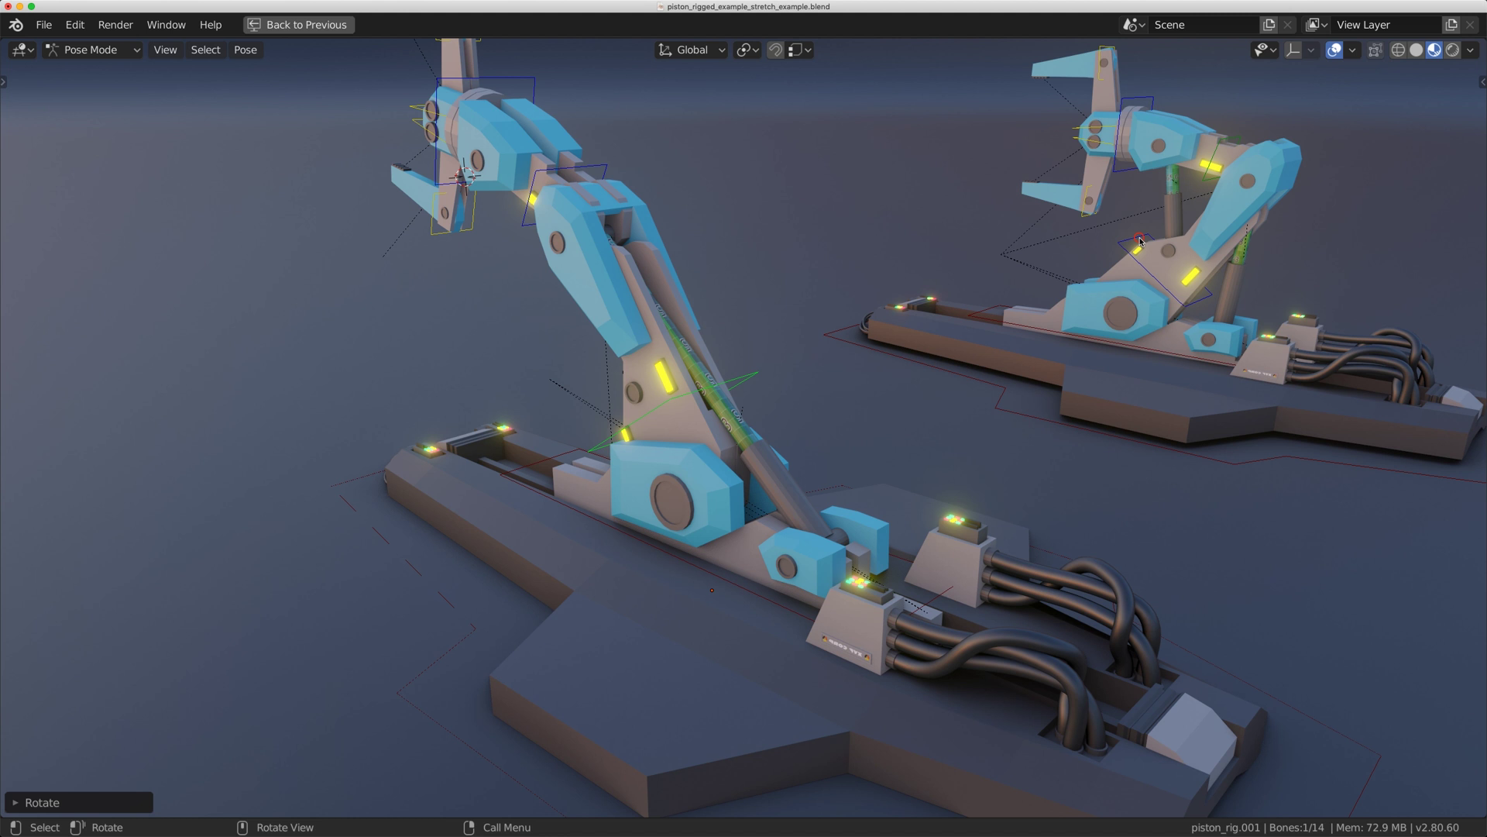
pyautogui.moveTo(1140, 241); pyautogui.dragTo(608, 410, button='middle')
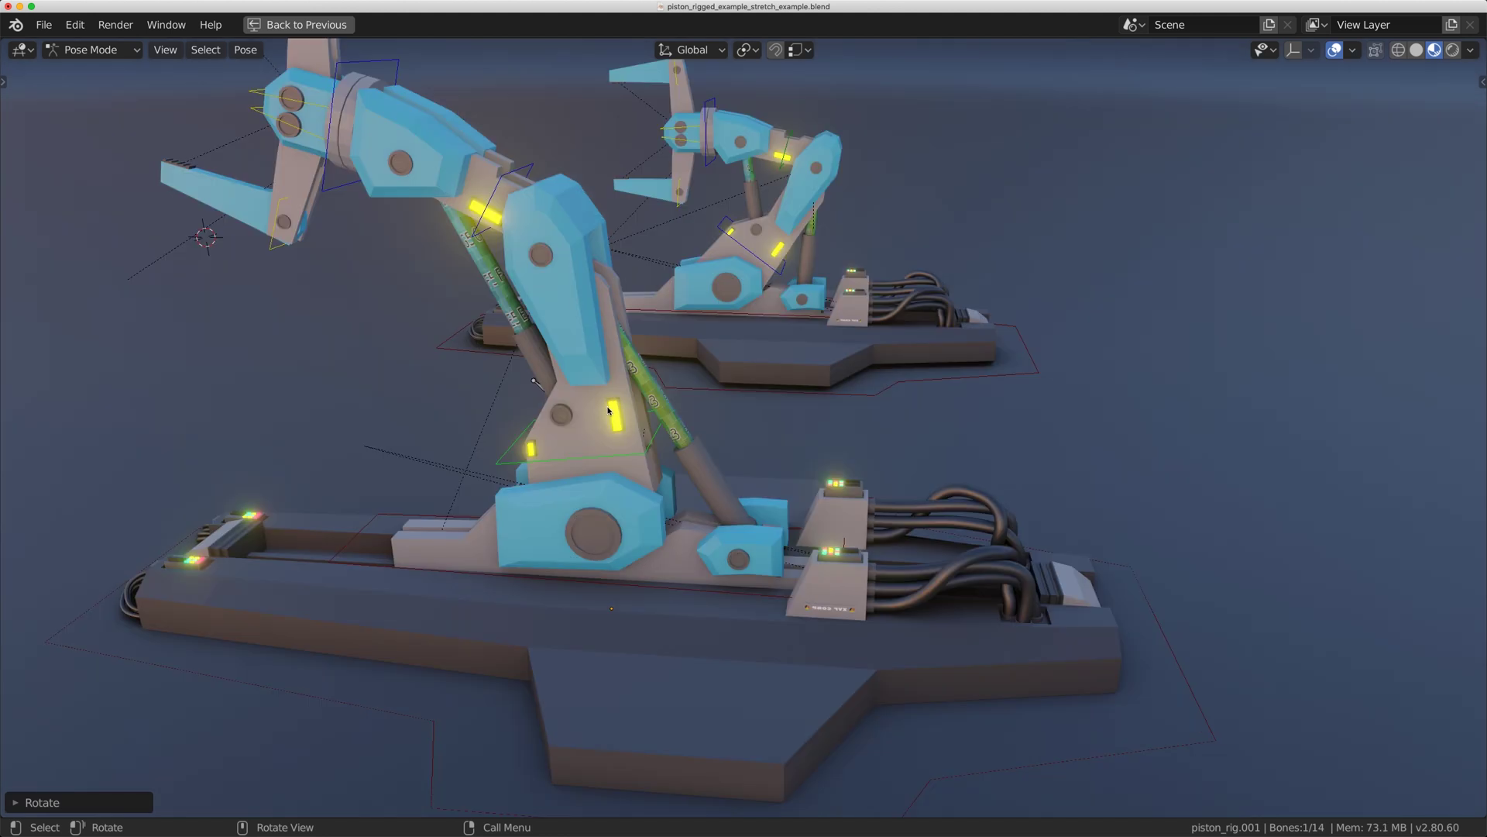
# Clear the rotation of the middle robot's lower arm and forearm bones, and rotate the forearm bone downward.
pyautogui.hotkey('alt', 'r')
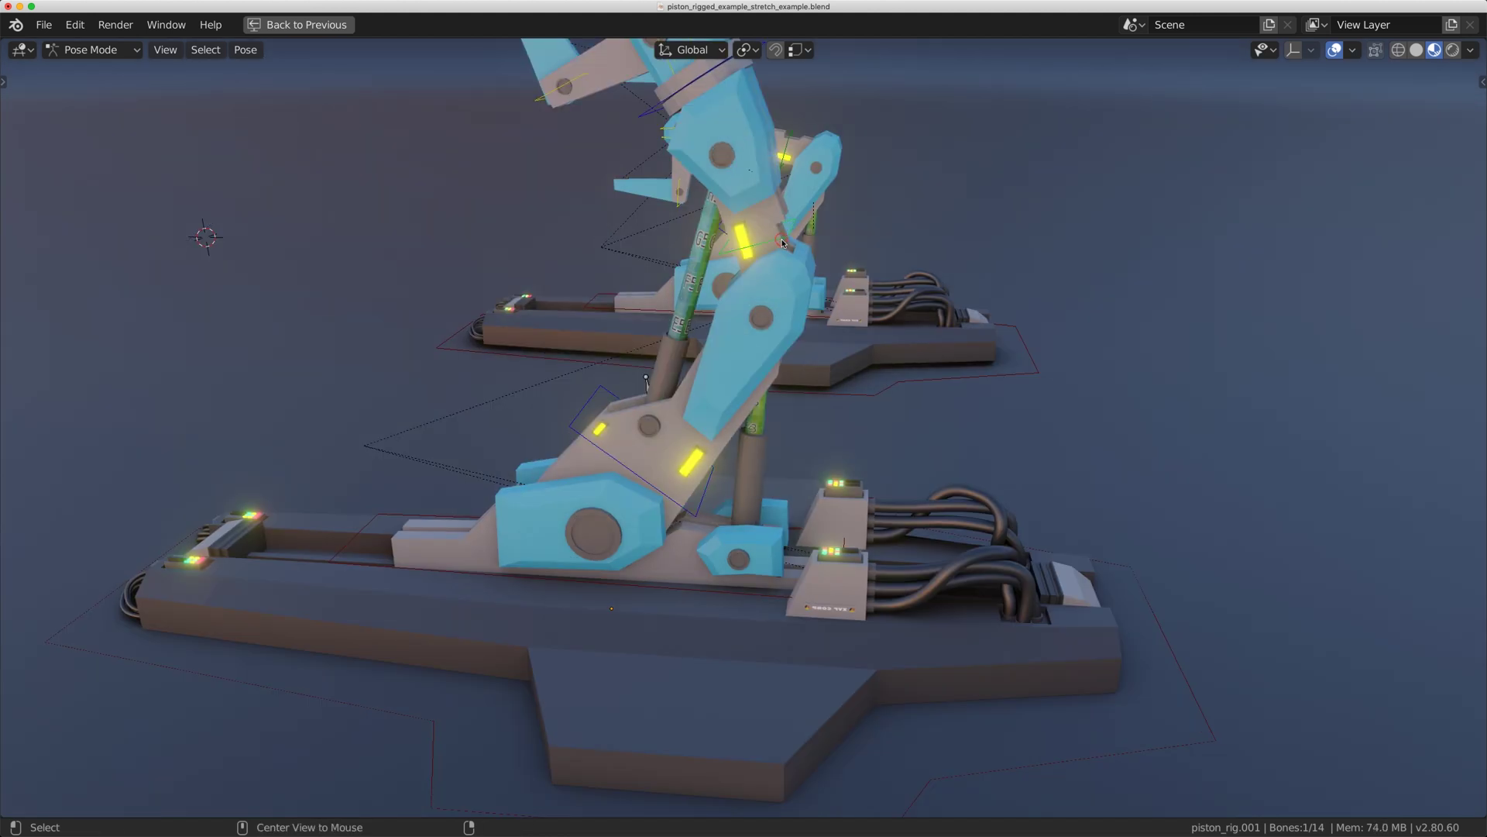
pyautogui.hotkey('alt', 'r')
pyautogui.press('r')
pyautogui.click(718, 476)
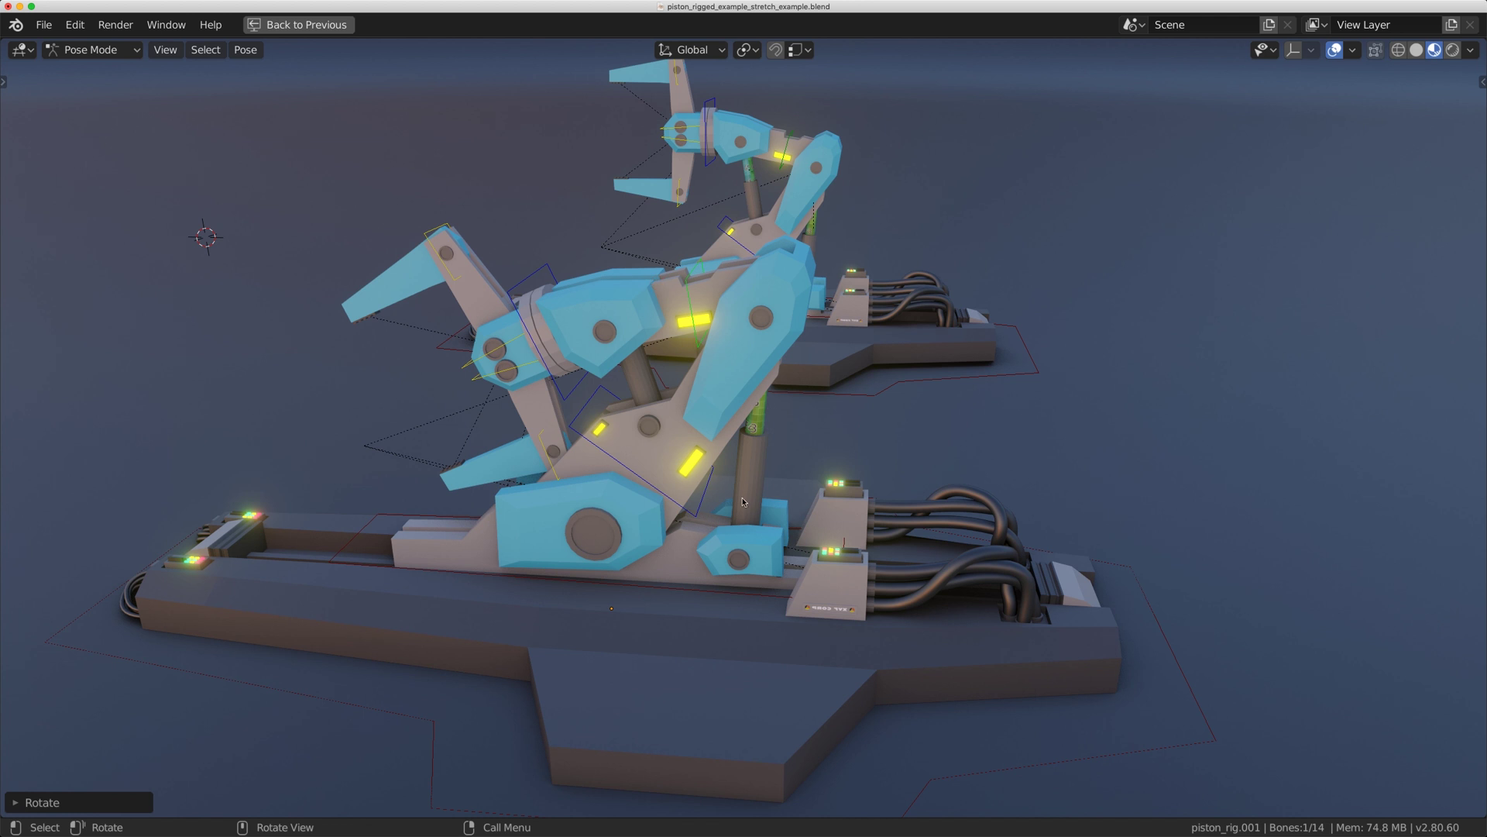
# Rotate the third robot's forearm bone up about 81°, swing it back down, and raise it slightly.
pyautogui.moveTo(742, 502); pyautogui.dragTo(867, 565, button='middle')
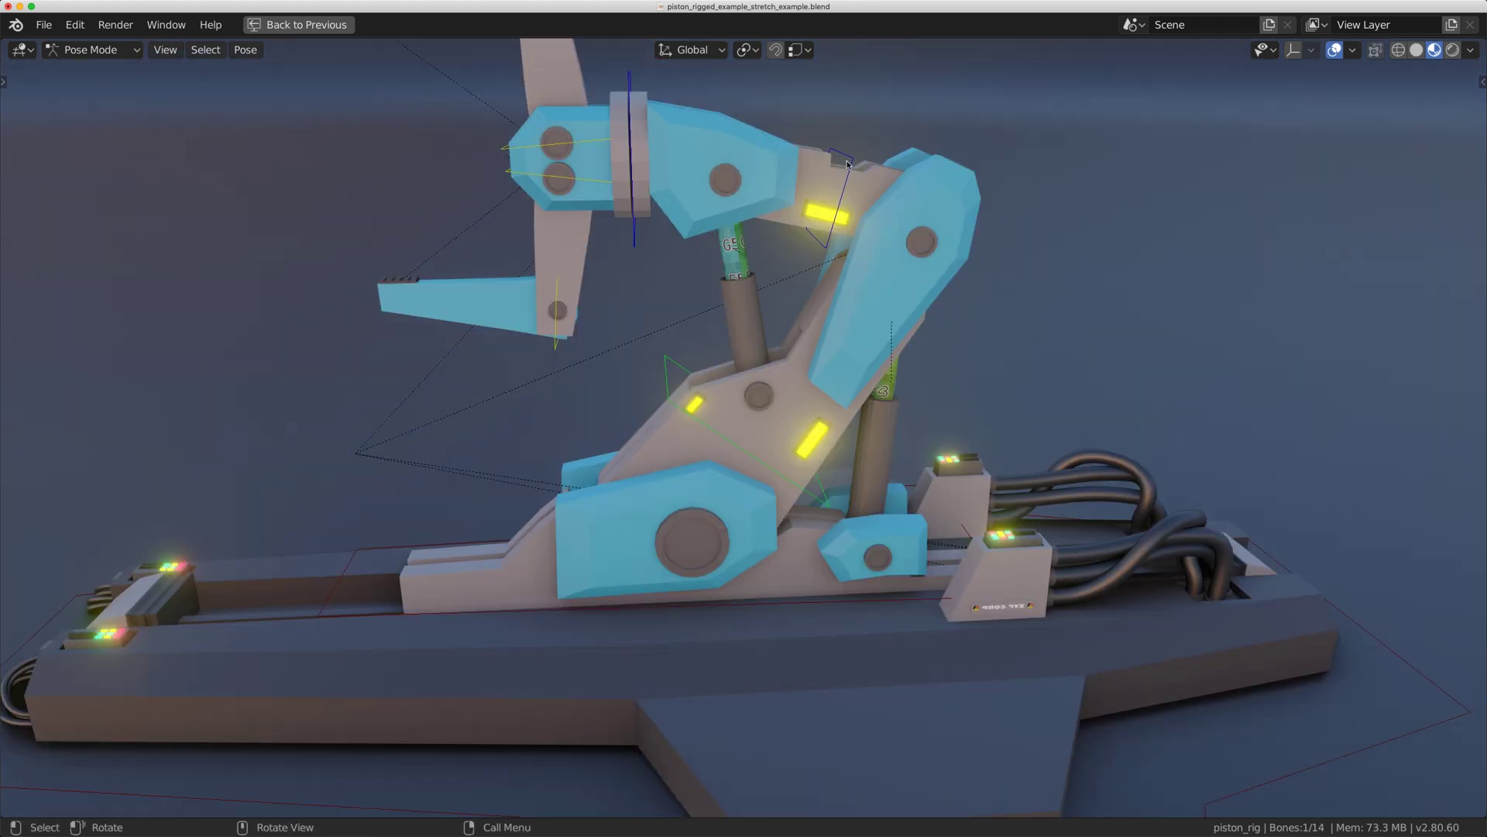
pyautogui.click(850, 157)
pyautogui.press('r')
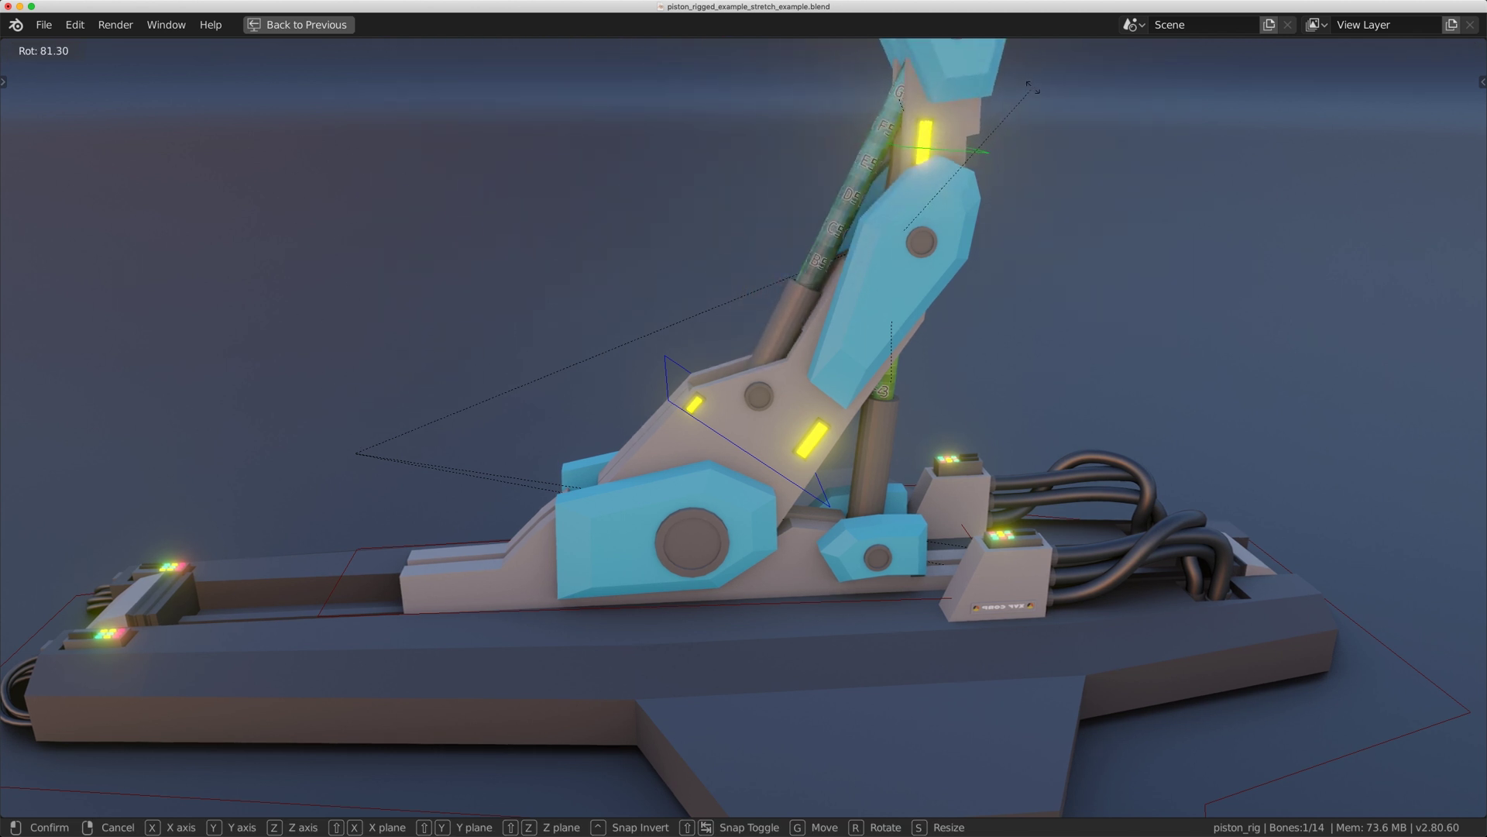
pyautogui.click(935, 137)
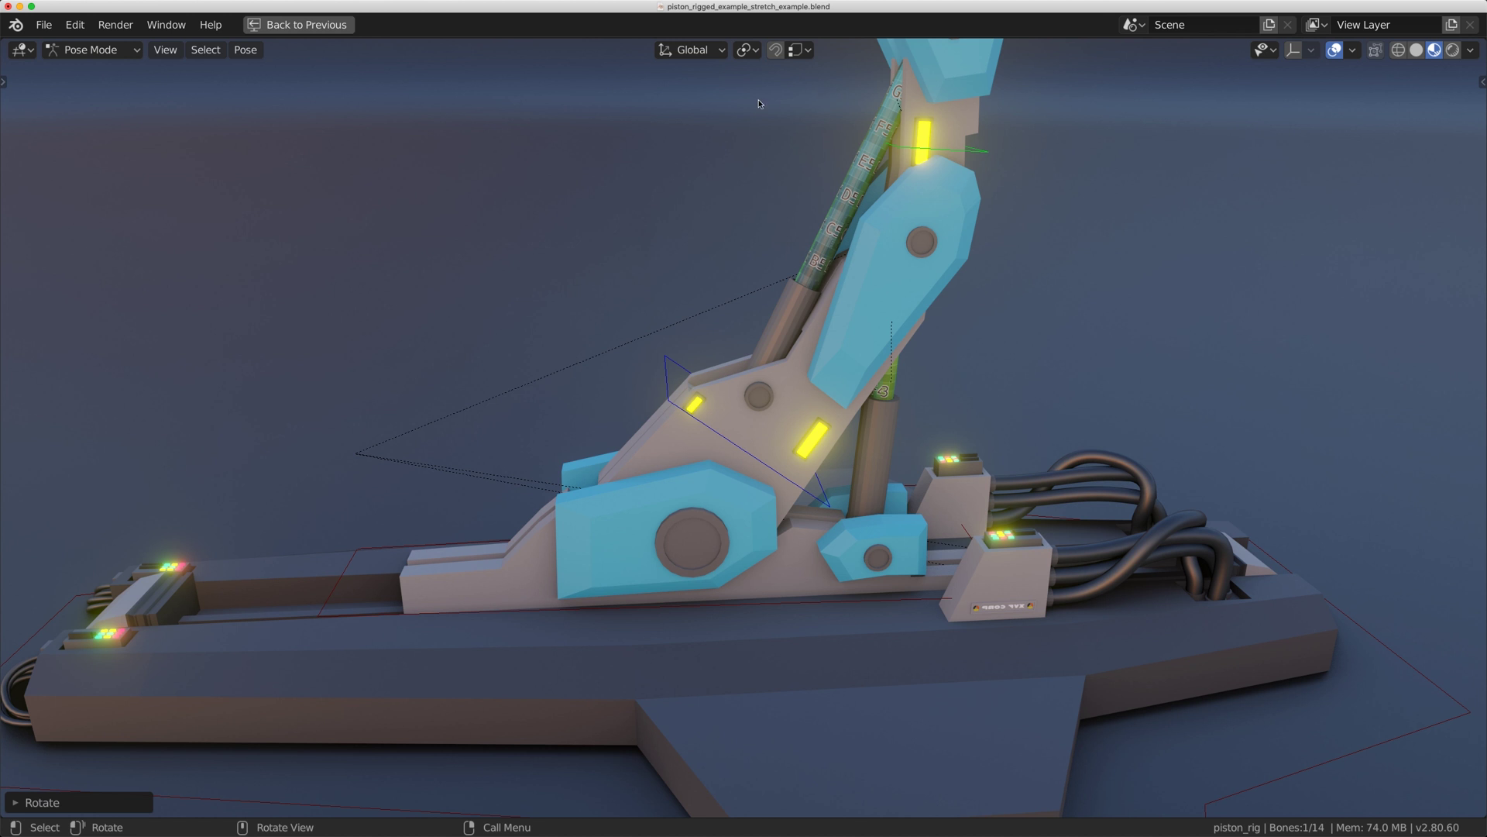
pyautogui.press('r')
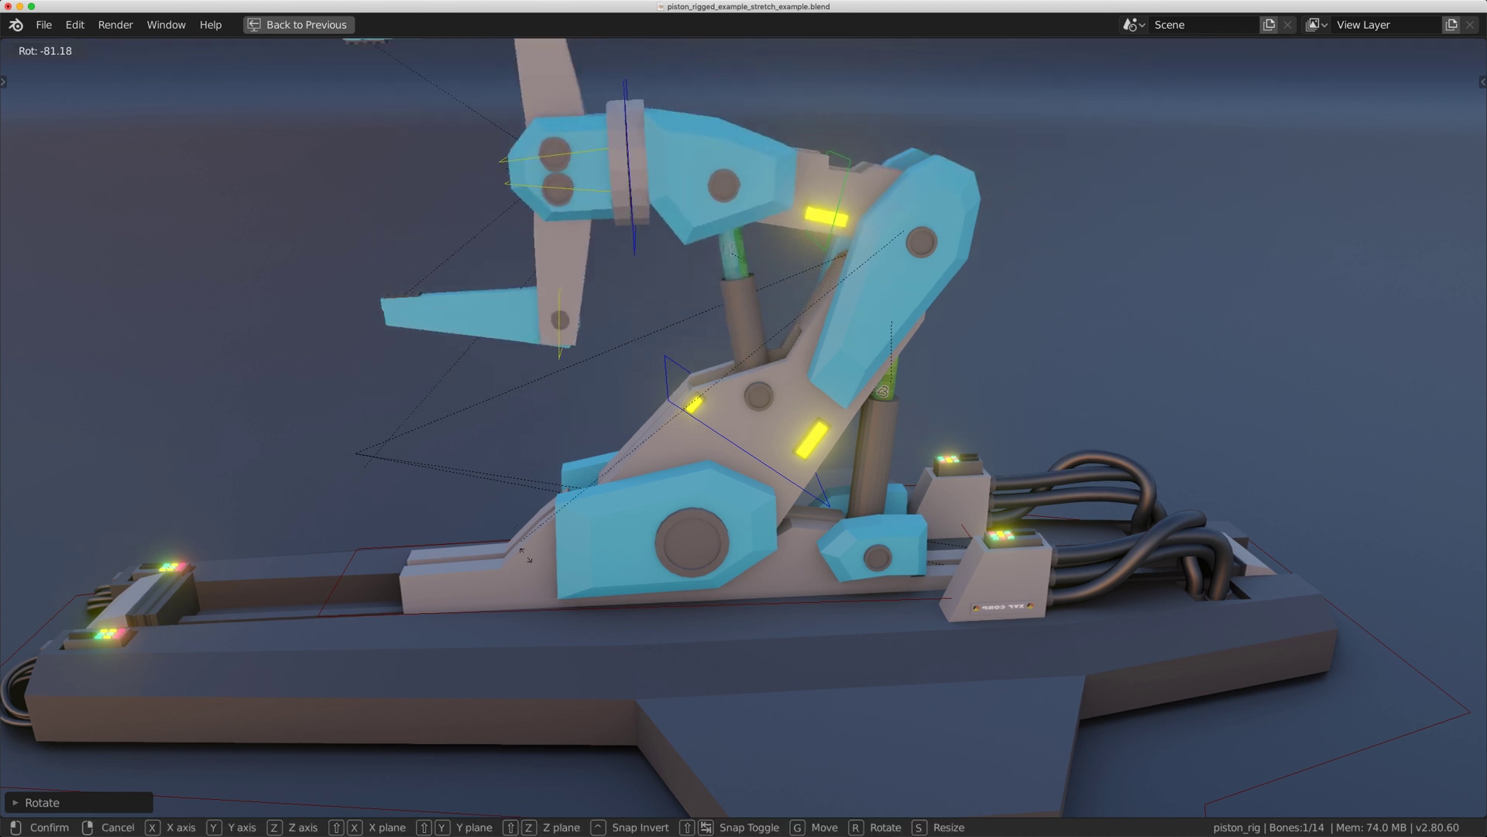
pyautogui.click(814, 527)
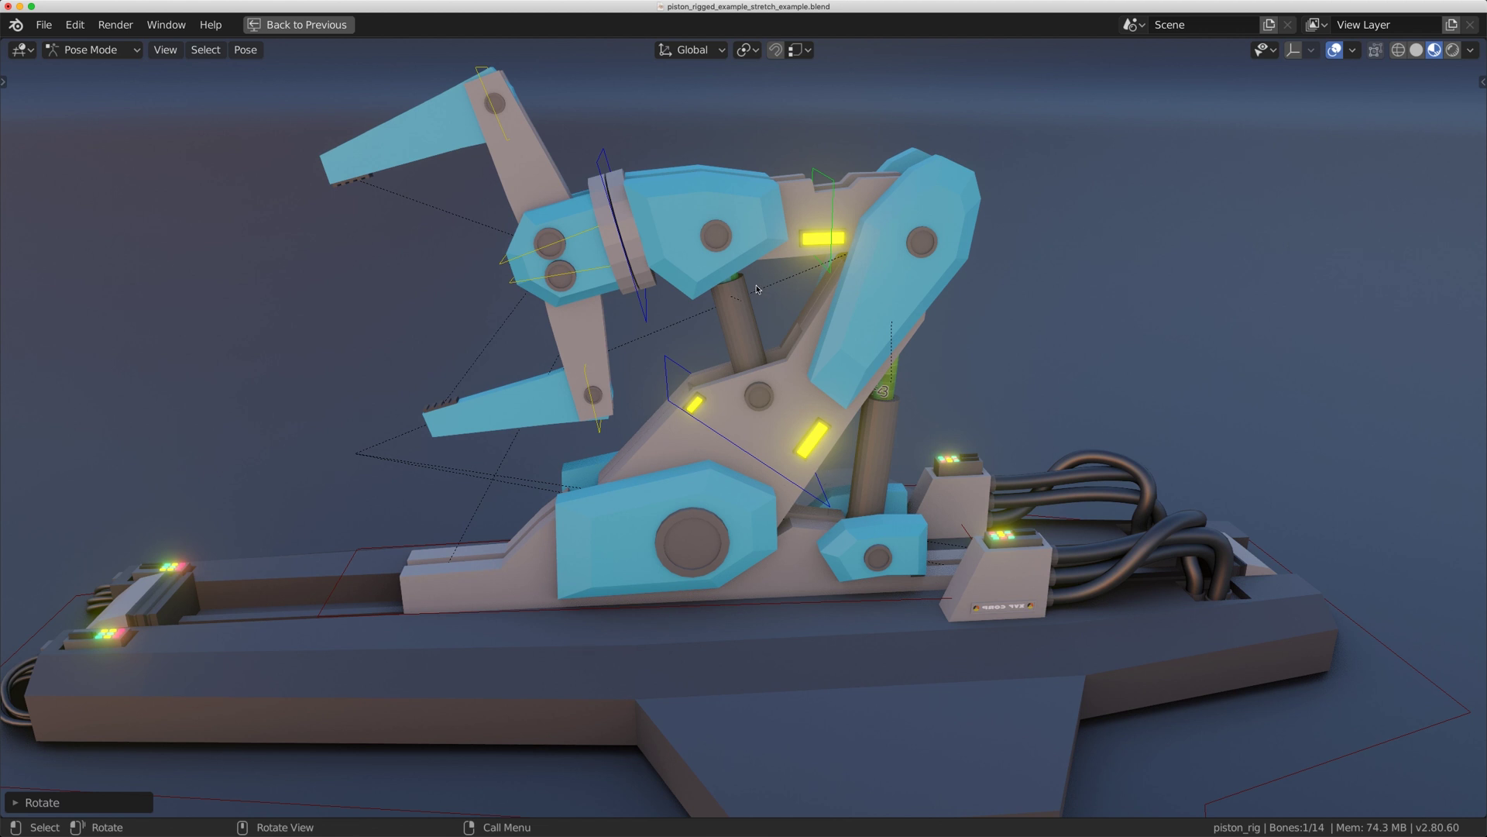
pyautogui.press('r')
pyautogui.click(753, 208)
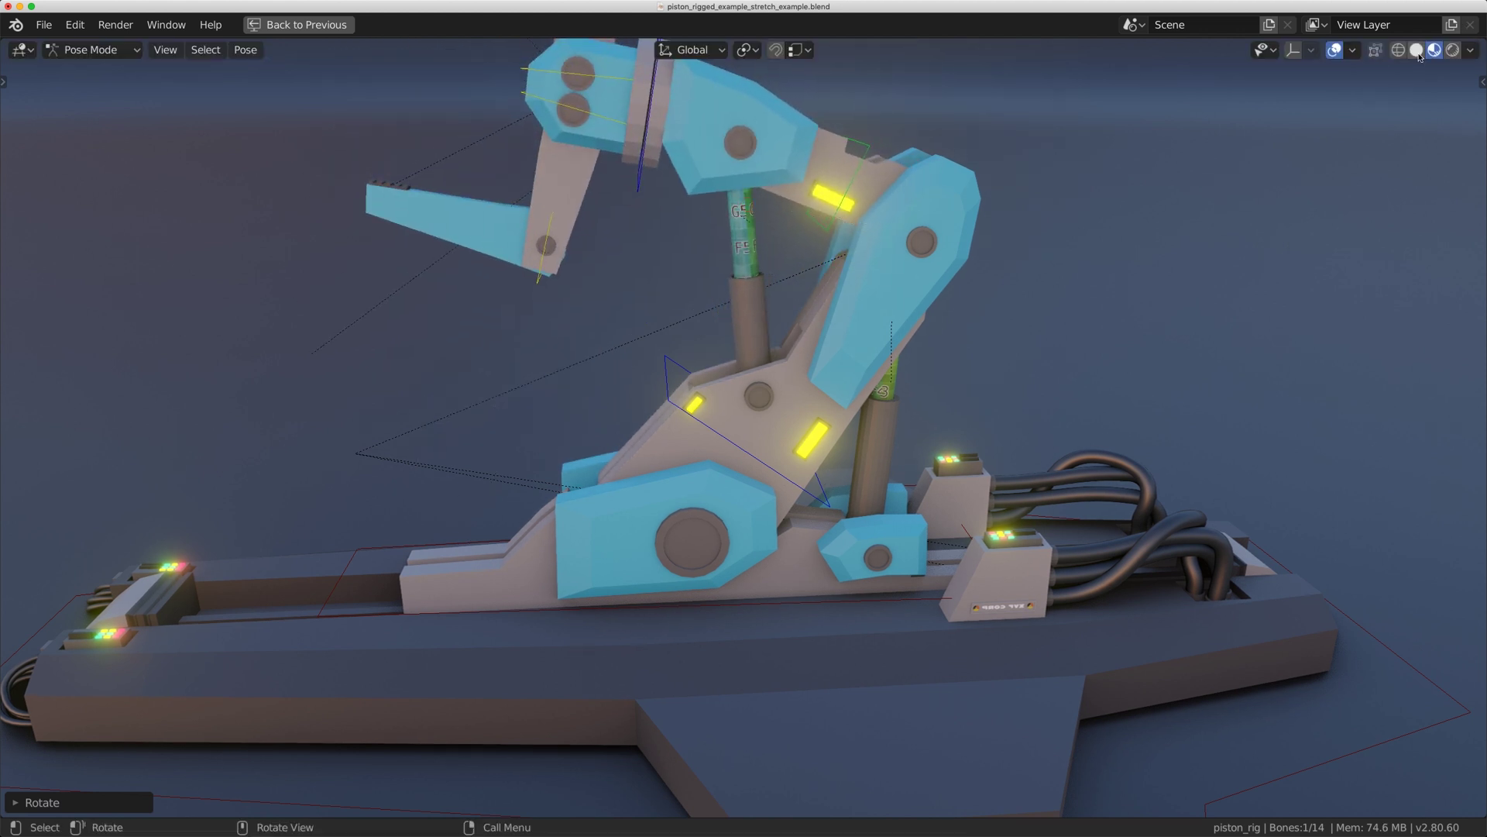
# Switch the viewport to solid shading and rotate the third robot's forearm bone upright to extend the textured piston.
pyautogui.press('z')
pyautogui.press('r')
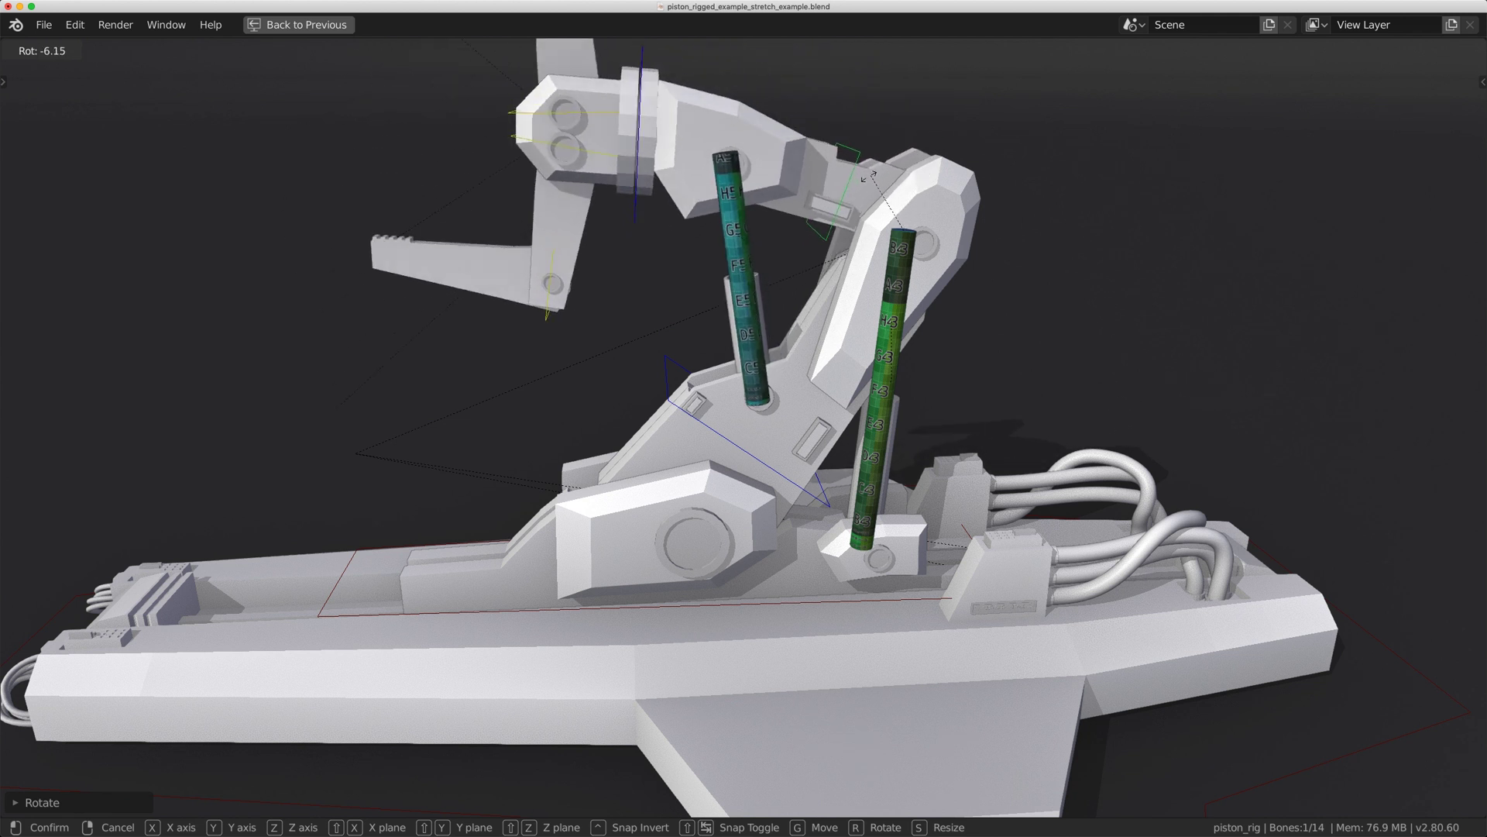
pyautogui.click(982, 106)
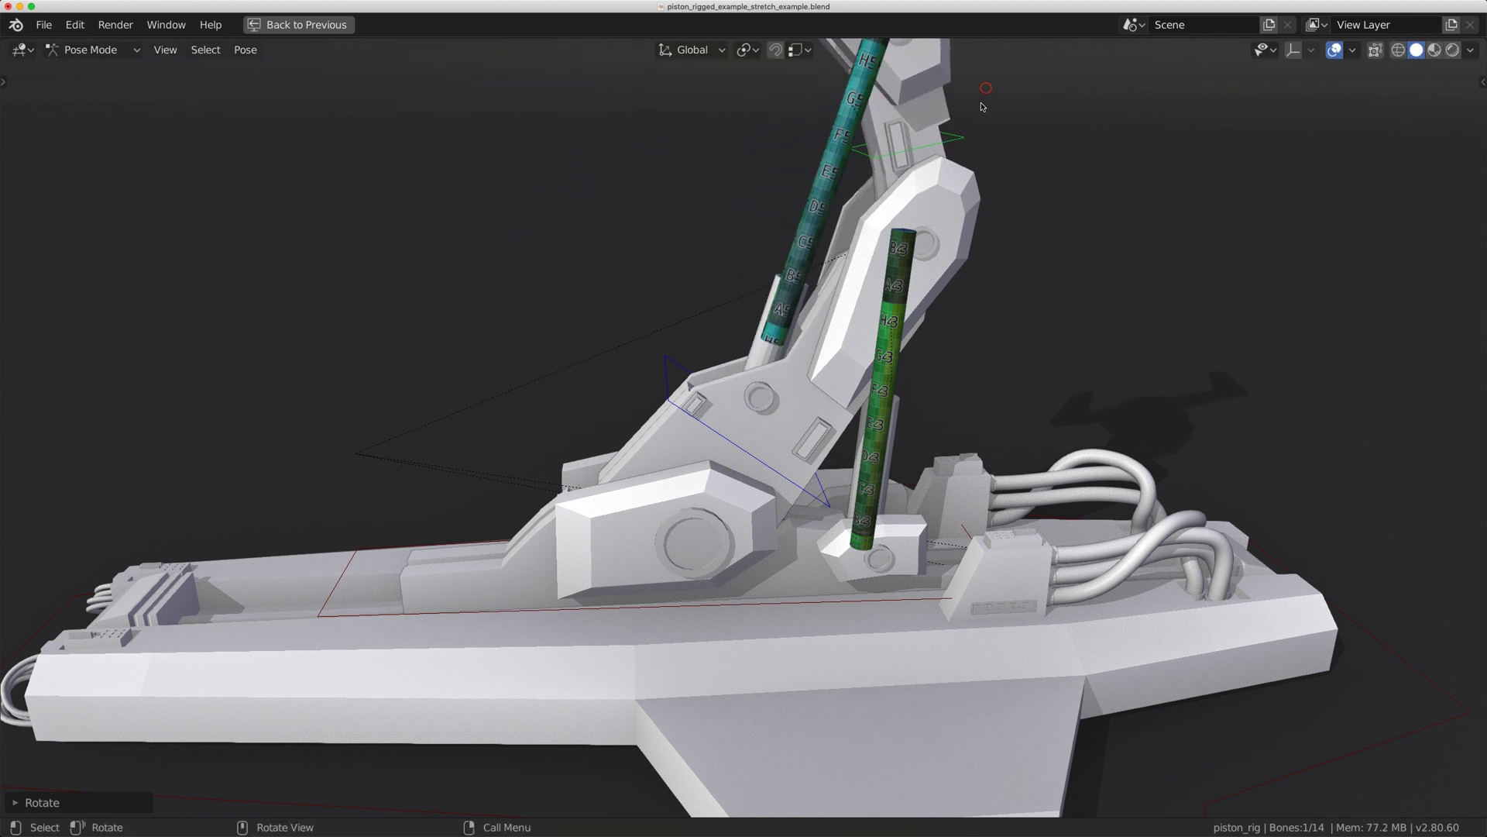
# Rotate the third robot's lower arm bone forward about 47°, and clear its rotation.
pyautogui.click(680, 356)
pyautogui.press('r')
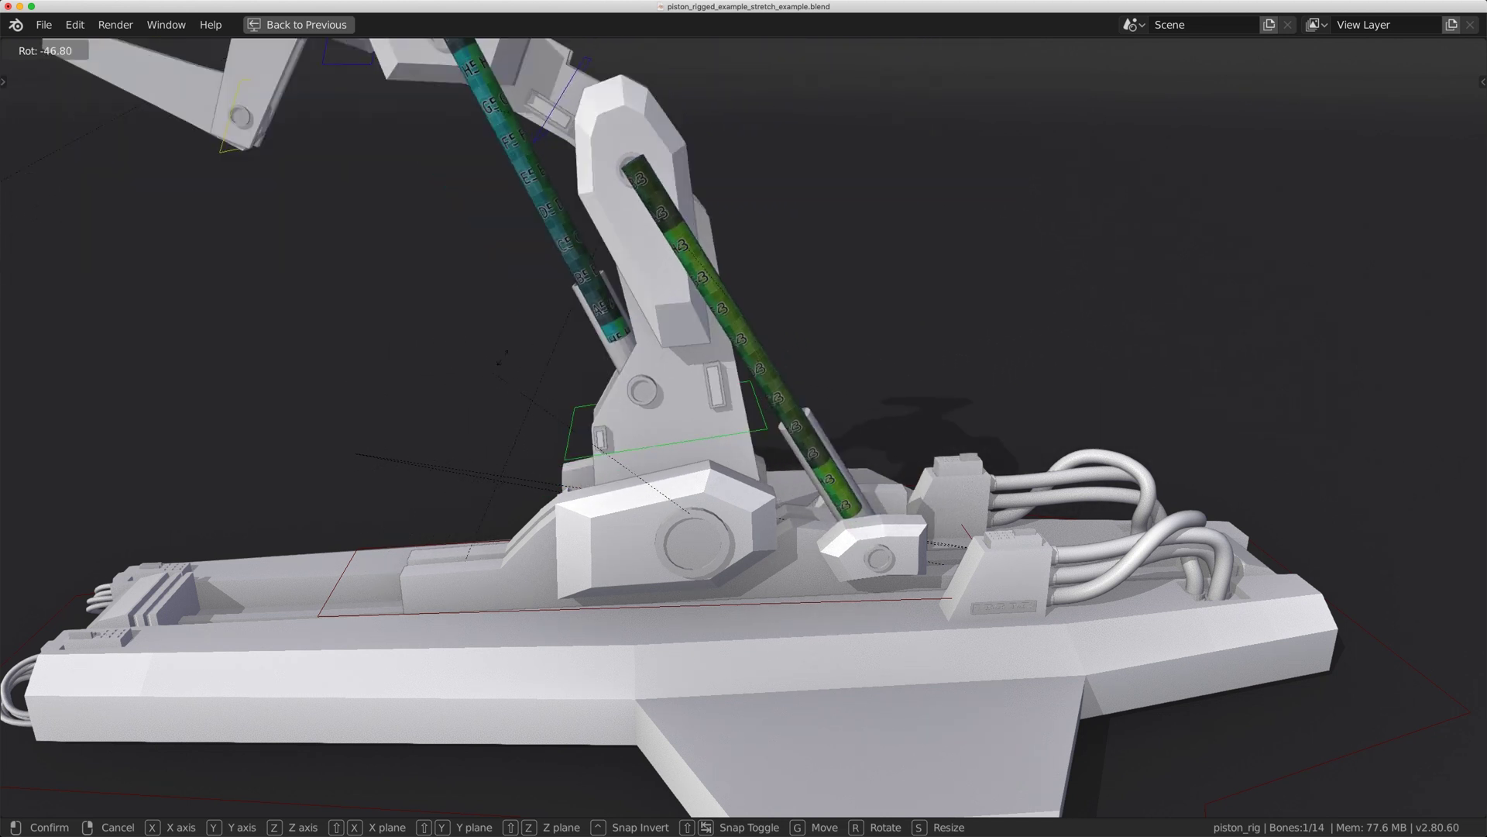
pyautogui.click(614, 267)
pyautogui.hotkey('alt', 'r')
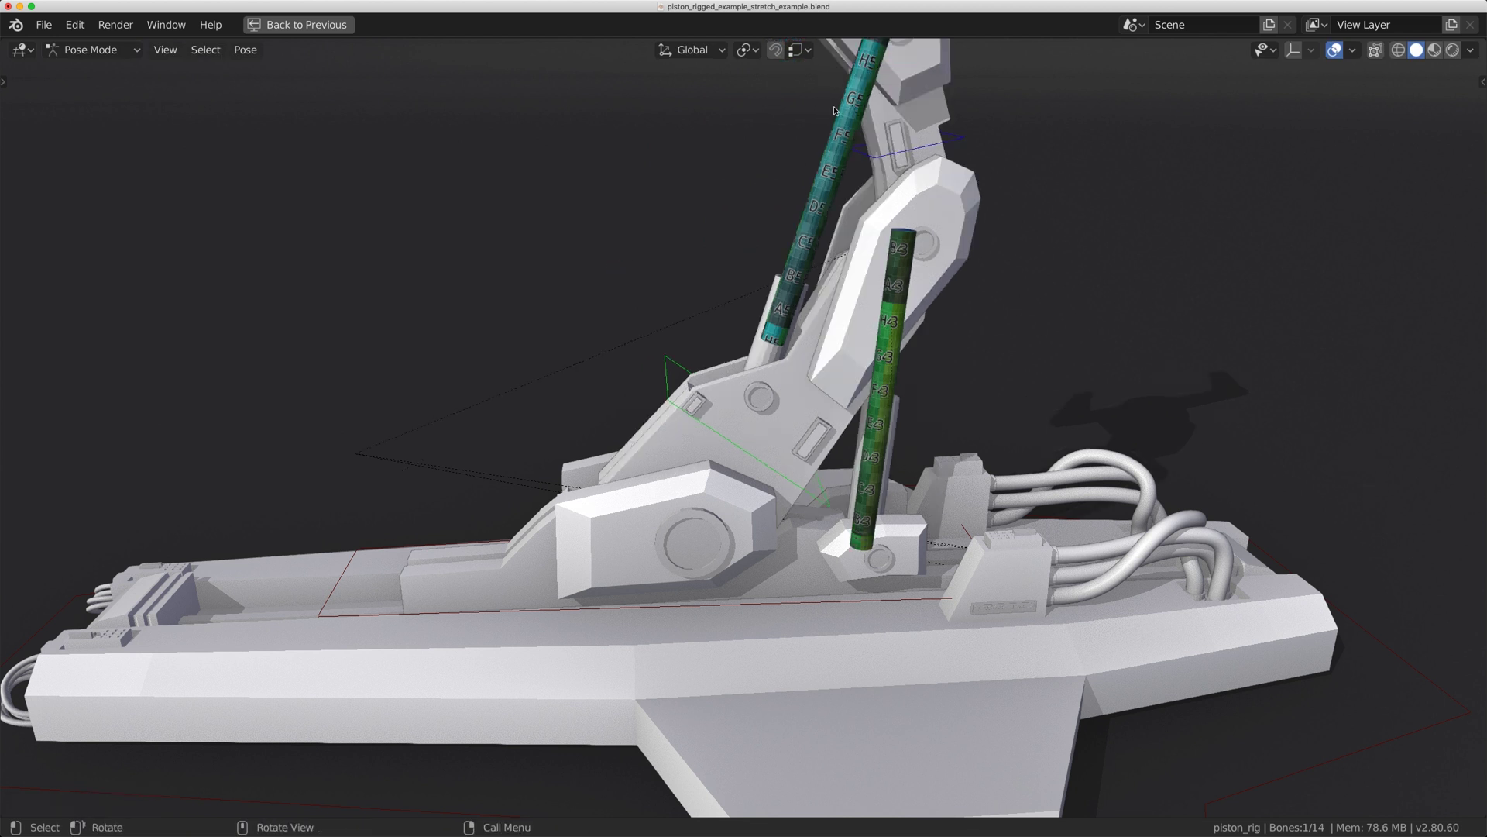
# Clear the third robot's forearm bone rotation and rotate the bone slightly.
pyautogui.click(966, 141)
pyautogui.hotkey('alt', 'r')
pyautogui.press('r')
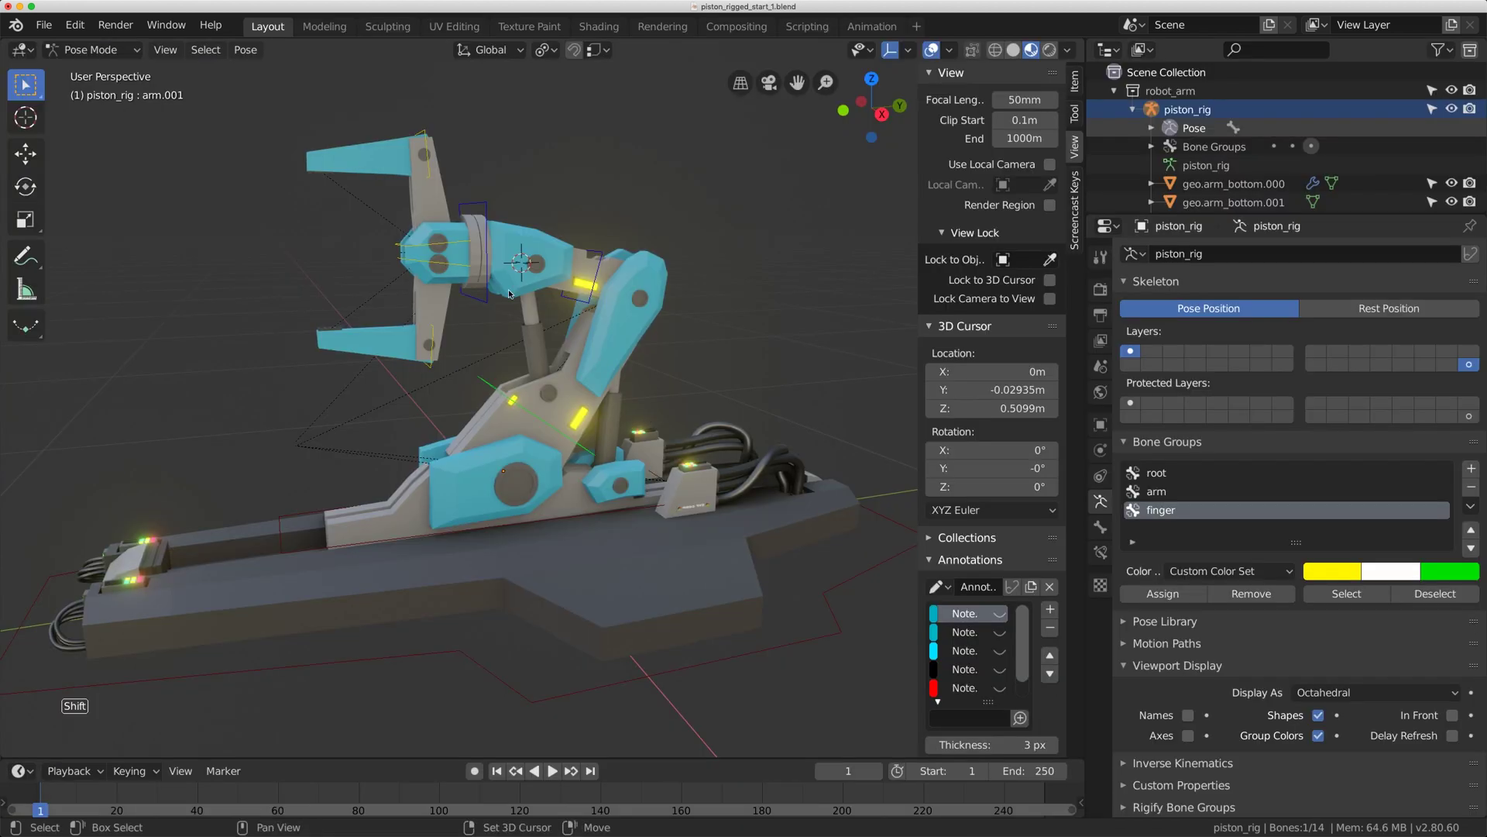
# In piston_rigged_start_1.blend, switch the viewport to solid shading and turn on X-ray for the bones inside the pistons.
pyautogui.keyDown('shift'); pyautogui.moveTo(563, 306); pyautogui.dragTo(593, 347, button='middle'); pyautogui.keyUp('shift')
pyautogui.scroll(2, 579, 333)
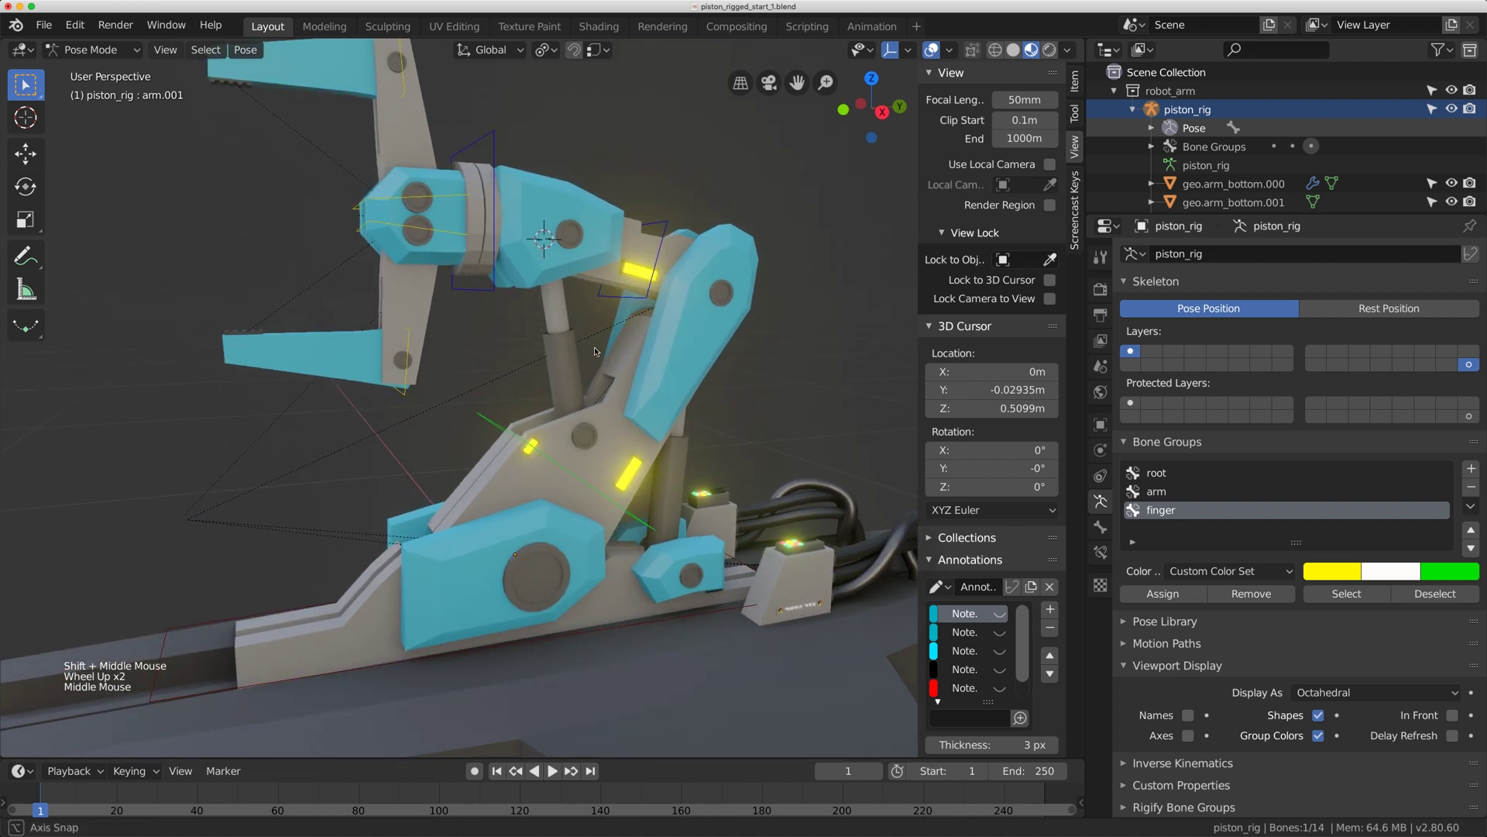
pyautogui.click(1013, 50)
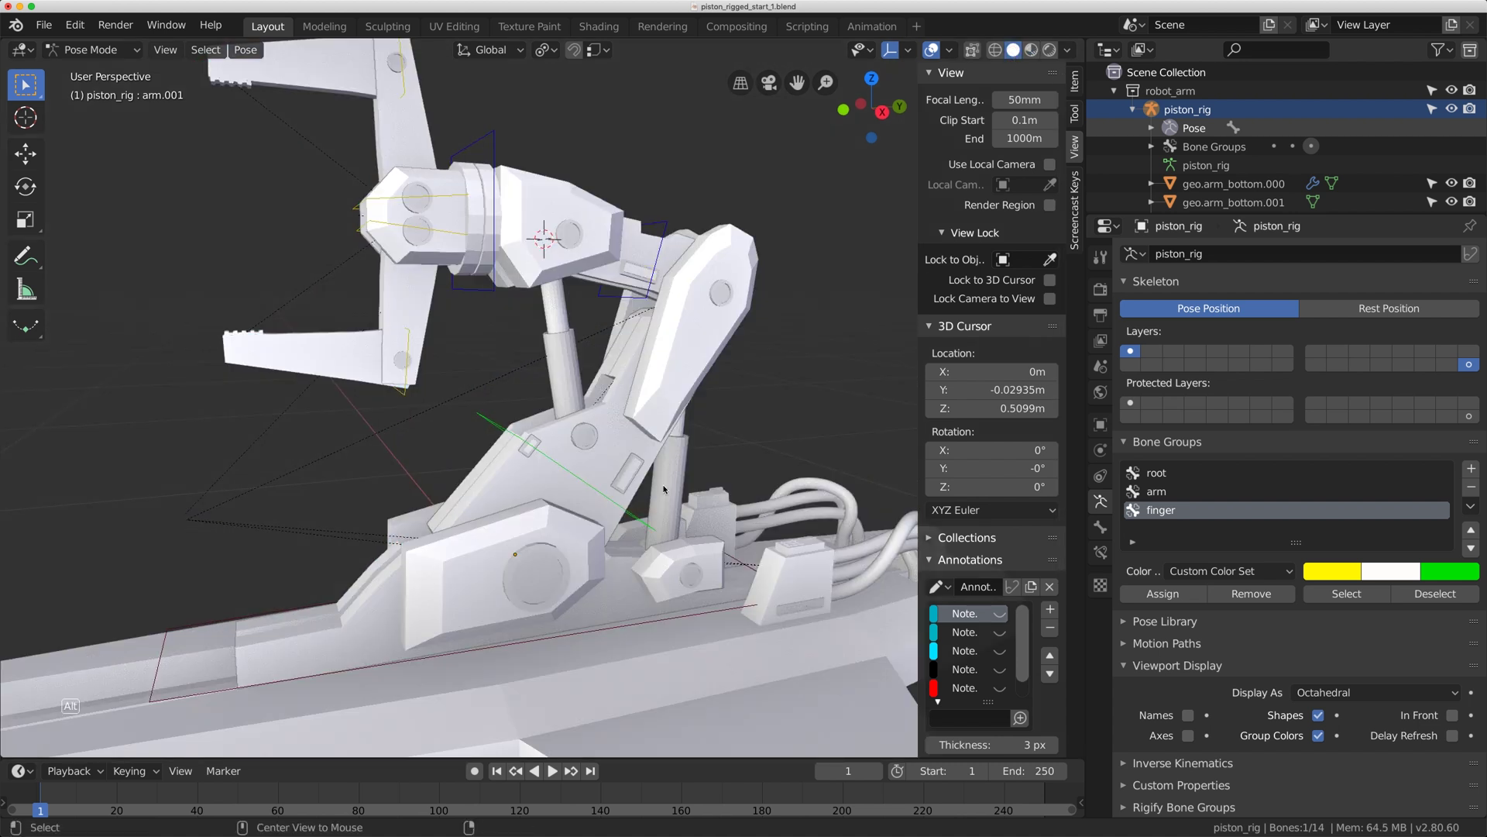
pyautogui.hotkey('alt', 'z')
pyautogui.moveTo(702, 356); pyautogui.dragTo(689, 289, button='middle')
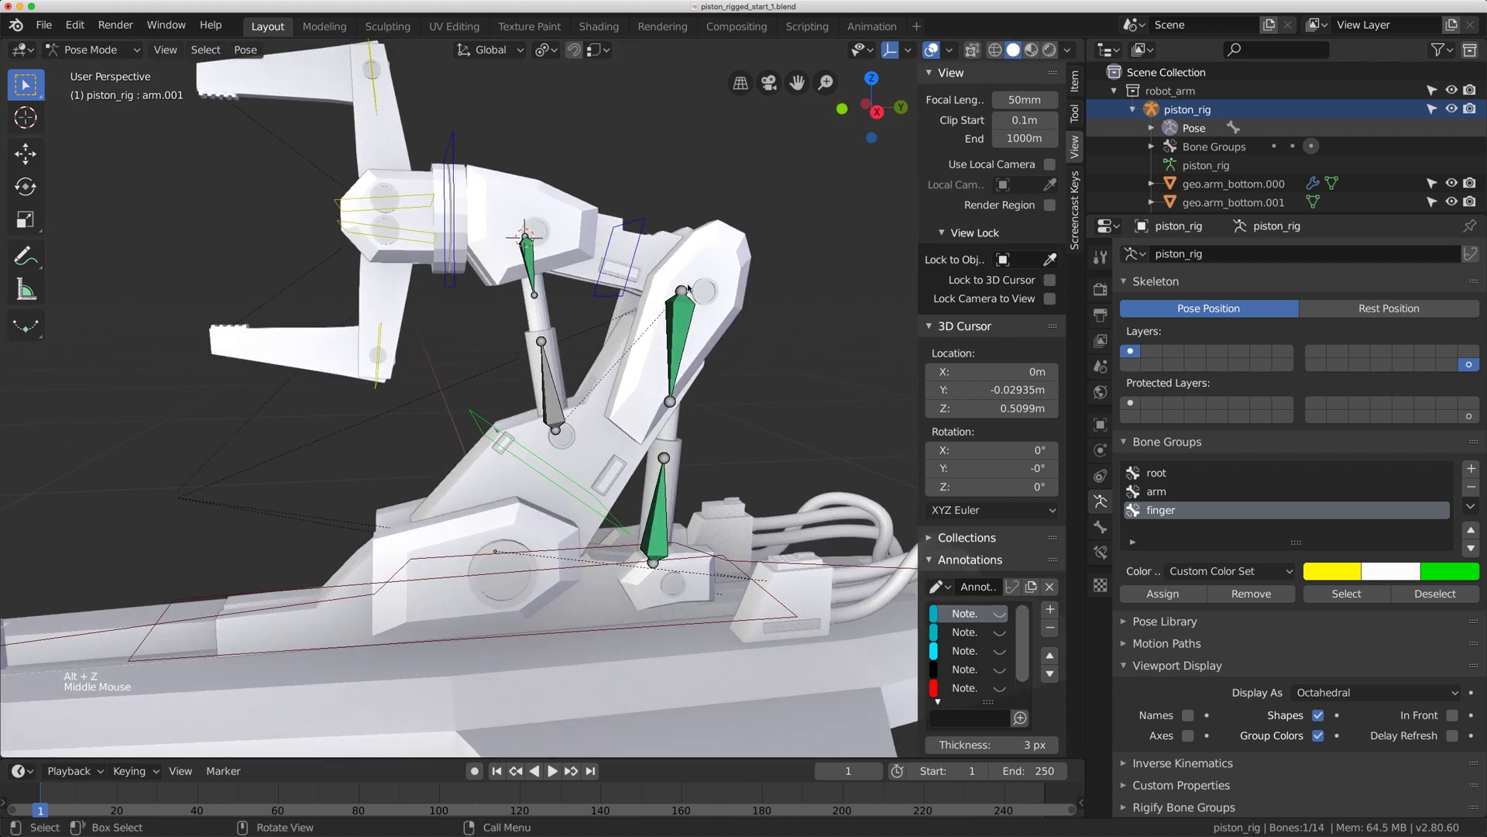
# Rotate the arm.002 forearm bone downward to test the piston bones, and clear its rotation and location.
pyautogui.click(641, 220)
pyautogui.press('r')
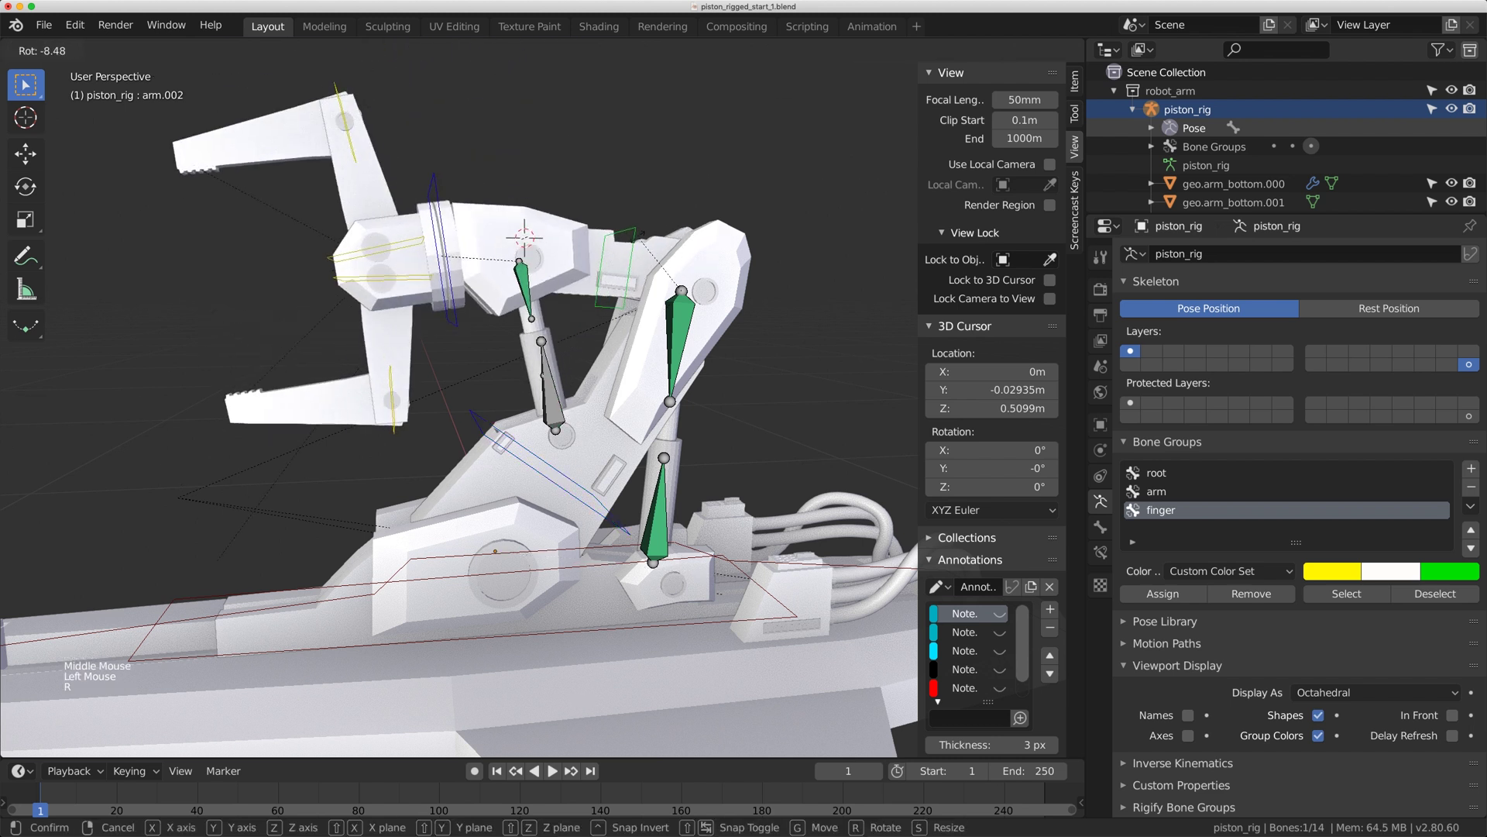
pyautogui.click(643, 261)
pyautogui.moveTo(590, 513); pyautogui.dragTo(528, 491, button='middle')
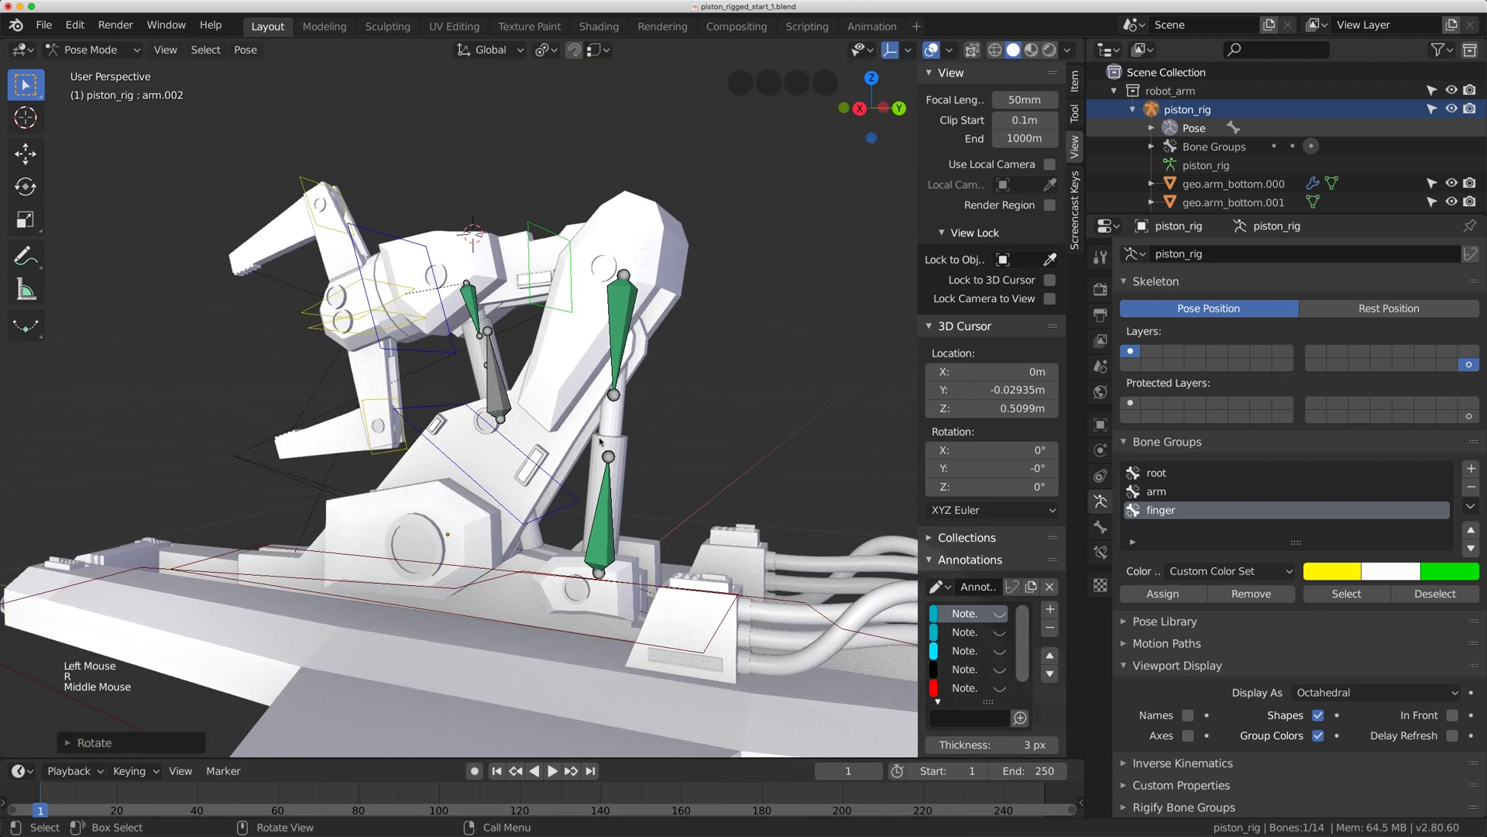
pyautogui.press('r')
pyautogui.click(537, 535)
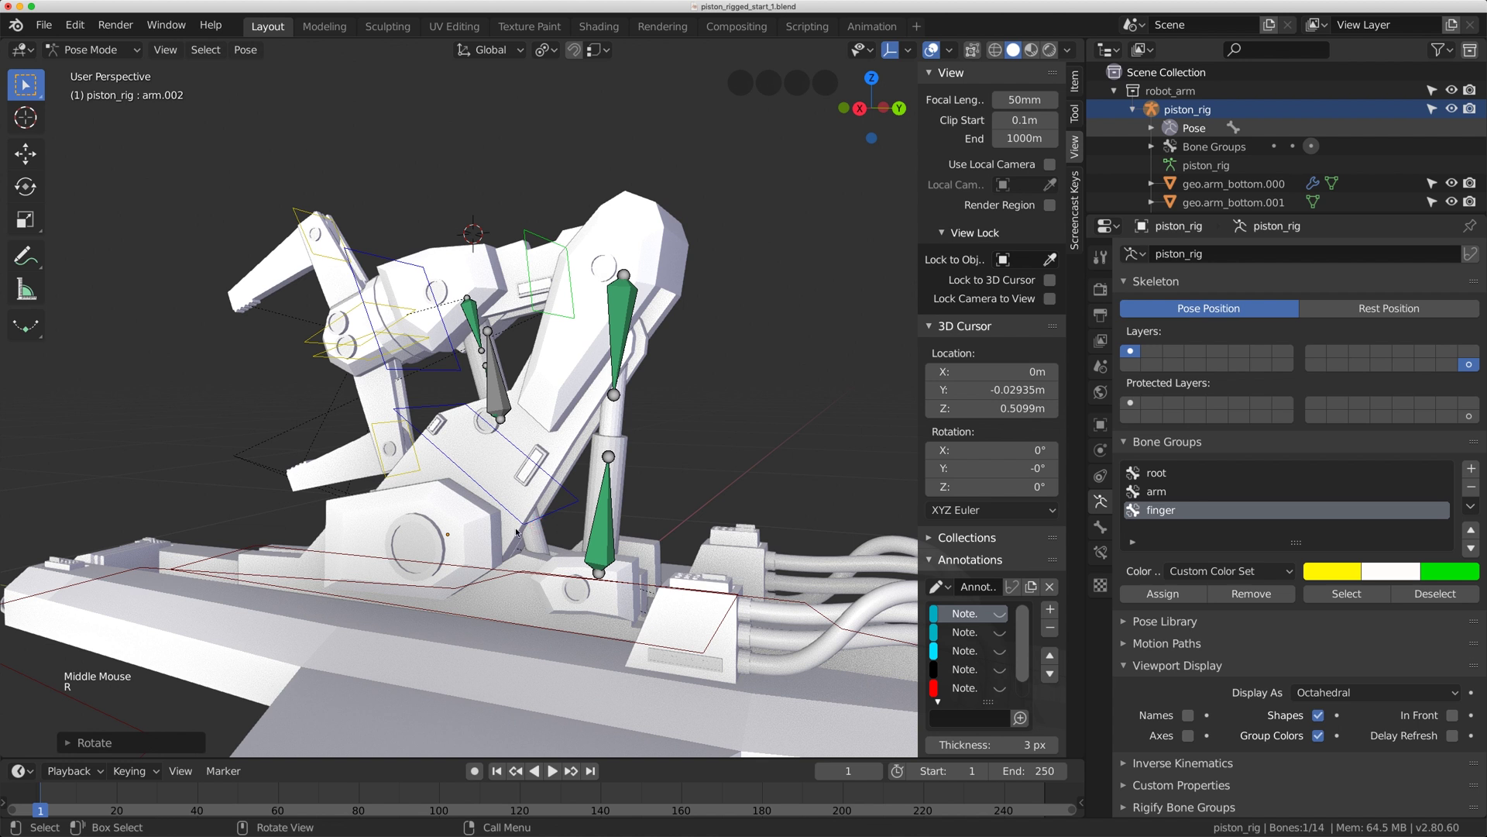
pyautogui.press('r')
pyautogui.press('r')
pyautogui.hotkey('alt', 'r')
pyautogui.hotkey('alt', 'g')
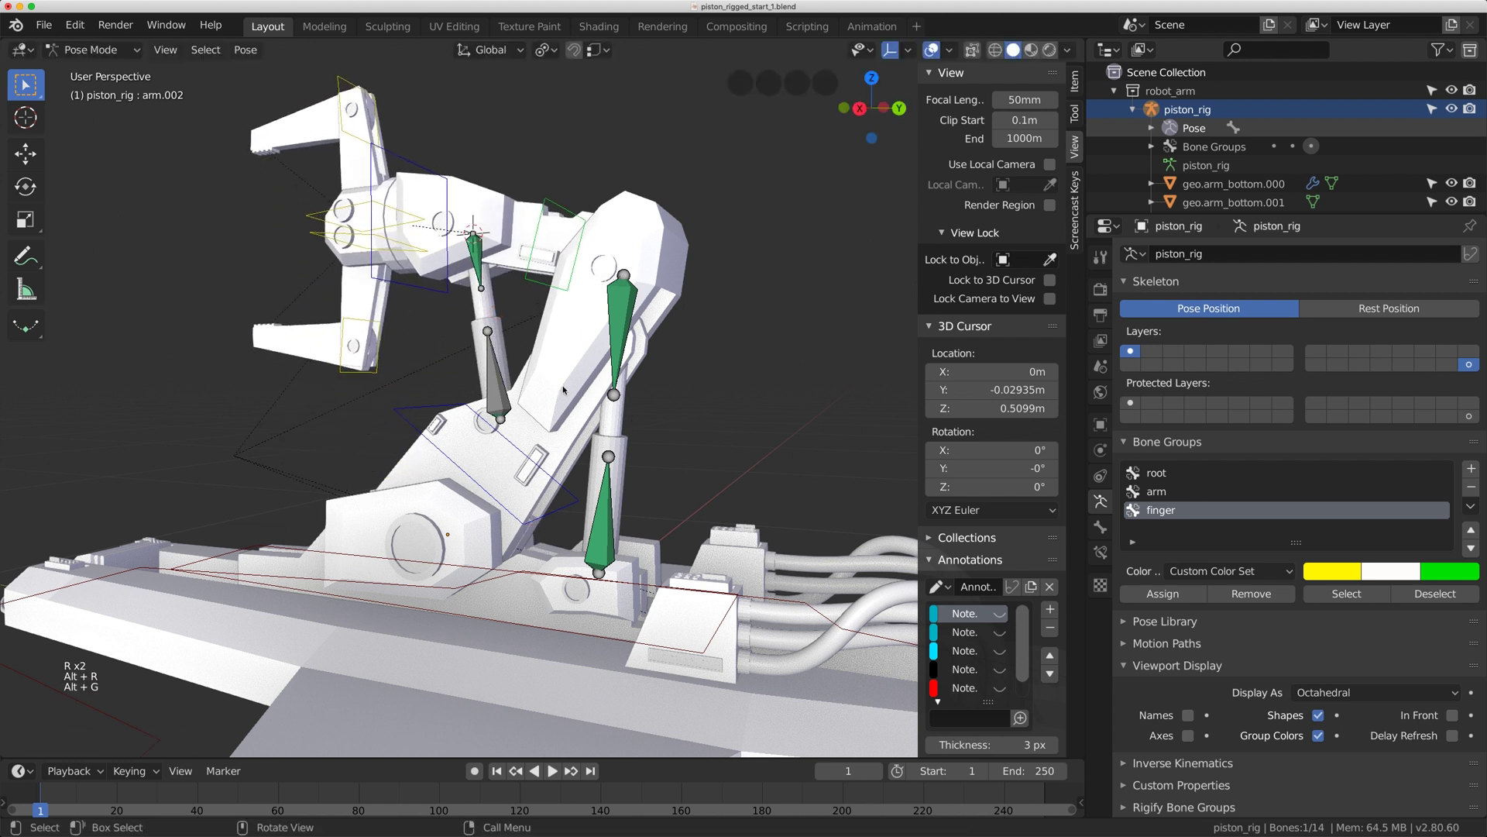
pyautogui.moveTo(563, 390); pyautogui.dragTo(601, 366, button='middle')
pyautogui.hotkey('alt', 'r')
pyautogui.hotkey('alt', 'g')
# Switch from Pose Mode to Object Mode and select the rear piston's upper rod, geo.piston_top.000.
pyautogui.scroll(-2, 612, 410)
pyautogui.scroll(2, 640, 425)
pyautogui.click(640, 424)
pyautogui.scroll(1, 599, 371)
pyautogui.doubleClick(598, 371)
pyautogui.doubleClick(599, 371)
pyautogui.hotkey('ctrl', 'Tab')
pyautogui.click(595, 371)
# Isolate the selected upper piston rod in local view.
pyautogui.scroll(-1, 589, 411)
pyautogui.keyDown('shift'); pyautogui.moveTo(572, 463); pyautogui.dragTo(591, 378, button='middle'); pyautogui.keyUp('shift')
pyautogui.moveTo(591, 378)
pyautogui.mouseDown(button='middle')
pyautogui.moveTo(589, 347)
pyautogui.moveTo(591, 383)
pyautogui.moveTo(592, 370)
pyautogui.mouseUp(button='middle')
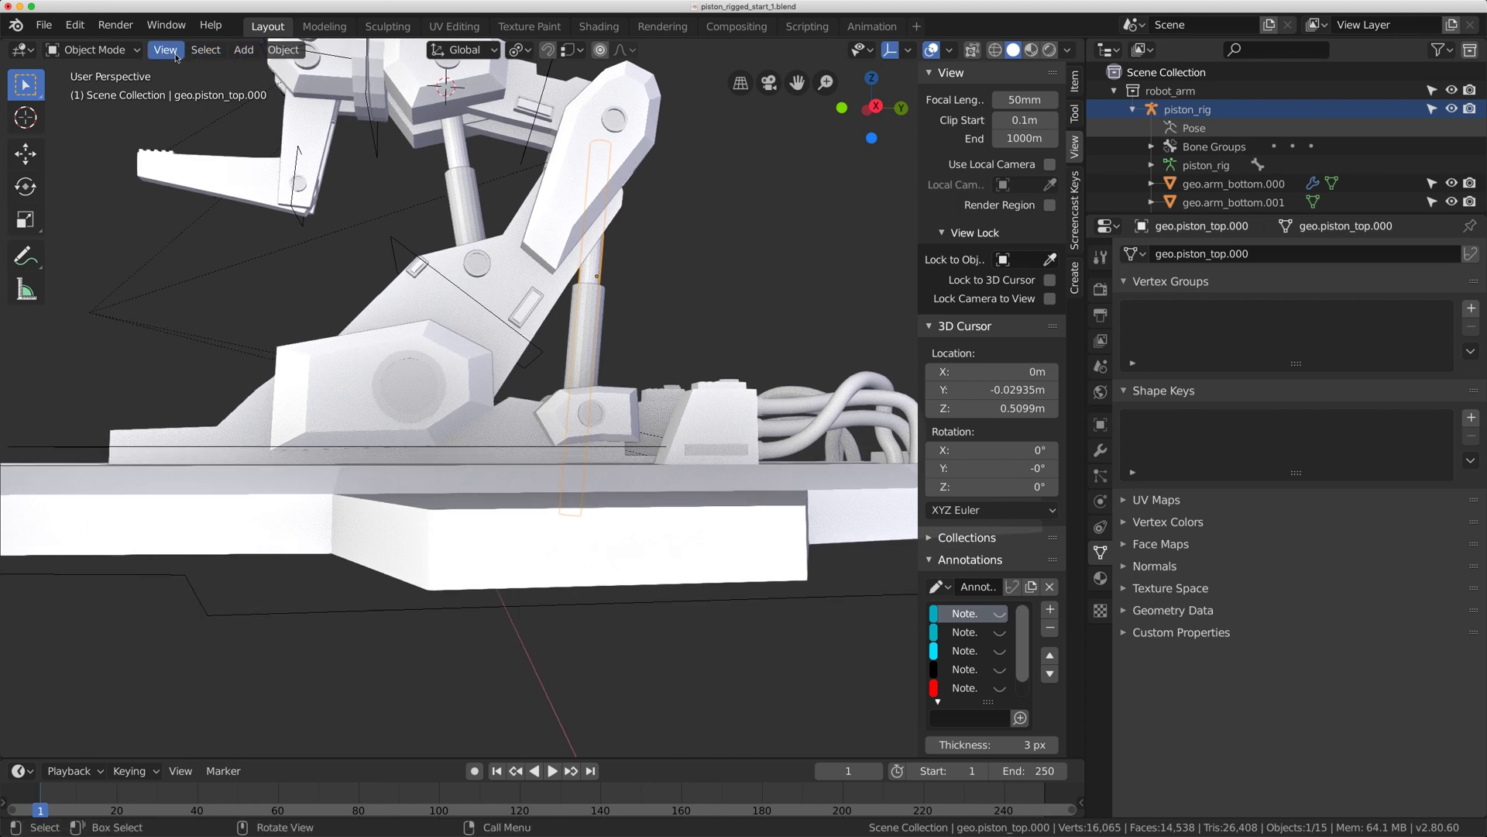
pyautogui.click(165, 50)
pyautogui.moveTo(246, 192)
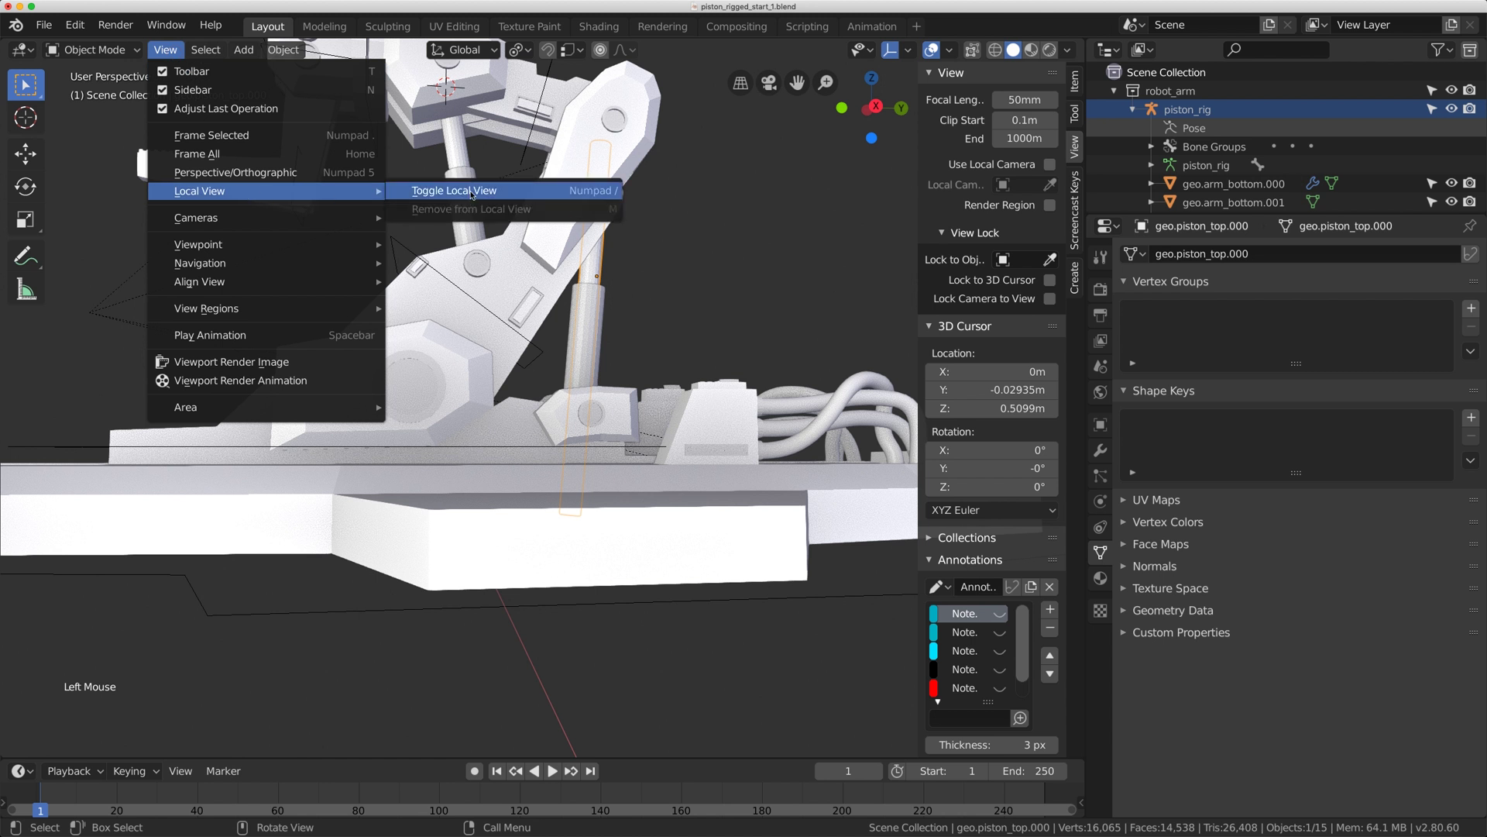
pyautogui.click(444, 194)
pyautogui.moveTo(559, 278); pyautogui.dragTo(581, 333, button='middle')
pyautogui.moveTo(582, 343)
pyautogui.keyDown('shift'); pyautogui.mouseDown(button='middle')
pyautogui.moveTo(595, 301)
pyautogui.moveTo(601, 323)
pyautogui.mouseUp(button='middle'); pyautogui.keyUp('shift')
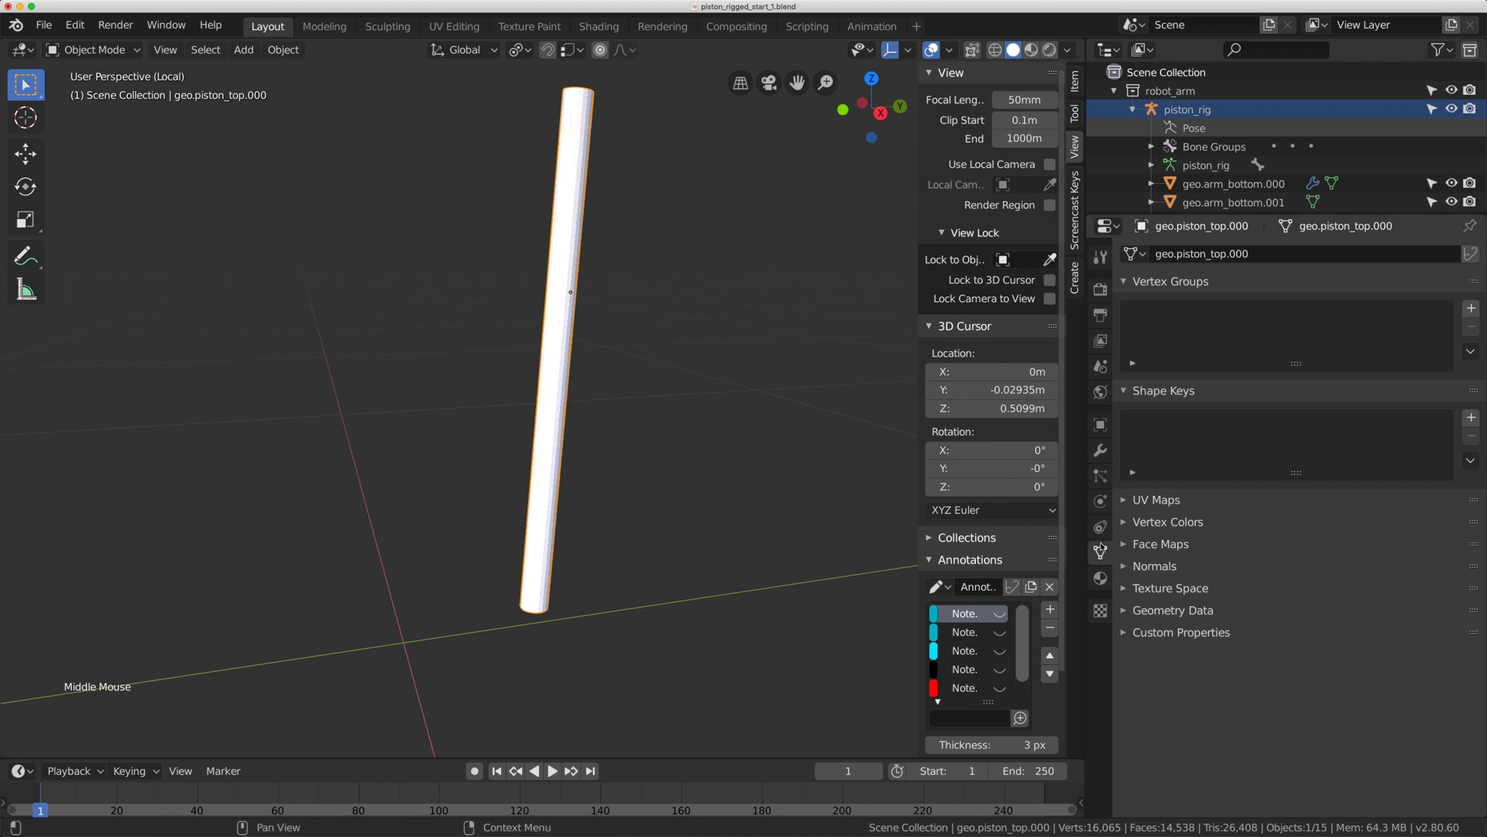
# Add a Basis shape key and a second key named piston to the rod, and set the piston key's value to 1.000.
pyautogui.click(1099, 553)
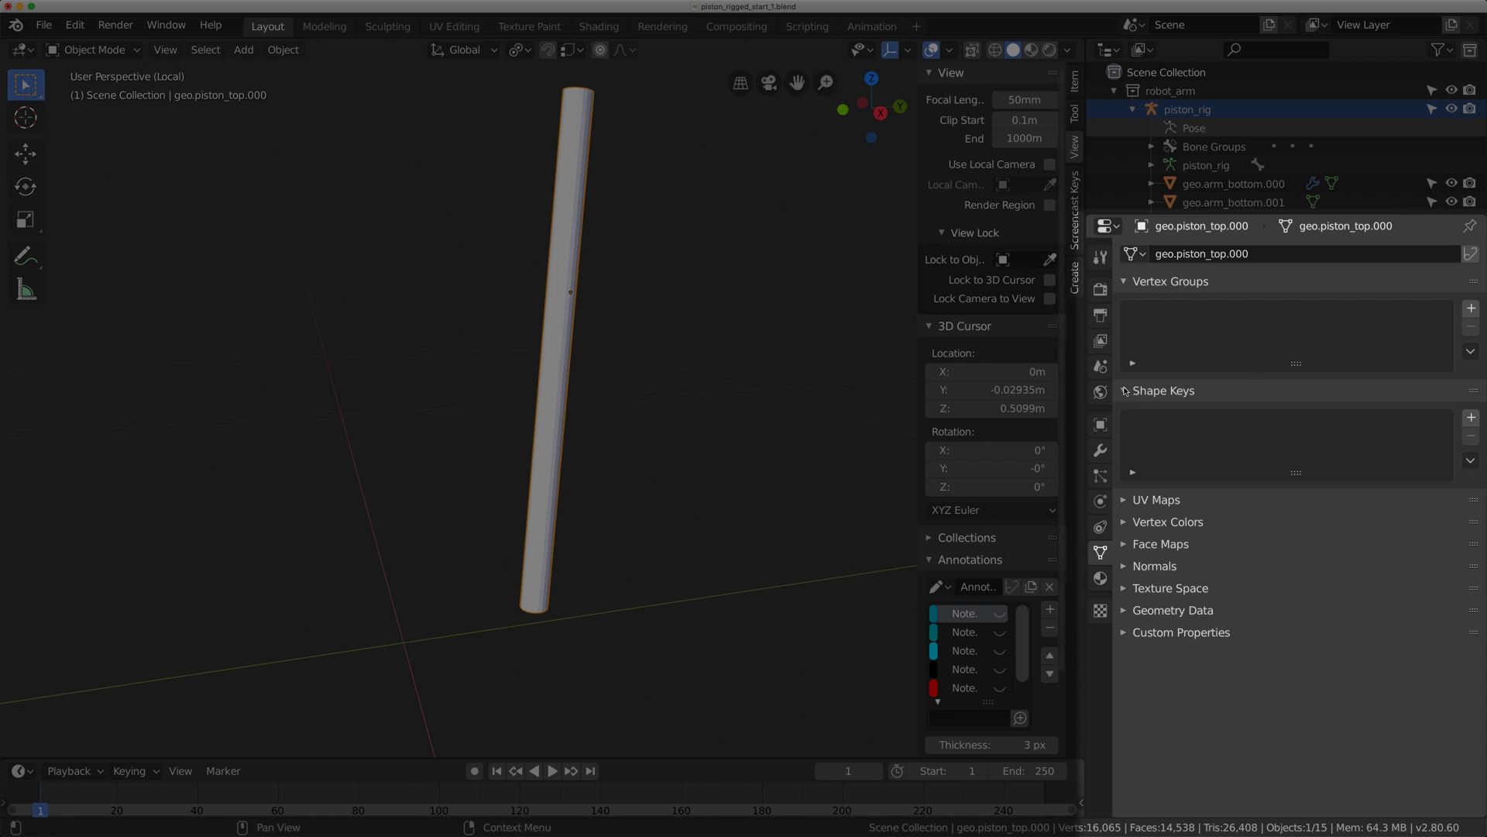
pyautogui.click(1471, 419)
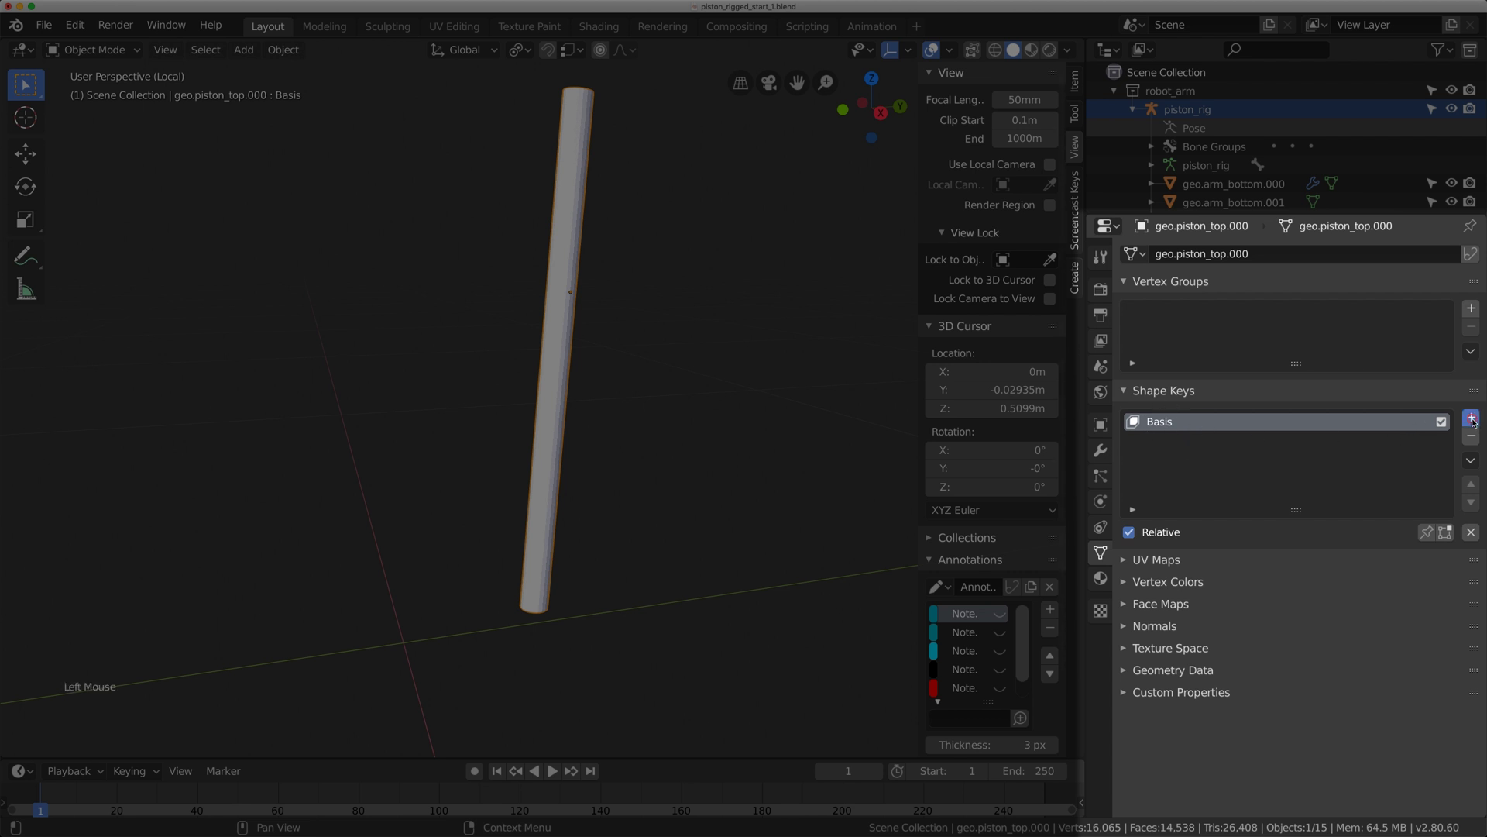
pyautogui.click(1471, 418)
pyautogui.doubleClick(1163, 442)
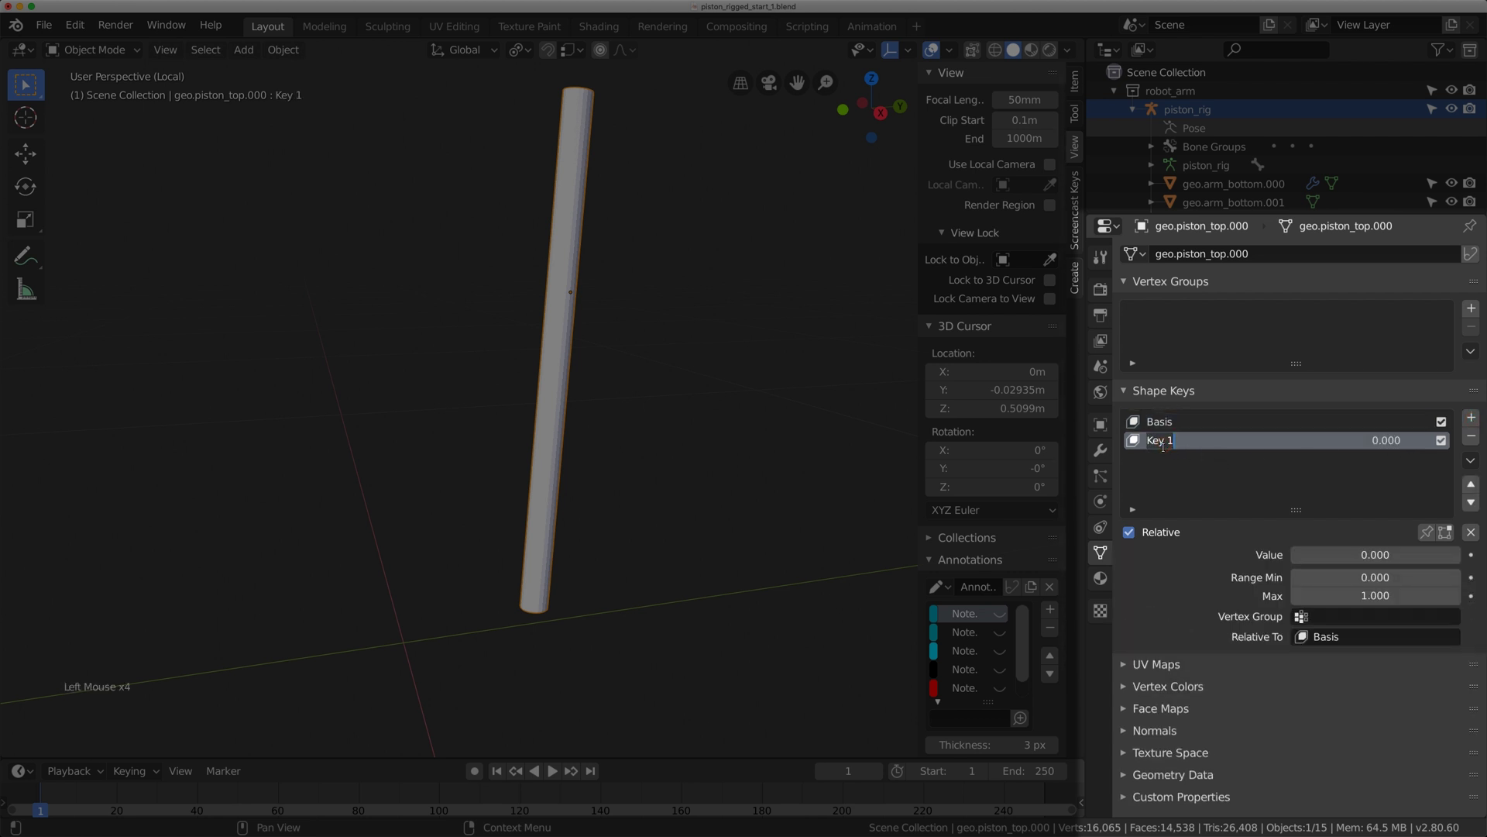
pyautogui.write('piston')
pyautogui.moveTo(1376, 446); pyautogui.dragTo(1426, 445)
# In Edit Mode on the piston shape key, move the rod's lower end vertices up along local Y by about 0.12 m.
pyautogui.scroll(1, 889, 480)
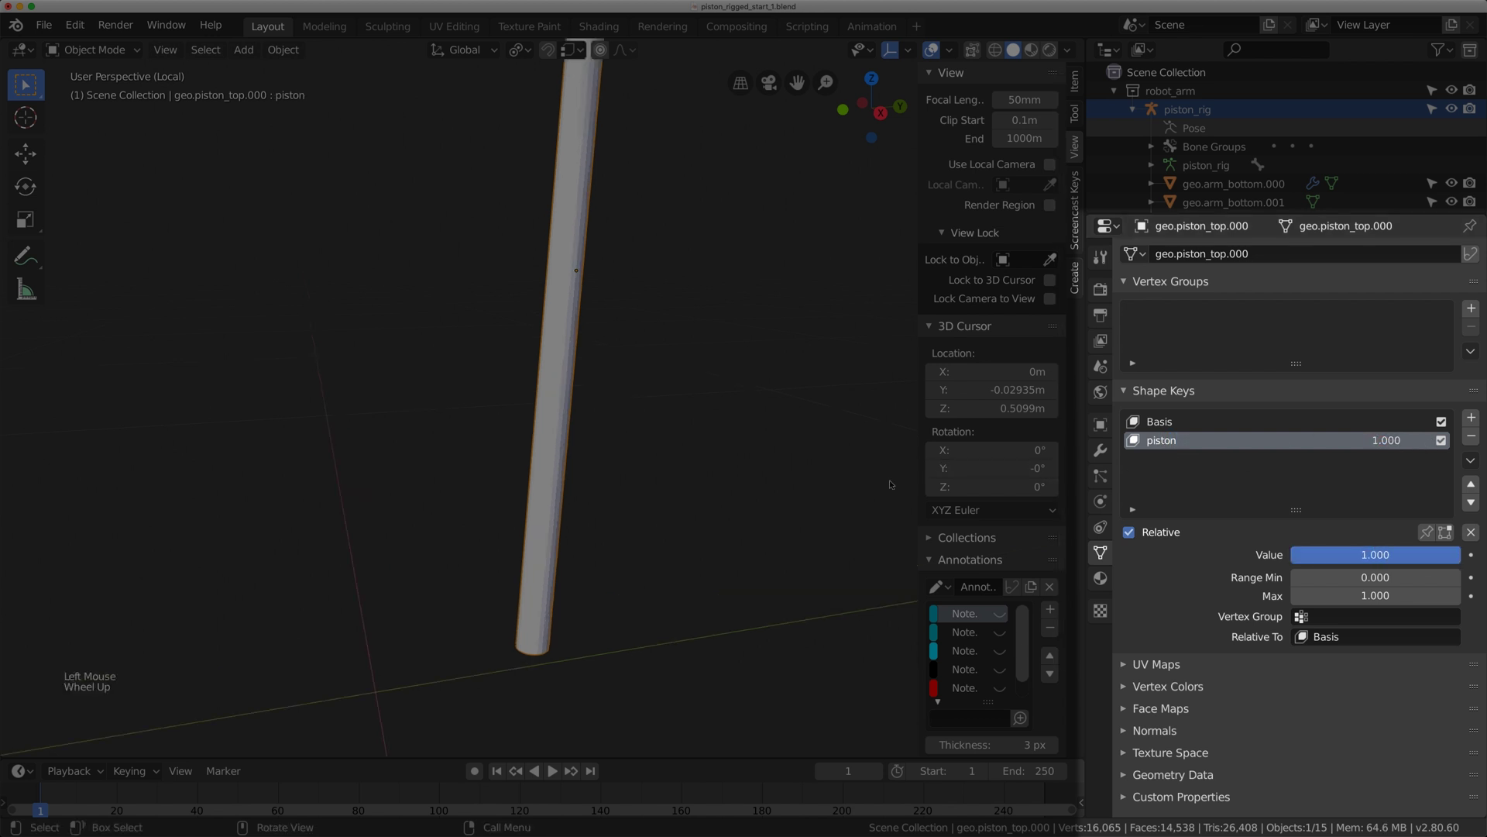
pyautogui.scroll(-2, 581, 432)
pyautogui.scroll(1, 581, 433)
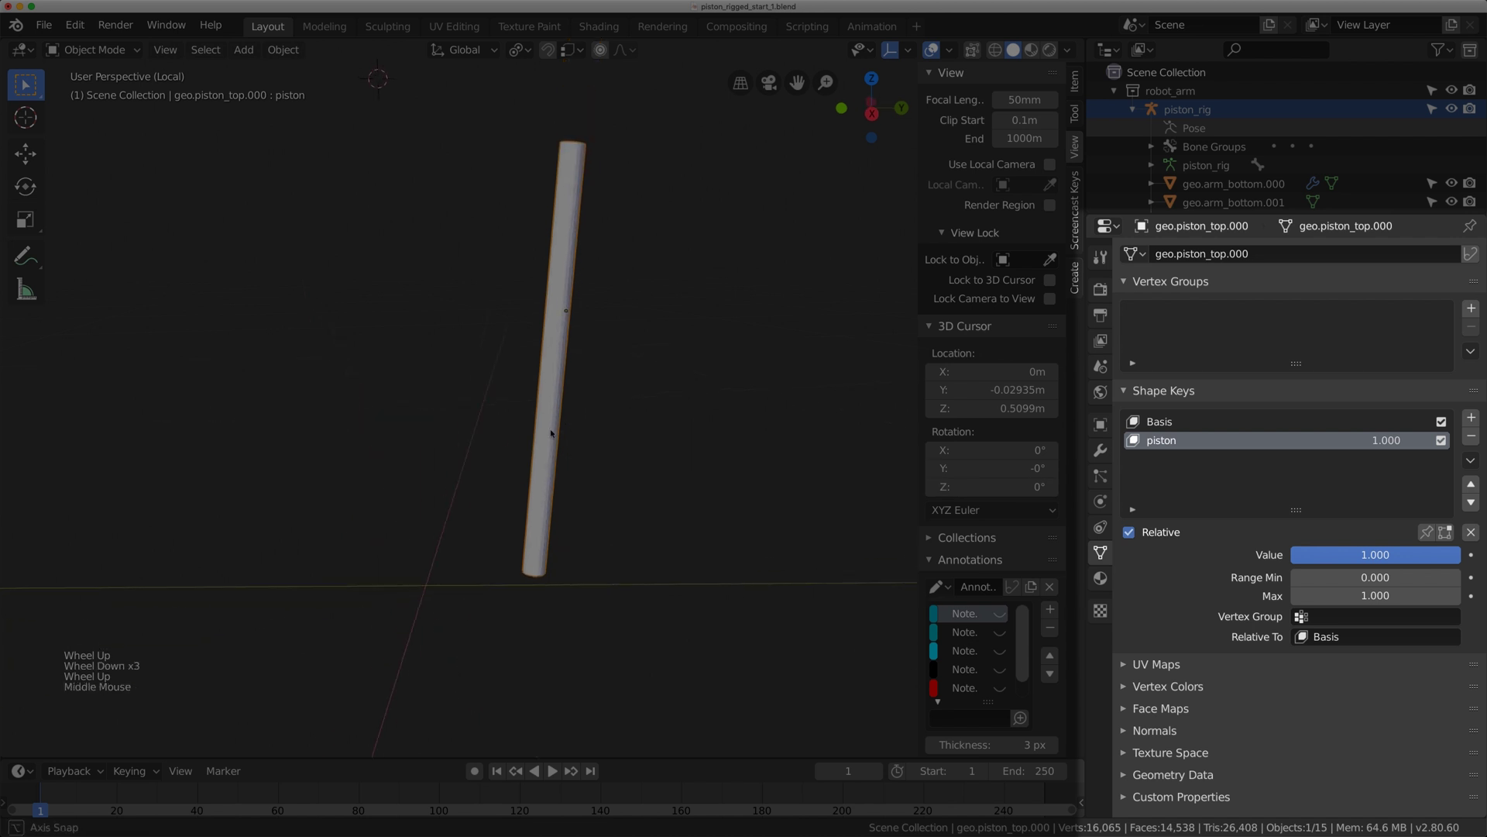
pyautogui.moveTo(580, 433); pyautogui.dragTo(582, 421, button='middle')
pyautogui.press('Tab')
pyautogui.press('Tab')
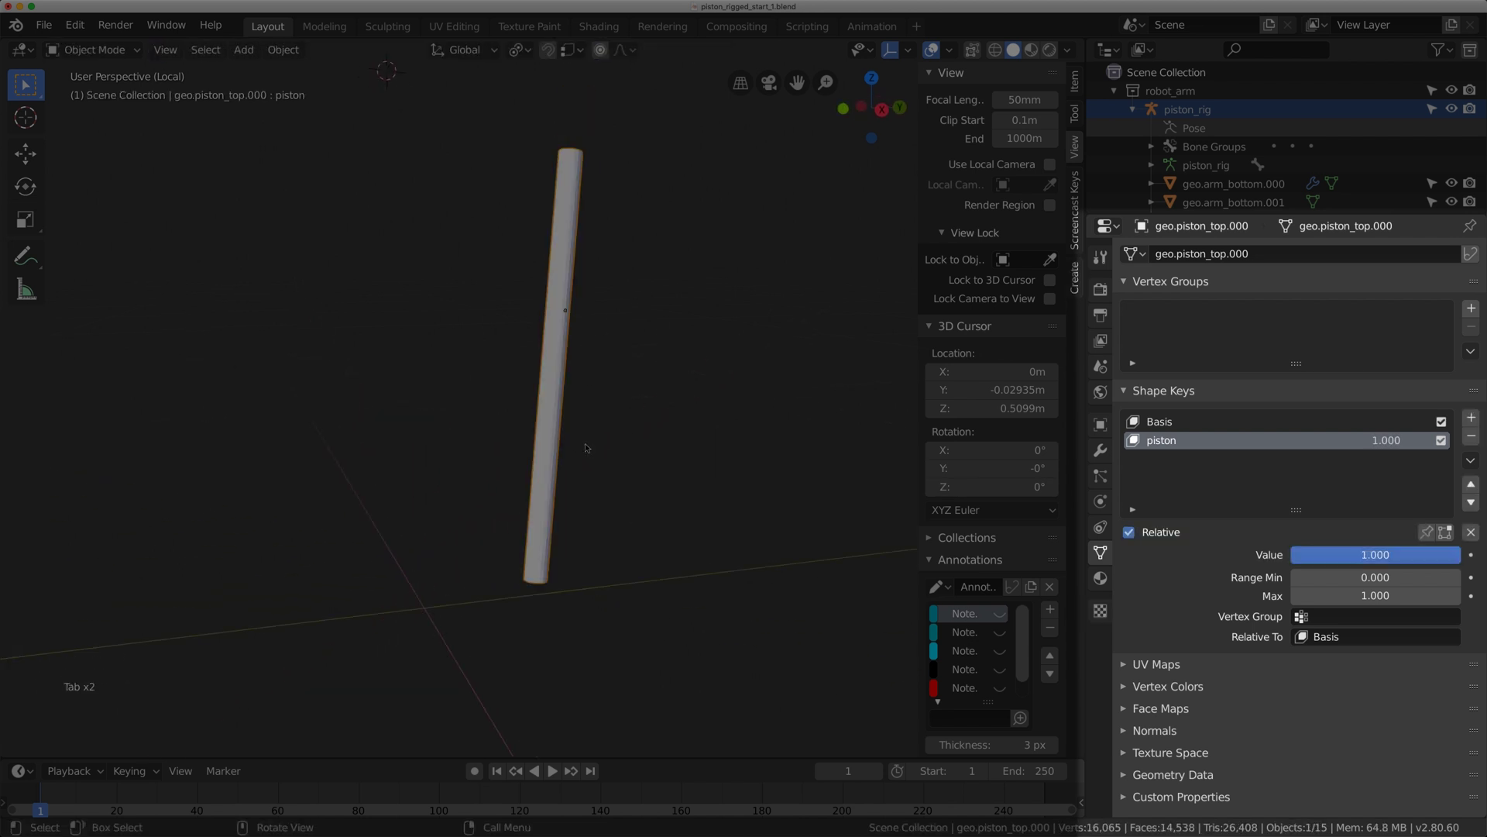
pyautogui.press('Tab')
pyautogui.moveTo(584, 455); pyautogui.dragTo(600, 392, button='middle')
pyautogui.keyDown('shift'); pyautogui.moveTo(558, 522); pyautogui.dragTo(576, 477, button='middle'); pyautogui.keyUp('shift')
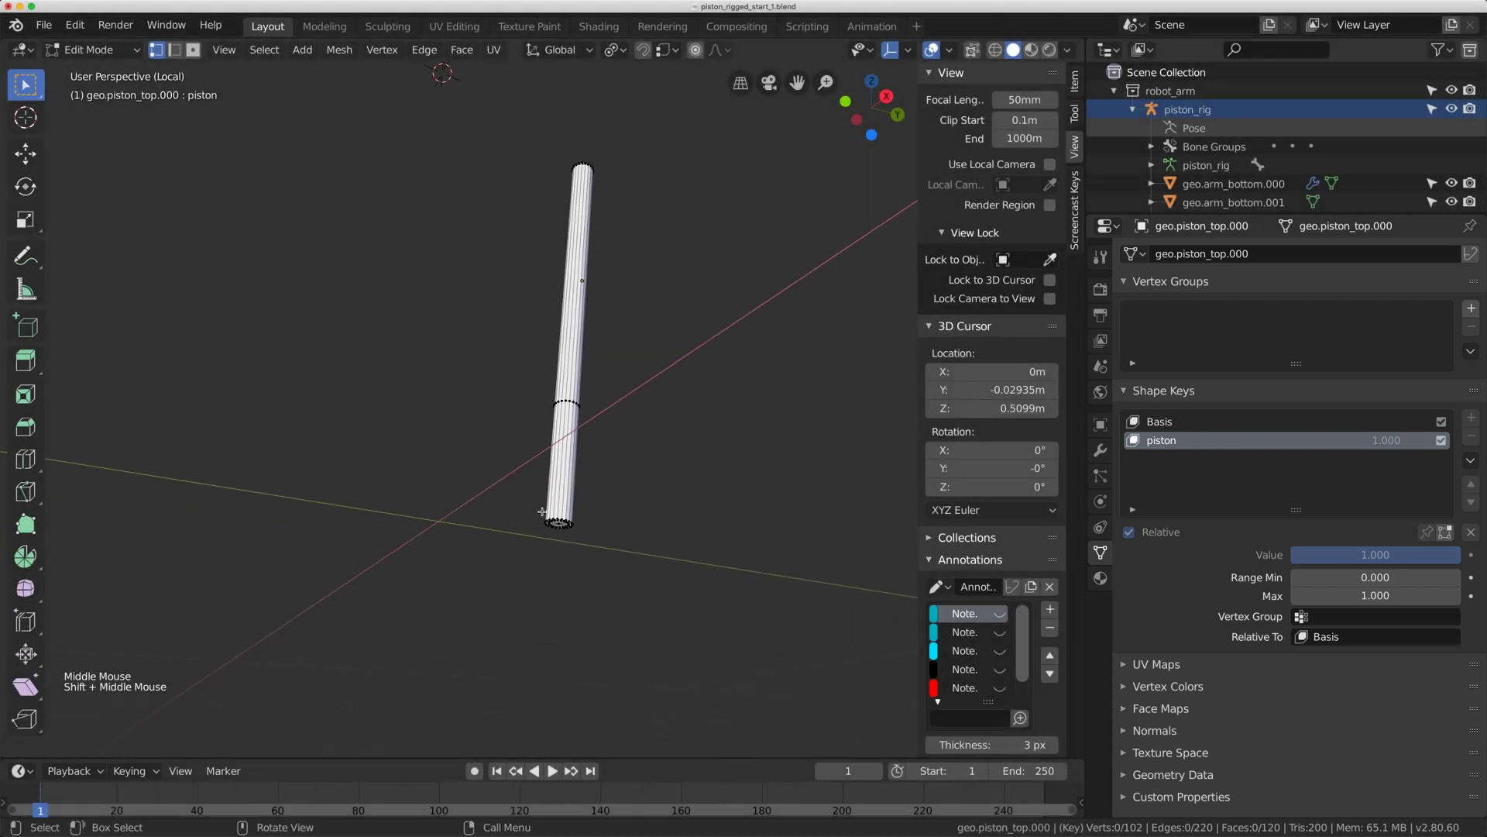
pyautogui.press('b')
pyautogui.moveTo(526, 496); pyautogui.dragTo(643, 581)
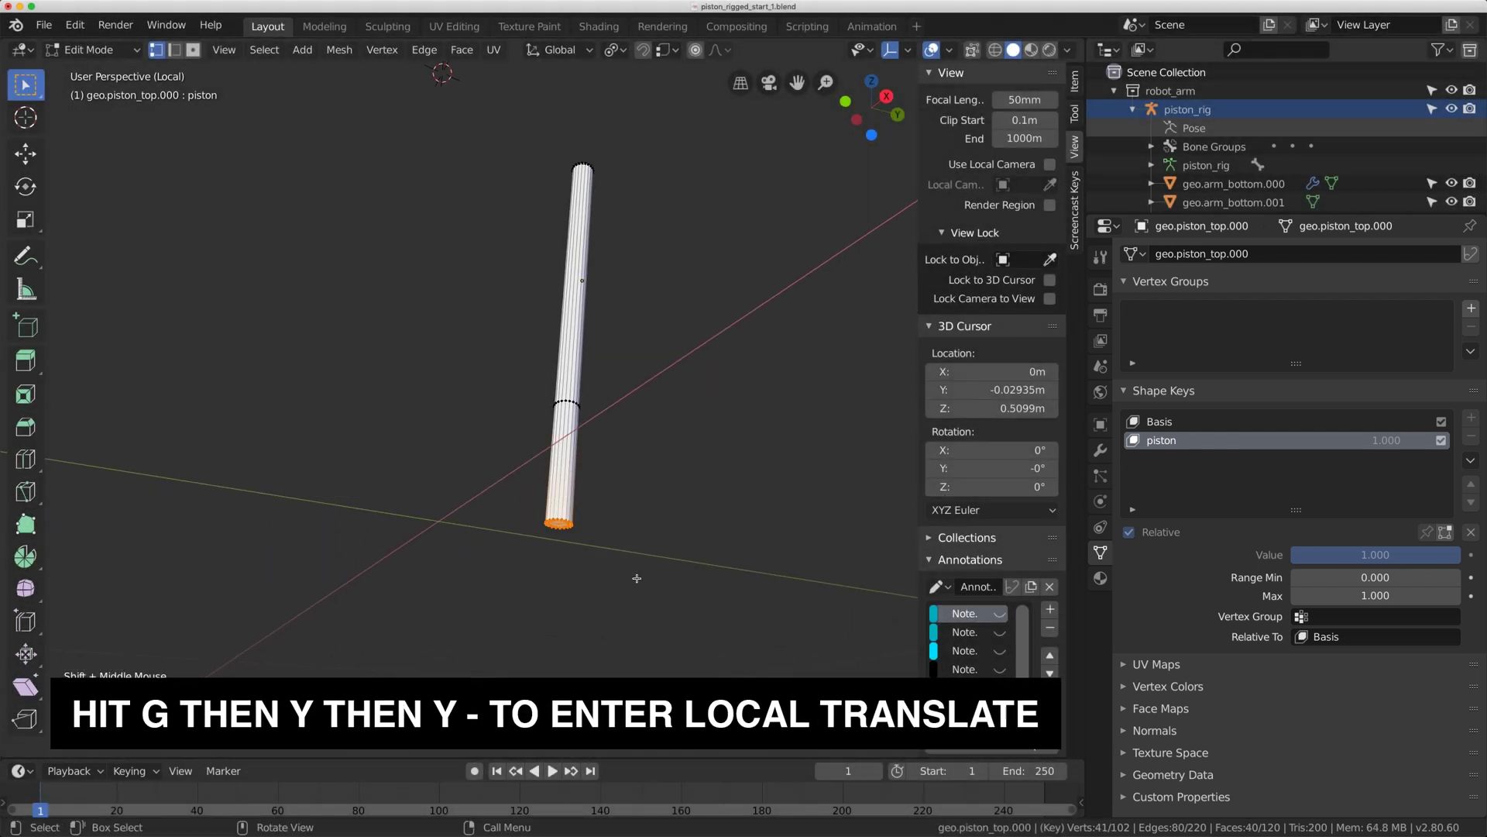
pyautogui.press('g')
pyautogui.press('y')
pyautogui.press('y')
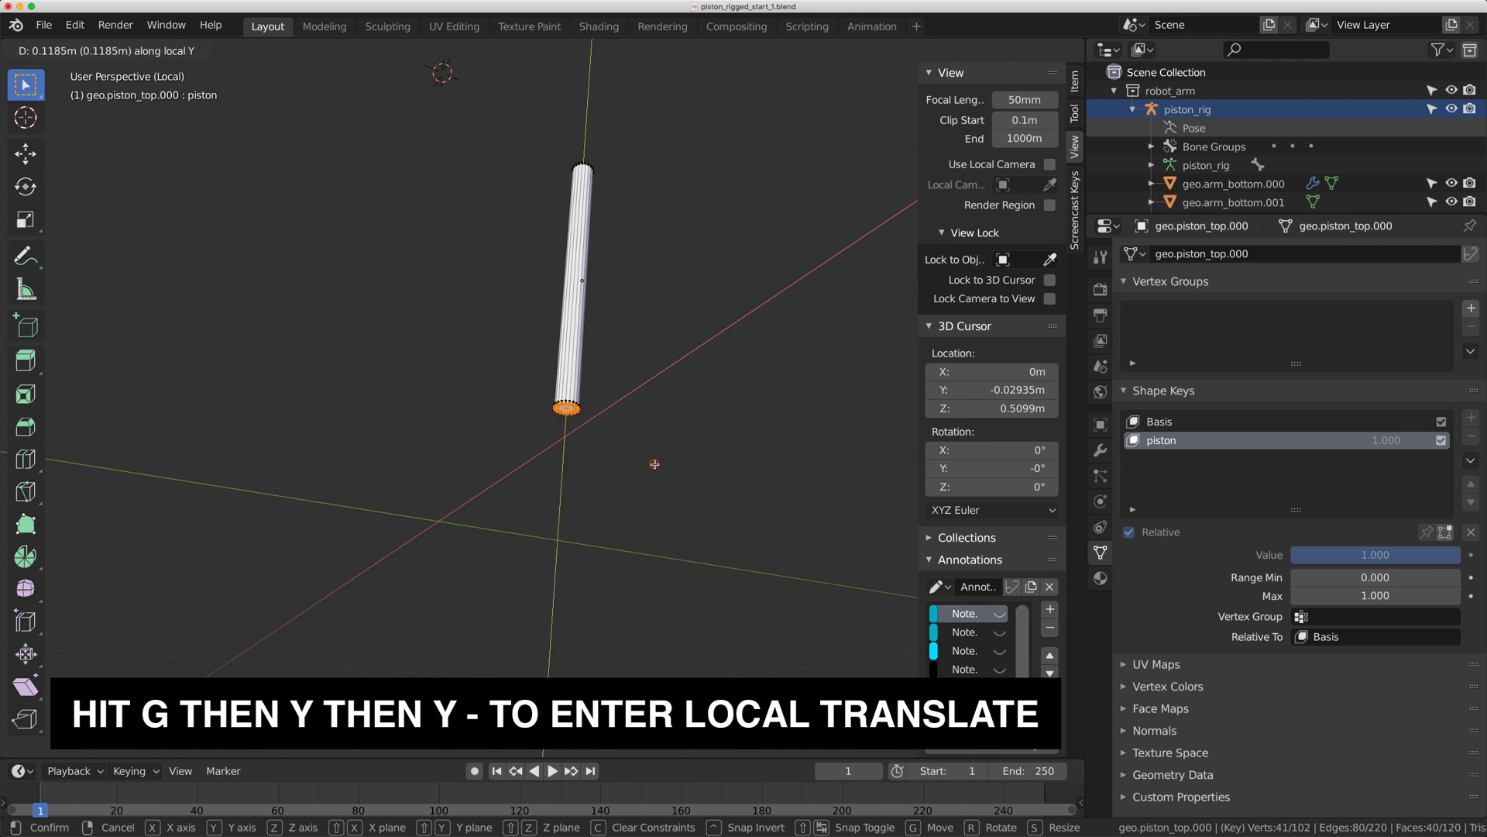
pyautogui.click(654, 464)
# Fine-tune the rod's lower end slightly along local Y beneath the neighbouring edge loop, and return to Object Mode.
pyautogui.scroll(7, 629, 485)
pyautogui.middleClick(629, 485)
pyautogui.scroll(-1, 623, 449)
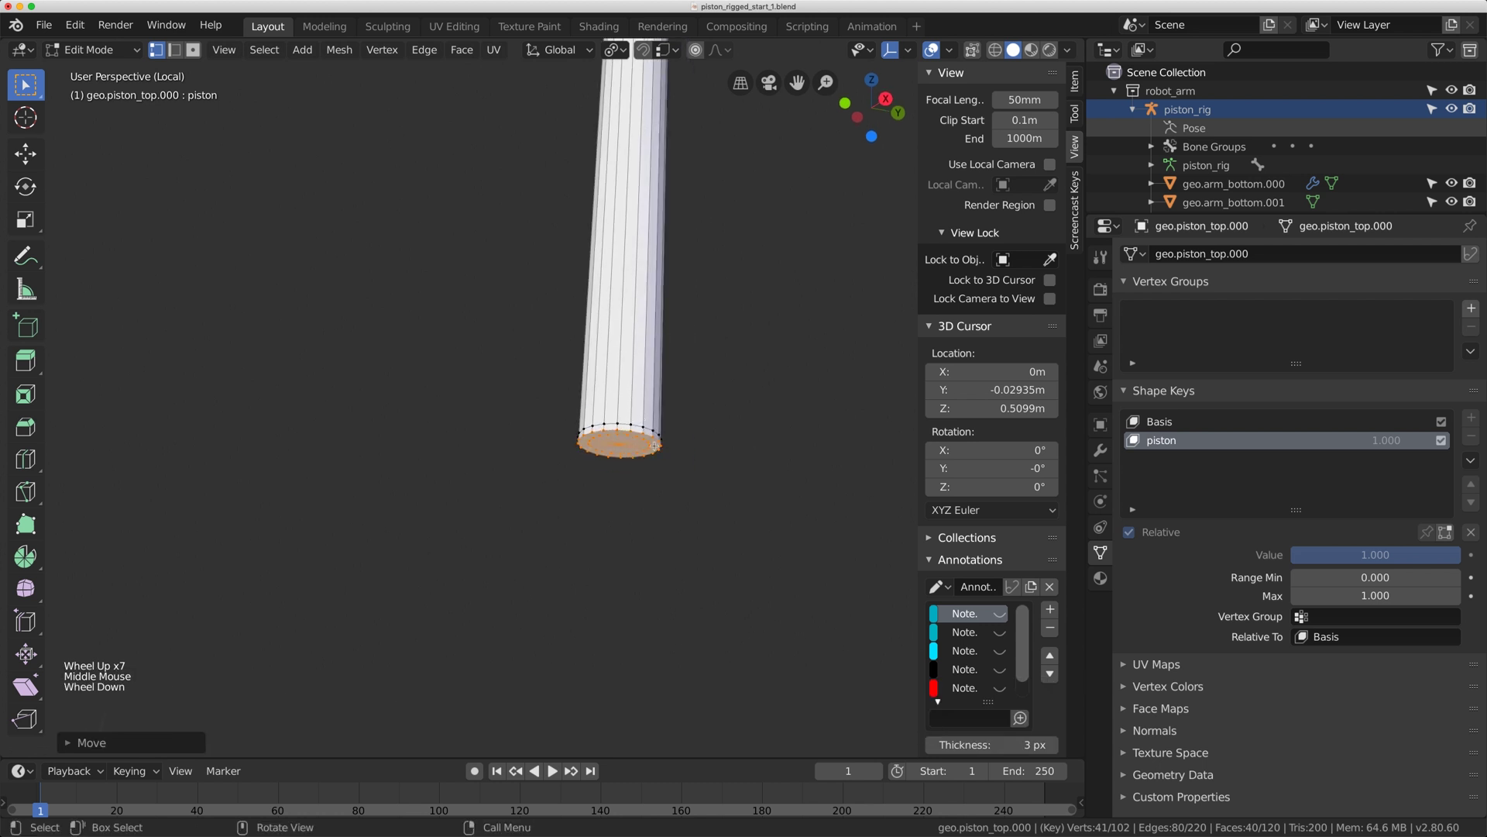
pyautogui.press('g')
pyautogui.press('y')
pyautogui.press('y')
pyautogui.click(654, 447)
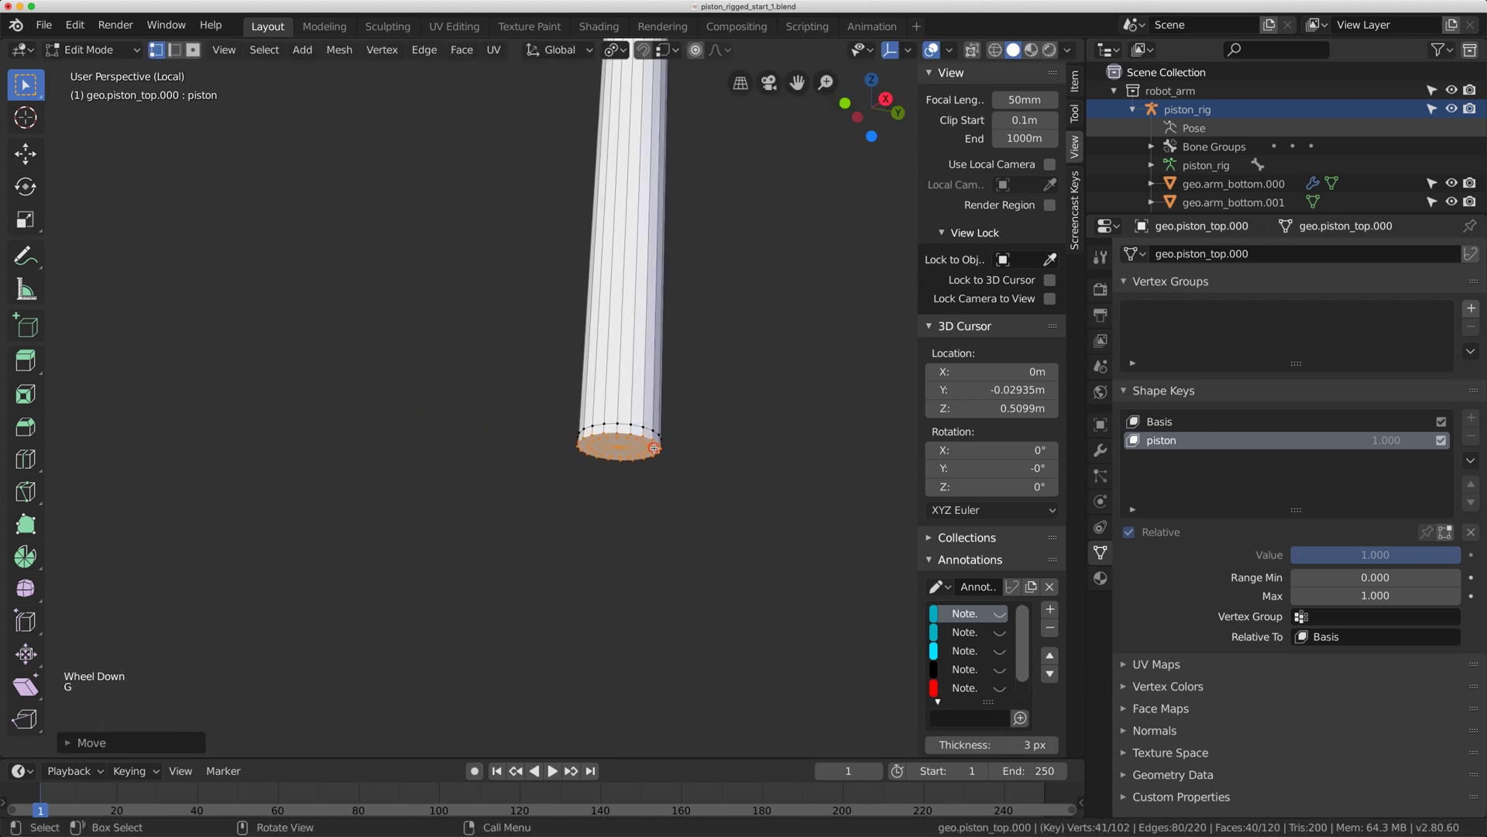
pyautogui.press('Tab')
# Add a driver to the piston shape key's value and dismiss its settings popup.
pyautogui.scroll(-12, 654, 461)
pyautogui.moveTo(654, 461); pyautogui.dragTo(595, 472, button='middle')
pyautogui.scroll(3, 637, 485)
pyautogui.scroll(1, 601, 468)
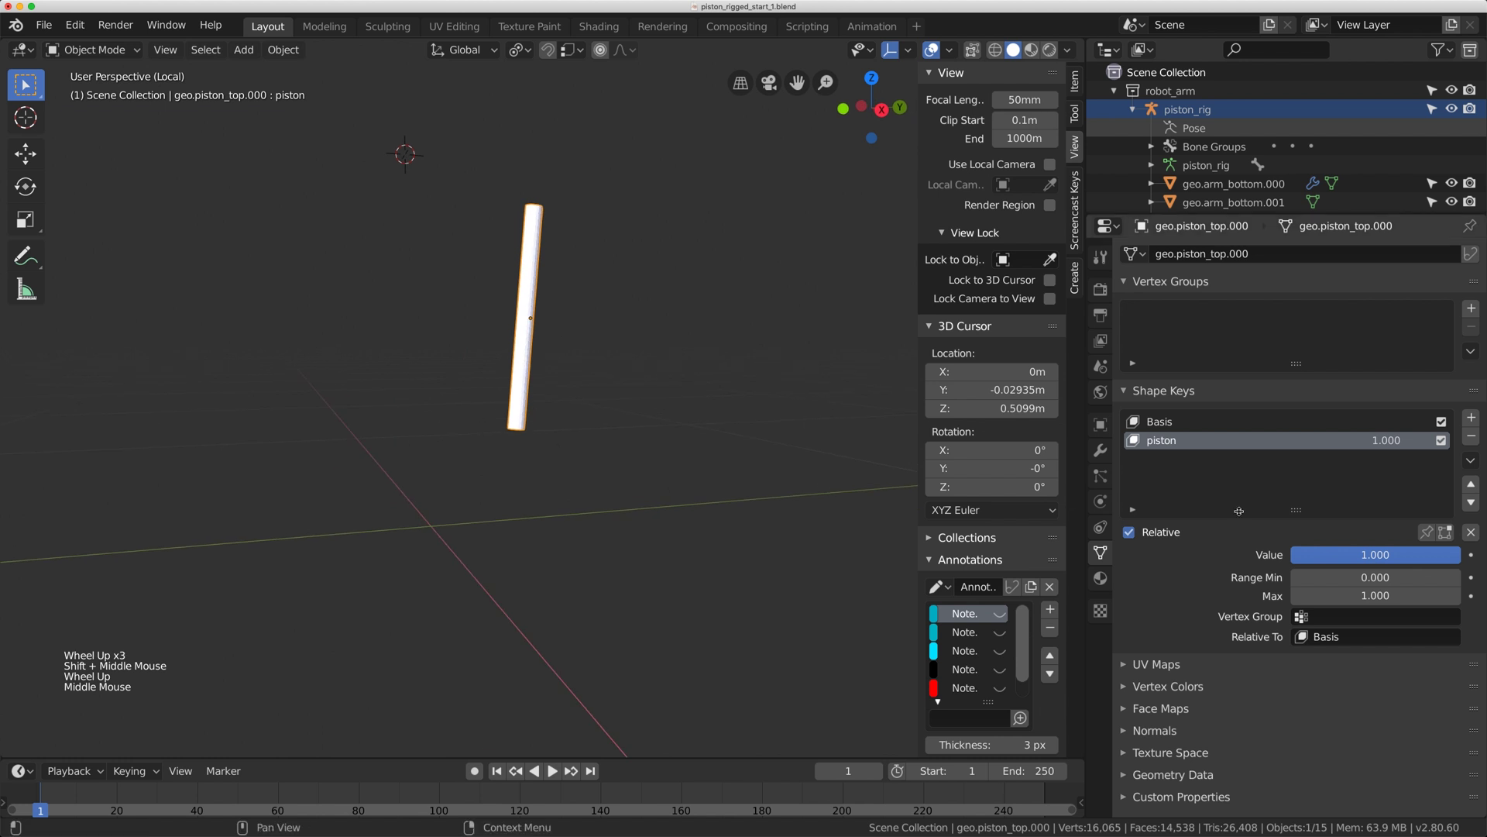
pyautogui.rightClick(1301, 443)
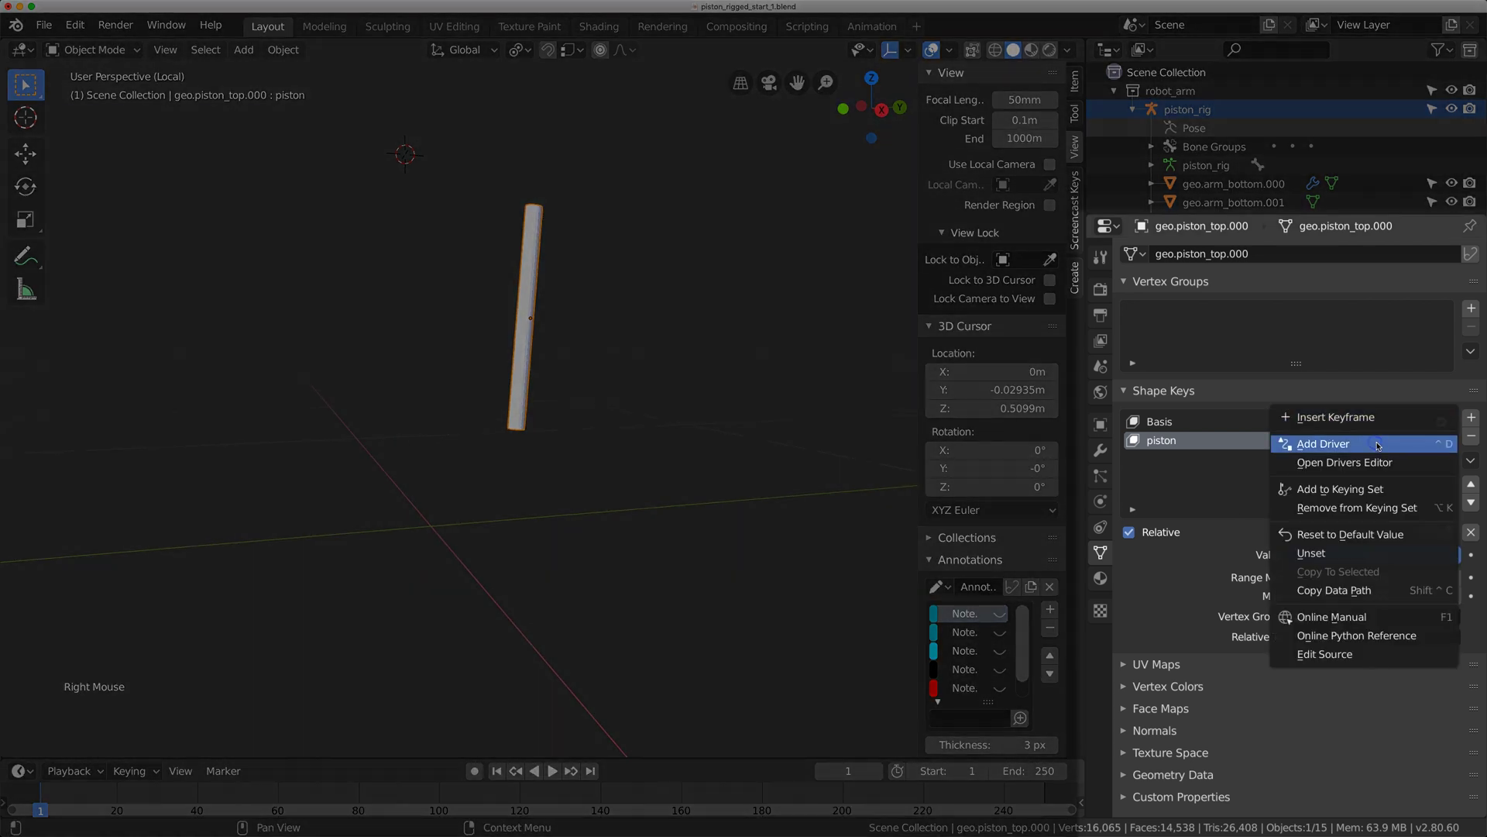
pyautogui.click(1290, 443)
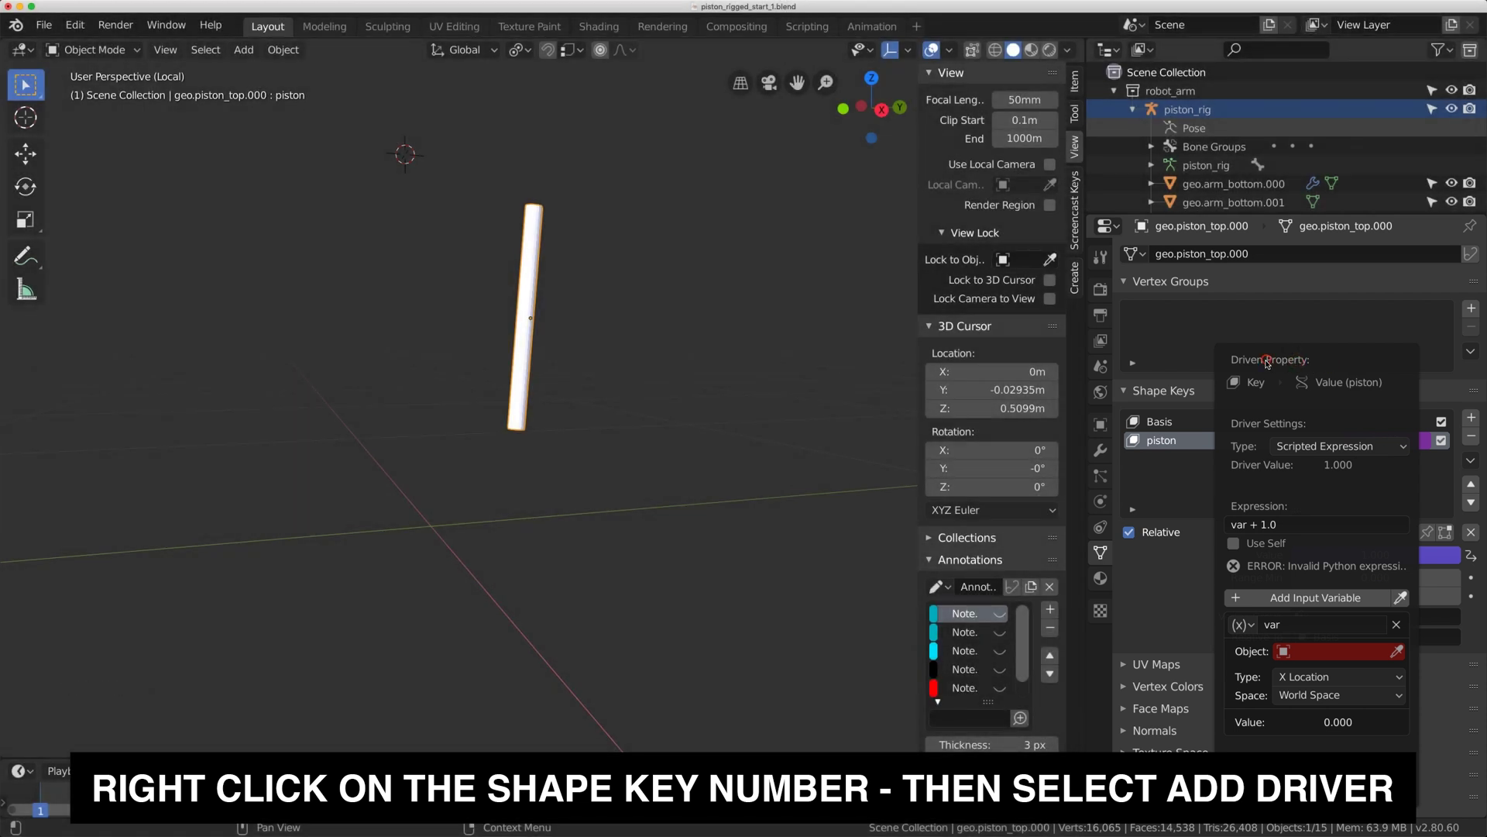
pyautogui.moveTo(1267, 362); pyautogui.dragTo(611, 115)
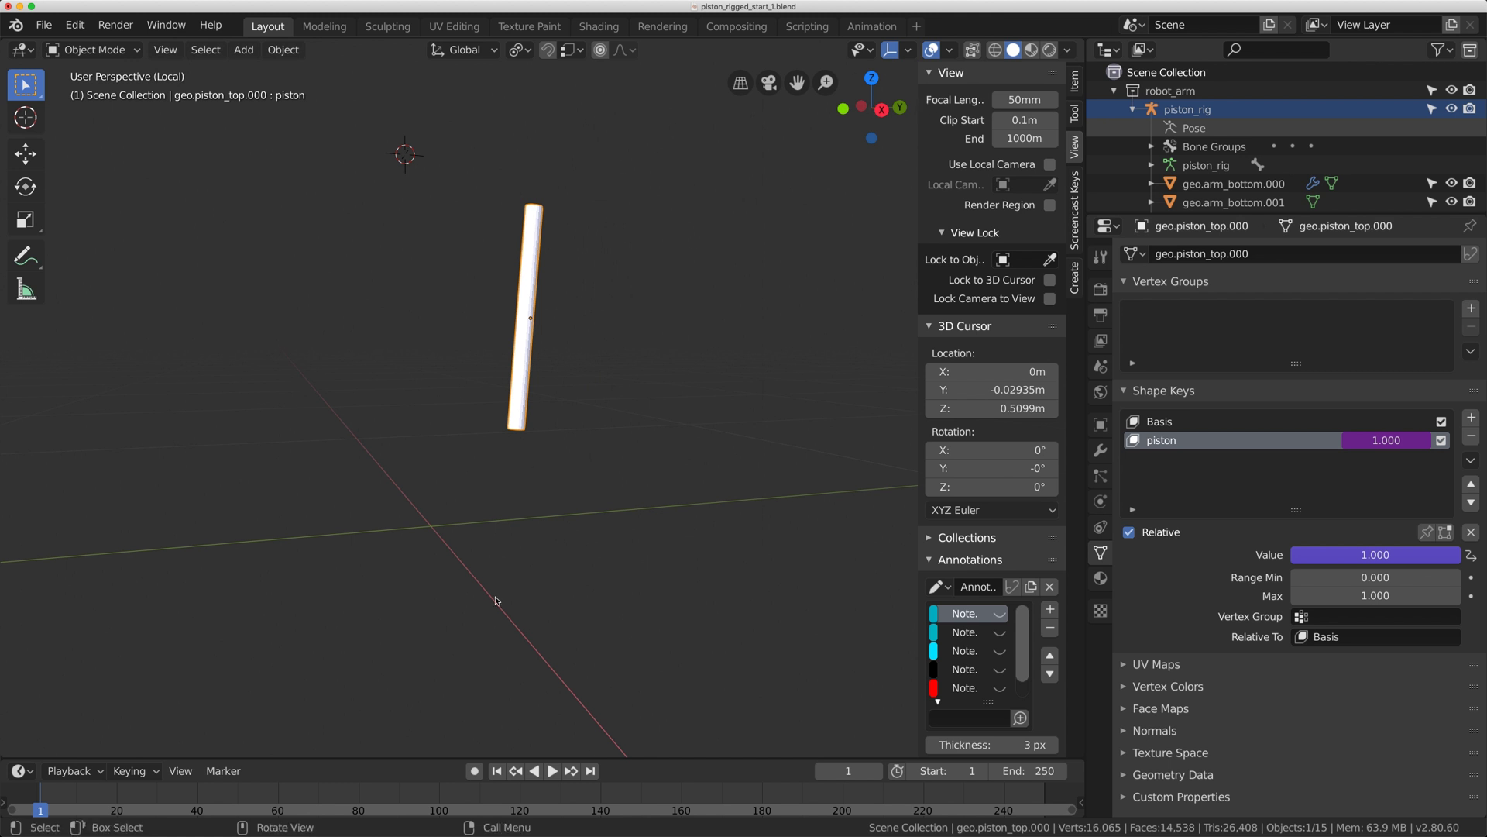
# Enlarge the timeline area, switch it to the Drivers editor, and select the Value (piston) driver under Key.
pyautogui.moveTo(655, 756); pyautogui.dragTo(637, 387)
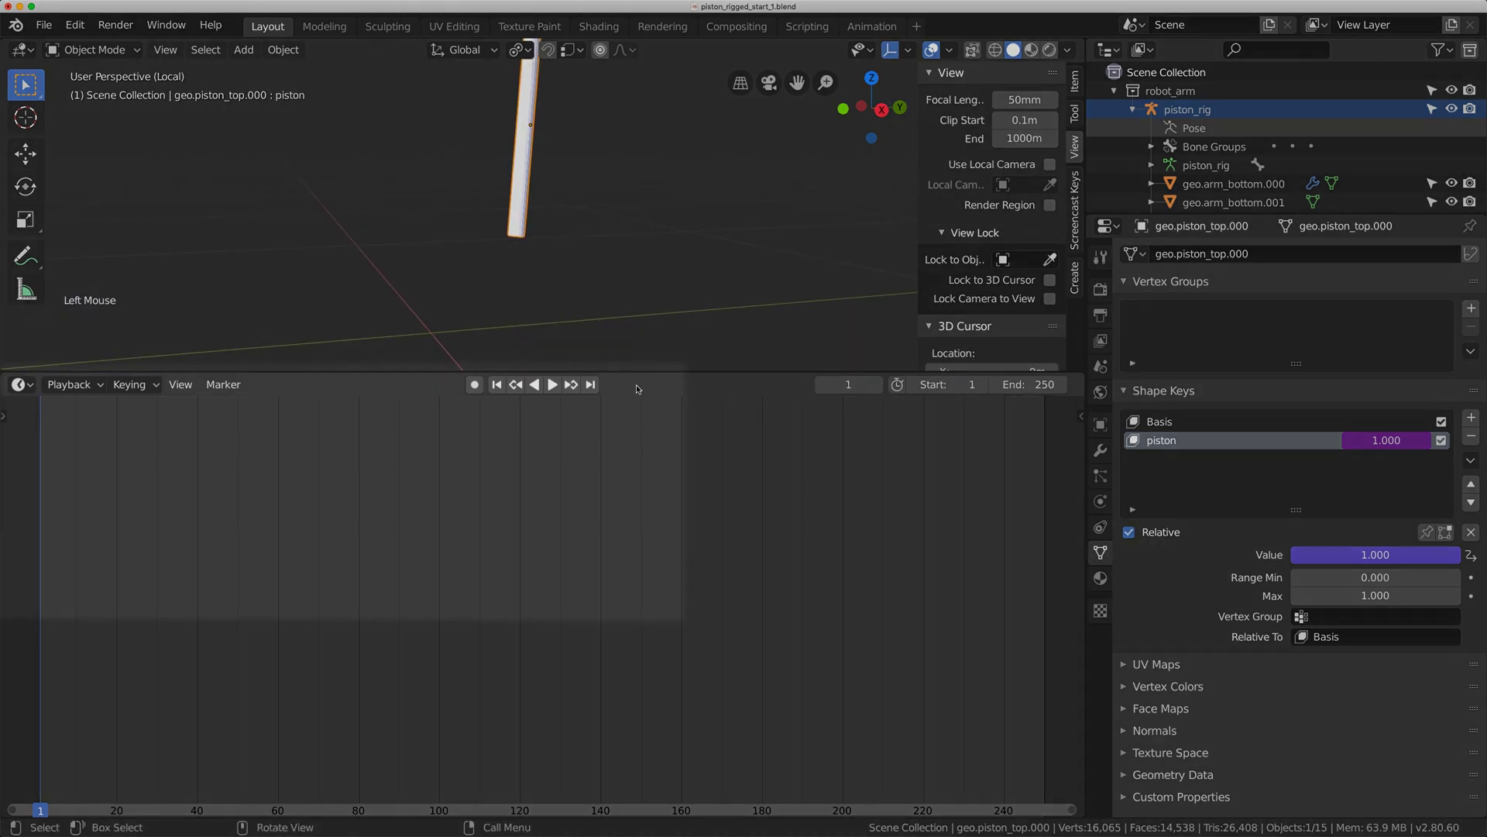
pyautogui.click(19, 385)
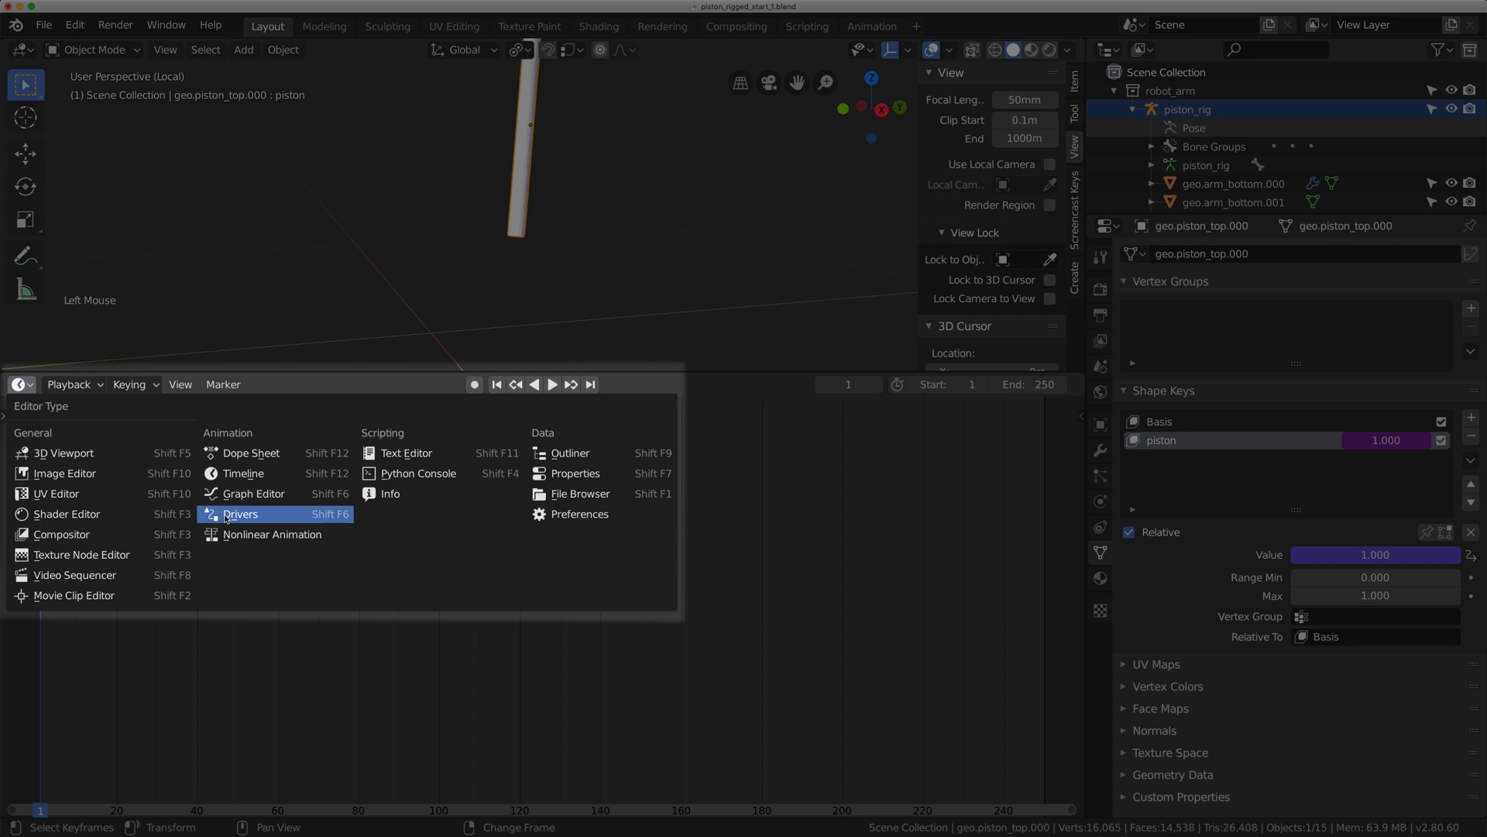
pyautogui.click(248, 515)
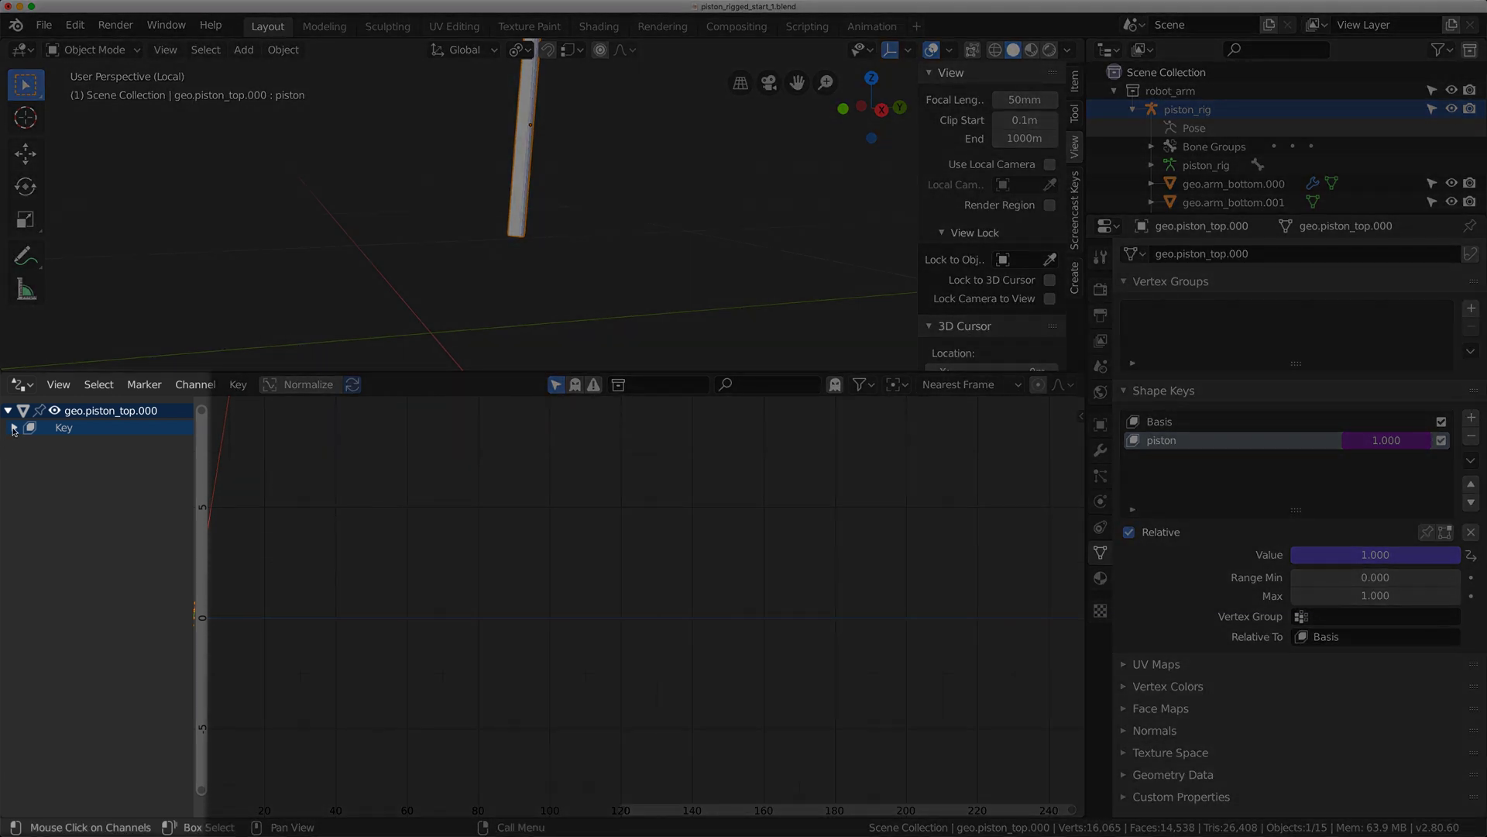
pyautogui.click(13, 430)
pyautogui.click(69, 432)
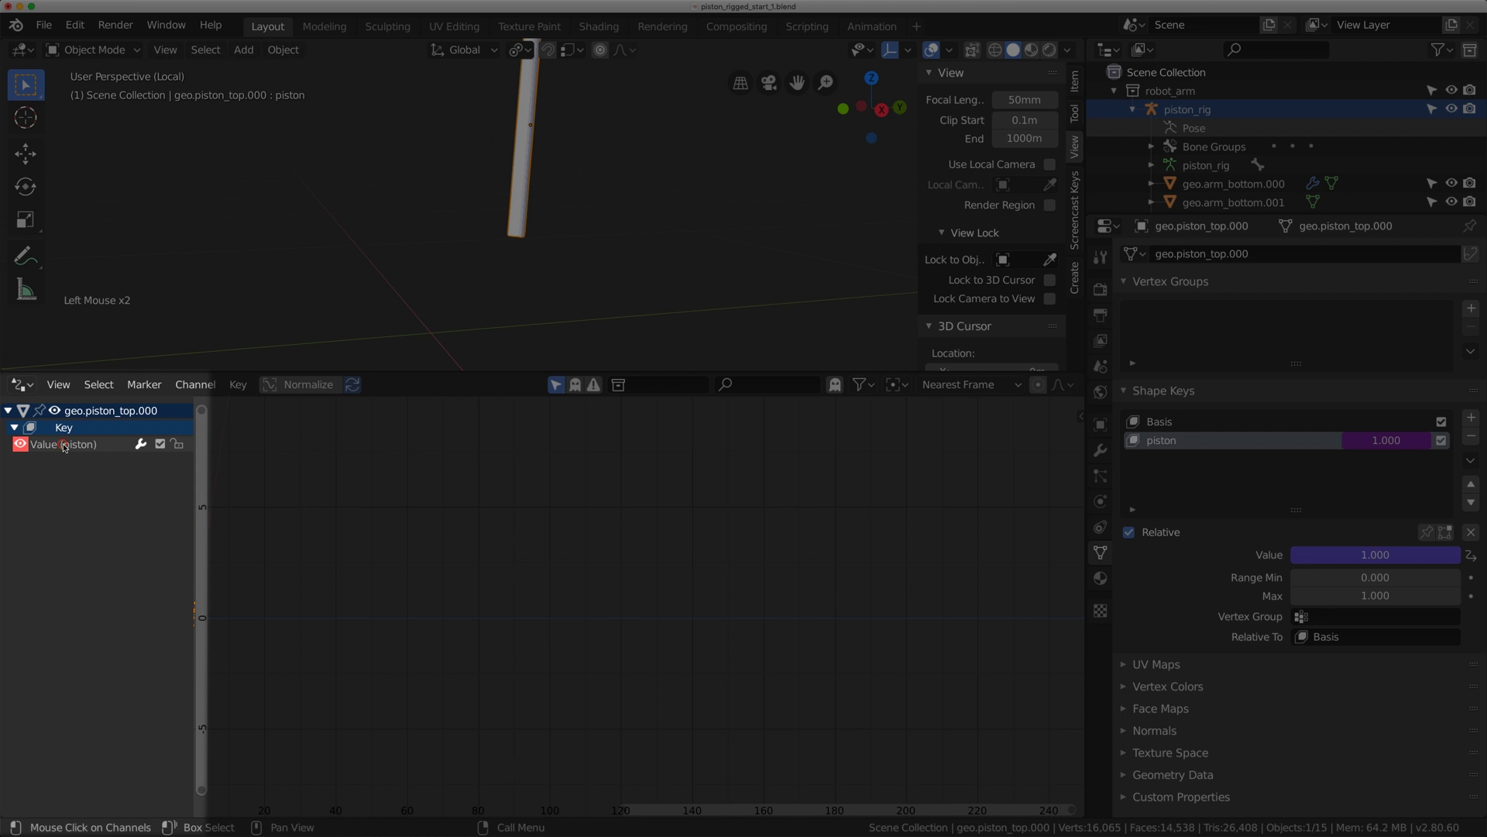
pyautogui.click(29, 448)
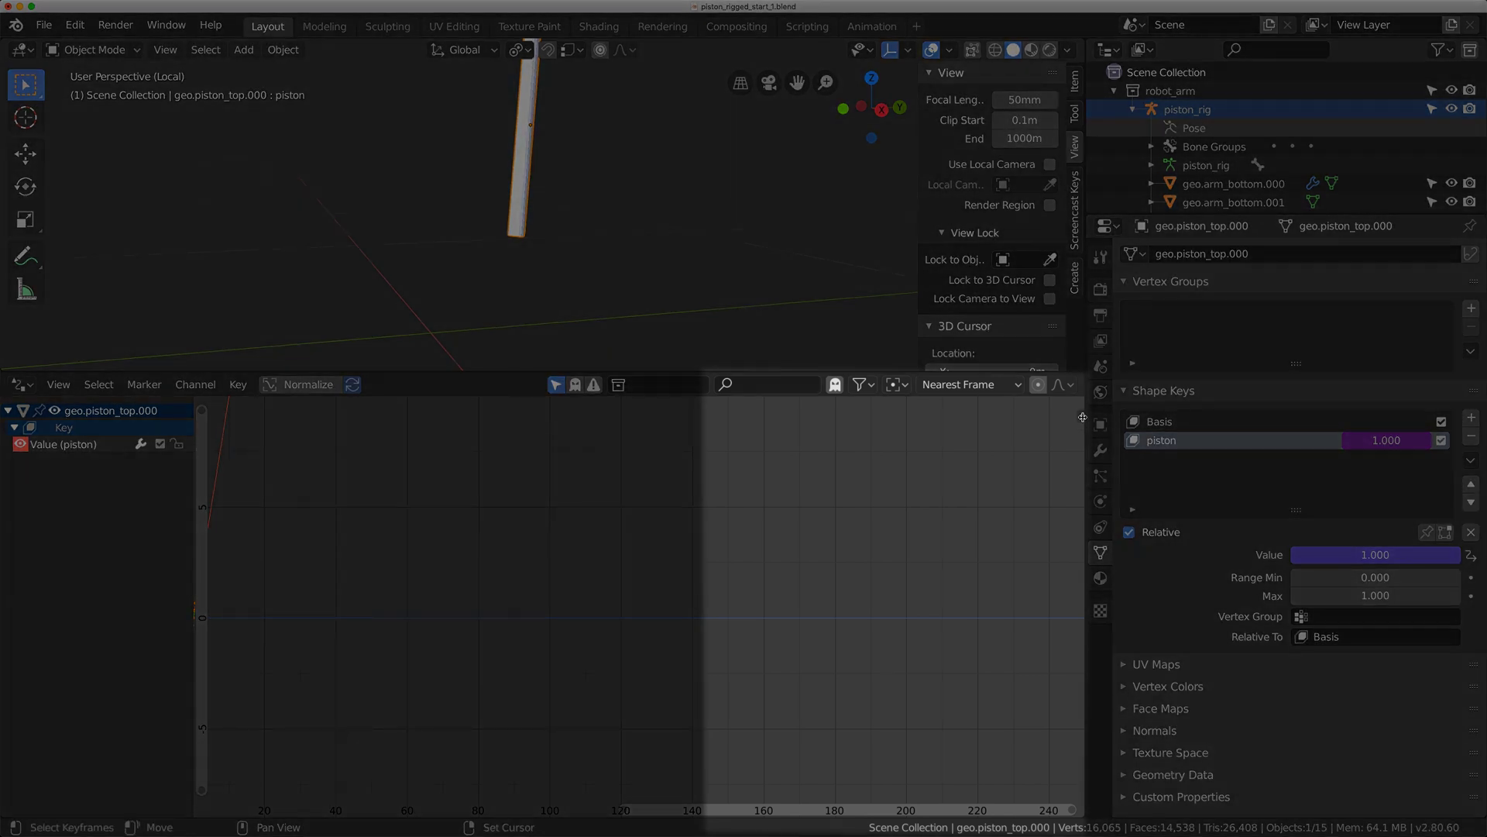
# Show the Drivers editor's sidebar with the driver settings of Value (piston).
pyautogui.moveTo(1083, 417); pyautogui.dragTo(716, 465)
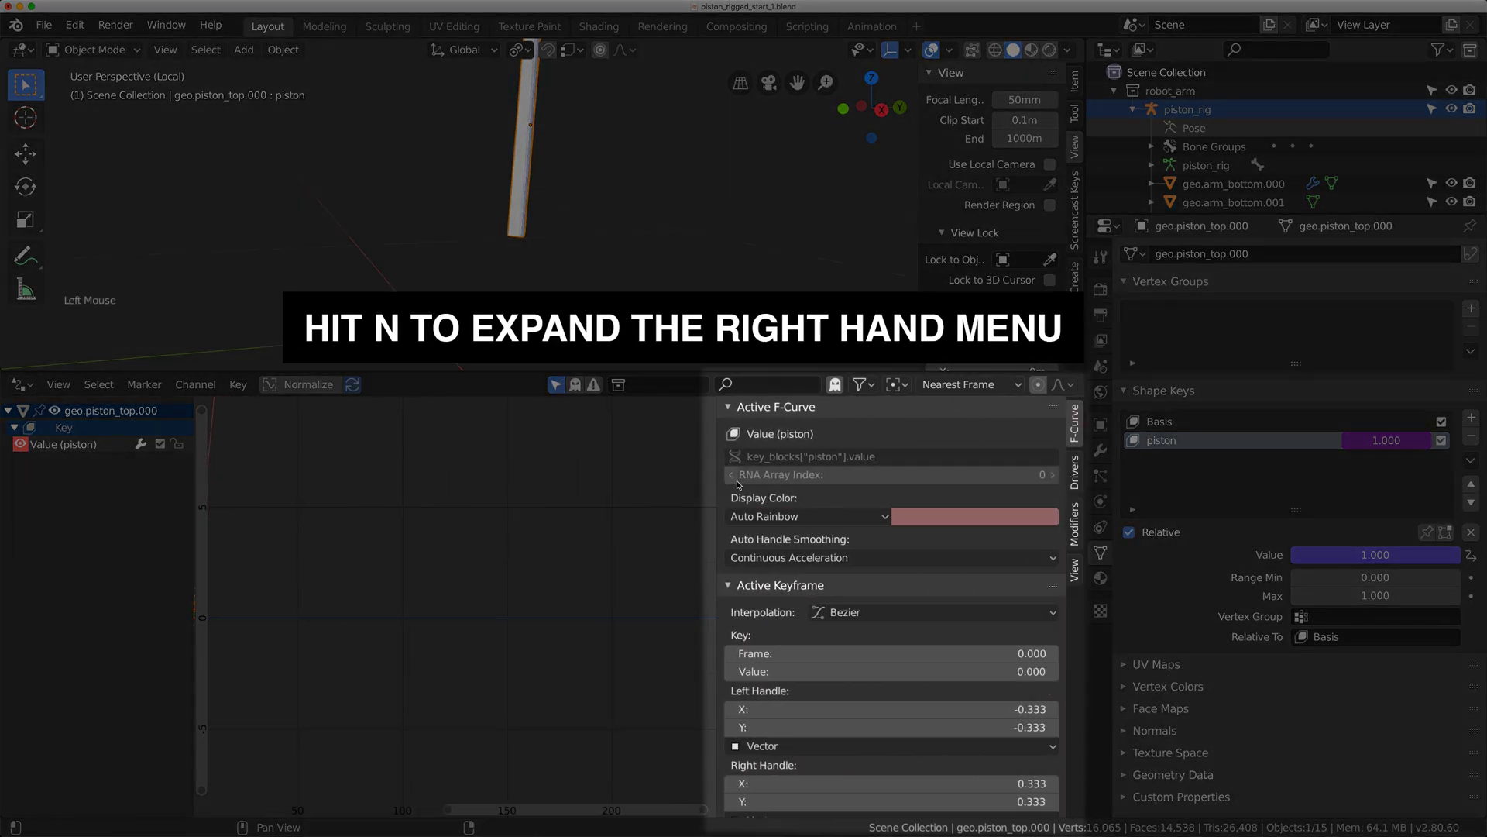
pyautogui.press('n')
pyautogui.press('n')
pyautogui.press('n')
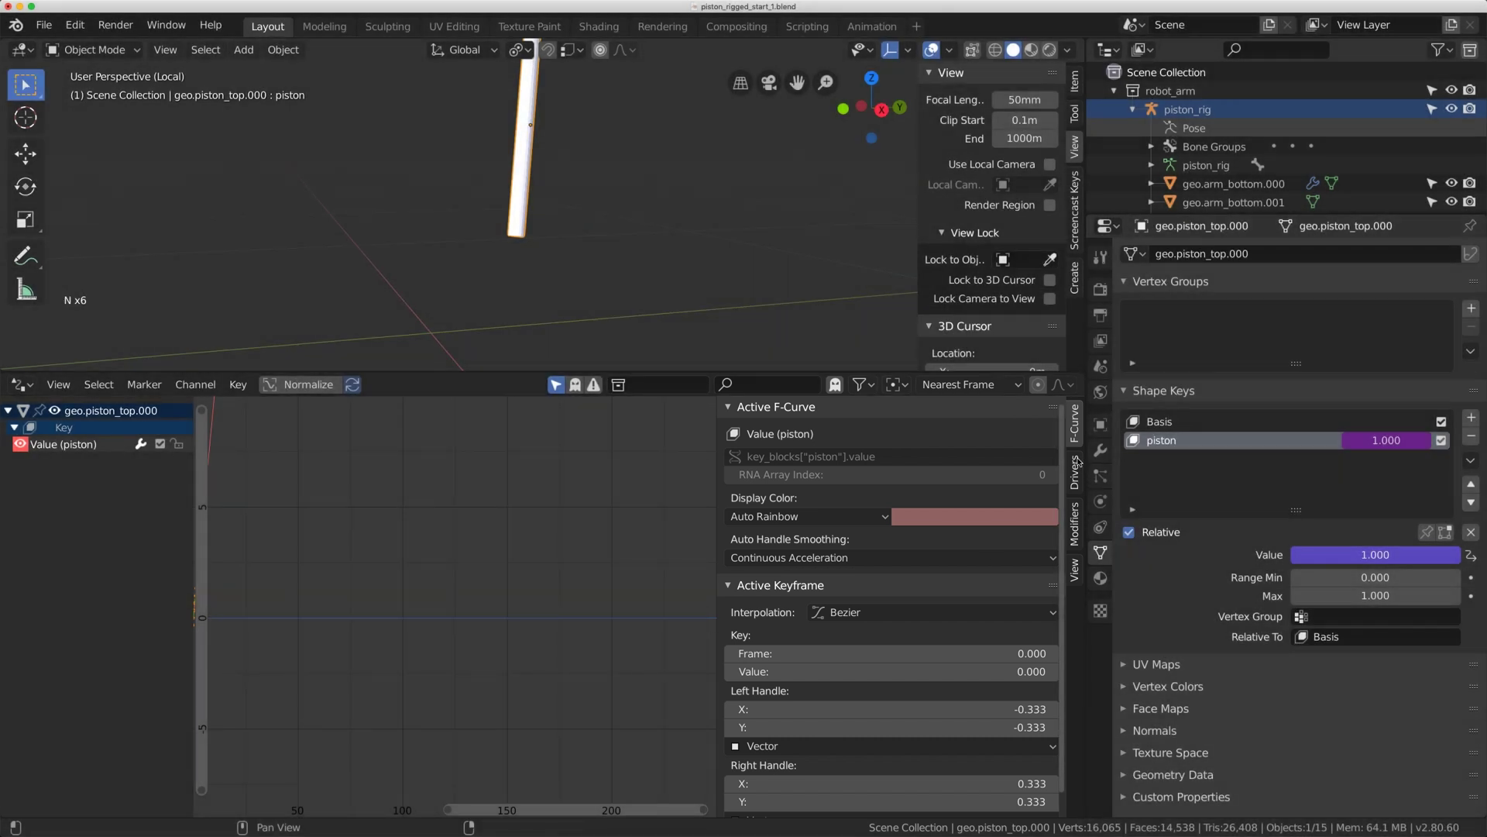
pyautogui.click(1075, 471)
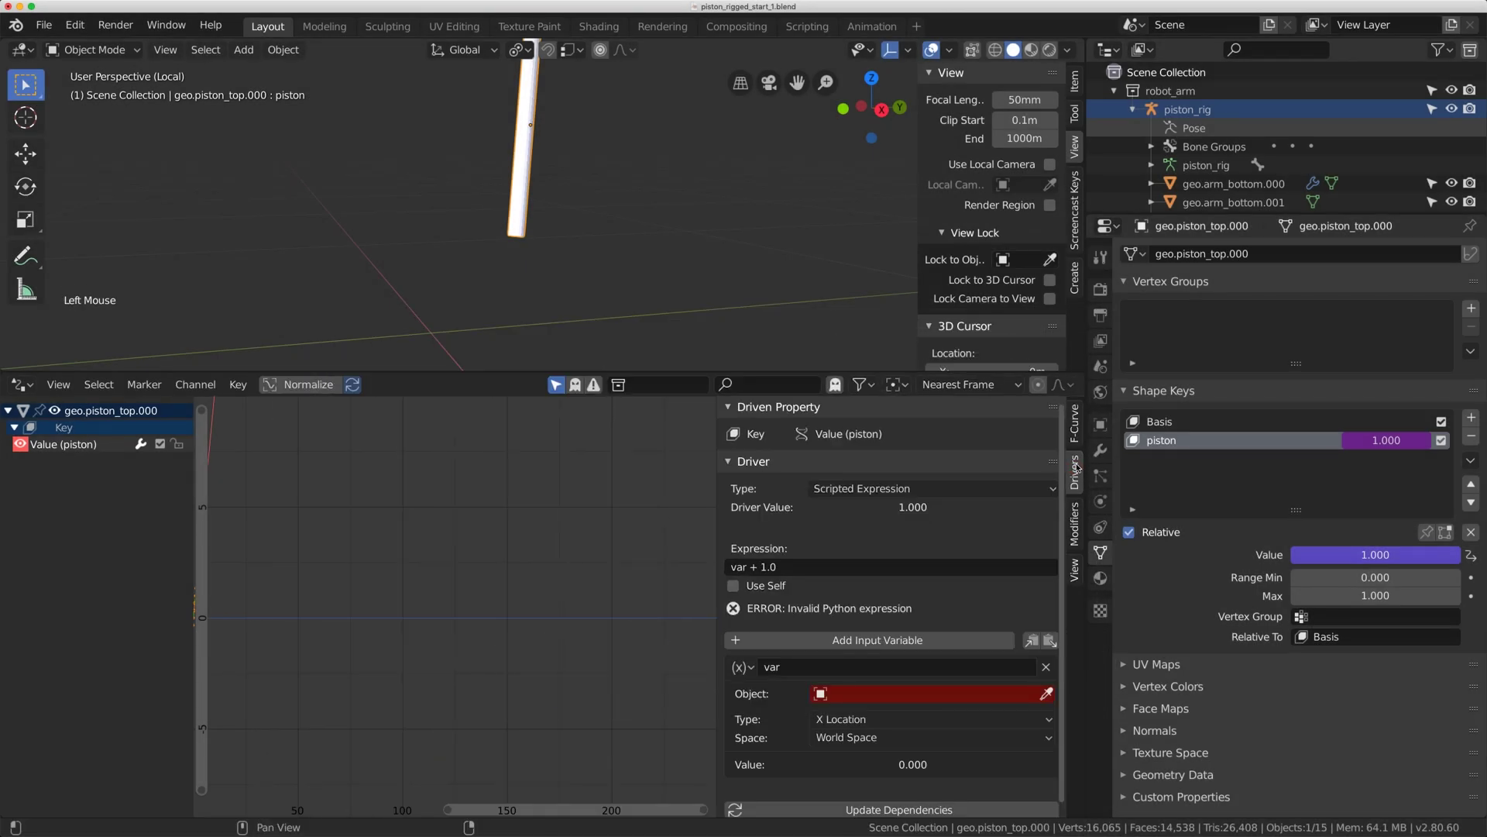
# Enlarge the Drivers editor further and bring the driver curve and the whole rod into view.
pyautogui.scroll(-5, 917, 591)
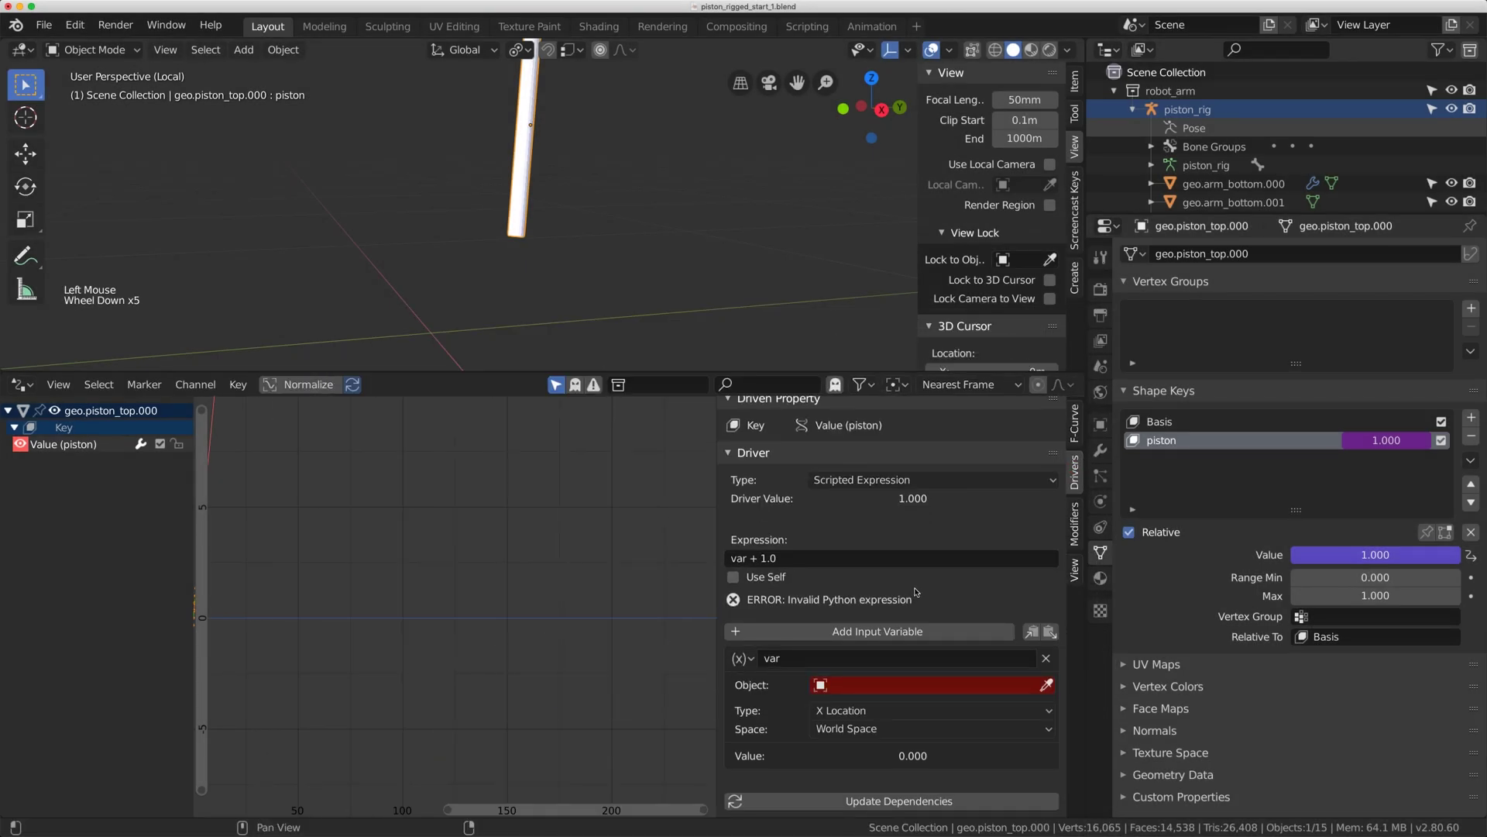
pyautogui.moveTo(841, 374); pyautogui.dragTo(843, 316)
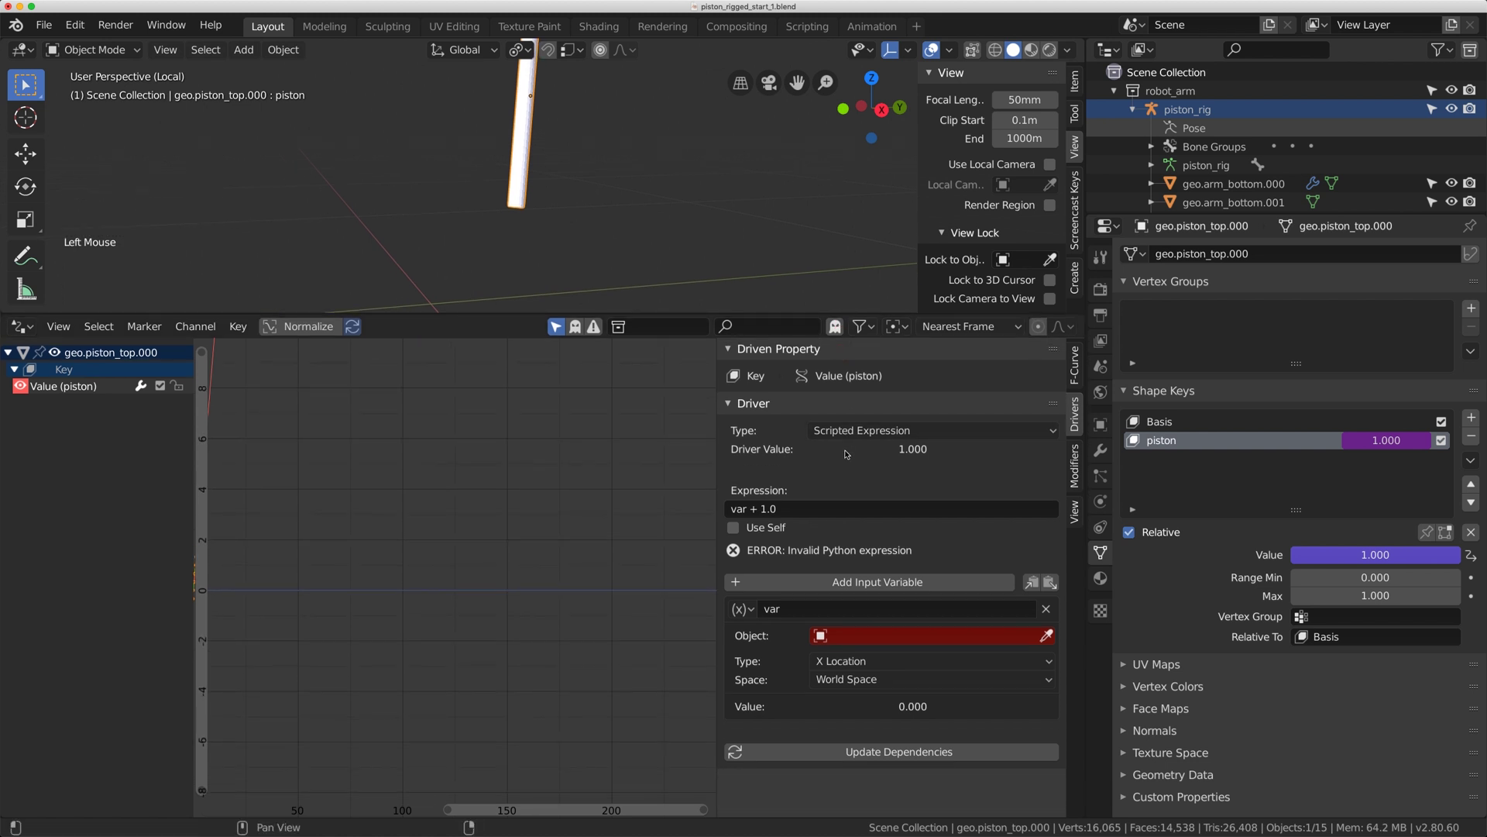
pyautogui.moveTo(402, 514); pyautogui.dragTo(704, 512, button='middle')
pyautogui.keyDown('ctrl'); pyautogui.moveTo(511, 524); pyautogui.dragTo(686, 540, button='middle'); pyautogui.keyUp('ctrl')
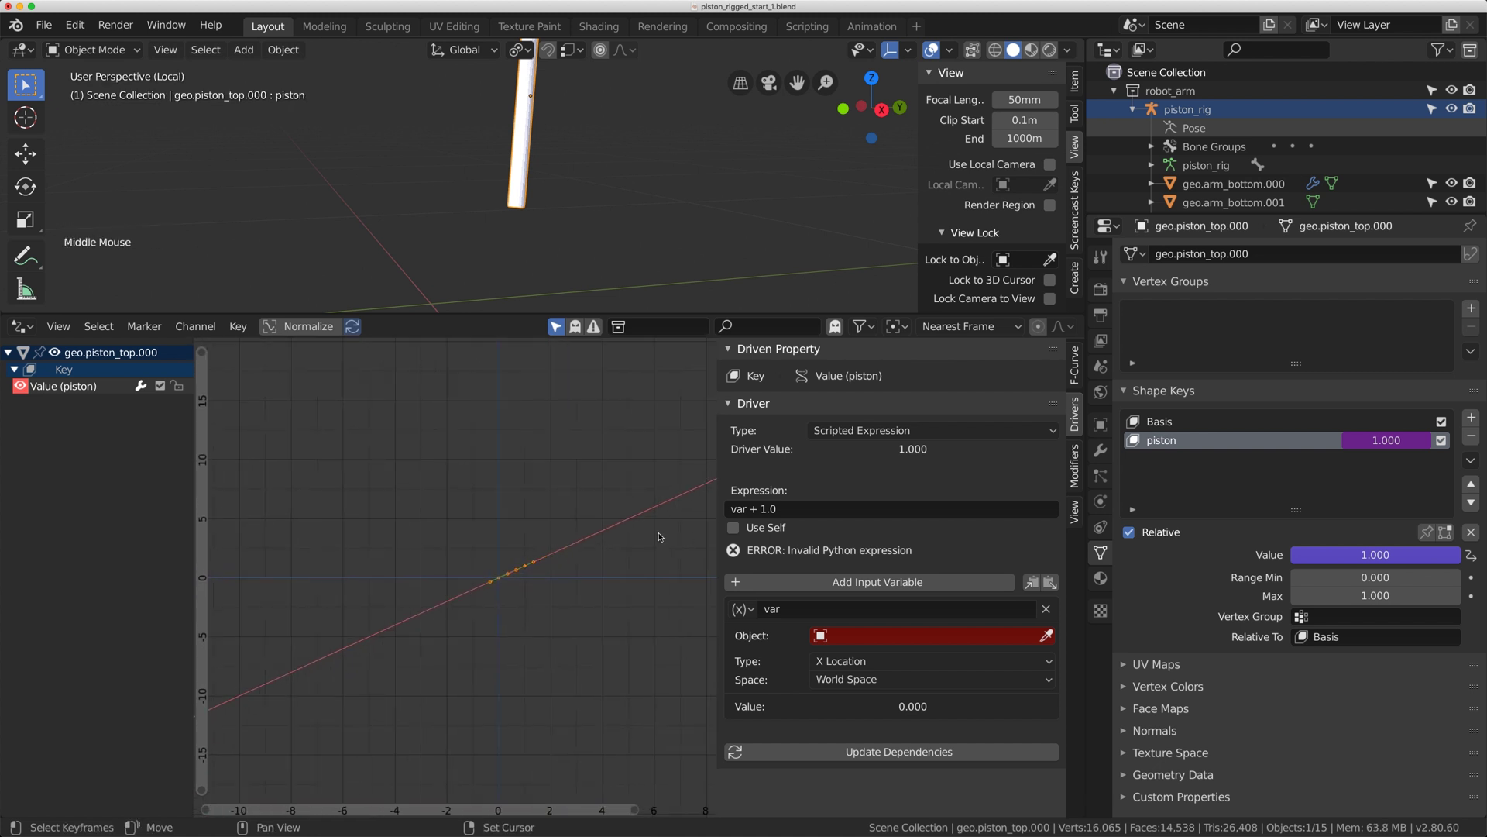
pyautogui.keyDown('shift'); pyautogui.moveTo(593, 194); pyautogui.dragTo(623, 236, button='middle'); pyautogui.keyUp('shift')
pyautogui.scroll(-2, 614, 238)
pyautogui.scroll(2, 624, 236)
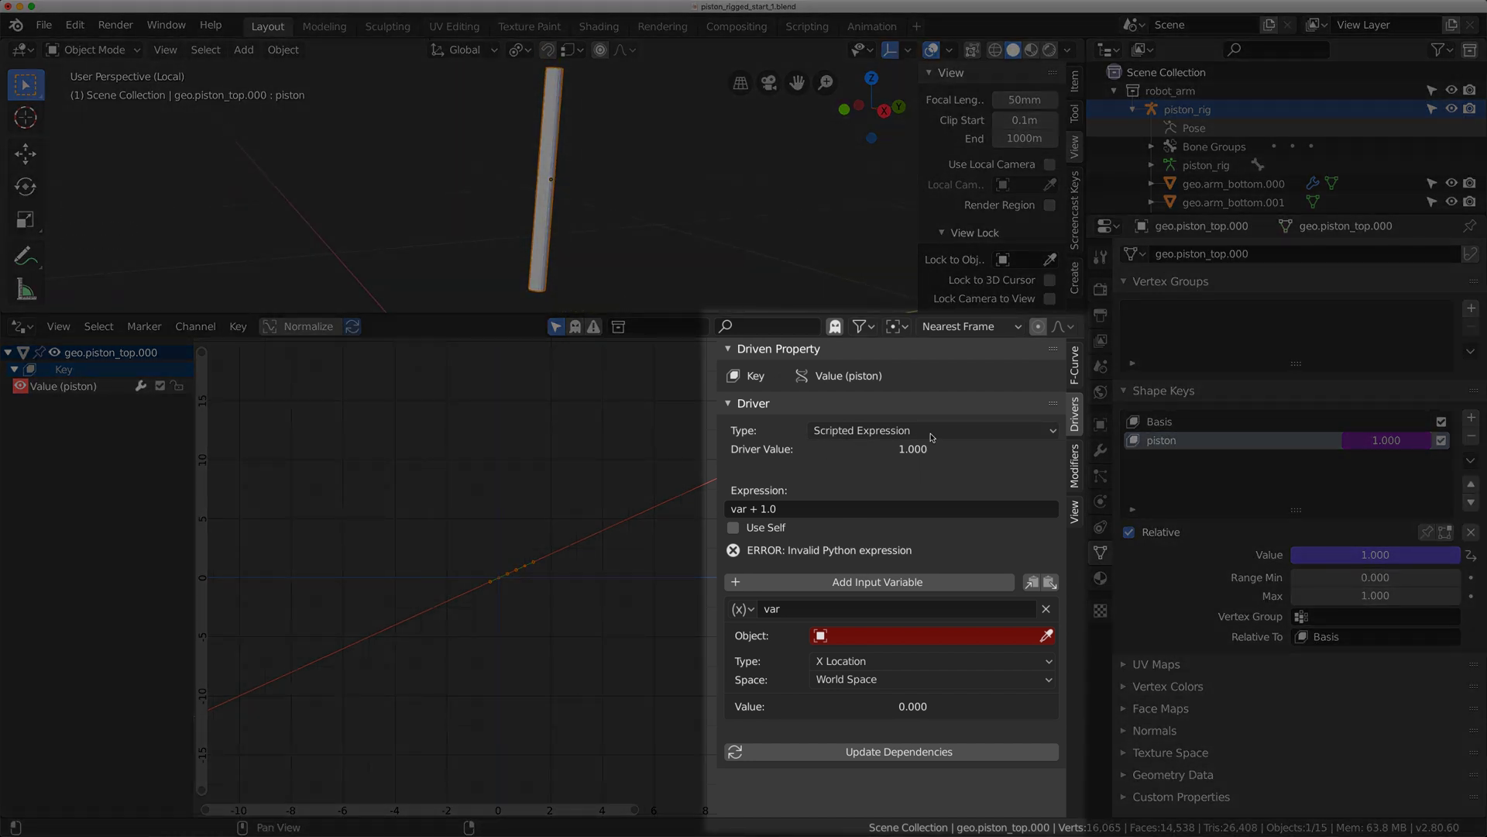
# Set the piston driver's scripted expression to 10*1.
pyautogui.click(800, 509)
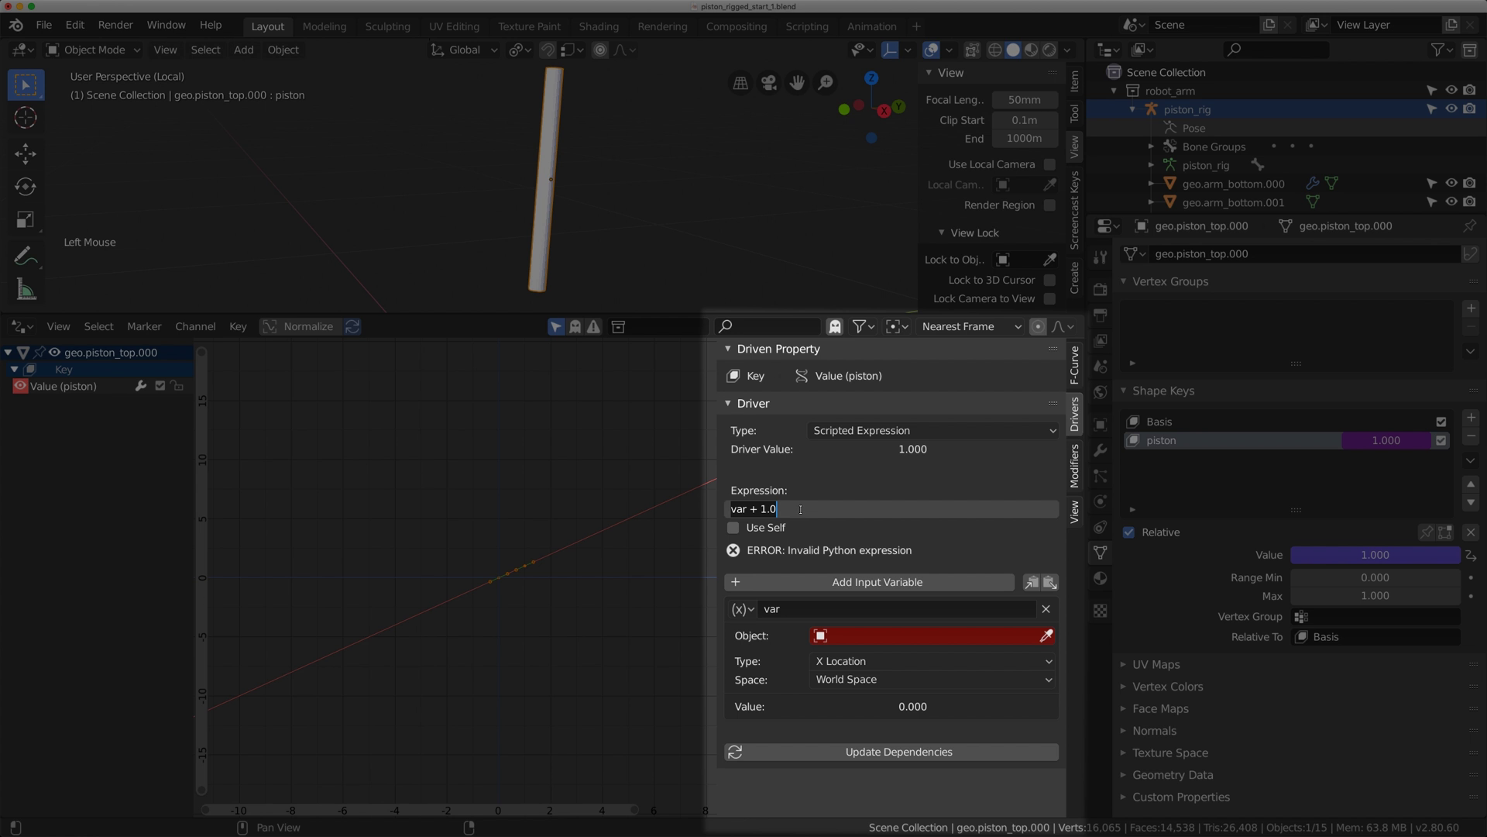
pyautogui.write('10*')
pyautogui.press('Return')
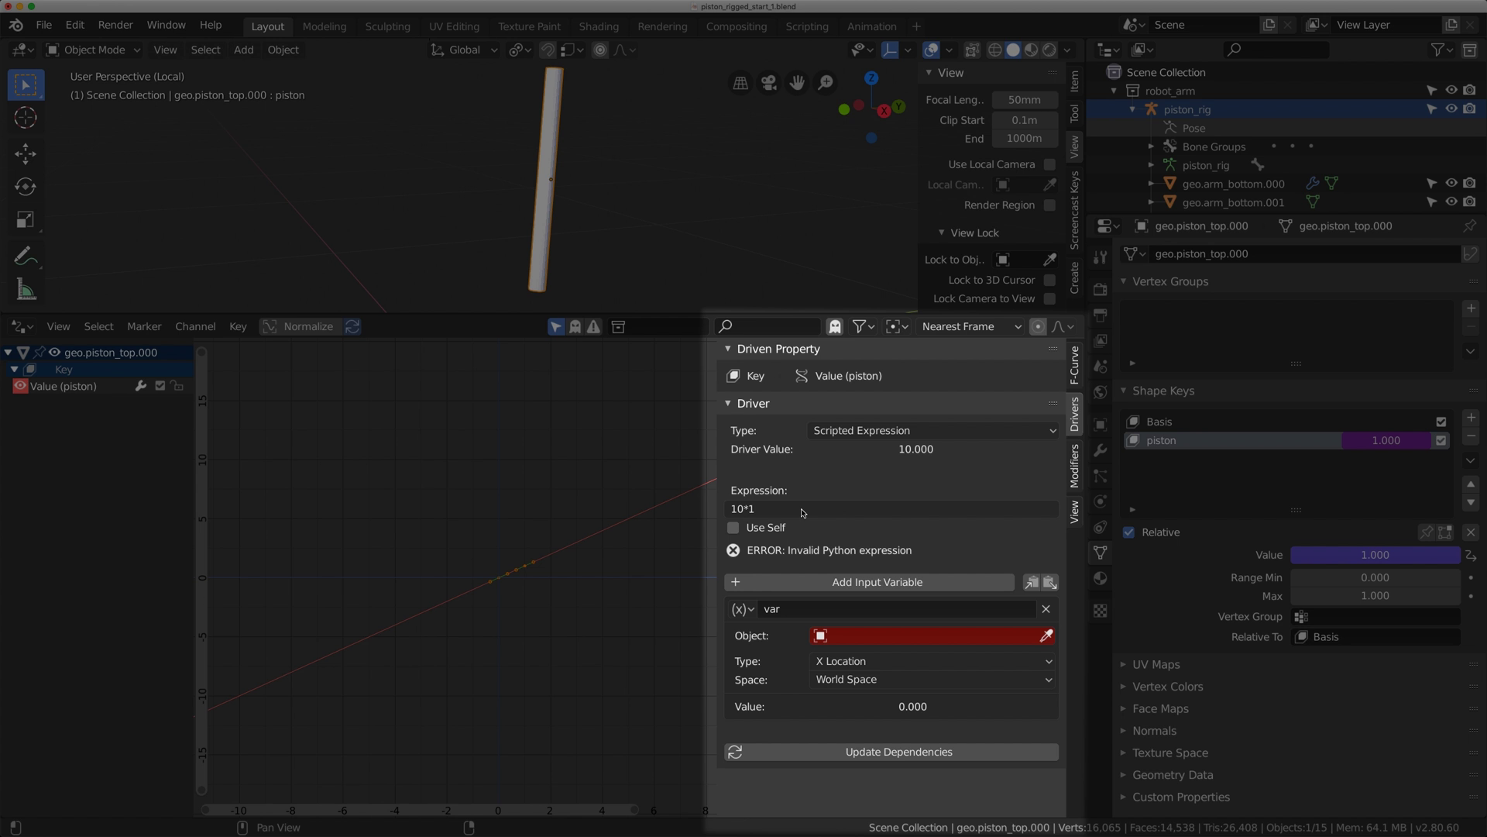
# Set the piston driver's scripted expression to radians(10).
pyautogui.press('Return')
pyautogui.write('r')
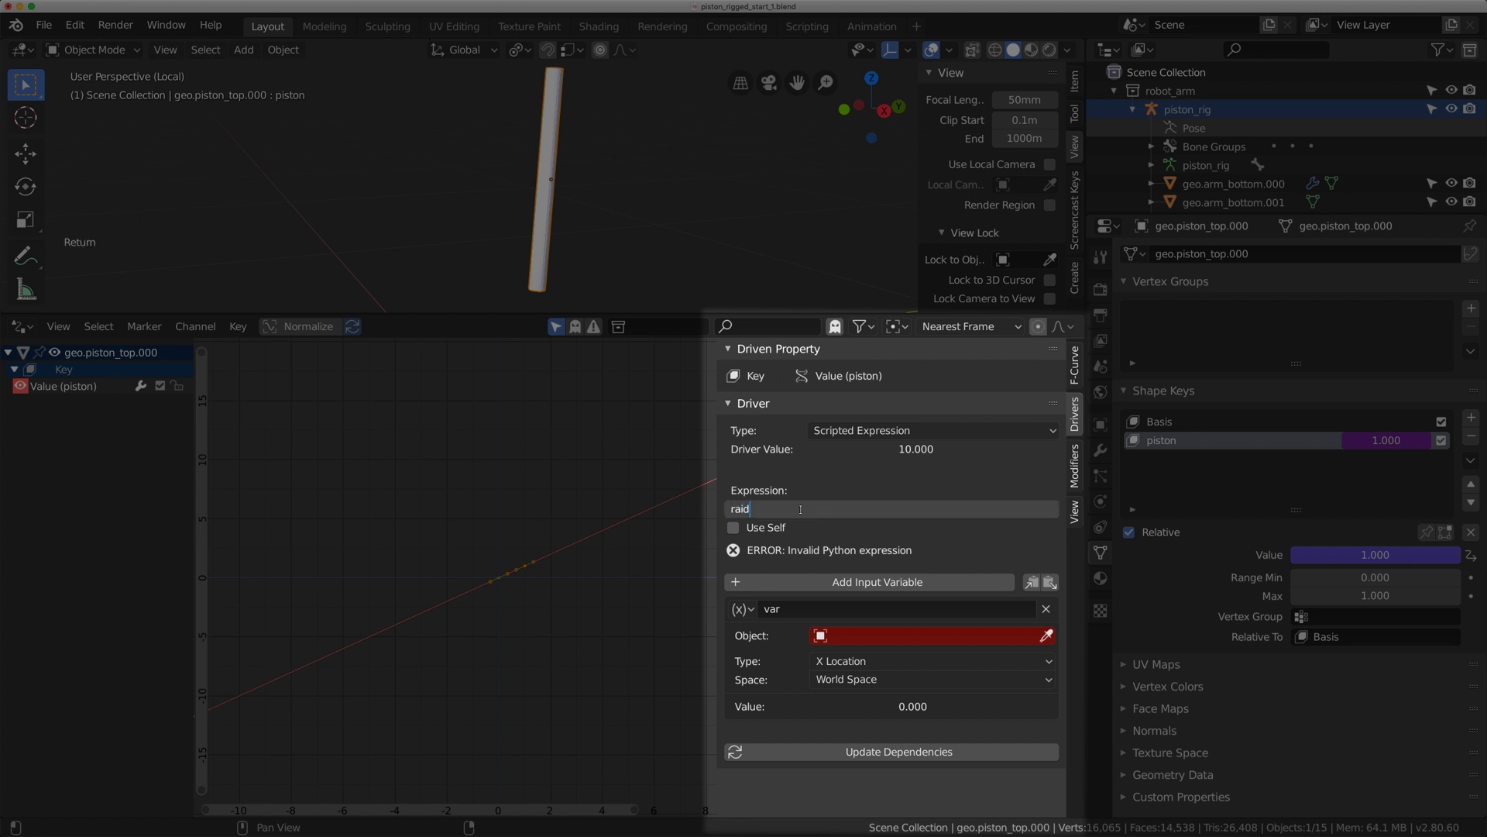
pyautogui.write('adi')
pyautogui.press('BackSpace')
pyautogui.write('dians(10')
pyautogui.press('Return')
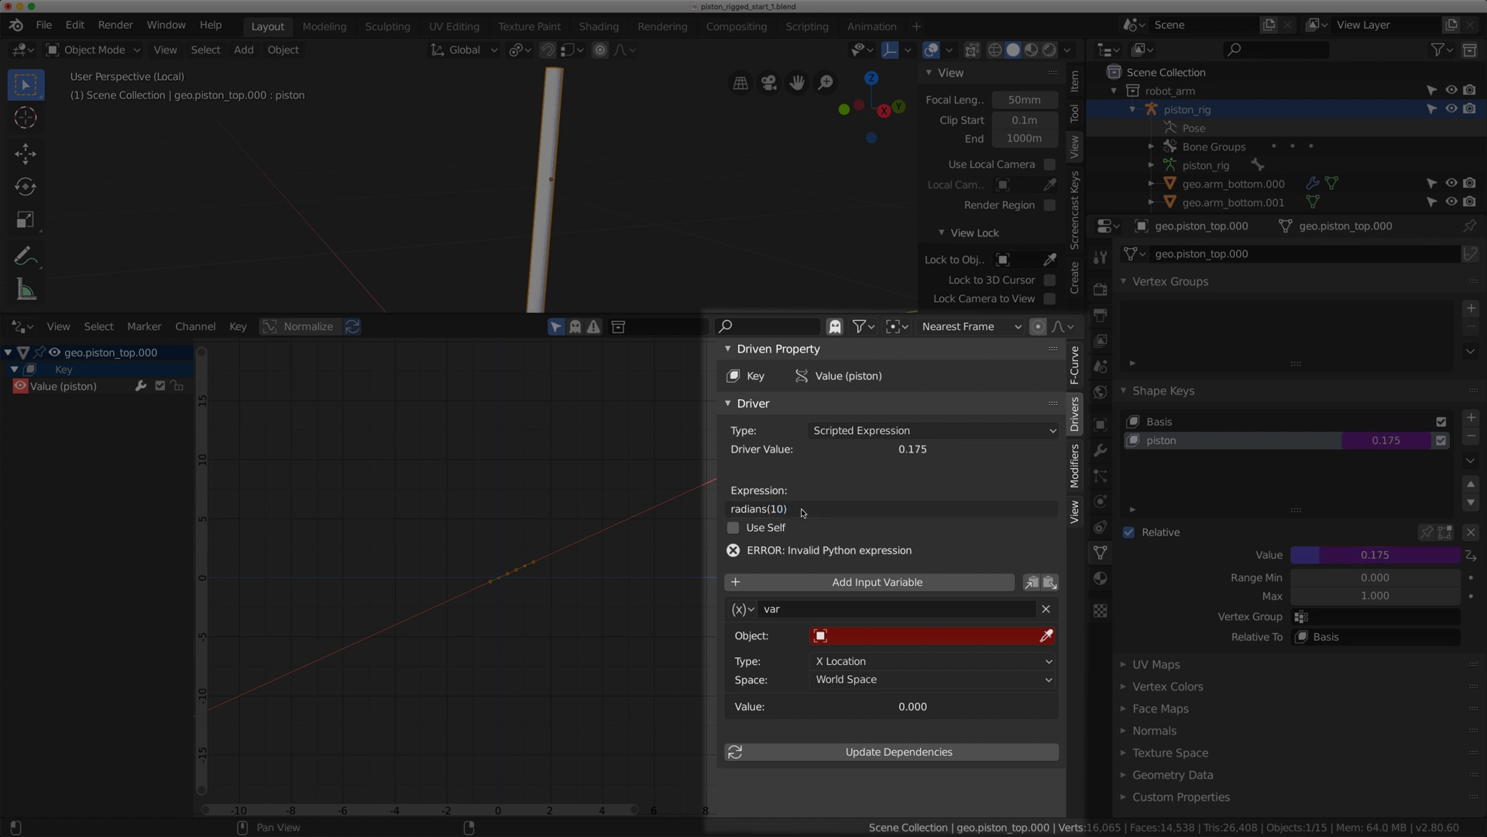
# Set the piston driver's scripted expression to var.
pyautogui.click(801, 509)
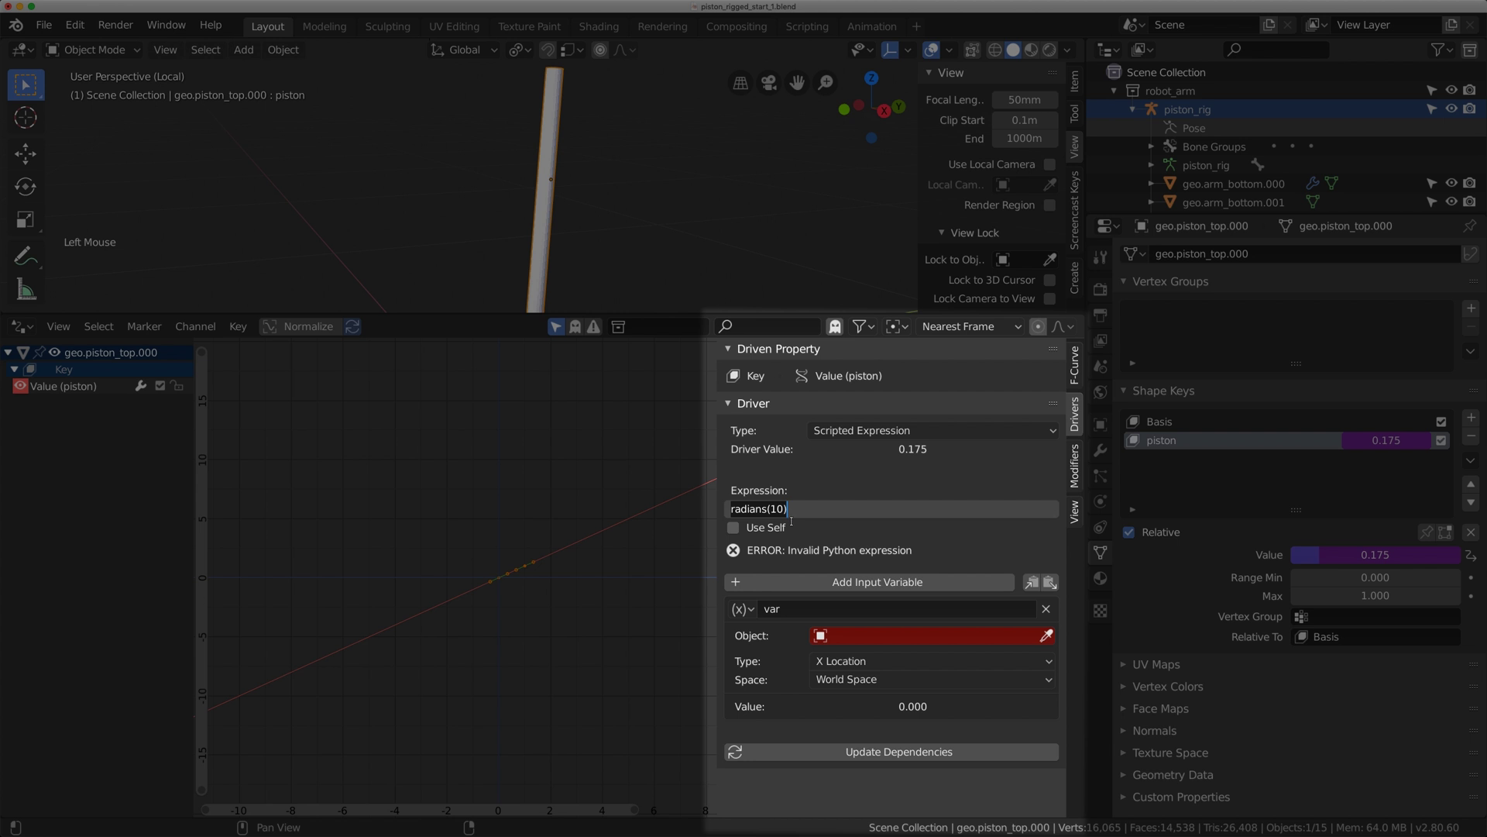
pyautogui.write('va')
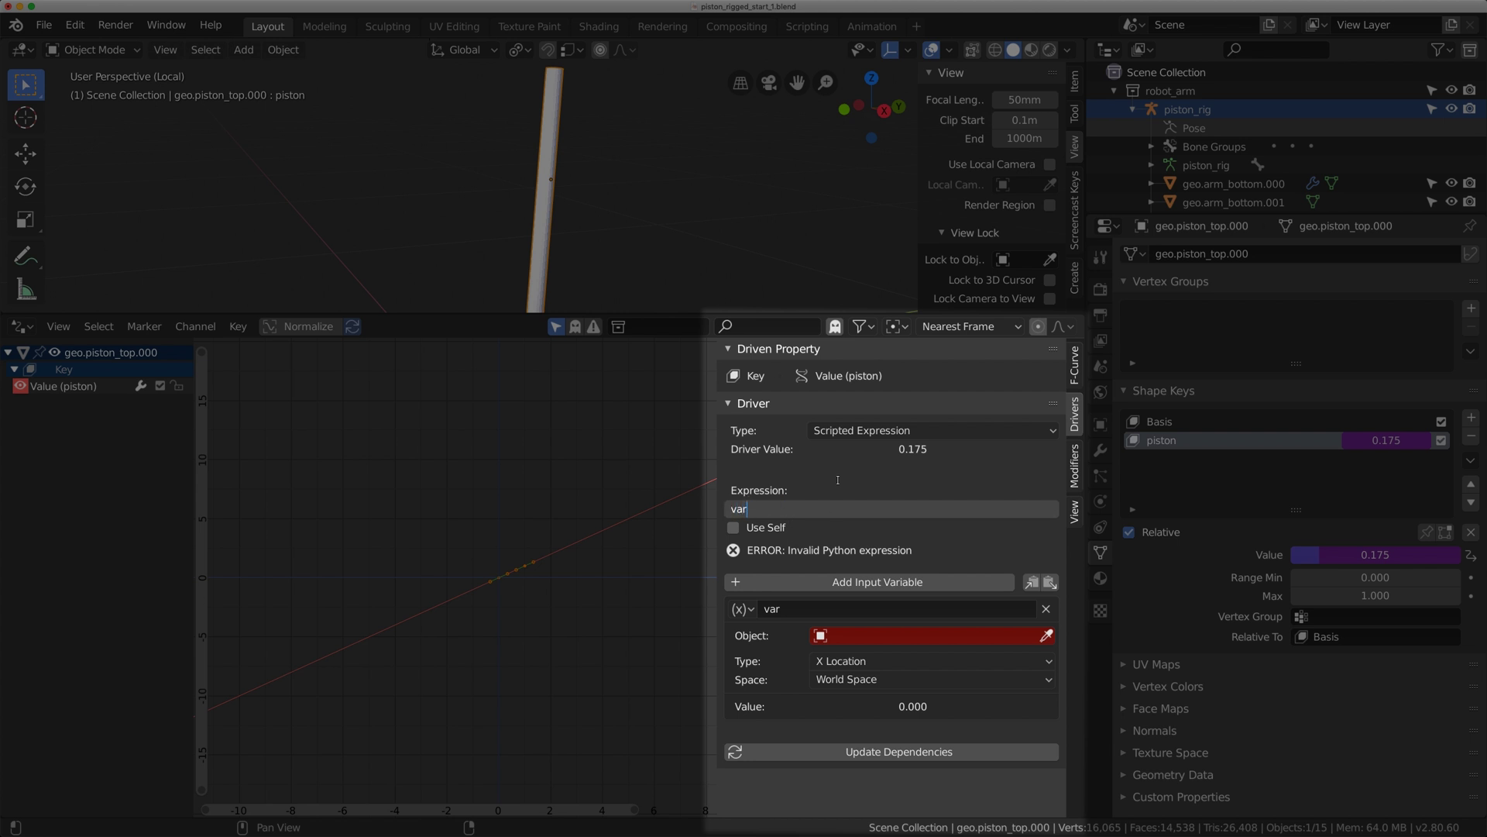
pyautogui.write('r')
pyautogui.press('Return')
pyautogui.scroll(-2, 631, 224)
pyautogui.moveTo(627, 228); pyautogui.dragTo(632, 224, button='middle')
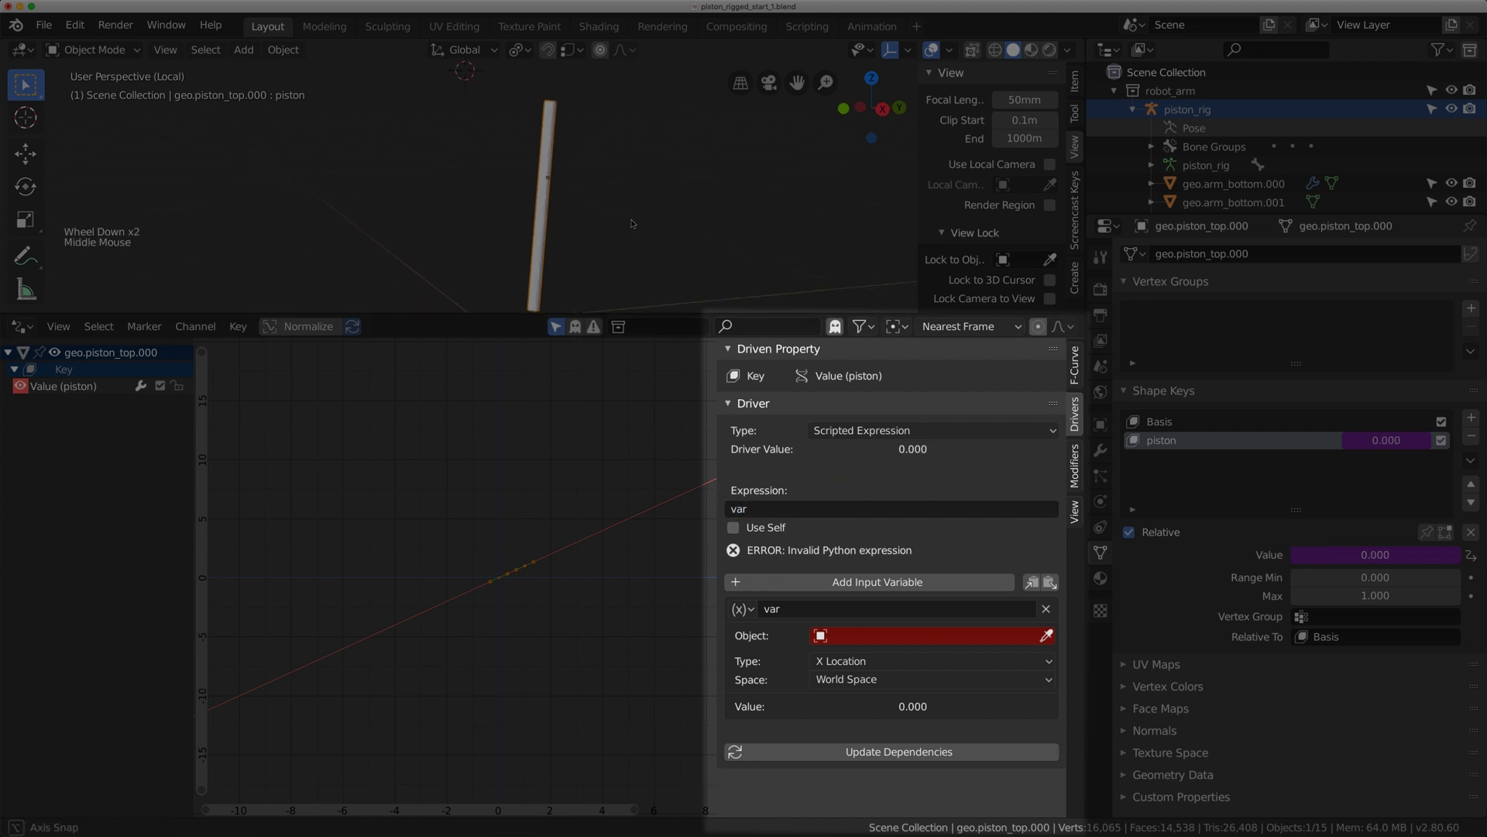
pyautogui.scroll(-2, 631, 224)
pyautogui.keyDown('shift'); pyautogui.scroll(1, 631, 224); pyautogui.keyUp('shift')
pyautogui.keyDown('shift'); pyautogui.moveTo(532, 289); pyautogui.dragTo(574, 258, button='middle'); pyautogui.keyUp('shift')
pyautogui.scroll(1, 575, 259)
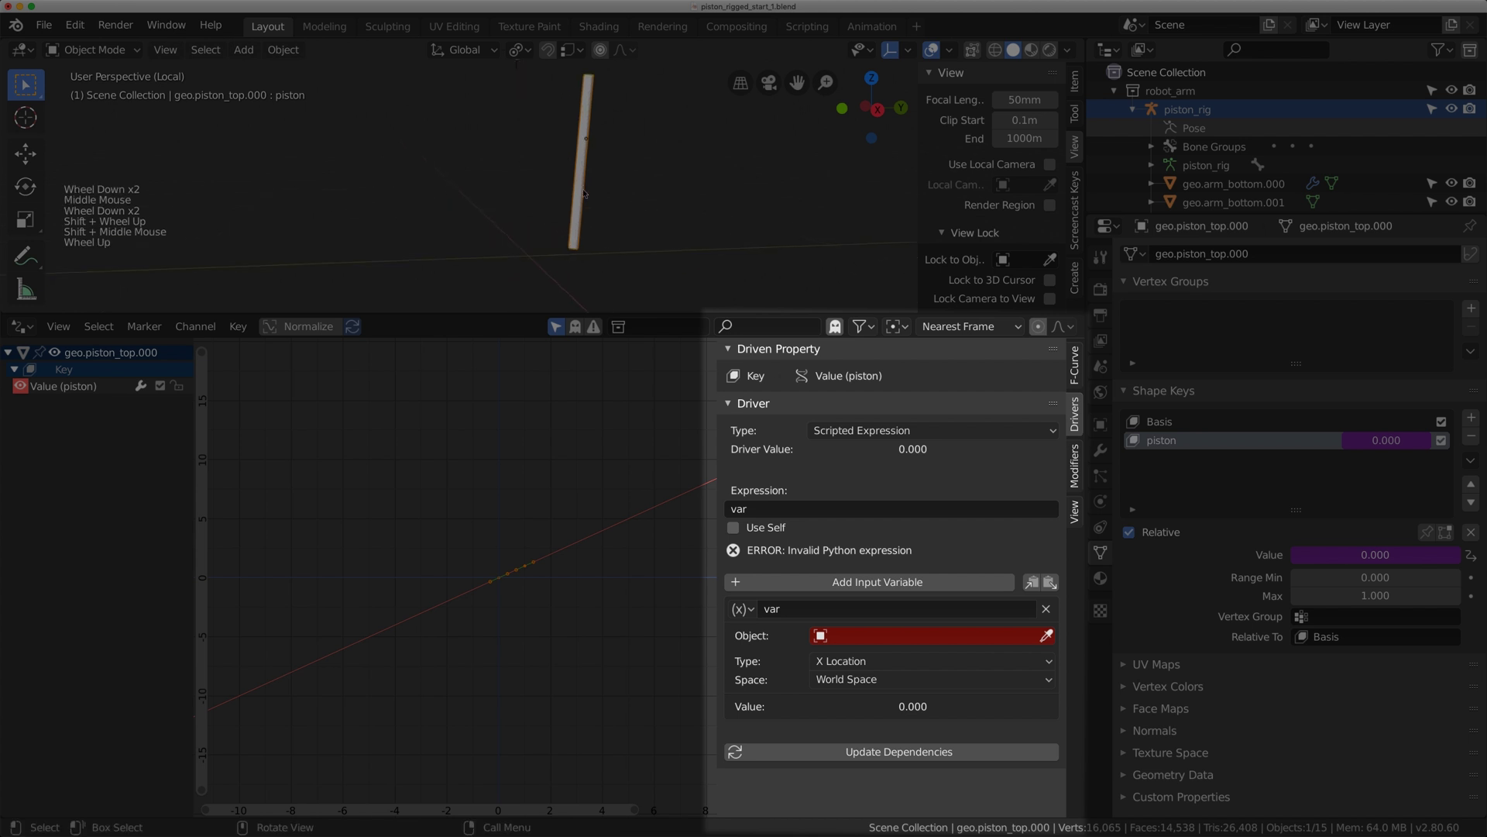
pyautogui.scroll(2, 583, 194)
pyautogui.moveTo(583, 193); pyautogui.dragTo(568, 196, button='middle')
pyautogui.scroll(-2, 568, 195)
pyautogui.keyDown('shift'); pyautogui.moveTo(622, 244); pyautogui.dragTo(614, 240, button='middle'); pyautogui.keyUp('shift')
pyautogui.scroll(1, 614, 239)
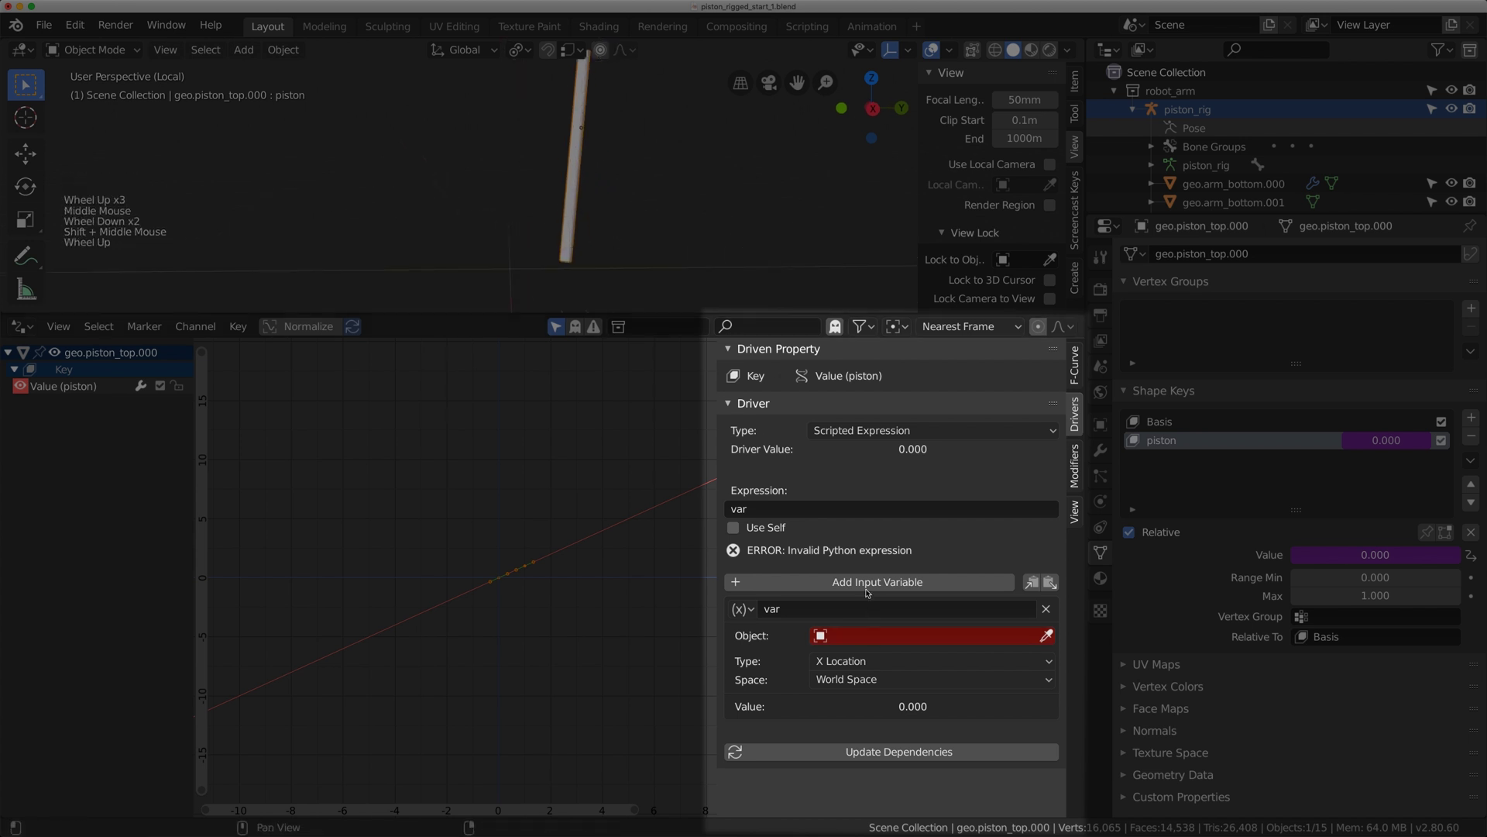
# Assign piston_rig as the target object of the driver variable var.
pyautogui.click(849, 636)
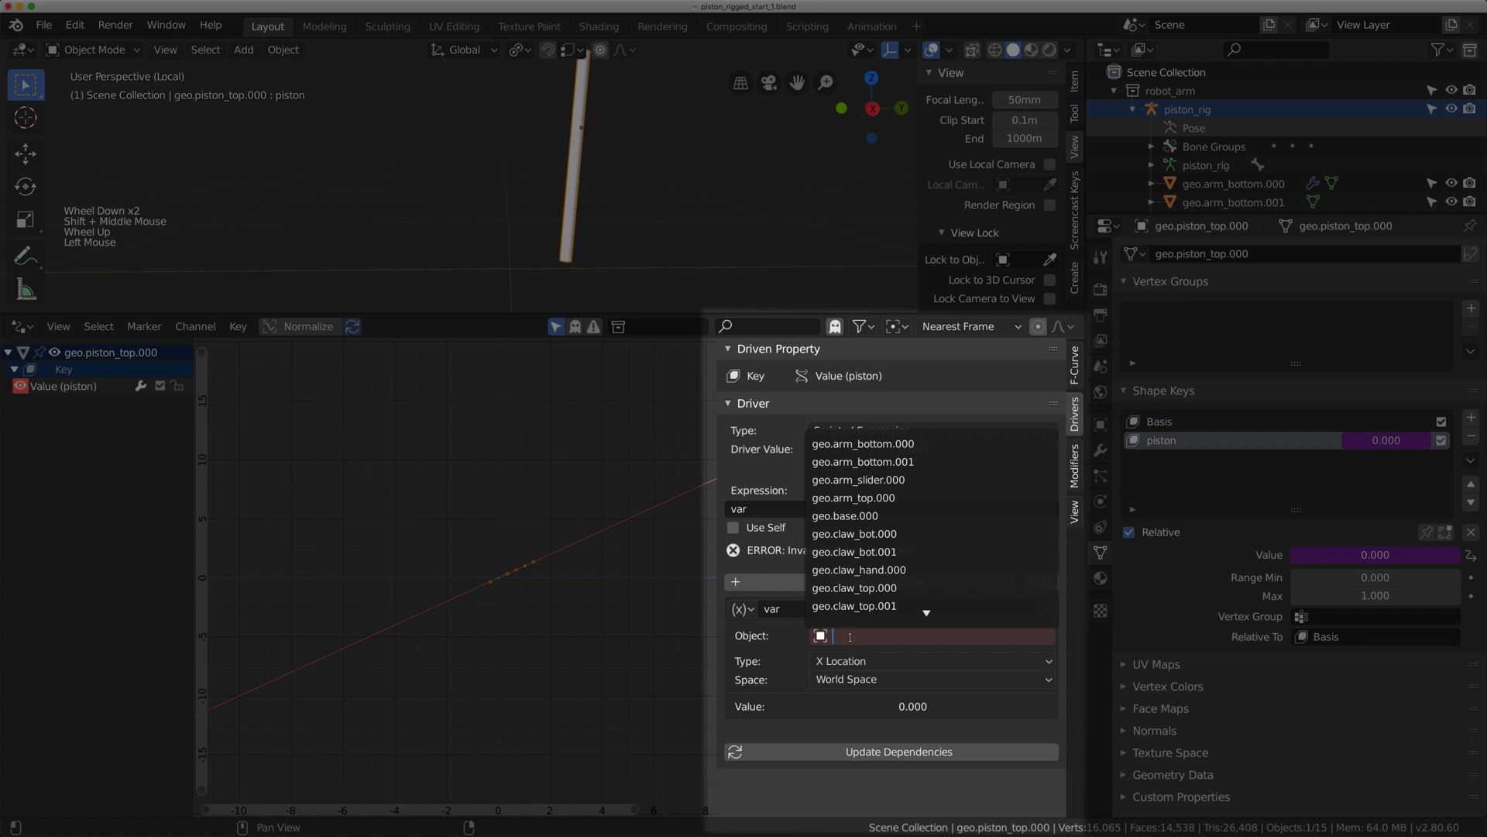
pyautogui.write('ri')
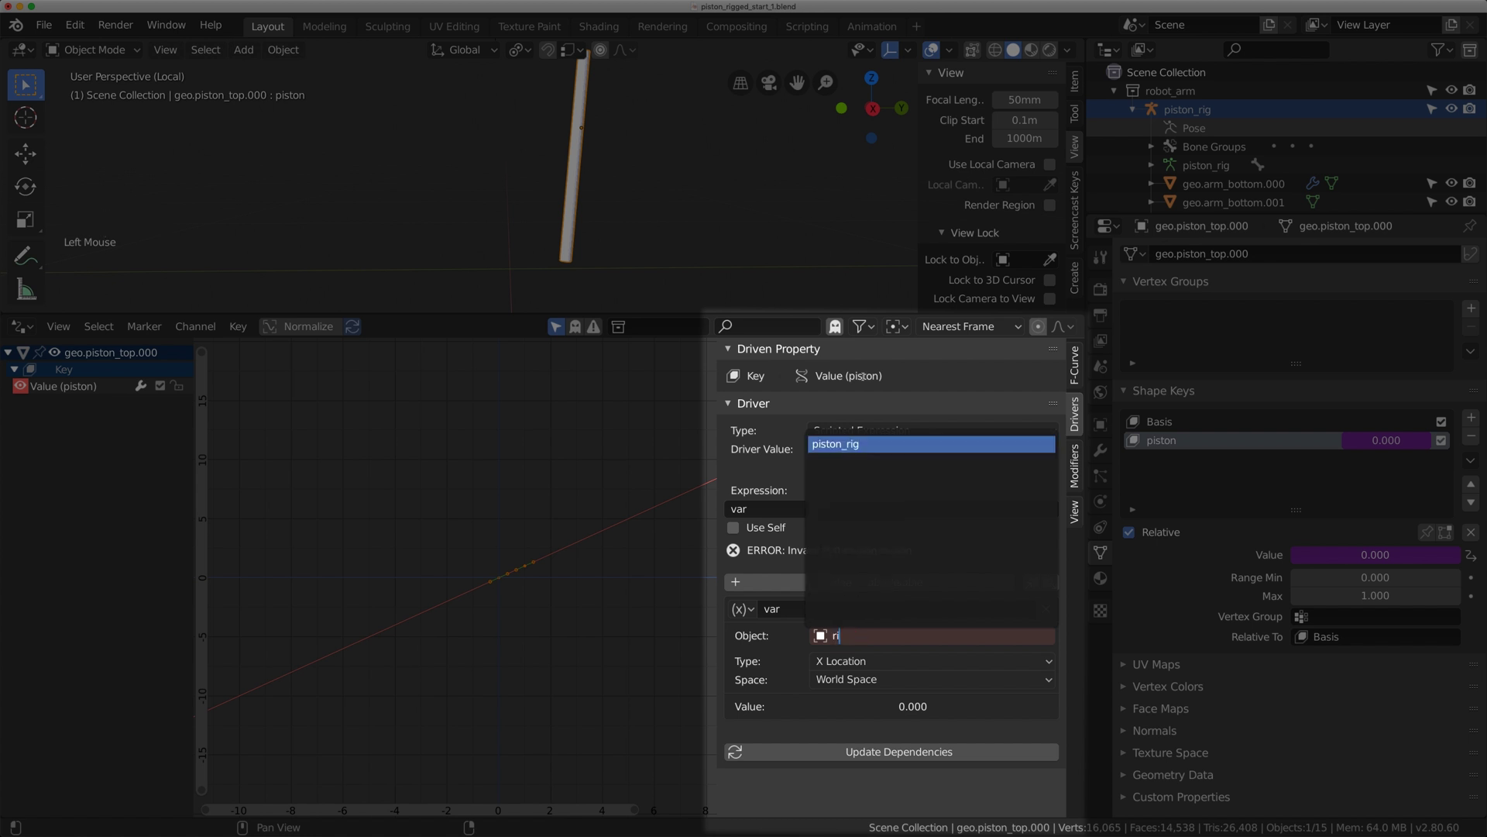
pyautogui.click(840, 445)
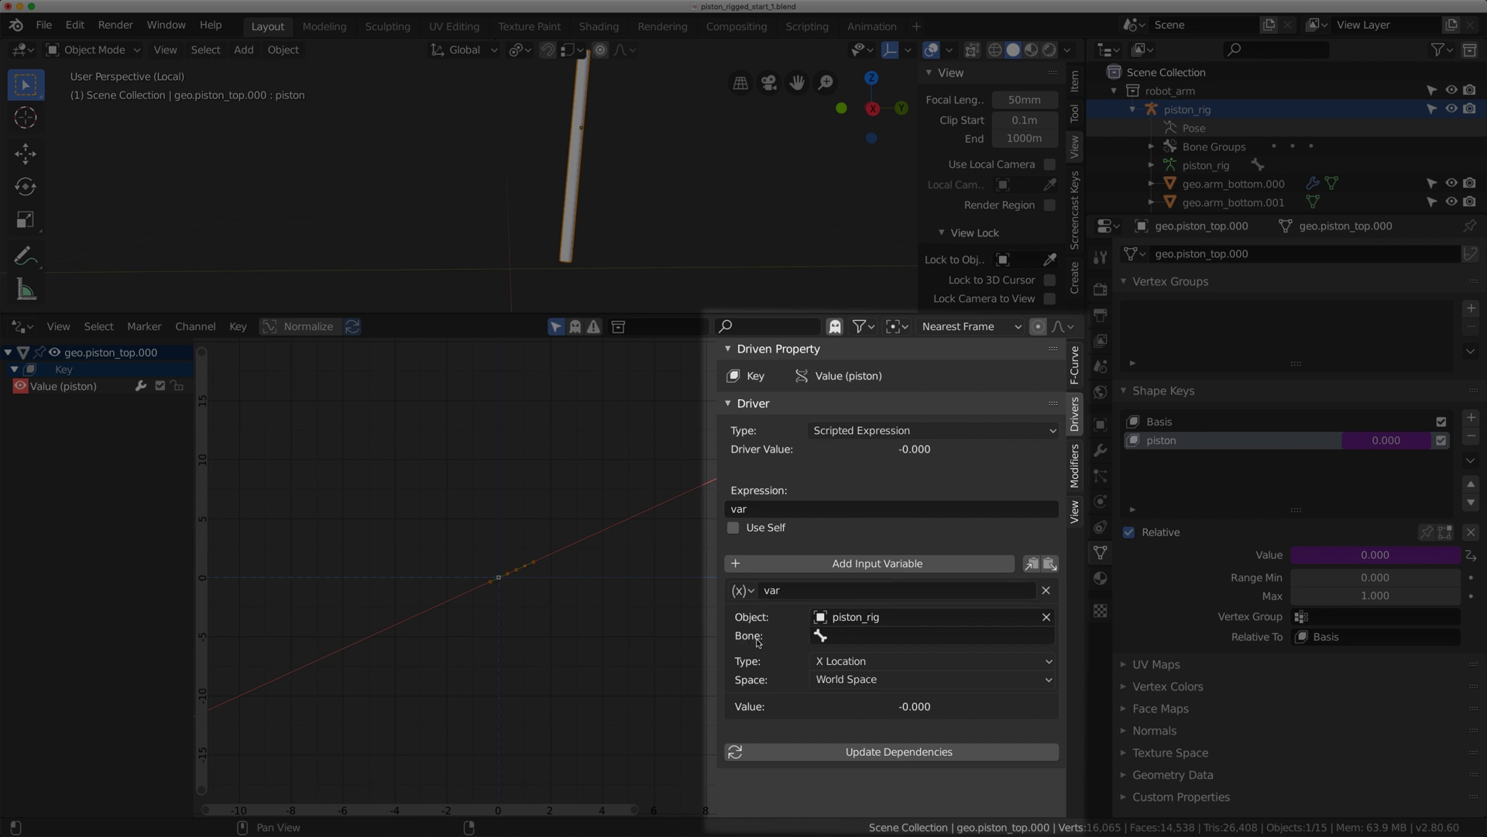
# Leave local view and bring the lower part of the full robot arm into view.
pyautogui.scroll(-2, 641, 214)
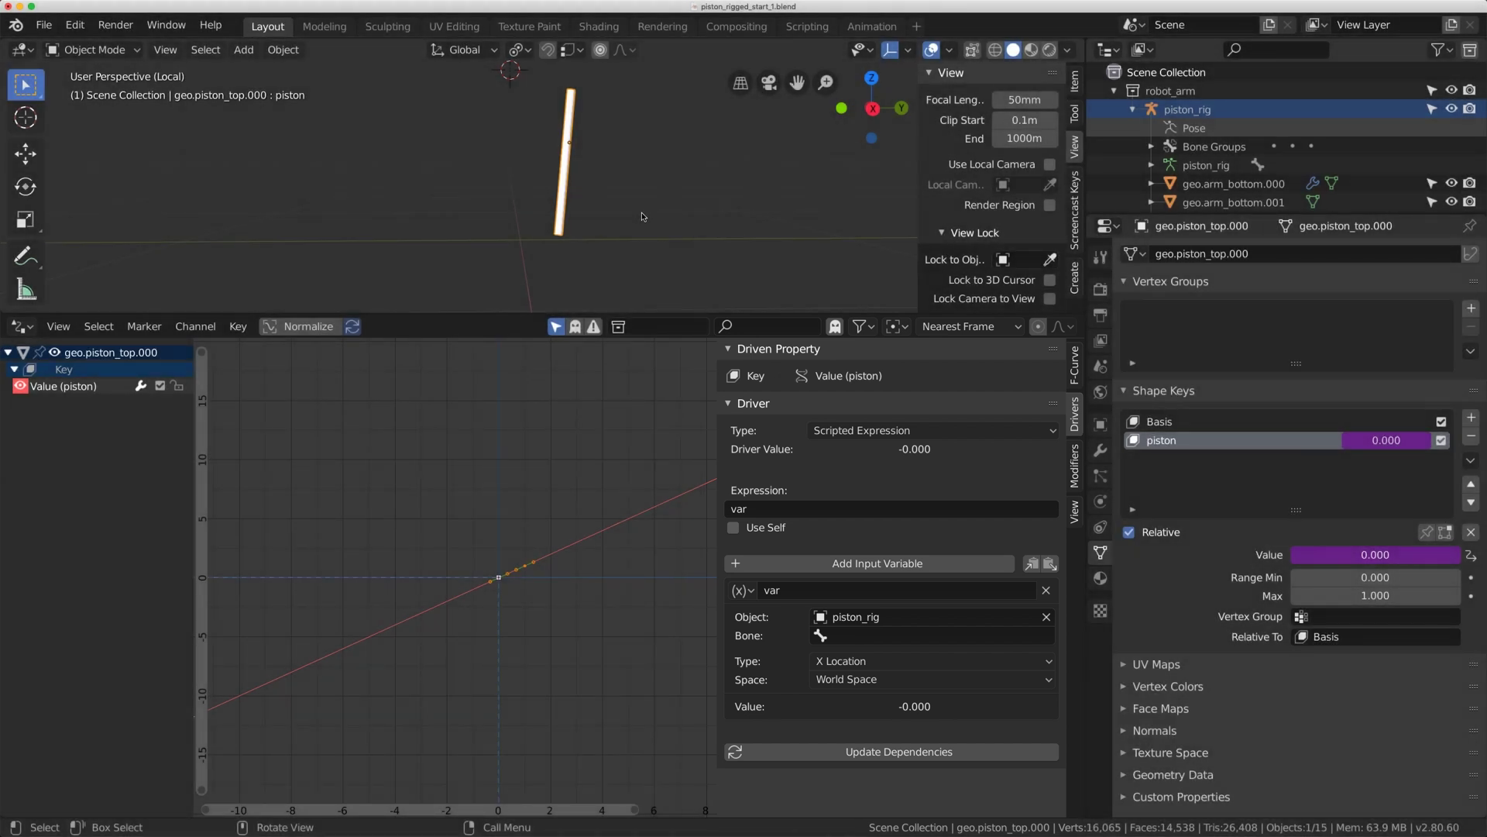
pyautogui.click(165, 49)
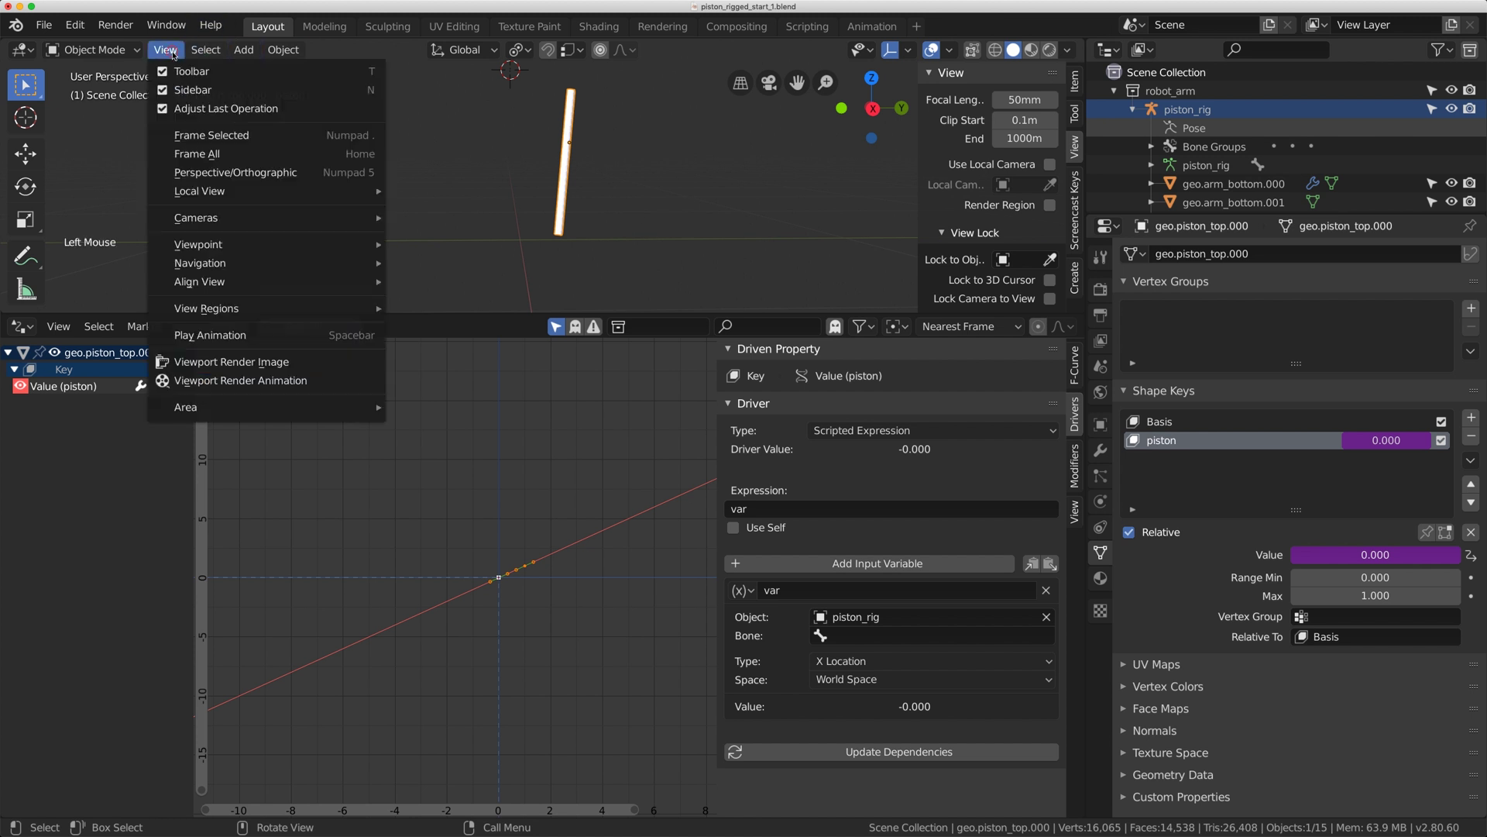
pyautogui.moveTo(244, 202)
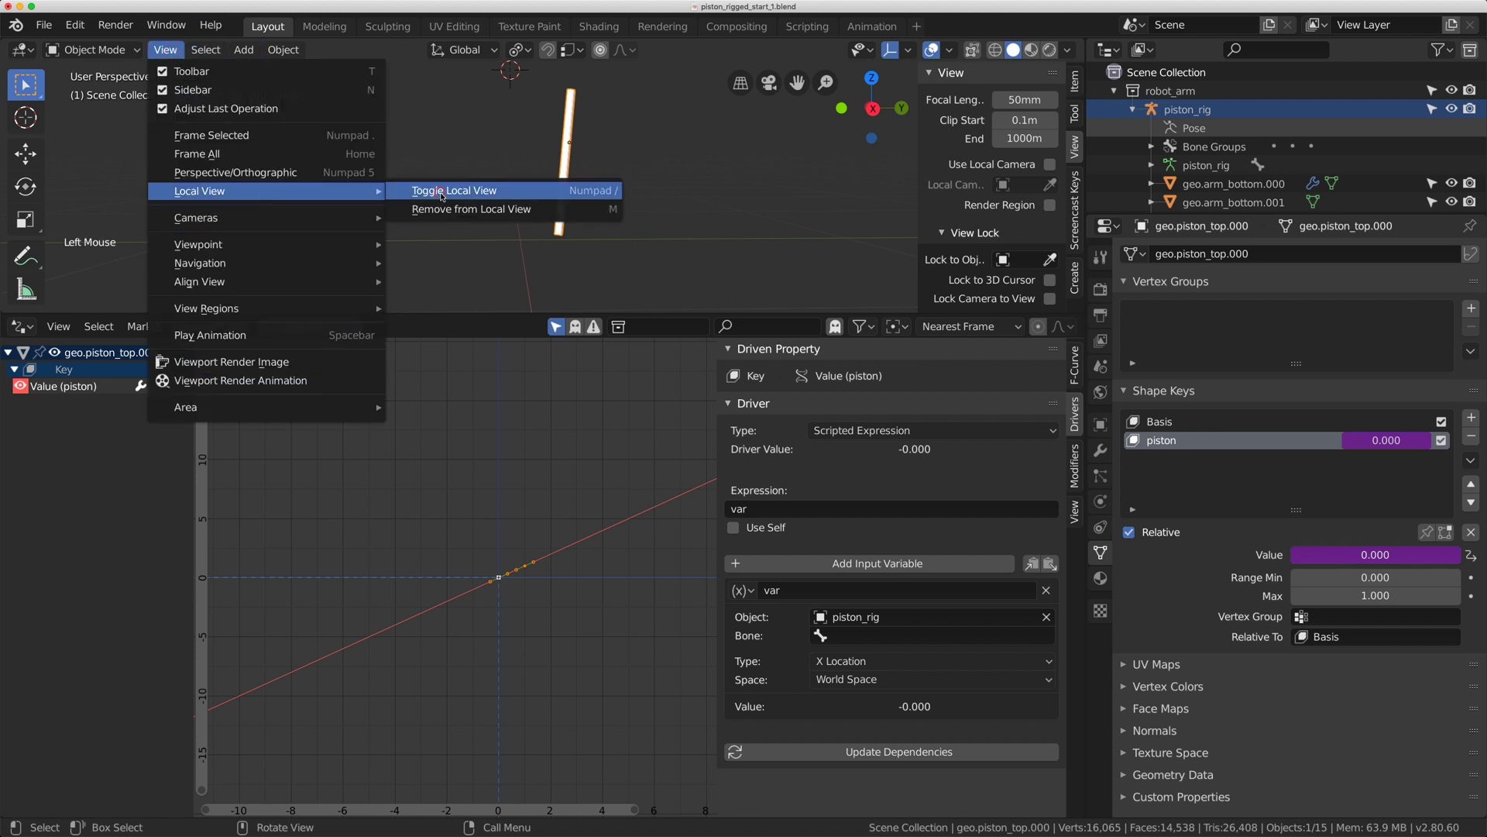
pyautogui.click(441, 196)
pyautogui.scroll(-4, 441, 197)
pyautogui.moveTo(440, 197); pyautogui.dragTo(496, 203, button='middle')
pyautogui.scroll(1, 481, 194)
pyautogui.keyDown('shift'); pyautogui.scroll(1, 480, 194); pyautogui.keyUp('shift')
pyautogui.moveTo(496, 203); pyautogui.dragTo(511, 200, button='middle')
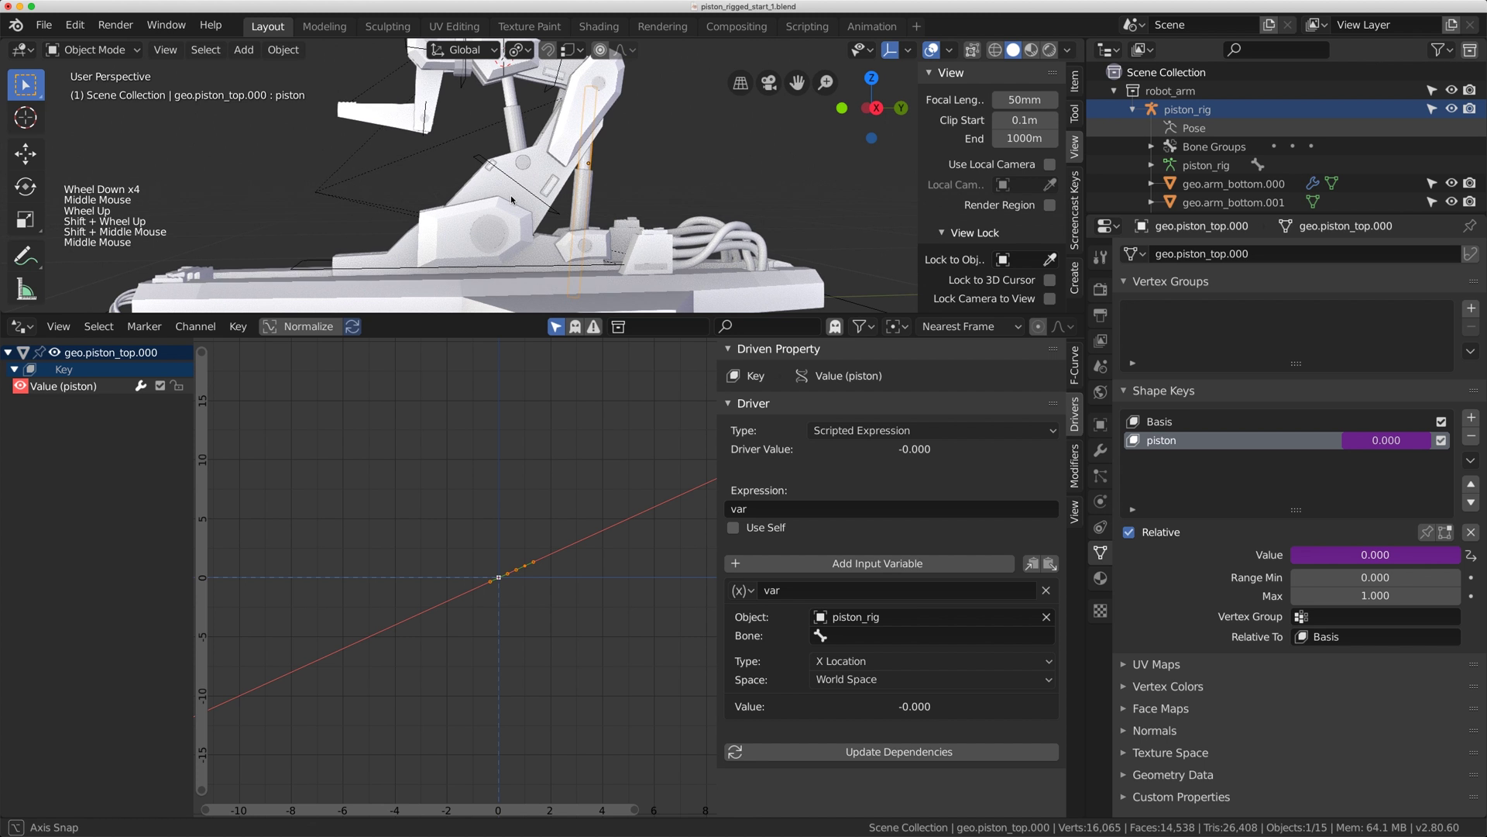
# Put the piston_rig armature in Pose Mode and select the lower arm's control bone.
pyautogui.click(481, 159)
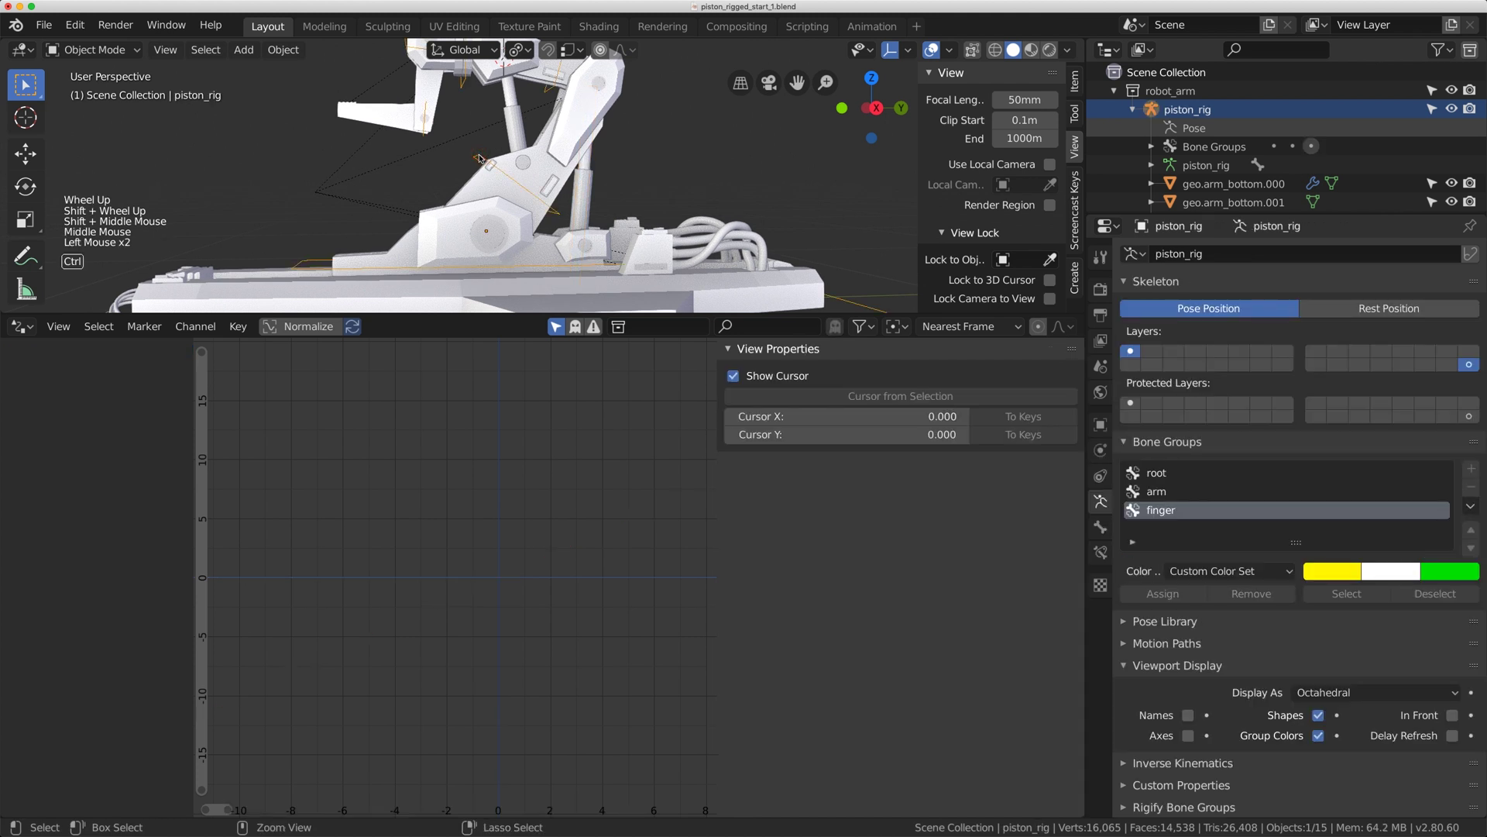
pyautogui.hotkey('ctrl', 'Tab')
pyautogui.click(481, 159)
# Try rotating the lower arm's control bone, and clear its rotation.
pyautogui.press('r')
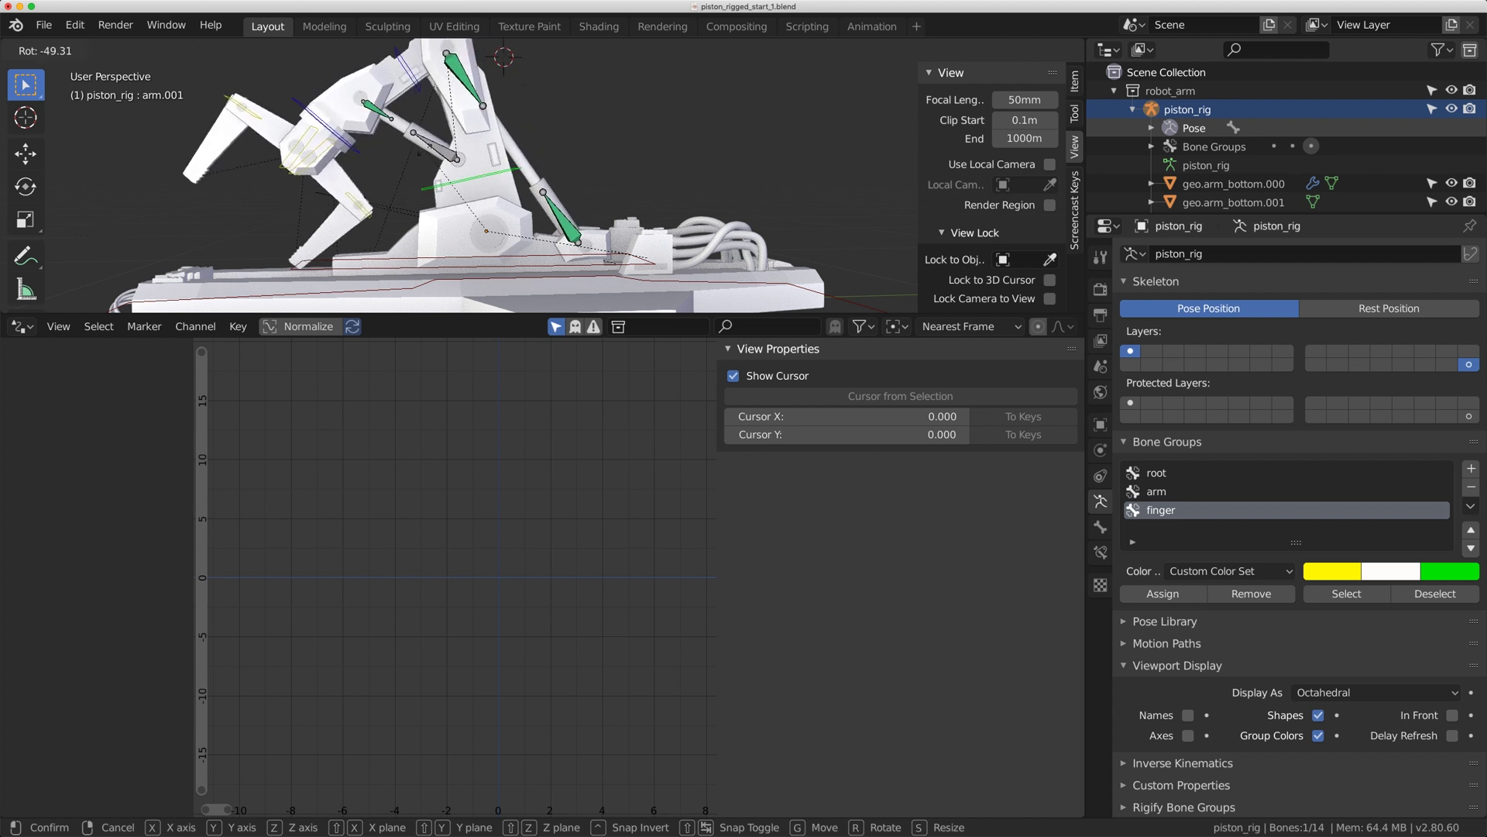
pyautogui.click(474, 158)
pyautogui.hotkey('alt', 'r')
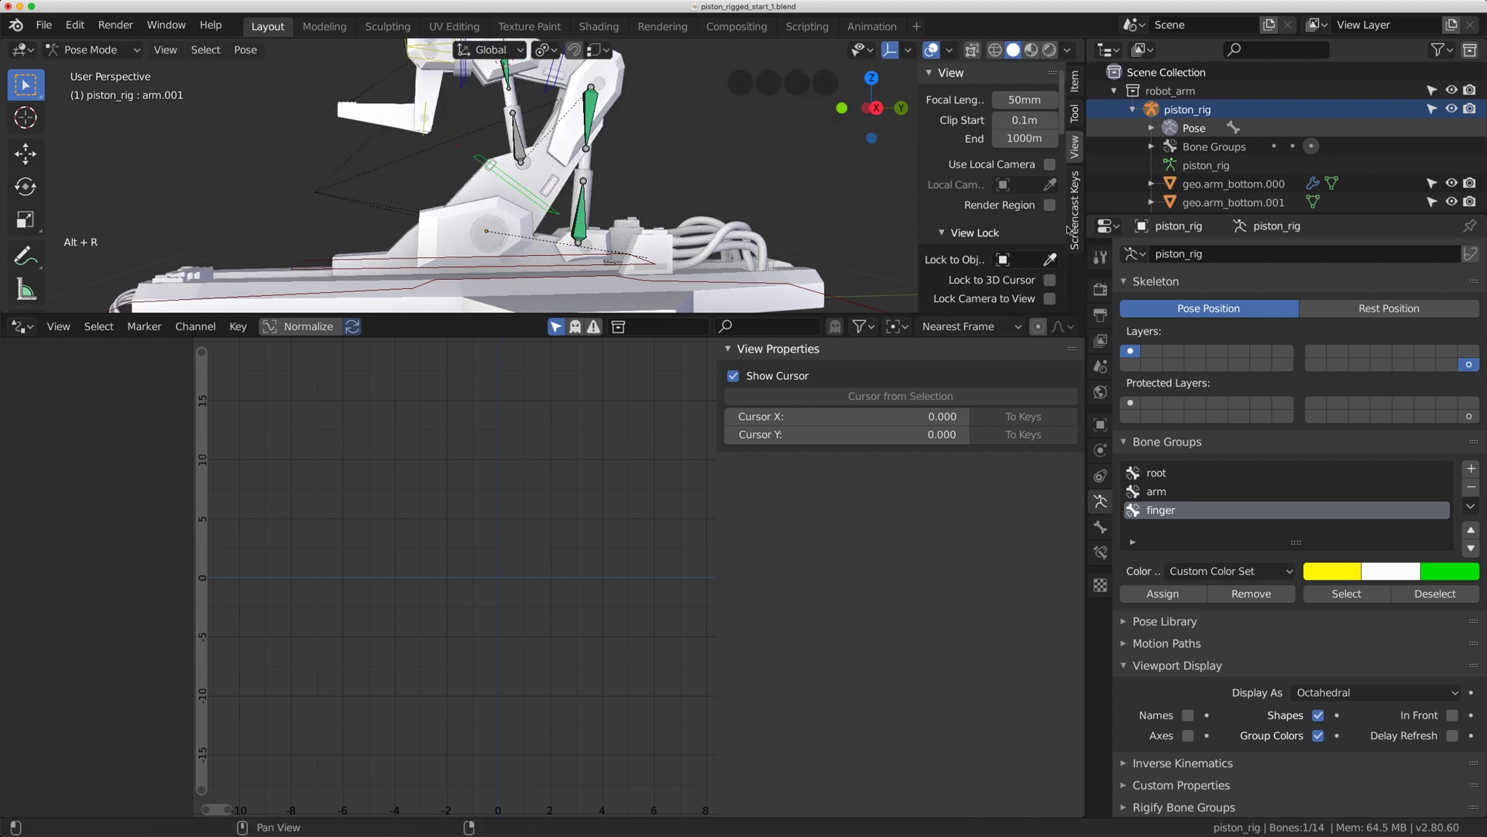
# Show the bone properties of the lower arm's control bone to look up its name.
pyautogui.scroll(5, 999, 221)
pyautogui.scroll(-3, 999, 221)
pyautogui.scroll(7, 999, 221)
pyautogui.scroll(1, 1058, 343)
pyautogui.click(1101, 526)
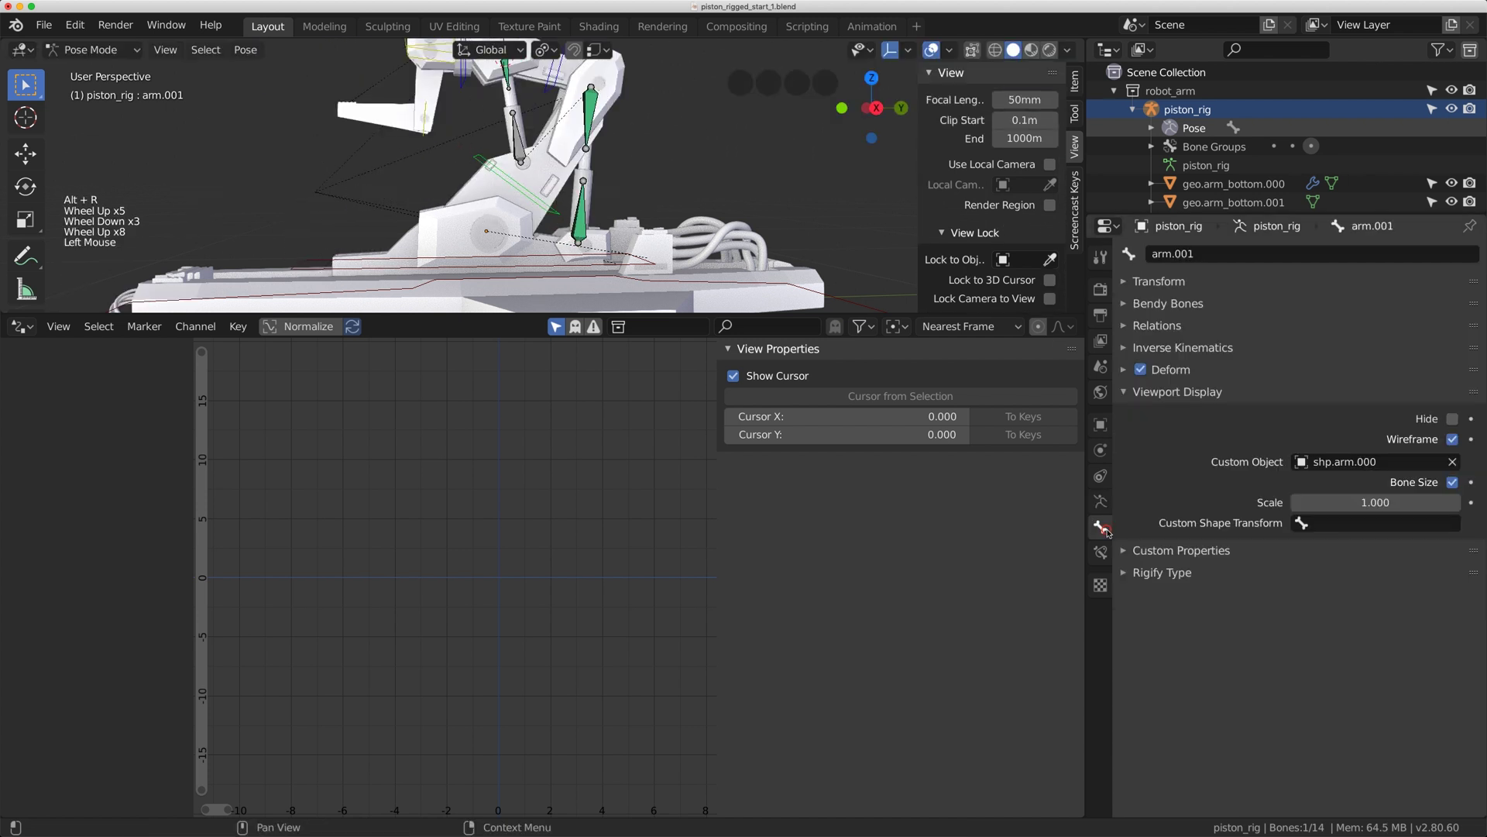
# Return the rig to Object Mode and select the upper piston rod geo.piston_top.000.
pyautogui.scroll(2, 666, 194)
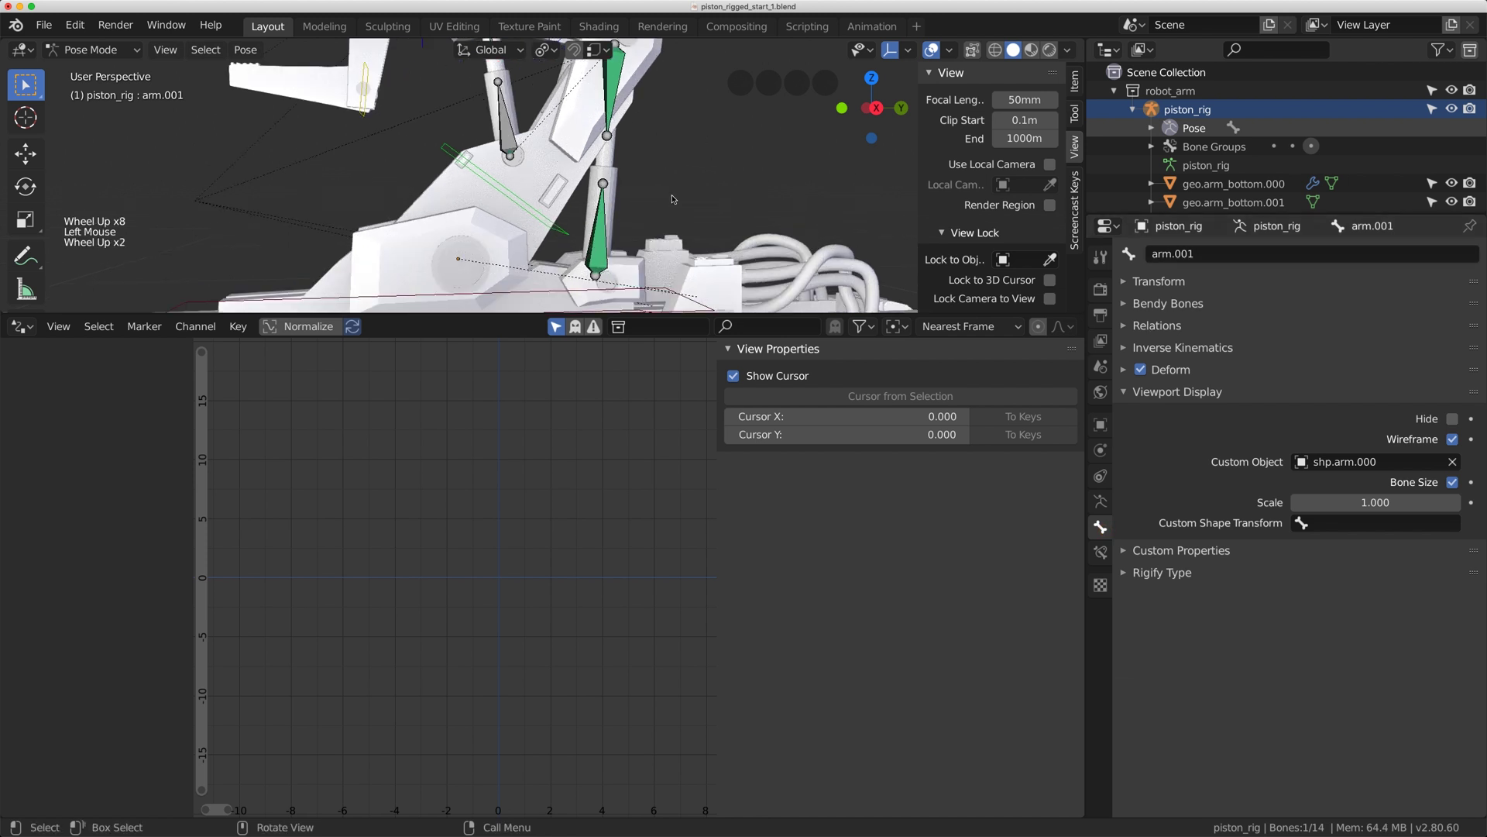
pyautogui.doubleClick(630, 164)
pyautogui.hotkey('ctrl', 'Tab')
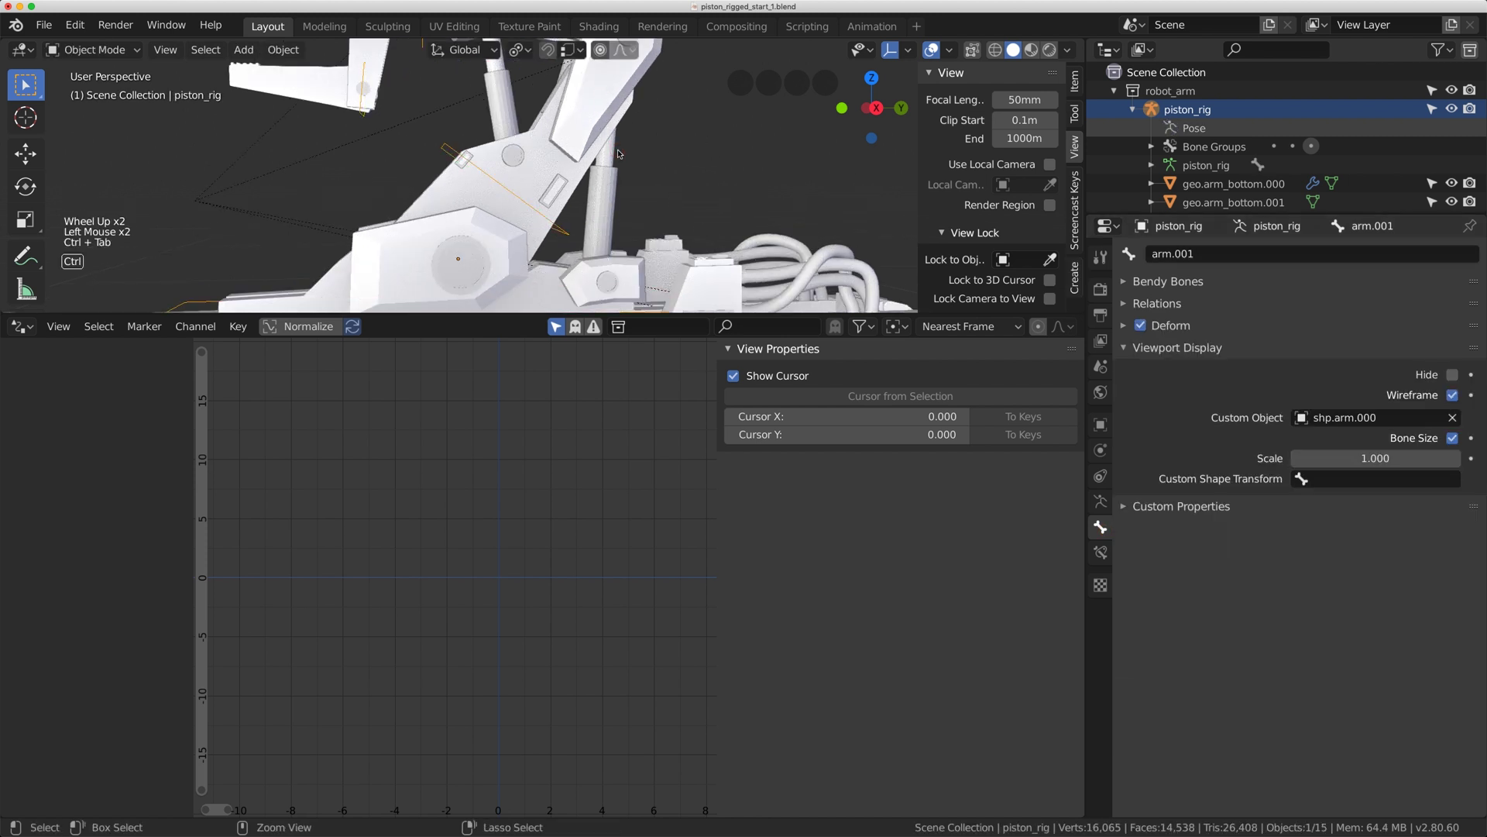
pyautogui.click(617, 149)
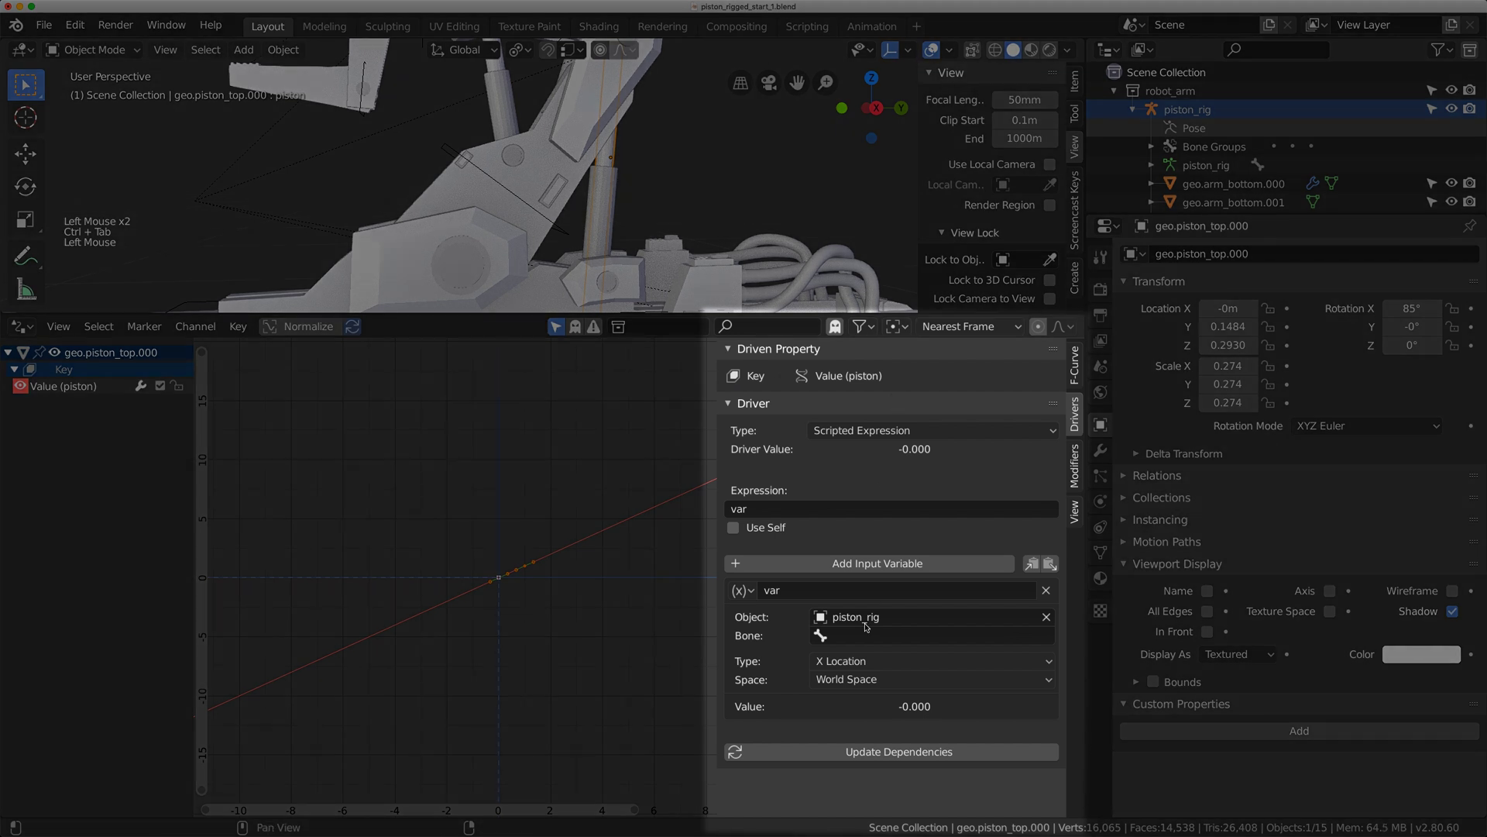
# Set the driver variable's bone to arm.001 and its transform type to X Rotation.
pyautogui.click(855, 633)
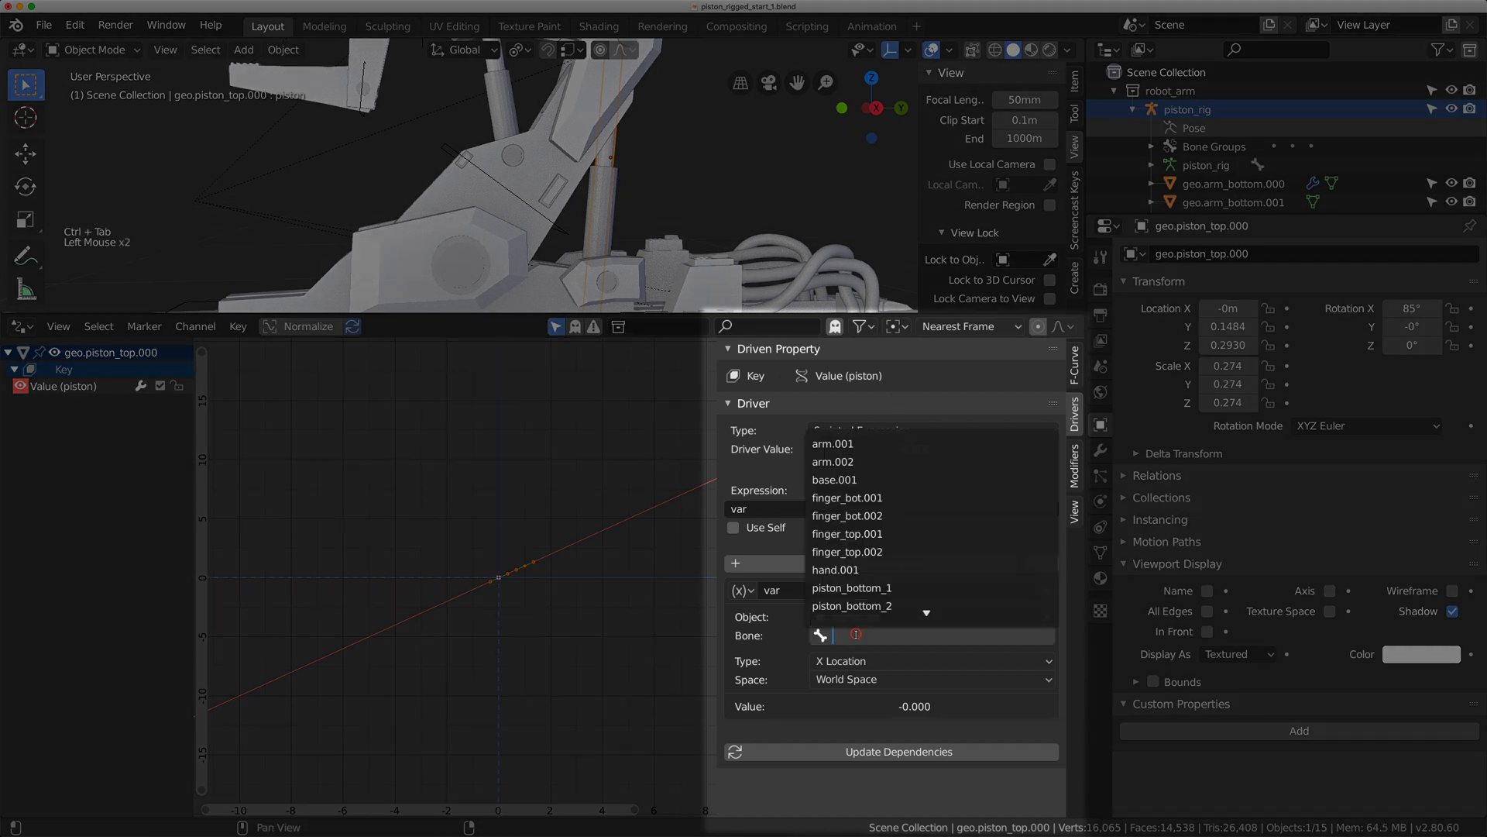
pyautogui.click(830, 445)
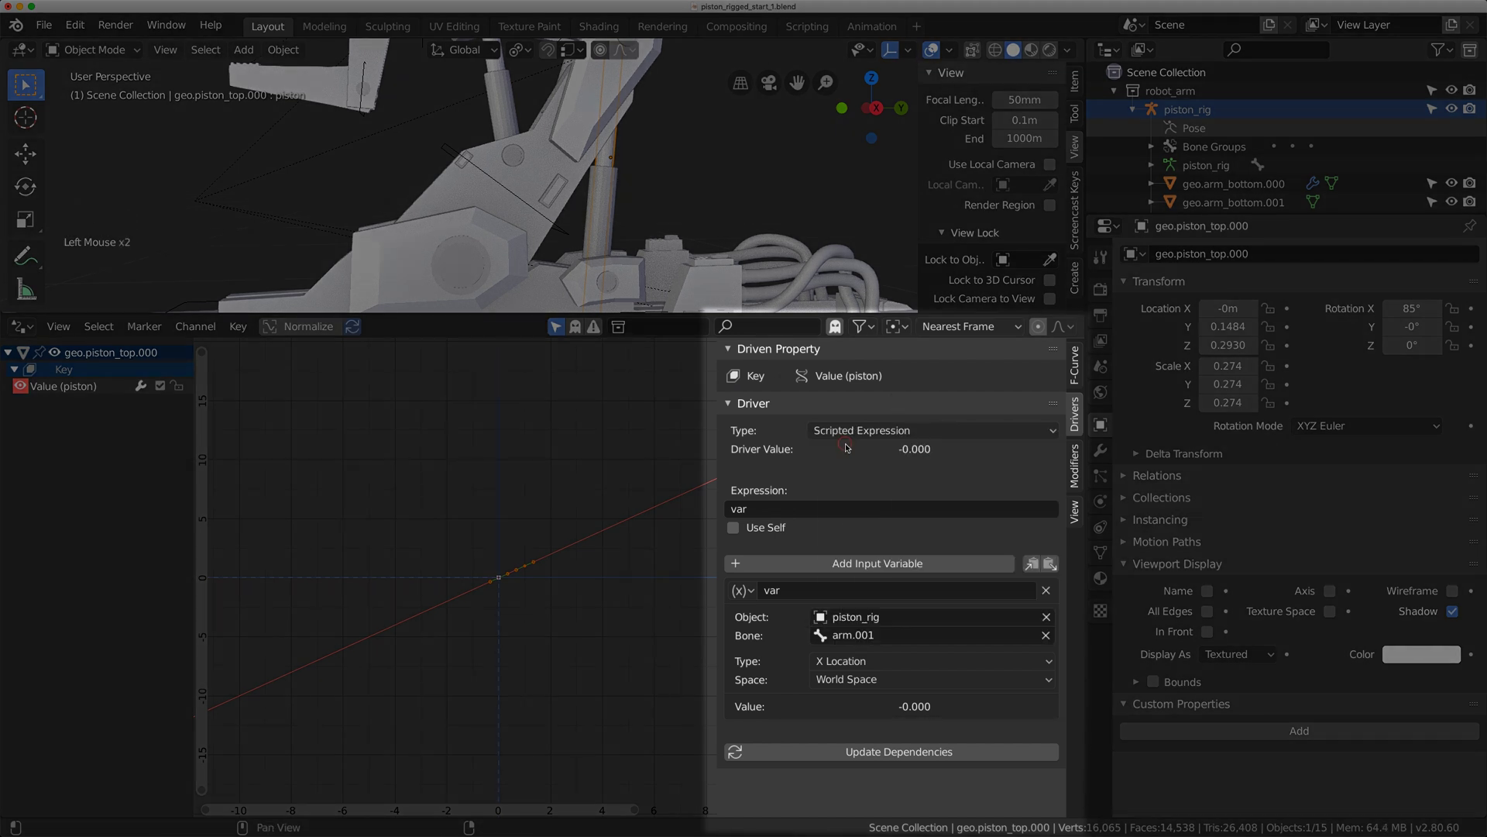
pyautogui.click(846, 666)
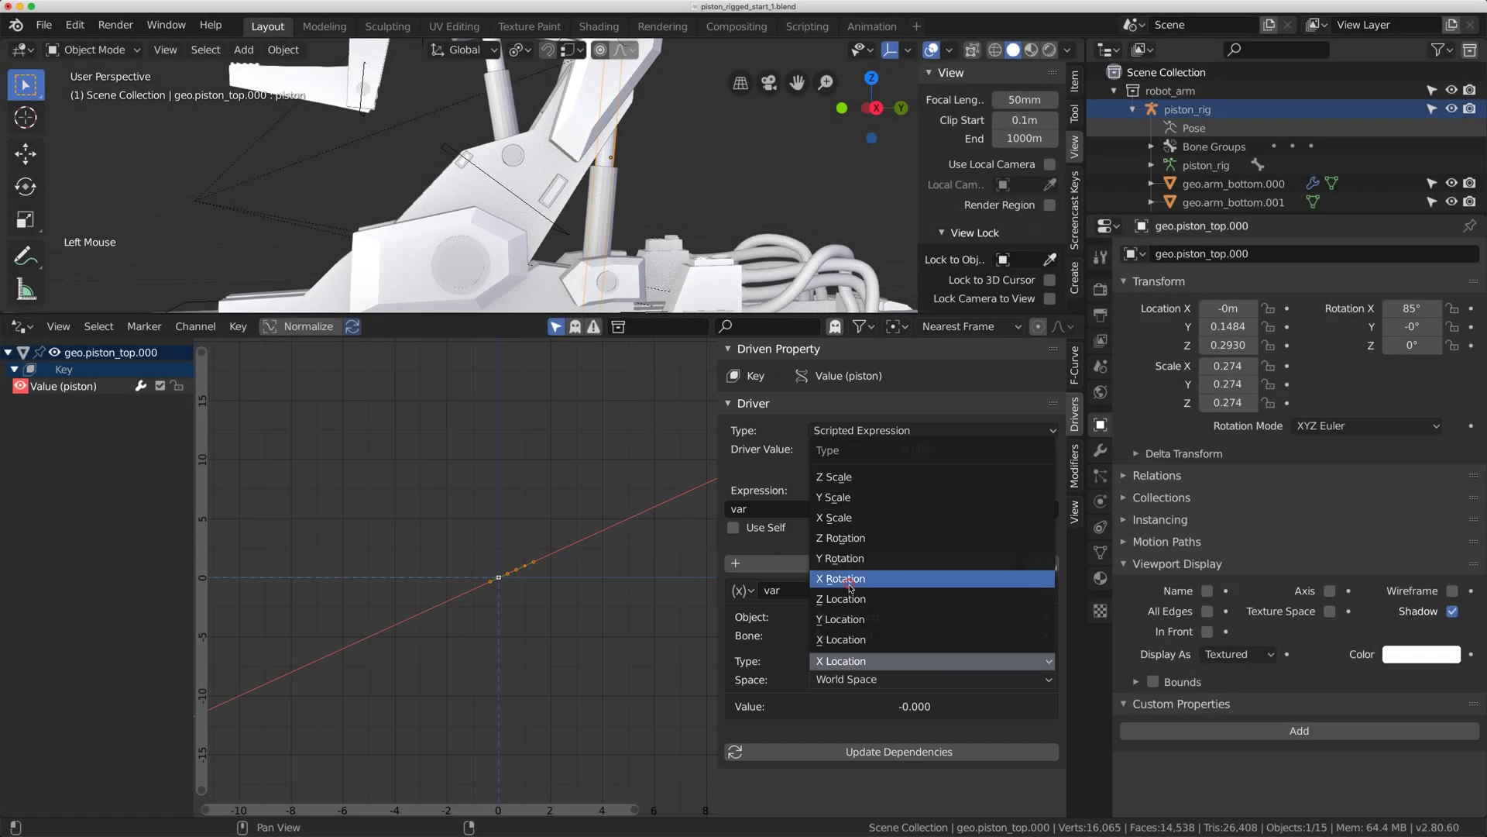
pyautogui.click(849, 579)
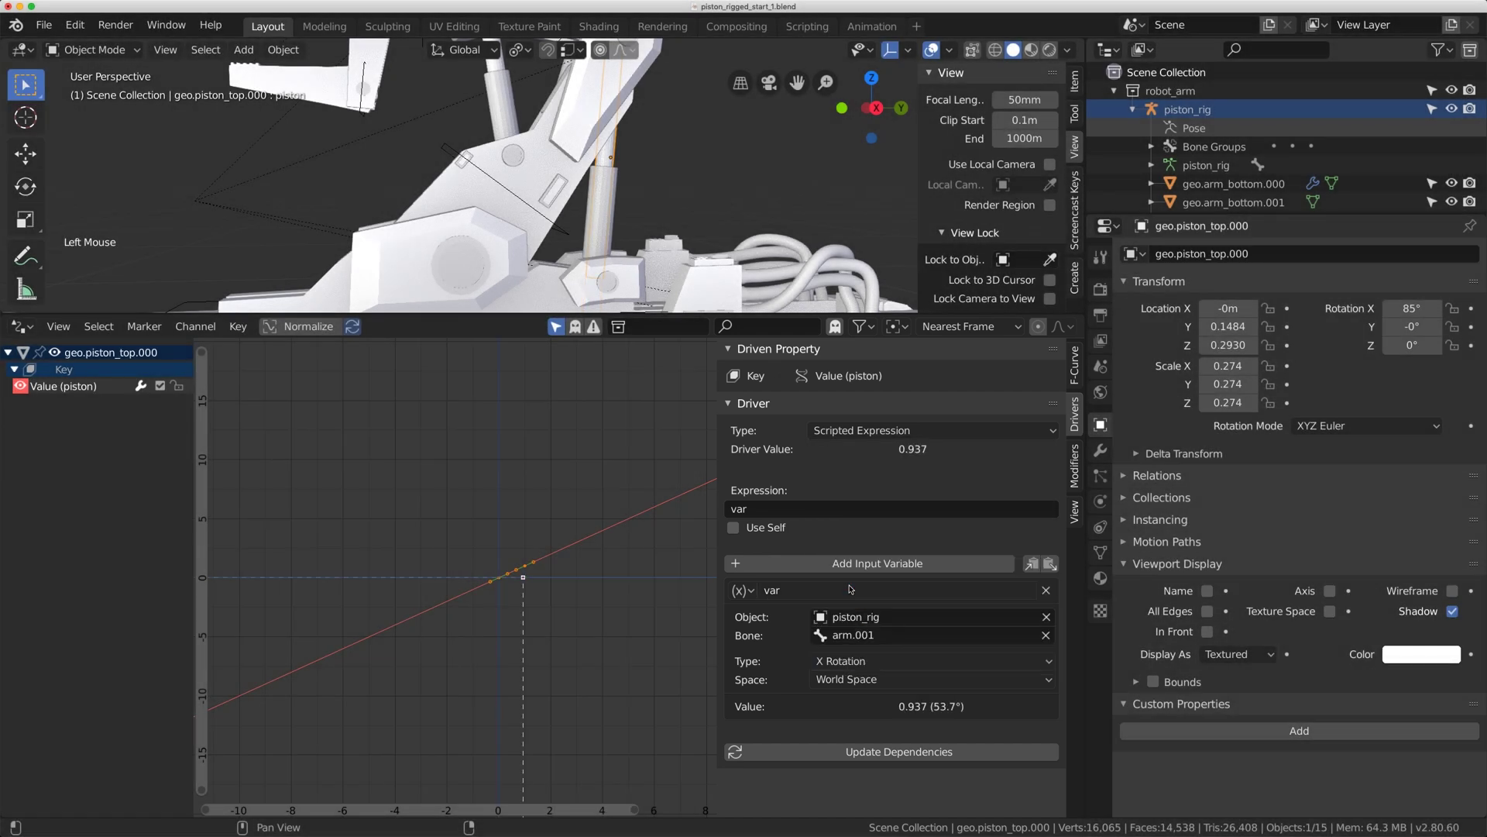
# Put piston_rig back in Pose Mode and select the lower arm's control bone arm.001.
pyautogui.click(447, 149)
pyautogui.keyDown('shift'); pyautogui.moveTo(446, 150); pyautogui.dragTo(491, 172, button='middle'); pyautogui.keyUp('shift')
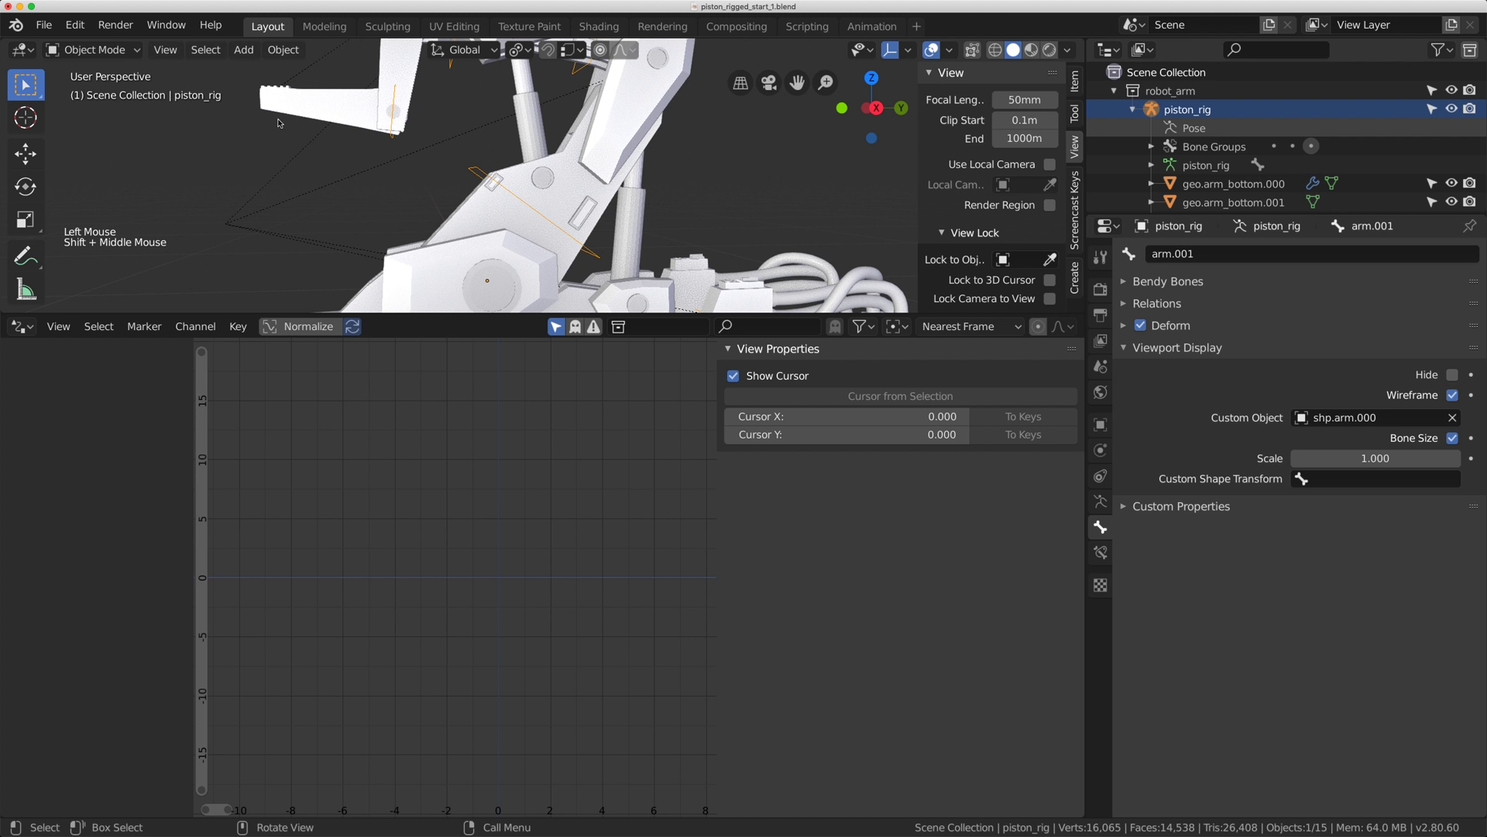
pyautogui.click(92, 49)
pyautogui.click(119, 110)
pyautogui.scroll(-1, 358, 178)
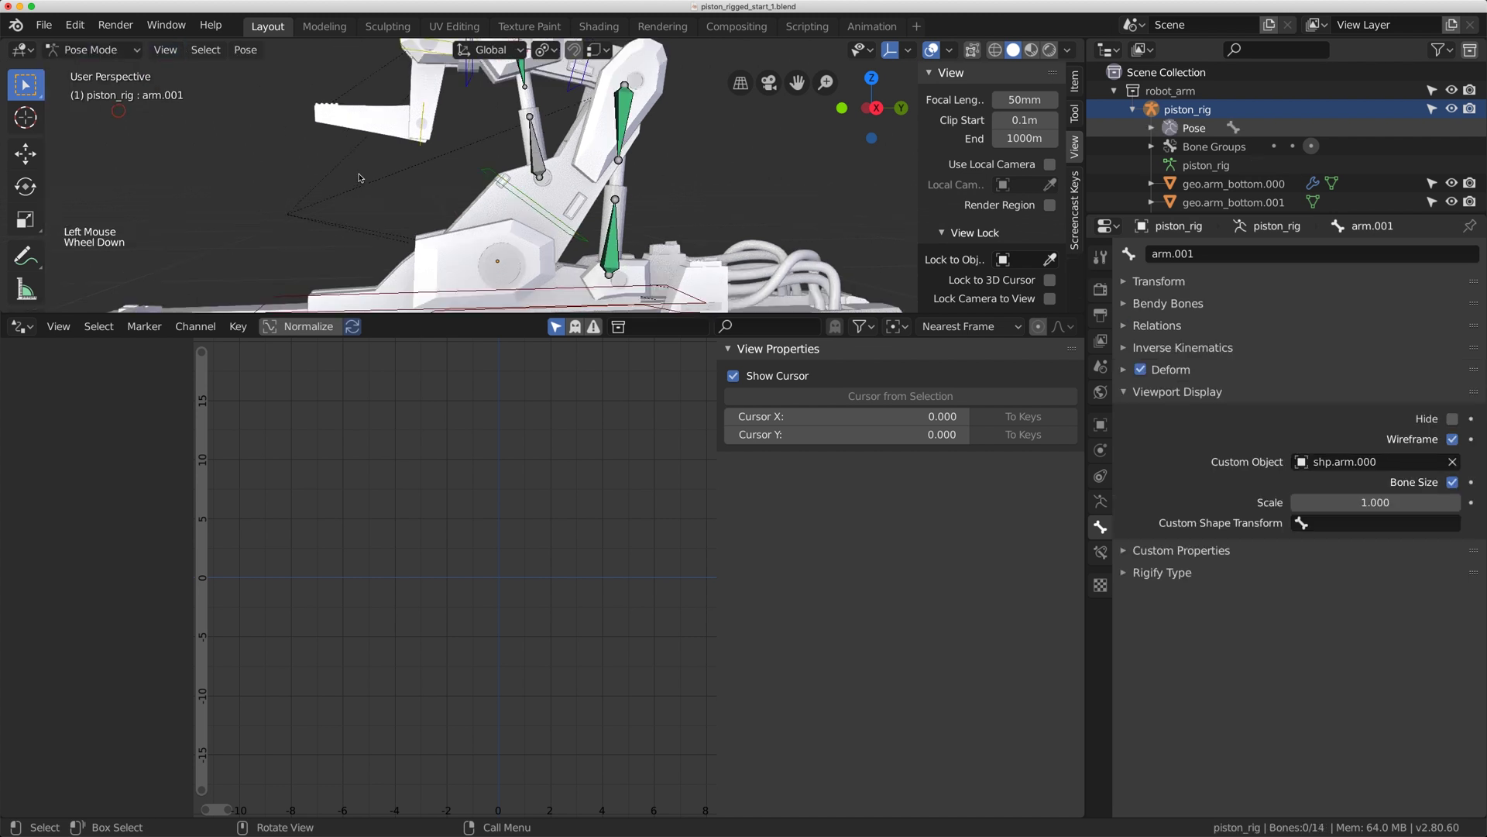
pyautogui.scroll(-2, 358, 178)
pyautogui.moveTo(385, 180); pyautogui.dragTo(404, 194, button='middle')
pyautogui.click(509, 177)
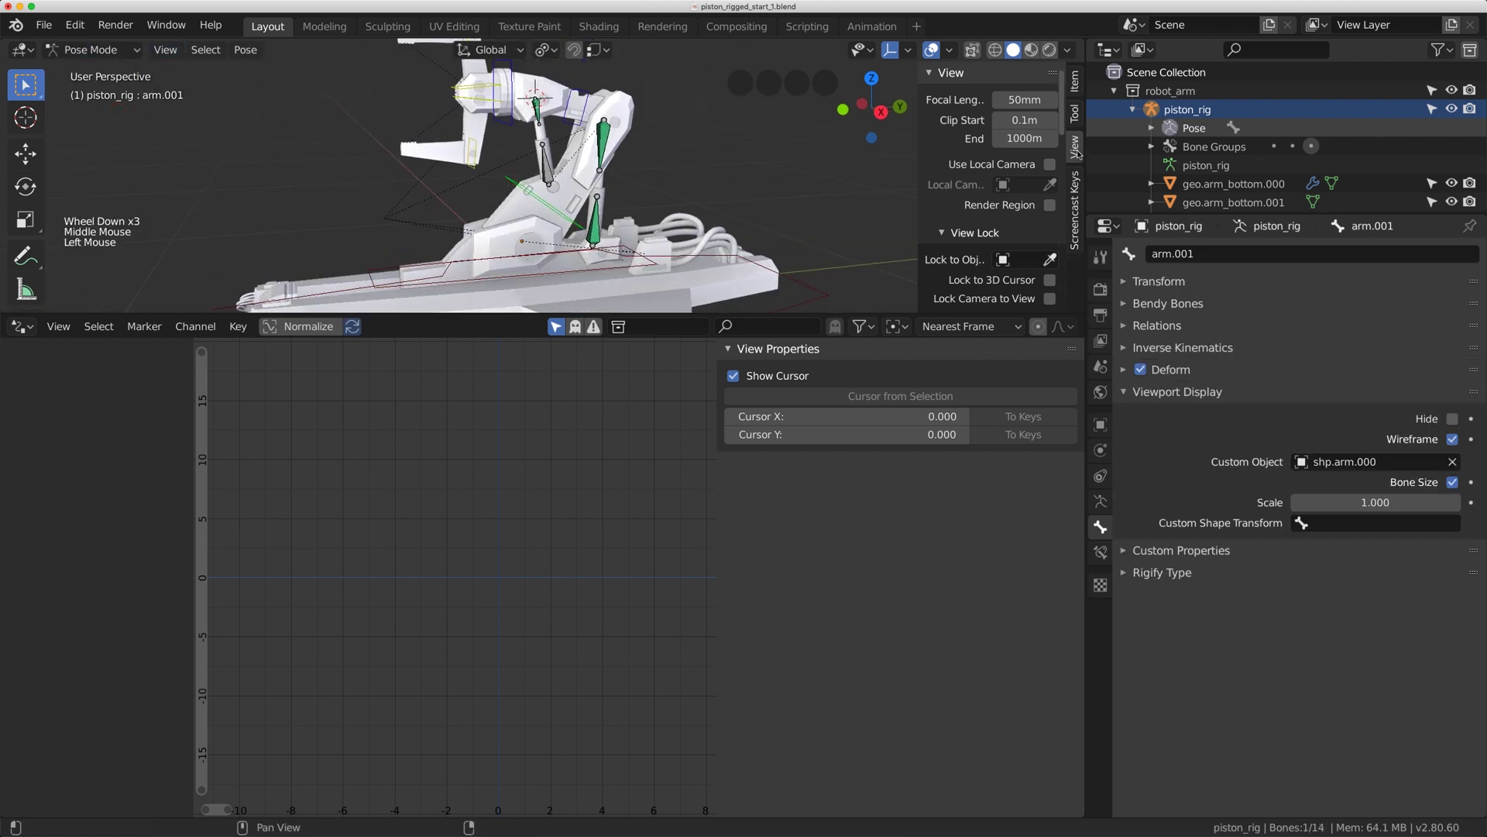
# Show the transform values of bone arm.001 and rotate it to about 55.8° on X.
pyautogui.click(1075, 82)
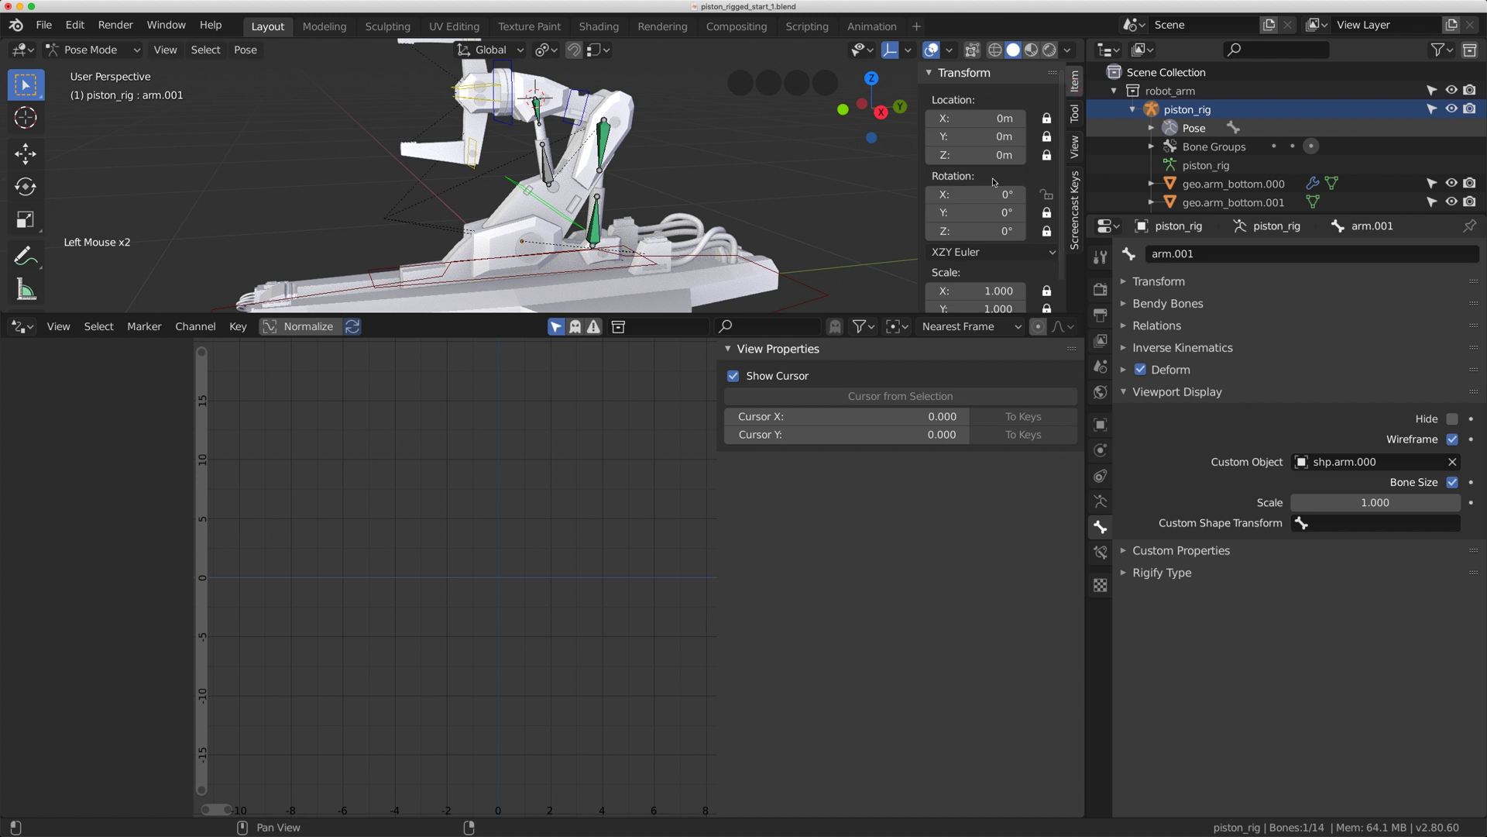
pyautogui.moveTo(994, 194)
pyautogui.mouseDown()
pyautogui.moveTo(1030, 194)
pyautogui.moveTo(1007, 194)
pyautogui.mouseUp()
pyautogui.click(556, 164)
pyautogui.click(572, 167)
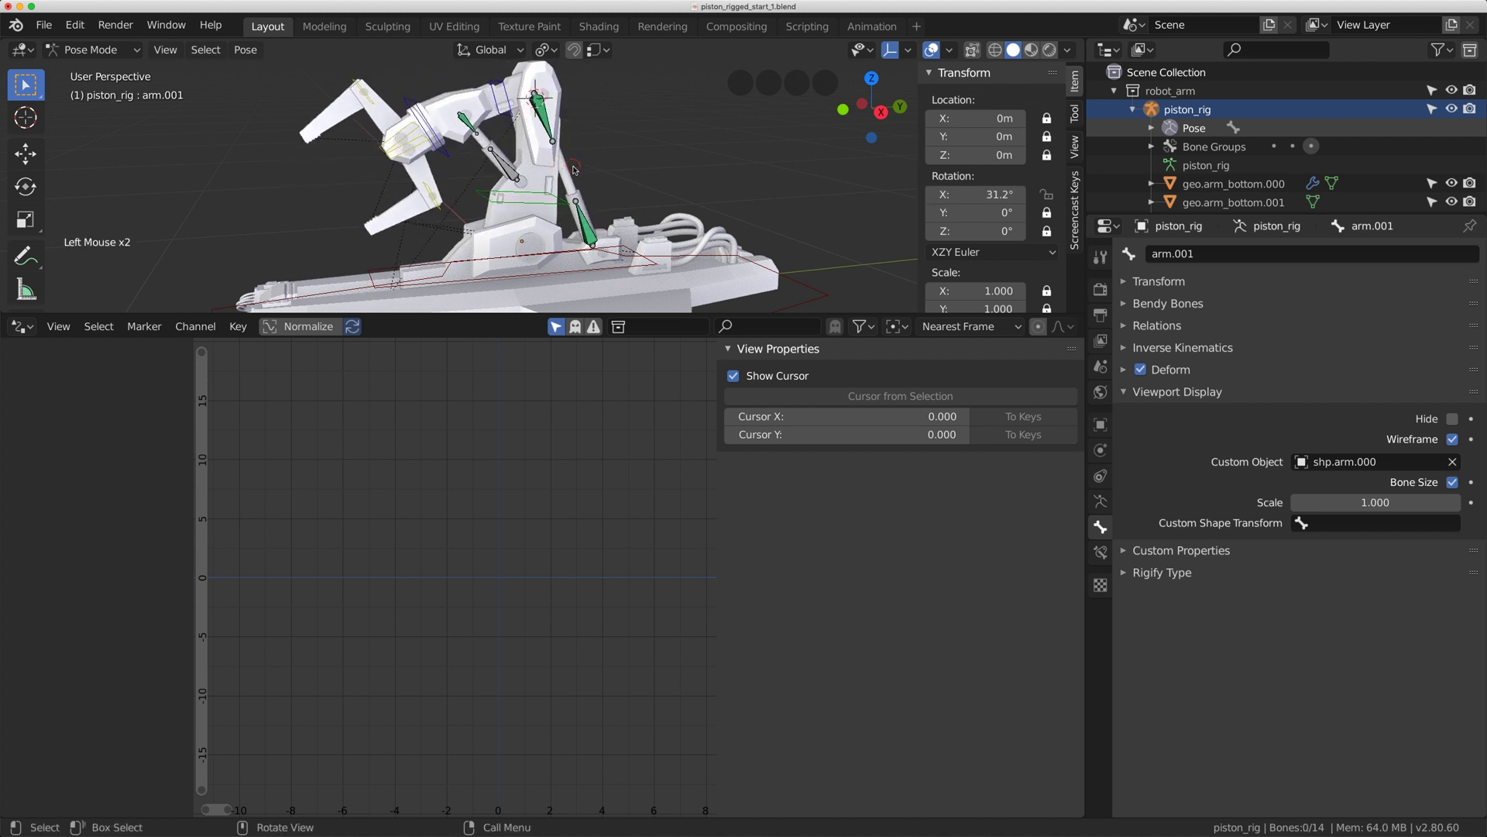
pyautogui.click(564, 203)
pyautogui.moveTo(999, 194); pyautogui.dragTo(1018, 195)
pyautogui.moveTo(594, 164); pyautogui.dragTo(561, 175, button='middle')
pyautogui.scroll(1, 561, 175)
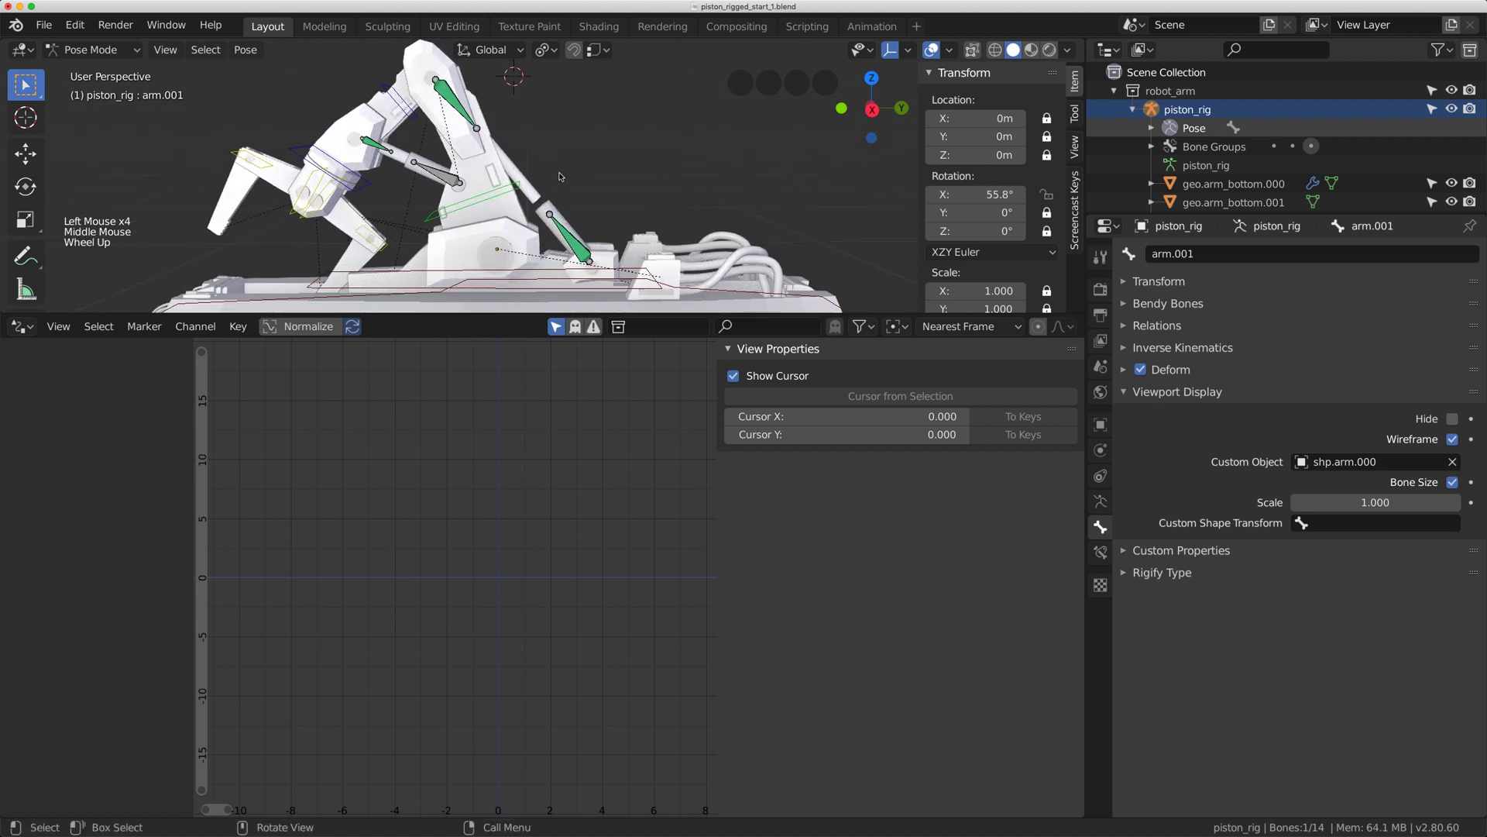
pyautogui.scroll(2, 539, 207)
pyautogui.scroll(-1, 561, 226)
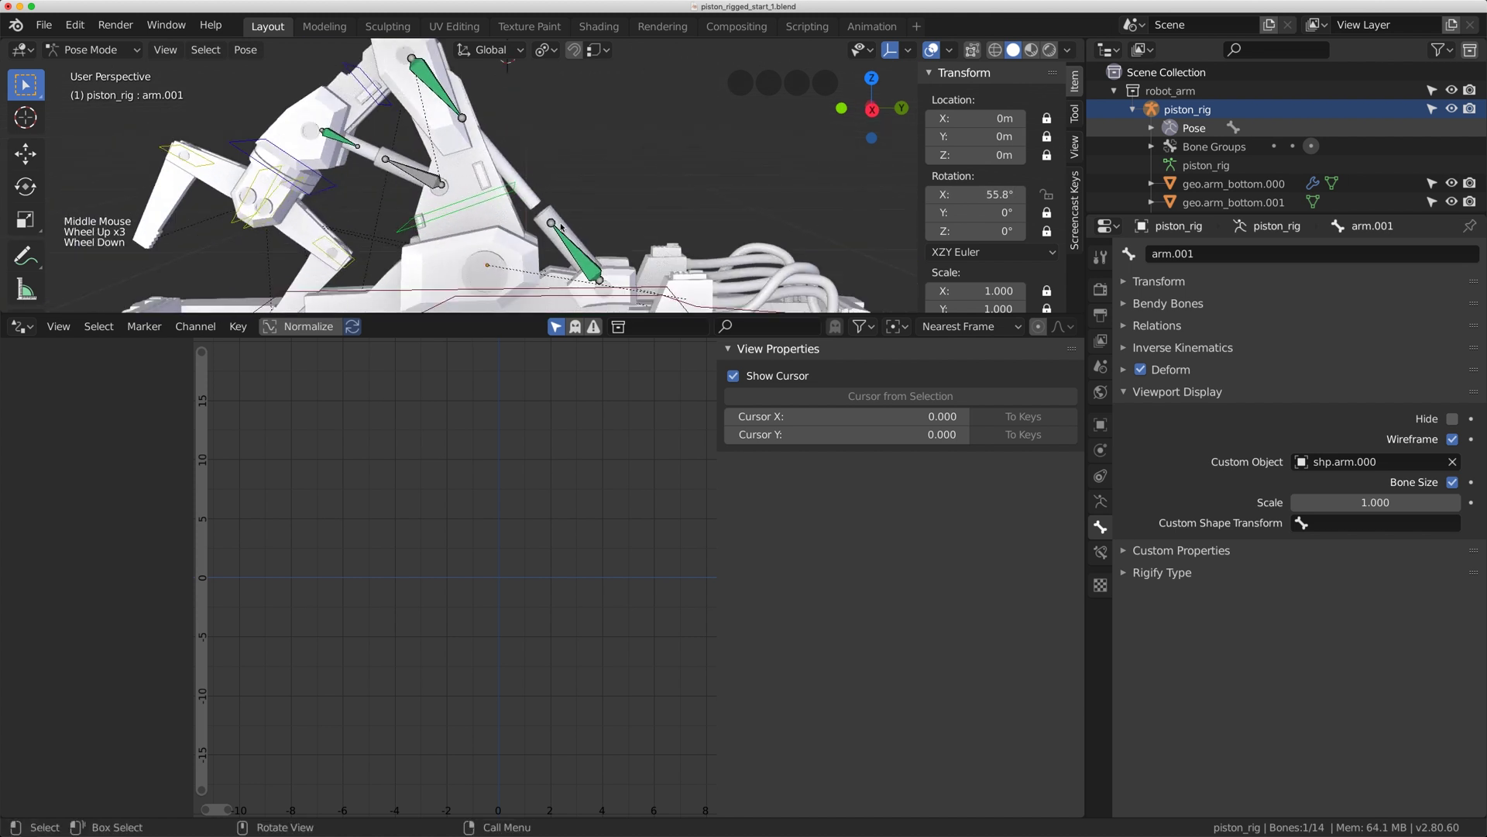
# Return to Object Mode, select the upper piston rod, and set its driver variable's space to Local Space.
pyautogui.click(537, 197)
pyautogui.click(536, 197)
pyautogui.click(91, 49)
pyautogui.click(101, 71)
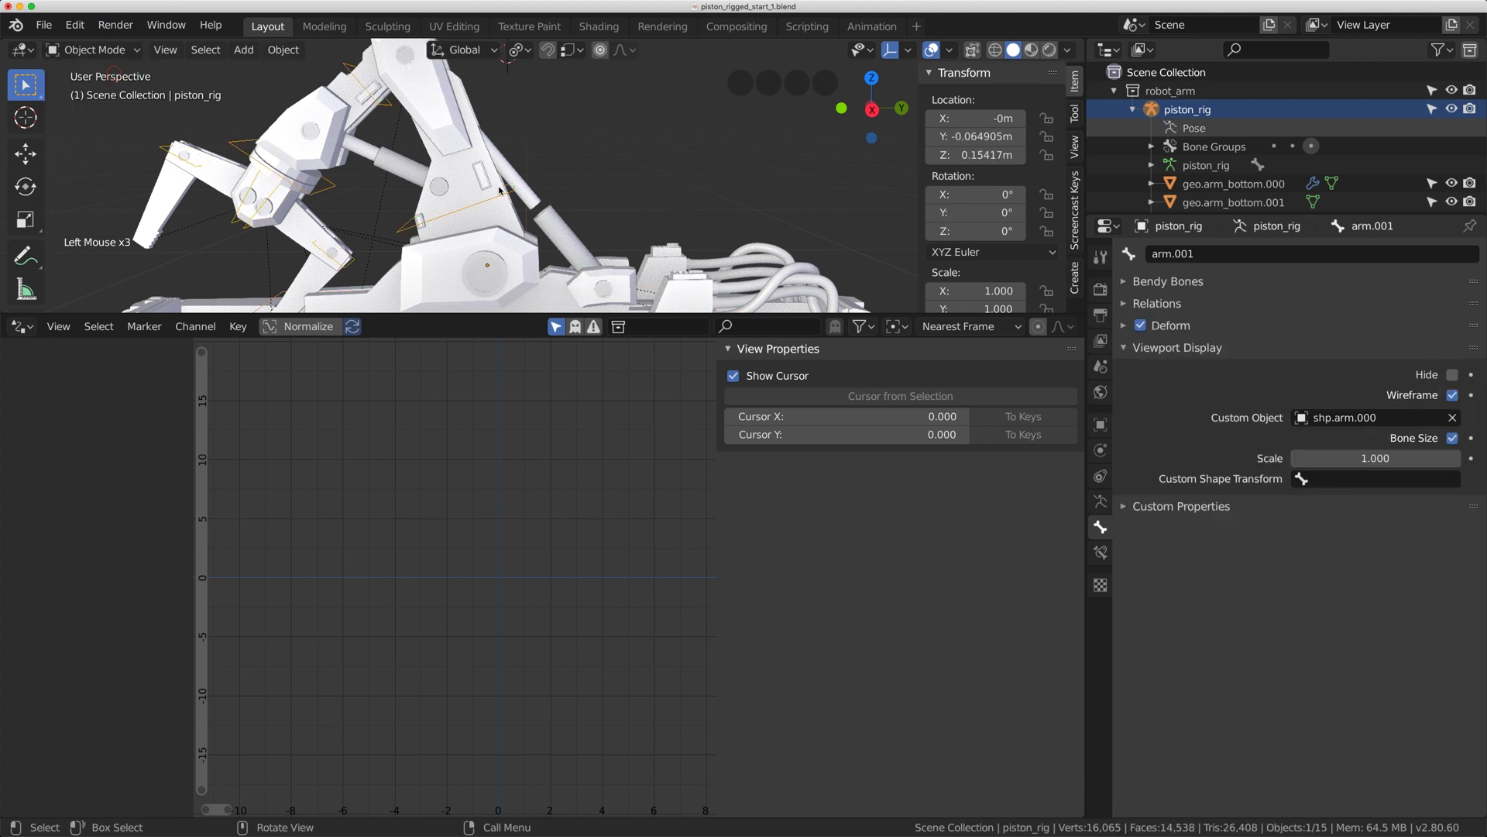
pyautogui.click(537, 197)
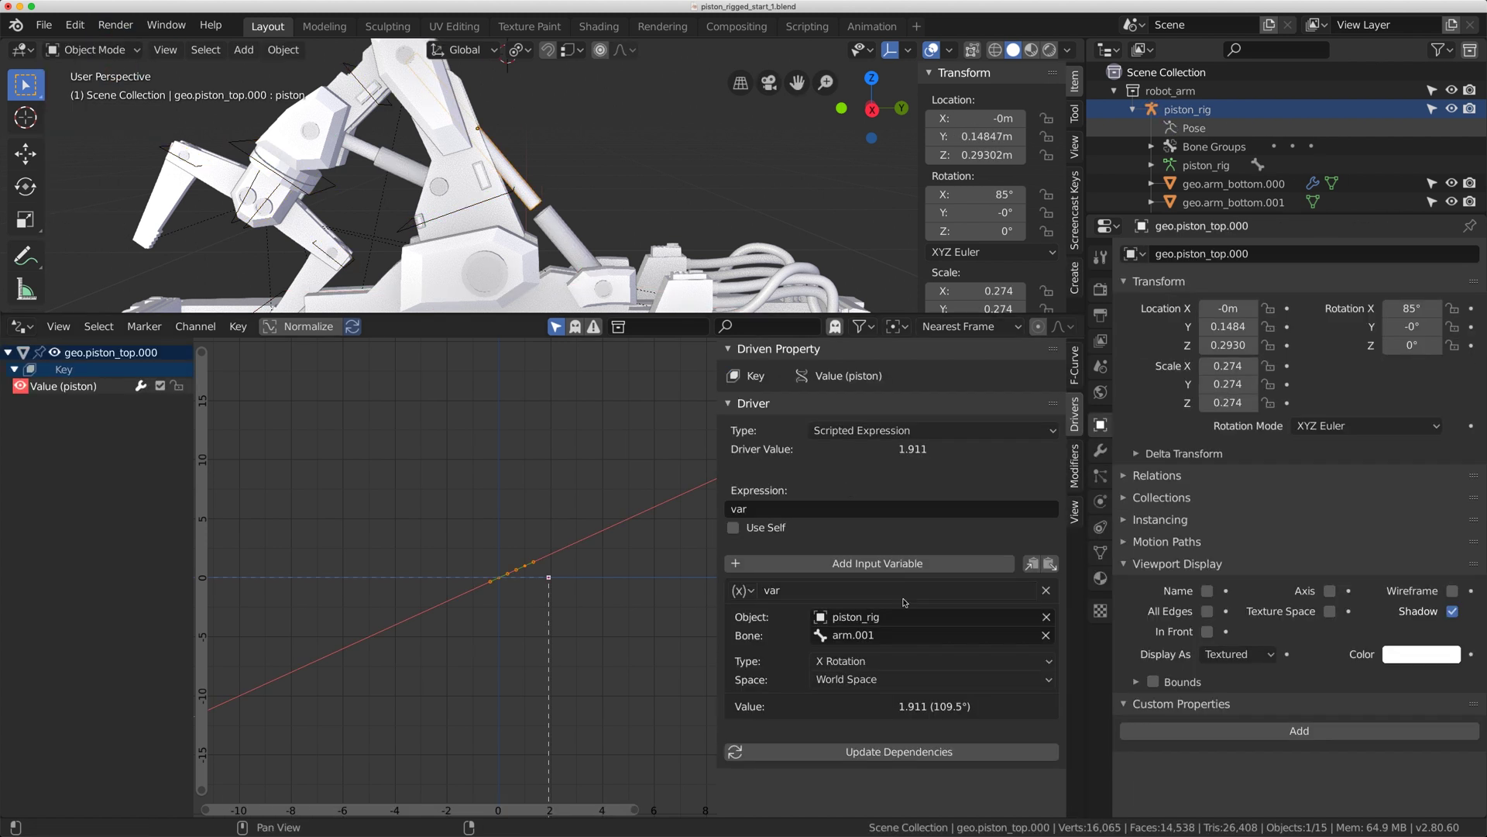
pyautogui.click(845, 678)
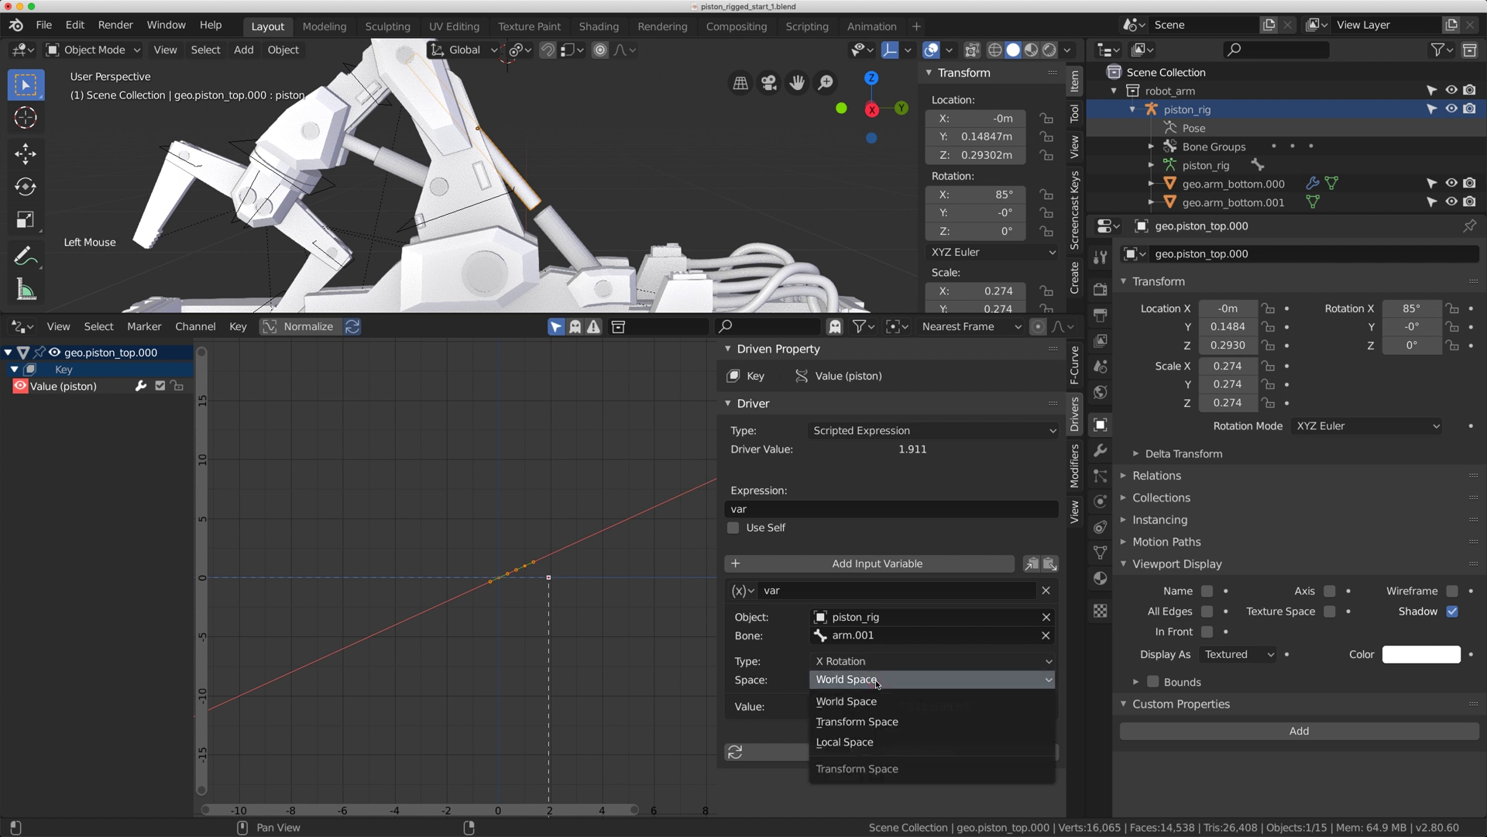
pyautogui.click(858, 744)
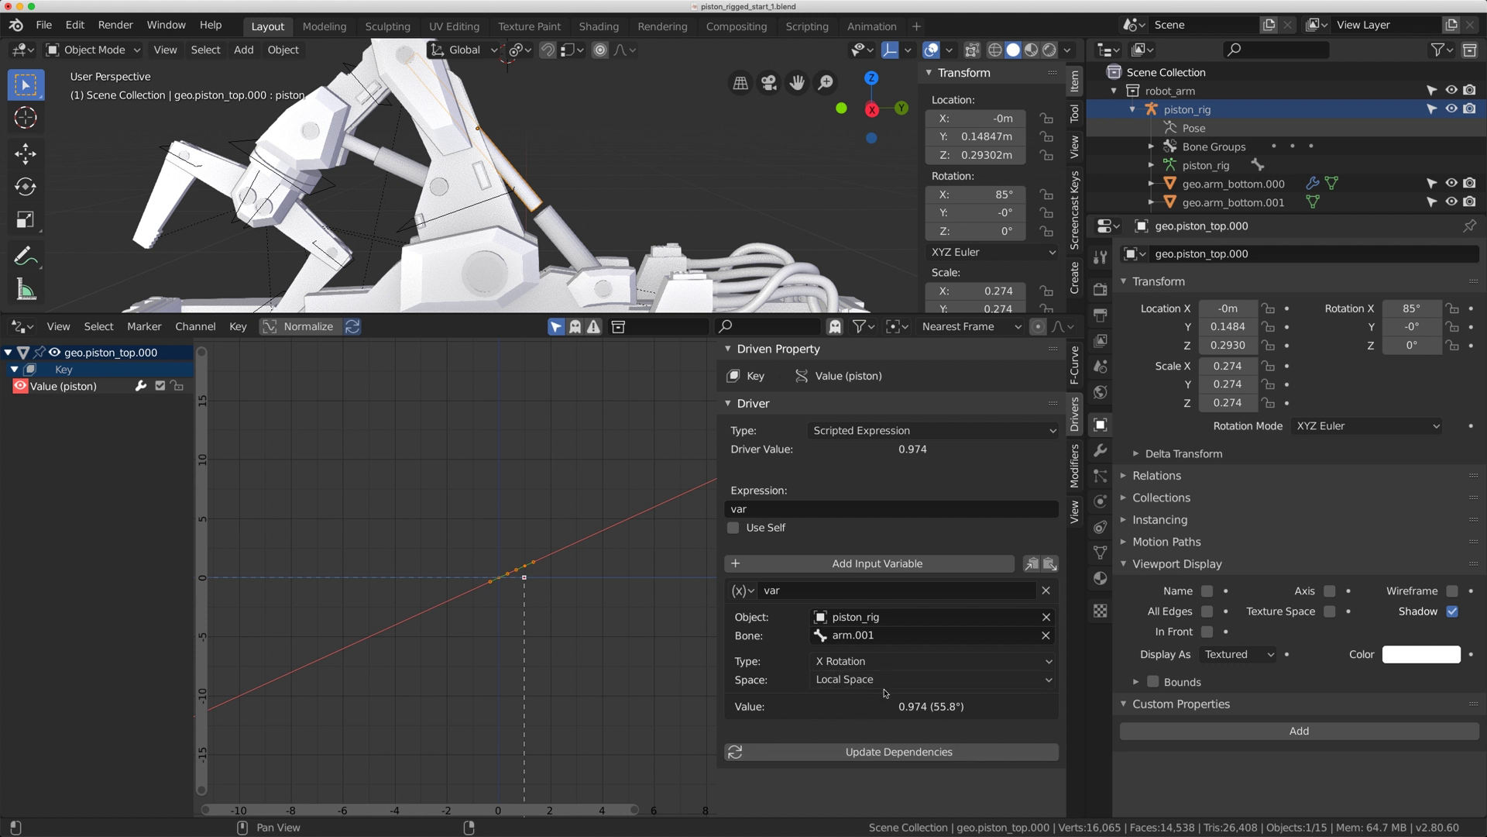
# Put piston_rig in Pose Mode and rotate bone arm.001 to about 71.7° on X.
pyautogui.click(413, 230)
pyautogui.scroll(-2, 410, 234)
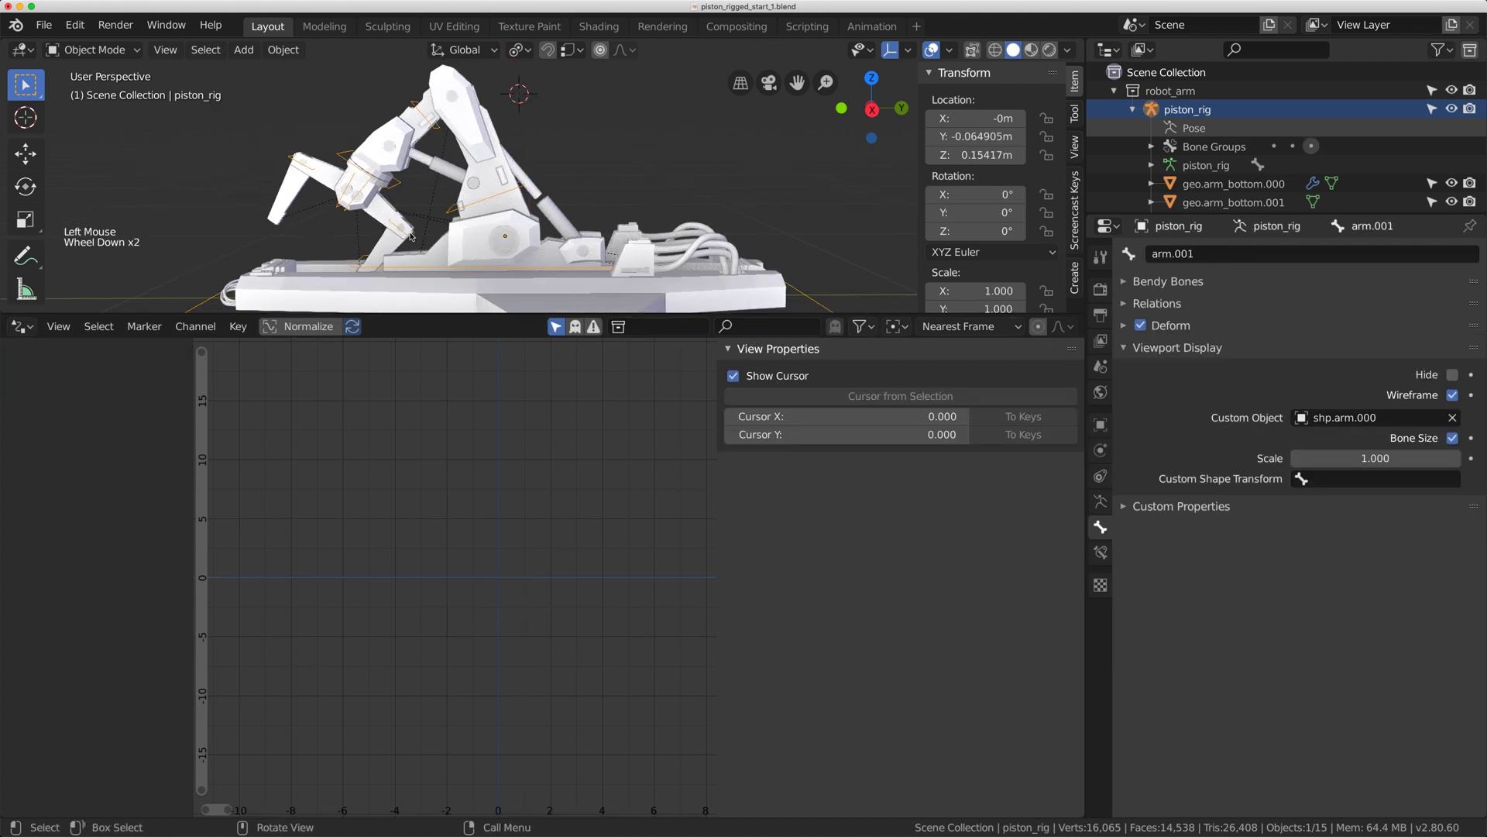
pyautogui.click(91, 49)
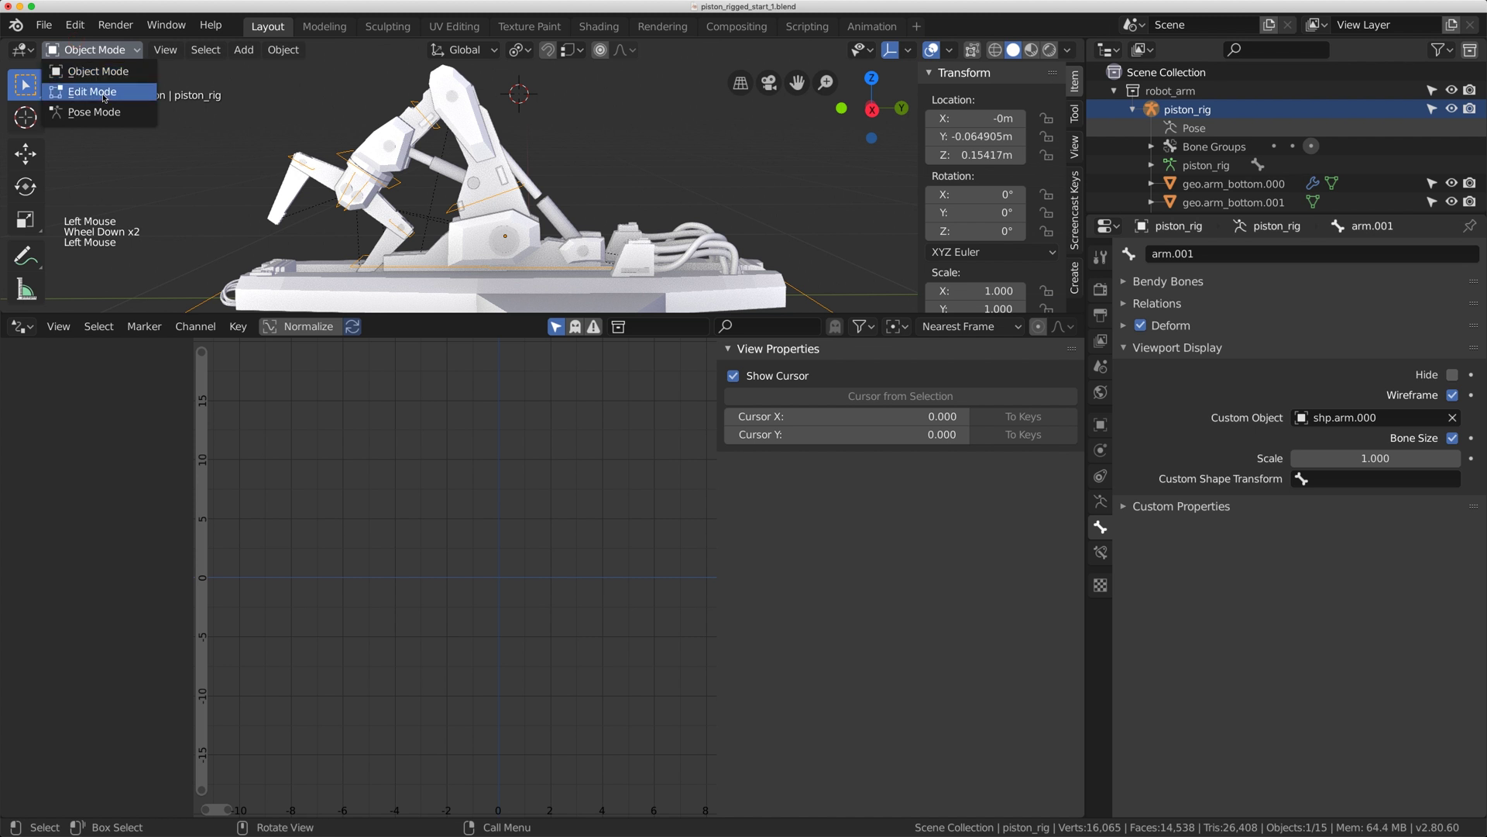
pyautogui.click(94, 111)
pyautogui.press('r')
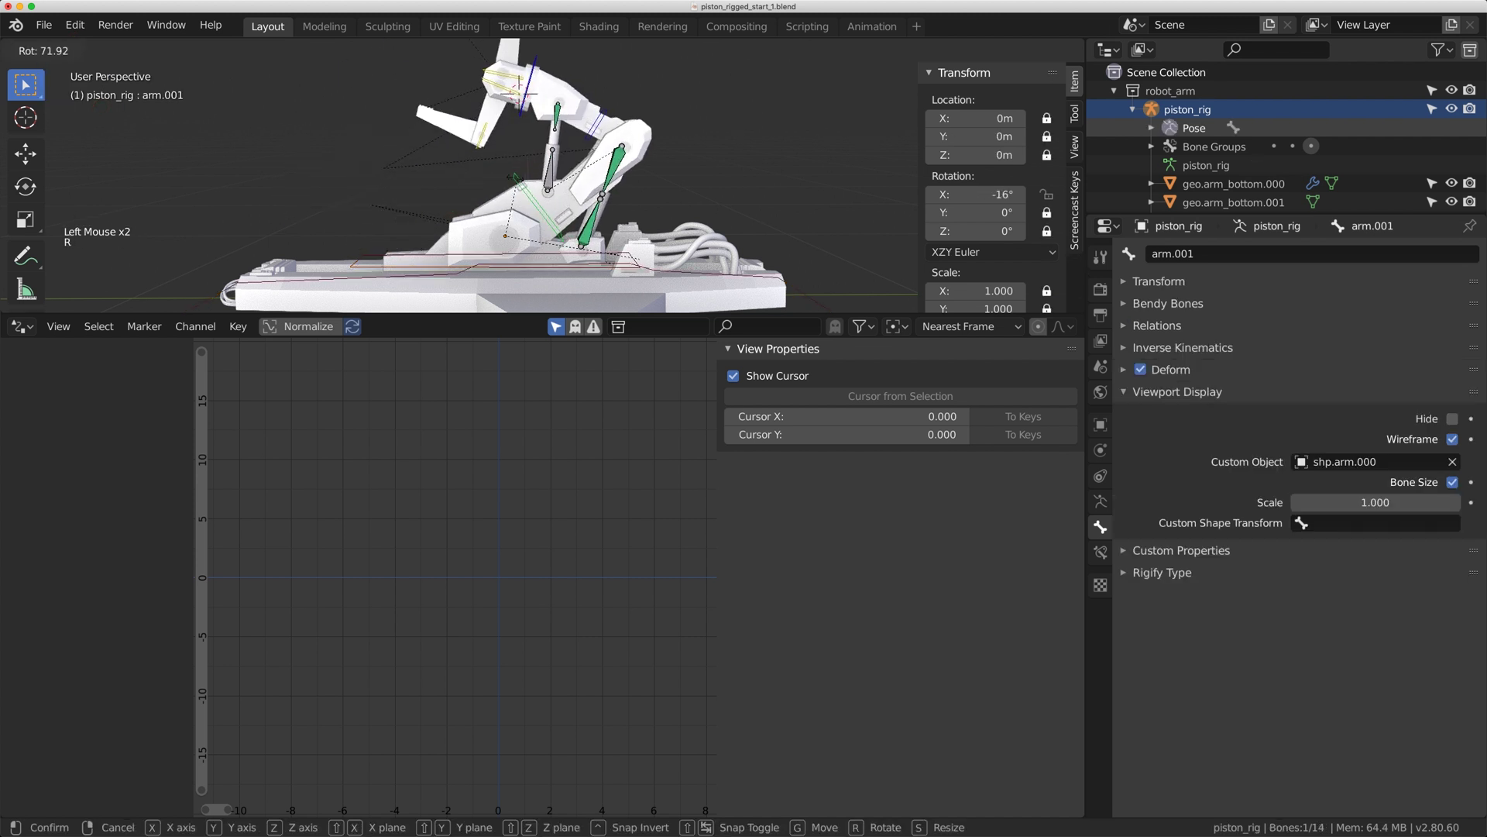
pyautogui.hotkey('alt', 'r')
pyautogui.scroll(-2, 507, 186)
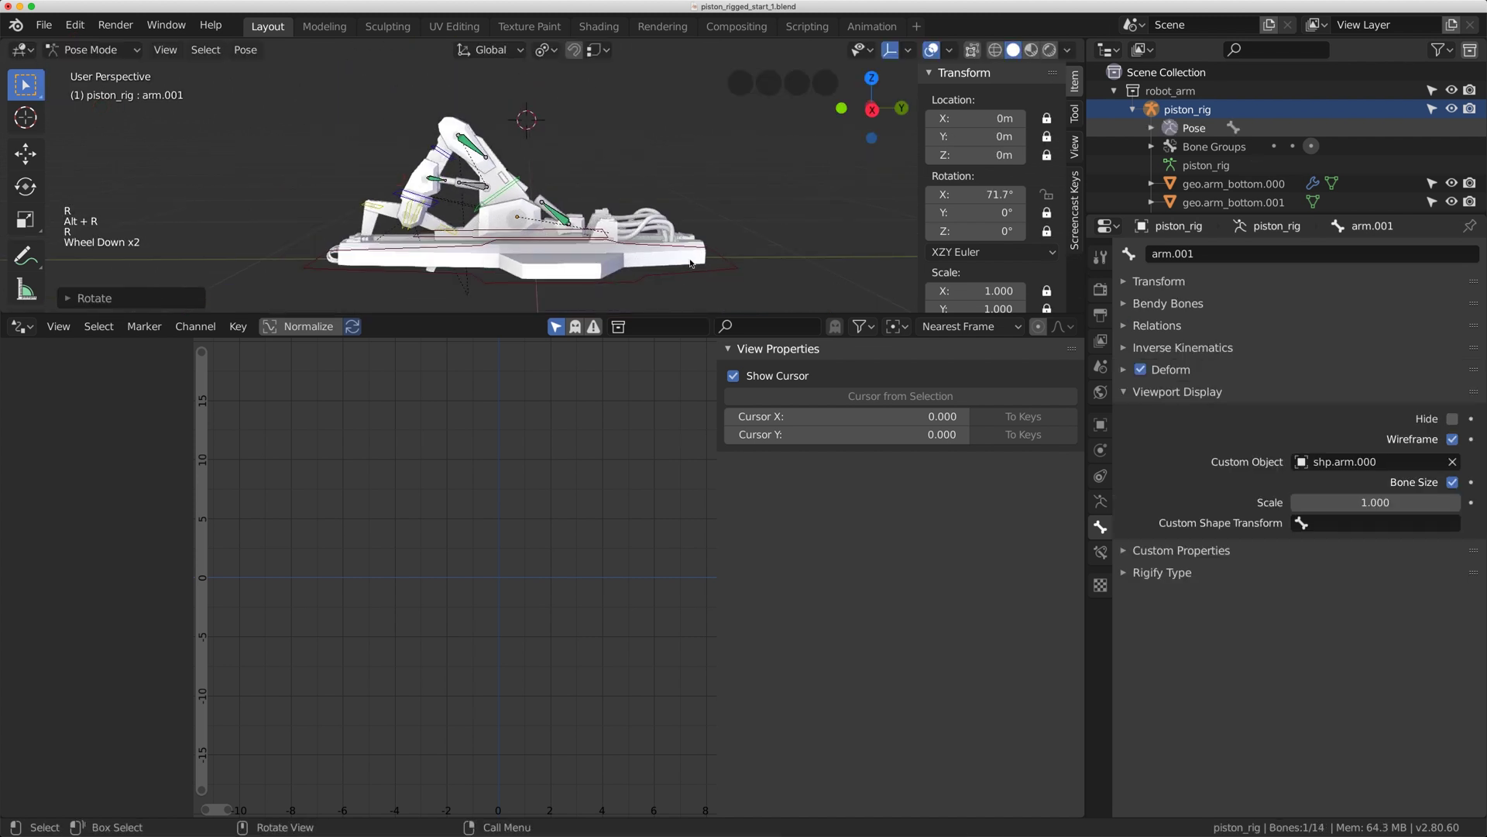
# Rotate the base control bone root.001 as a test, and clear its rotation.
pyautogui.click(465, 263)
pyautogui.press('r')
pyautogui.click(526, 117)
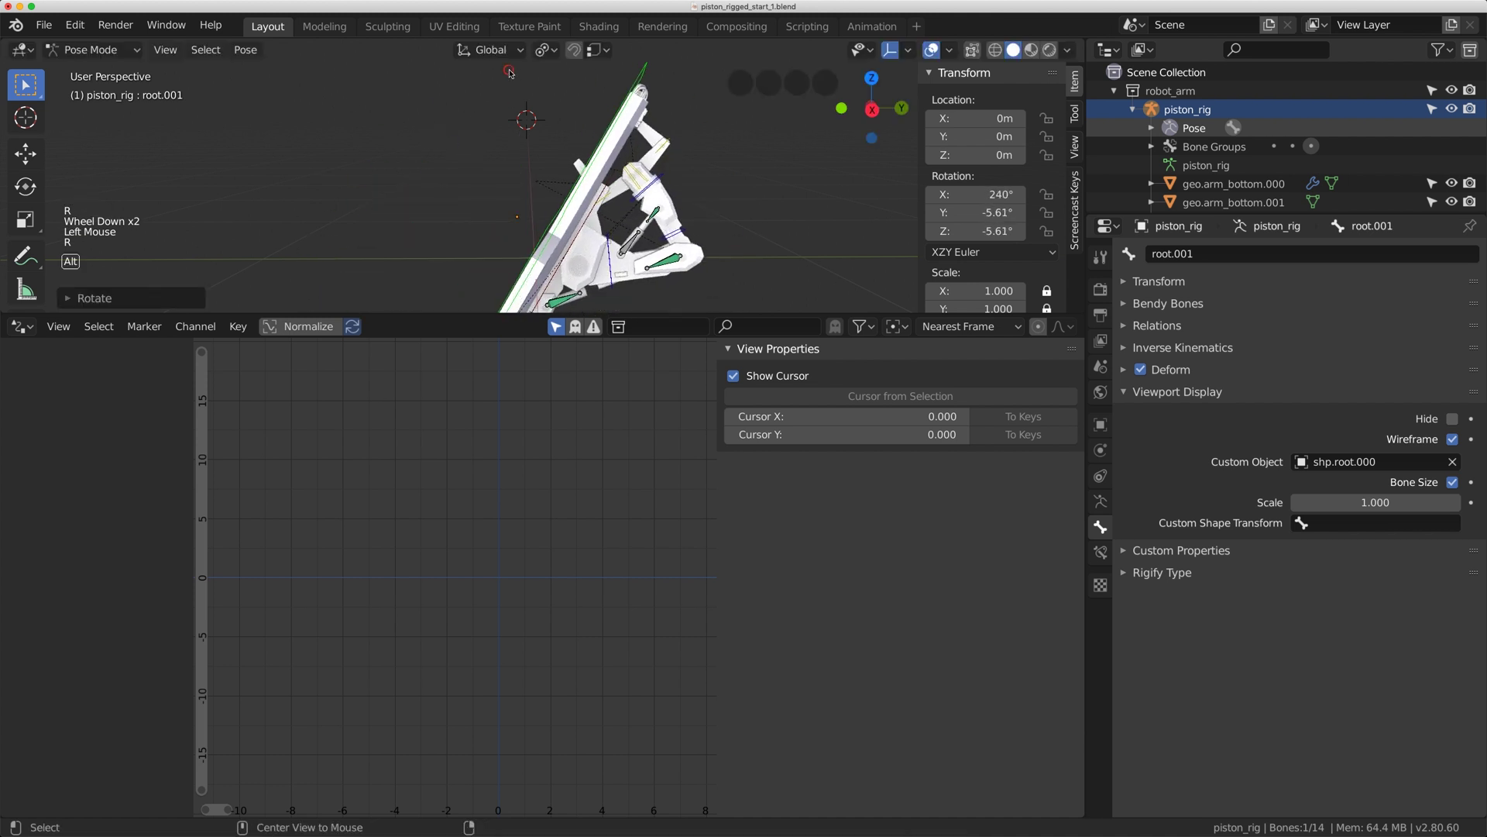
pyautogui.hotkey('alt', 'r')
# Select the lower arm's control bone arm.001 and rotate it to about 54.2° on X.
pyautogui.scroll(3, 515, 114)
pyautogui.scroll(2, 515, 242)
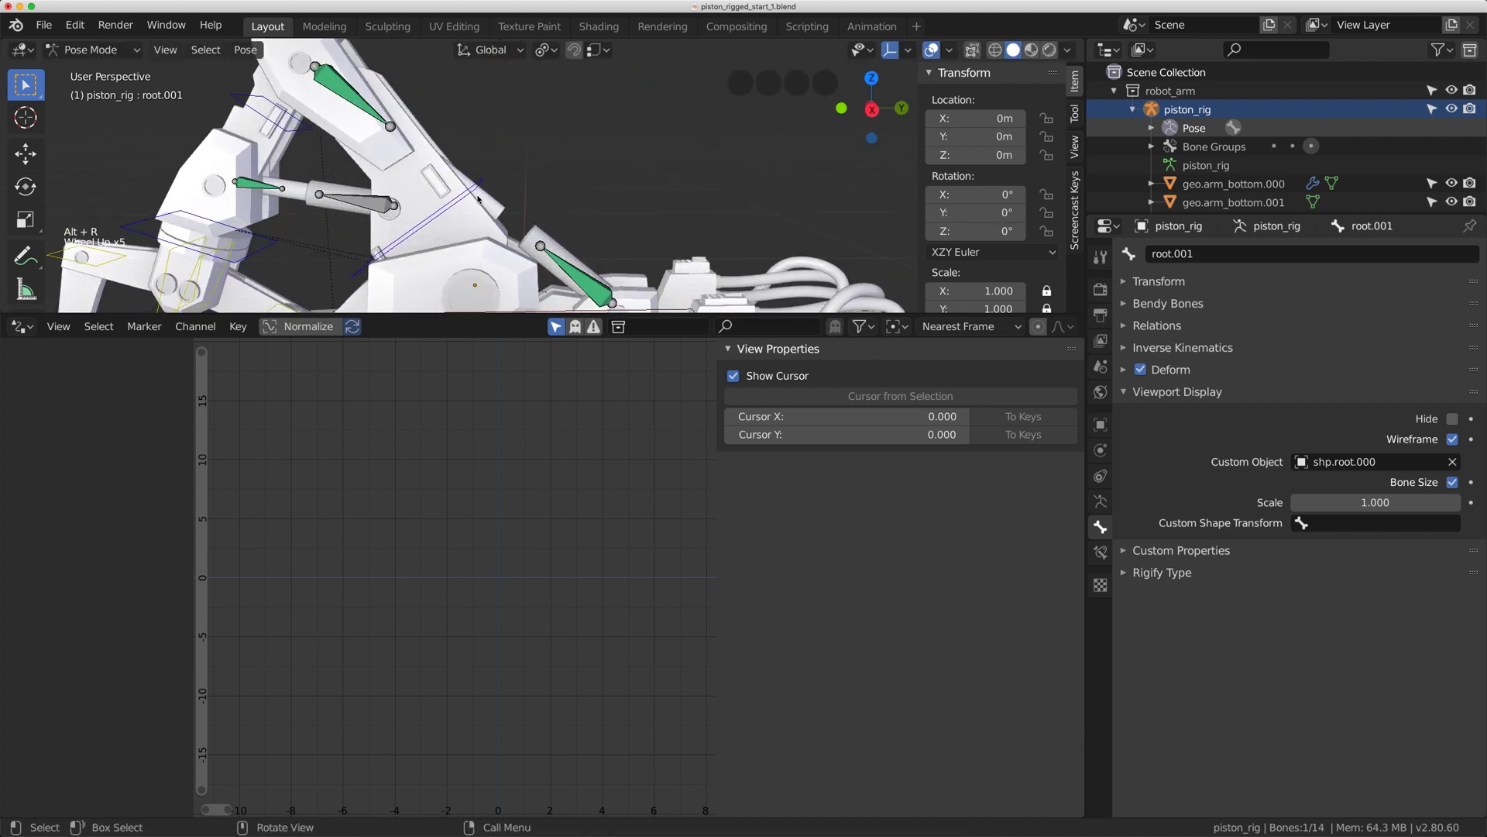
pyautogui.click(474, 192)
pyautogui.moveTo(976, 194); pyautogui.dragTo(921, 194)
# Return to Object Mode, select the upper piston rod, and set its piston shape key's driver expression to 1-var.
pyautogui.click(119, 54)
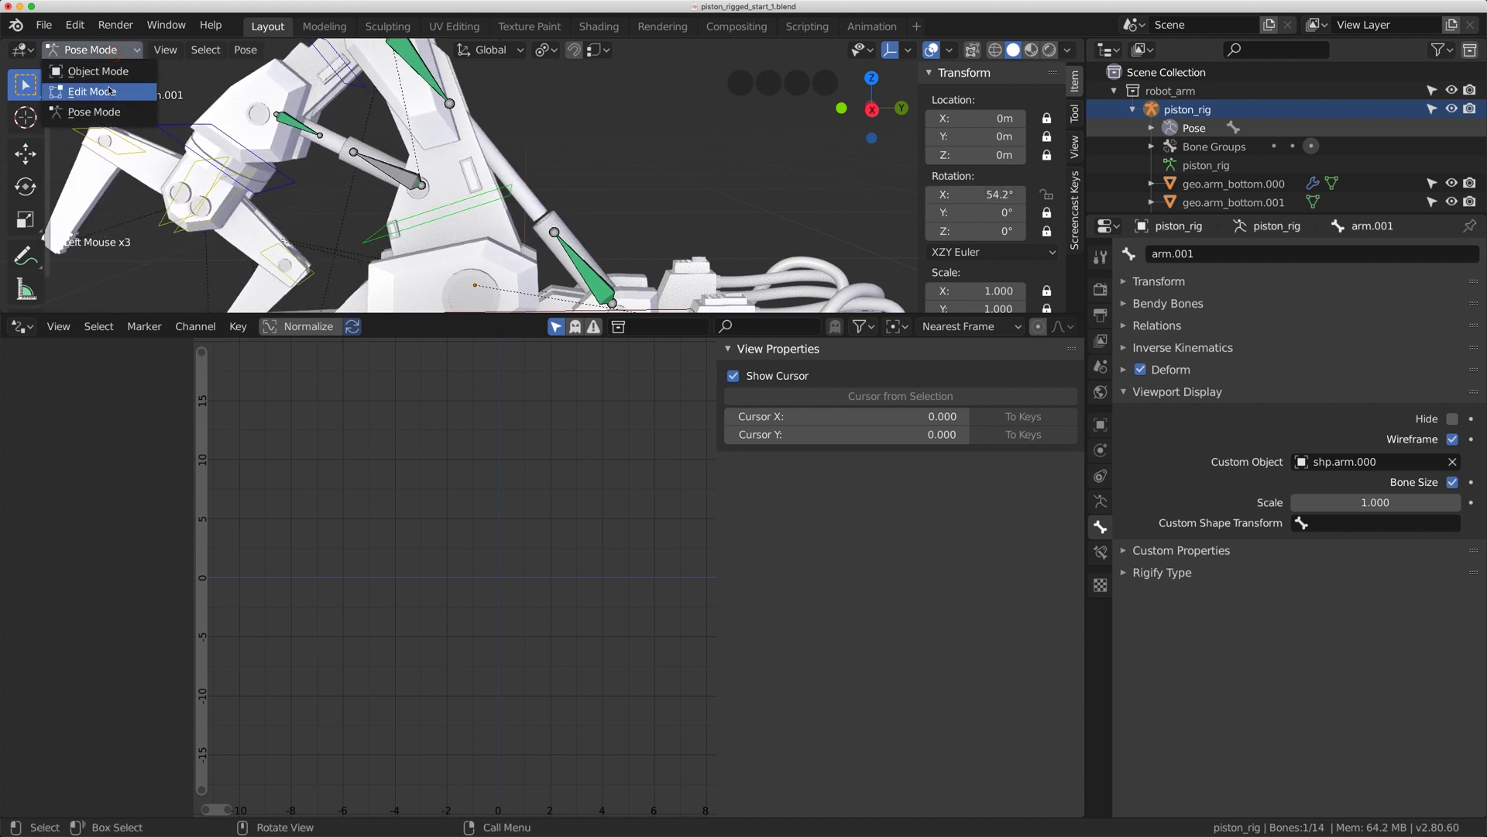
pyautogui.click(110, 77)
pyautogui.click(524, 184)
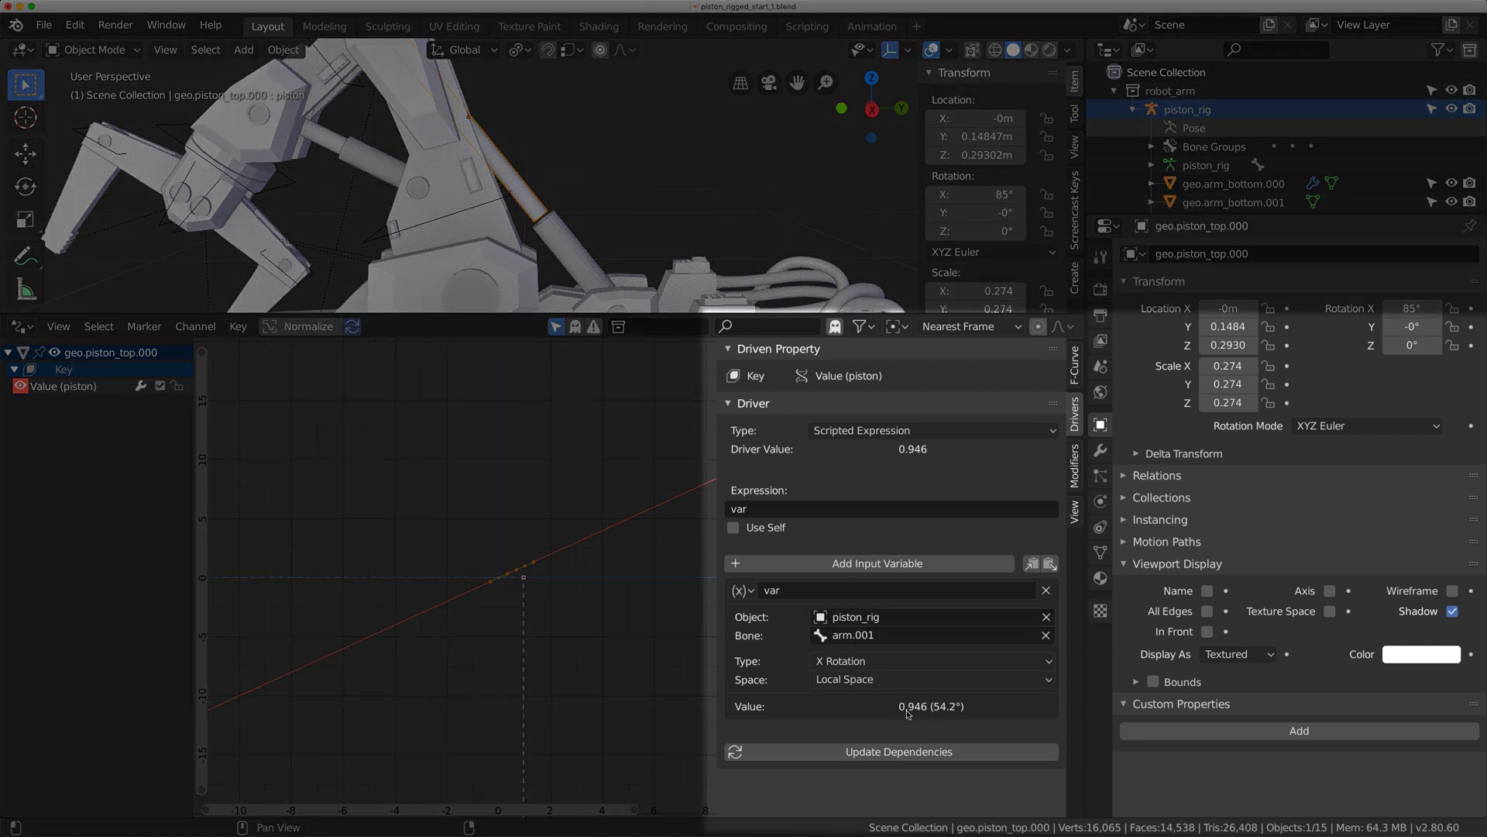
pyautogui.click(1102, 552)
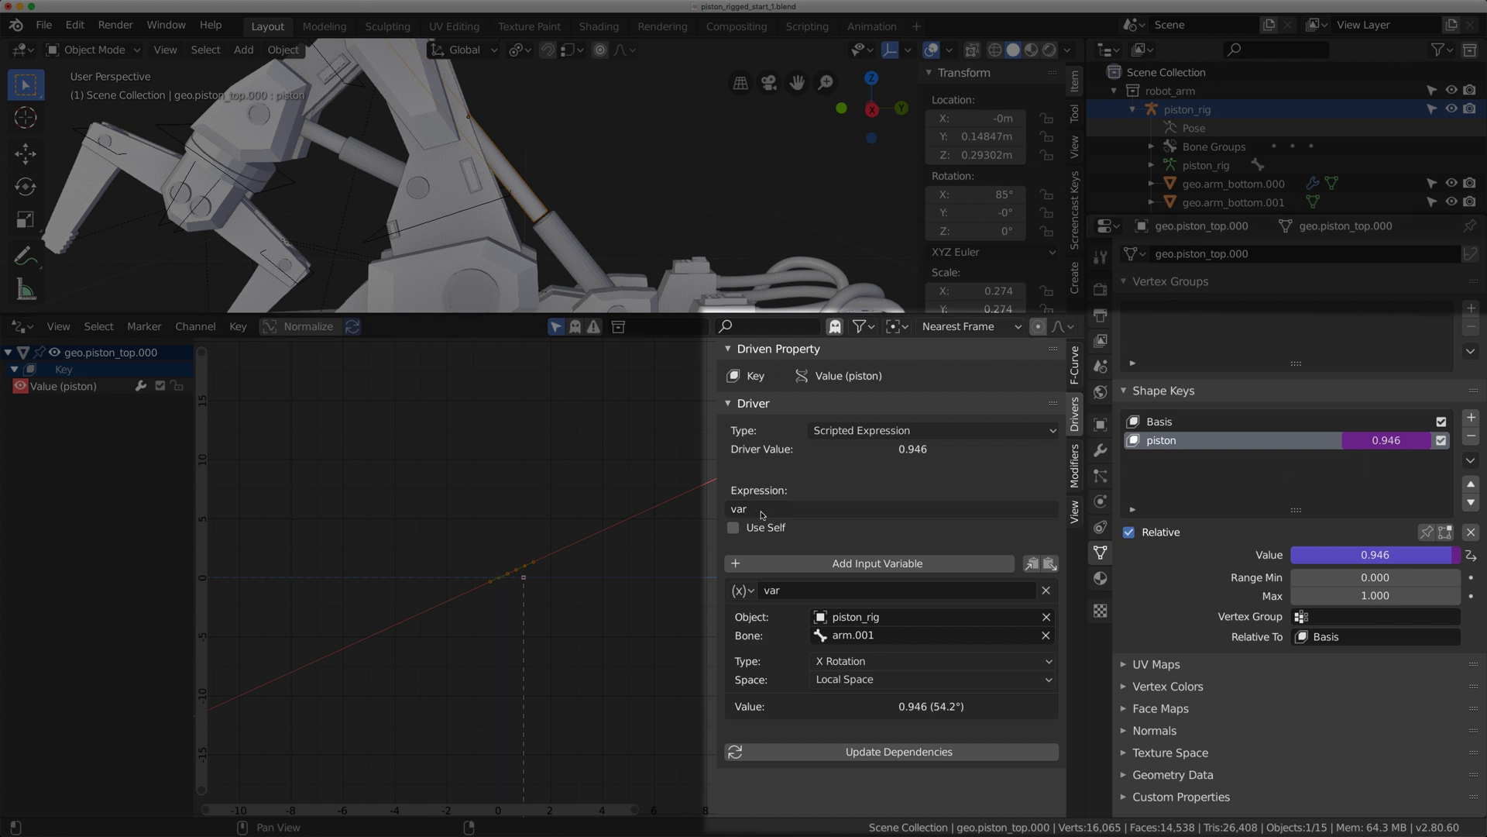
pyautogui.click(730, 509)
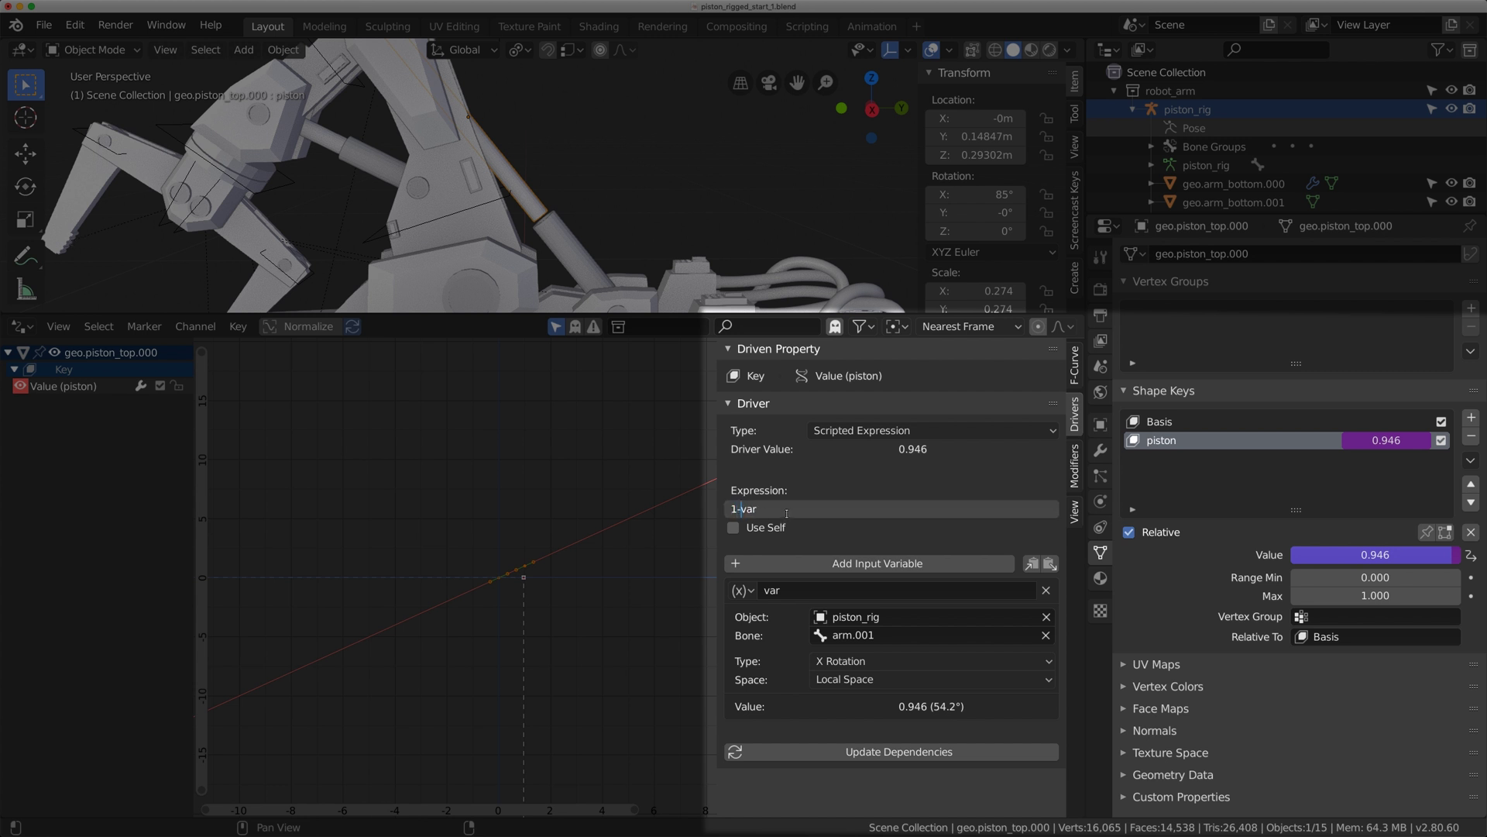
pyautogui.press('Return')
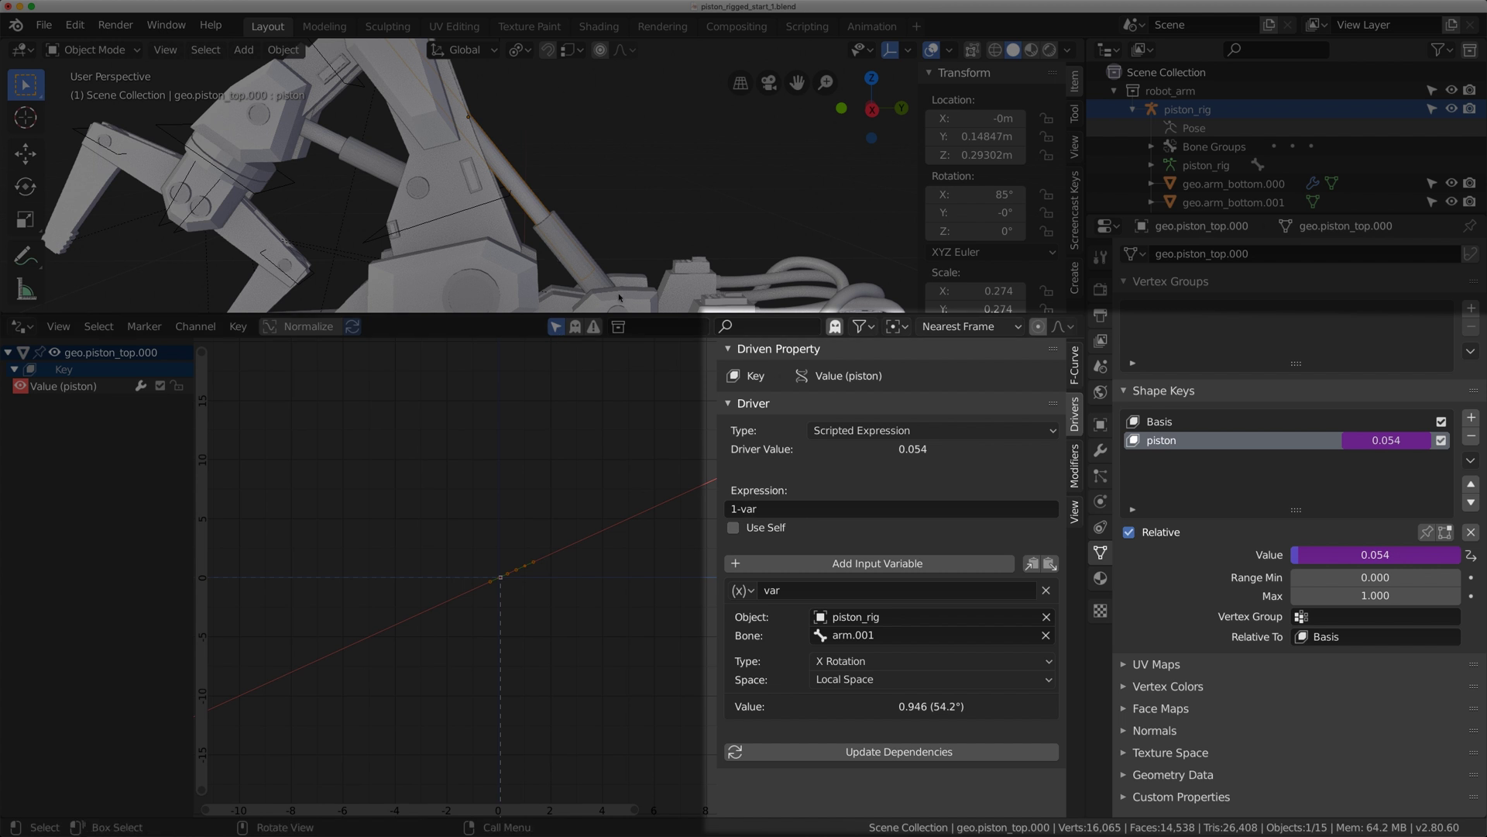
# Rotate bone arm.001 of piston_rig to about -0.9° on X in Pose Mode, and return to Object Mode.
pyautogui.click(509, 199)
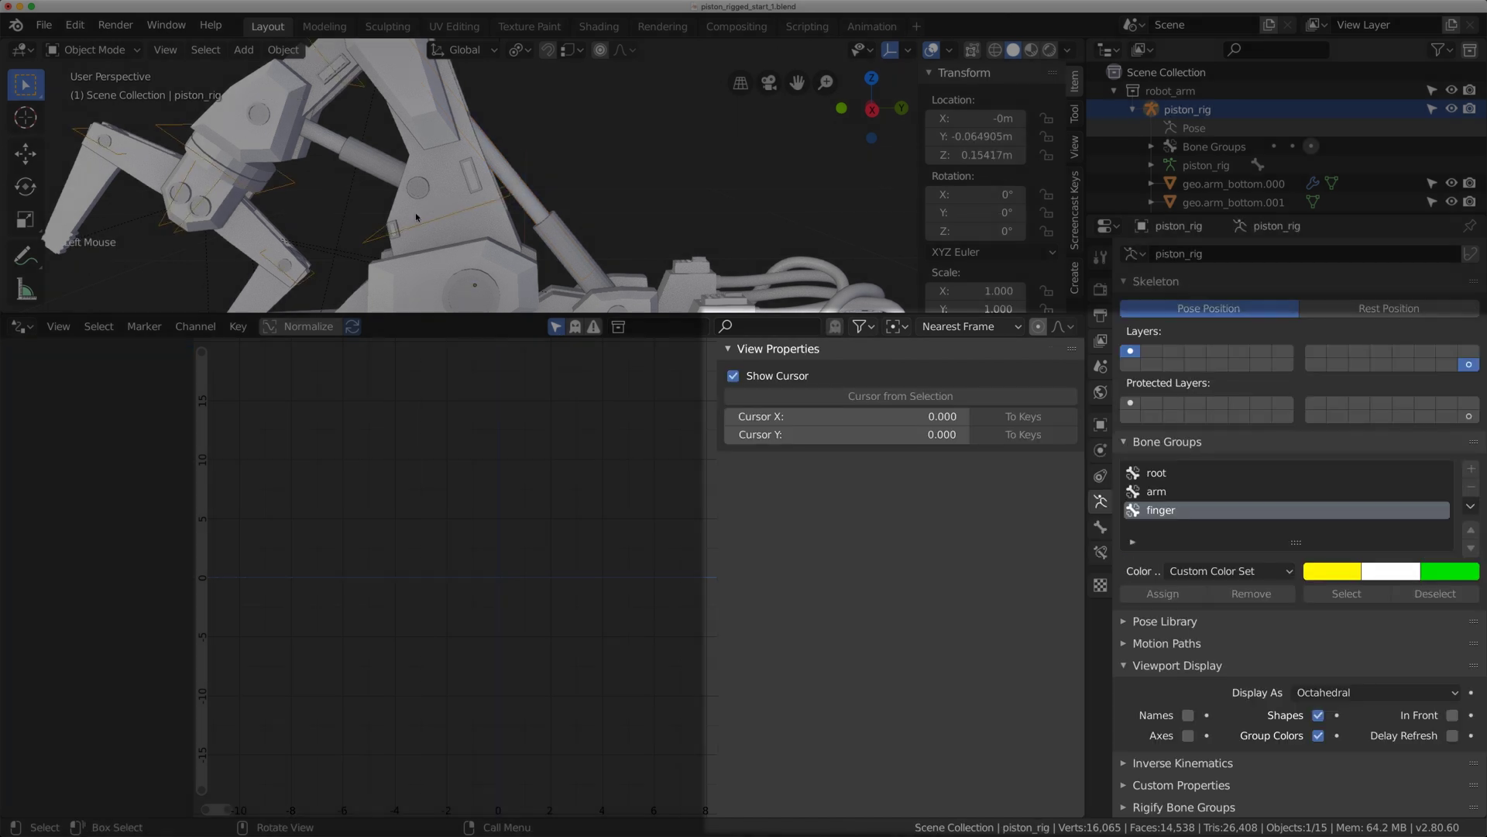
pyautogui.hotkey('ctrl', 'Tab')
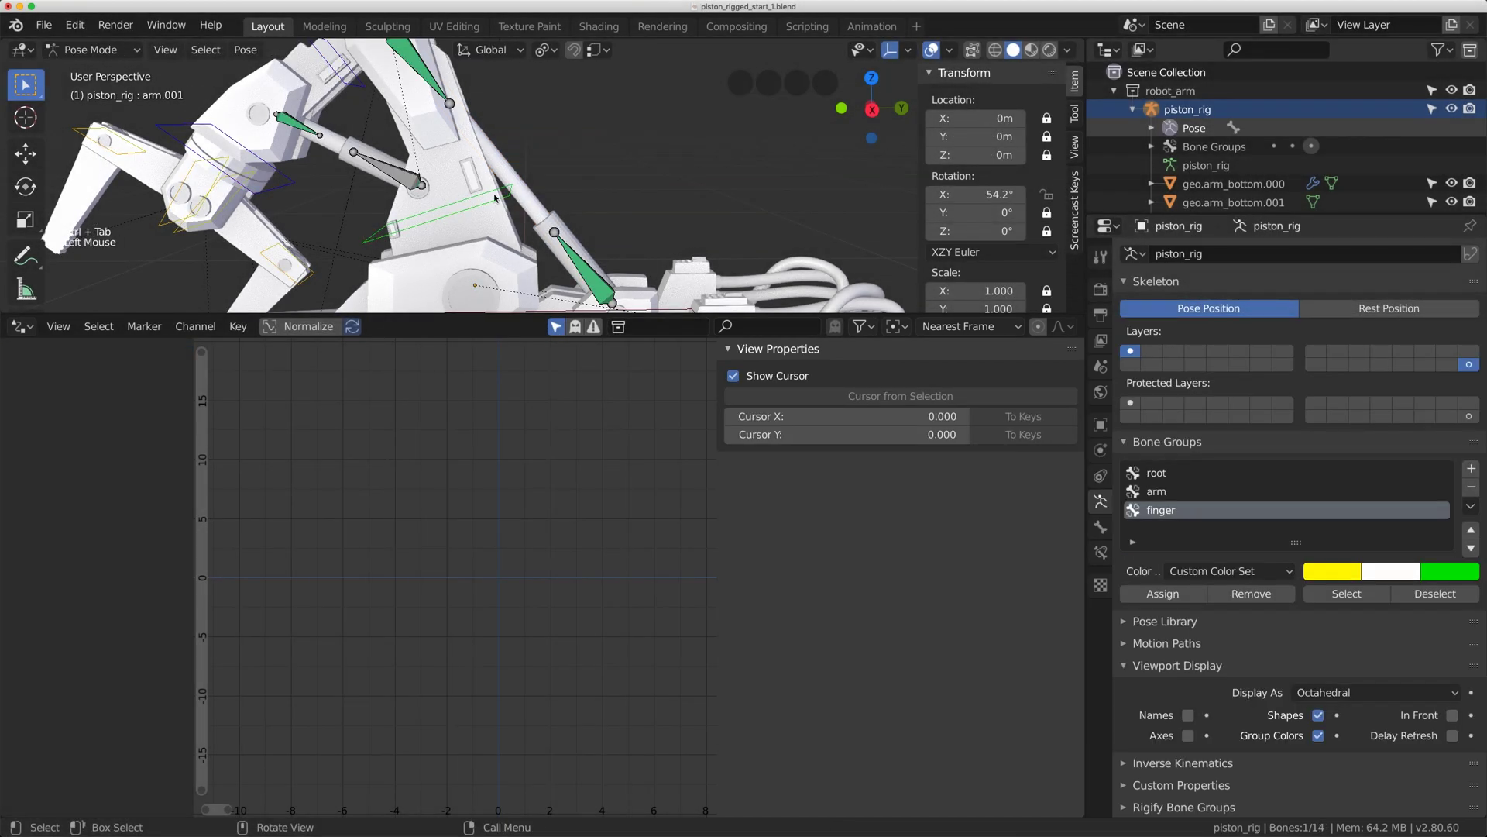
pyautogui.moveTo(495, 197); pyautogui.dragTo(491, 178, button='middle')
pyautogui.press('r')
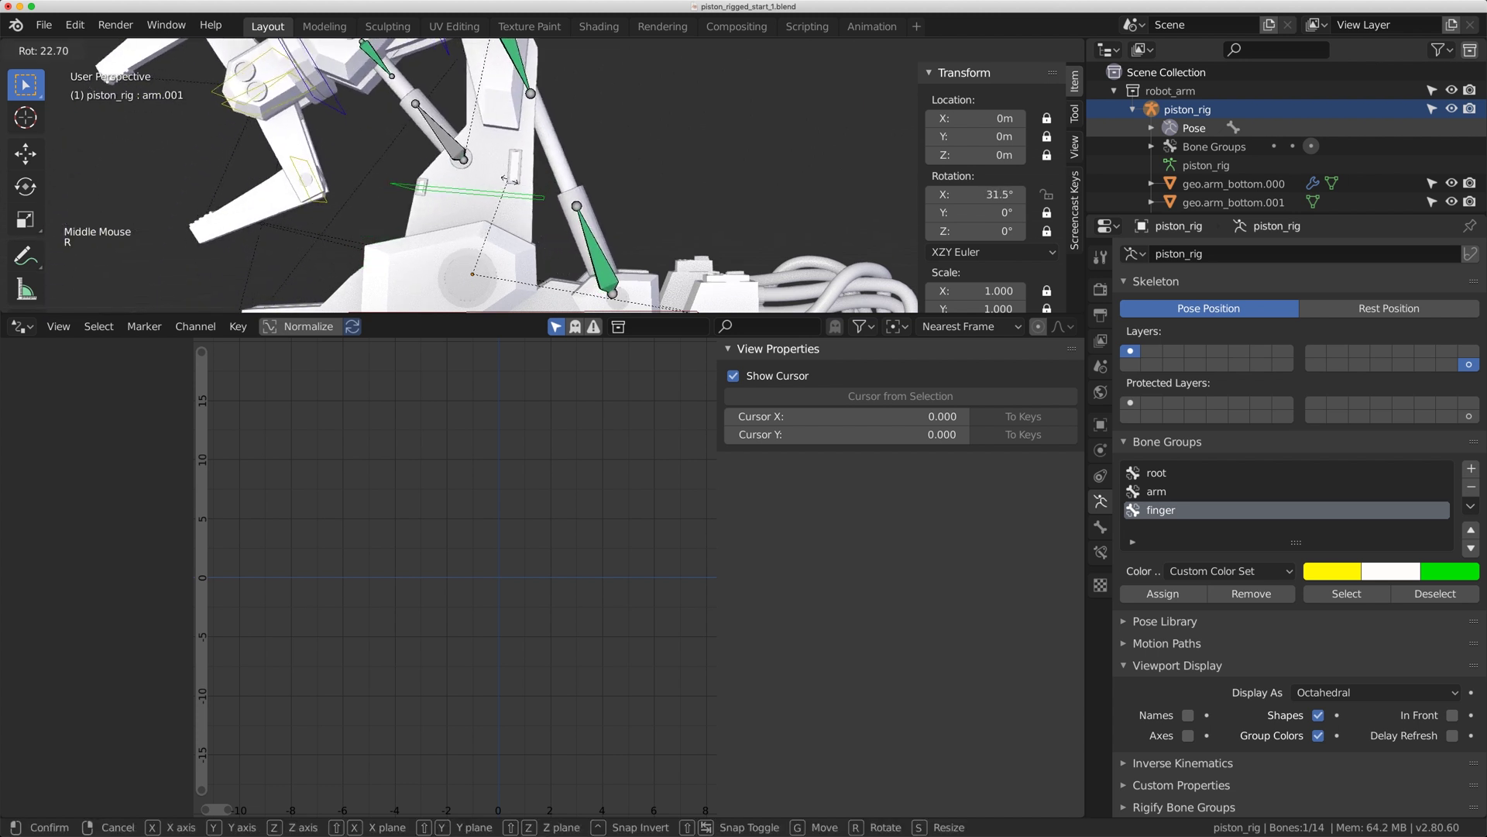
pyautogui.click(628, 171)
pyautogui.hotkey('ctrl', 'Tab')
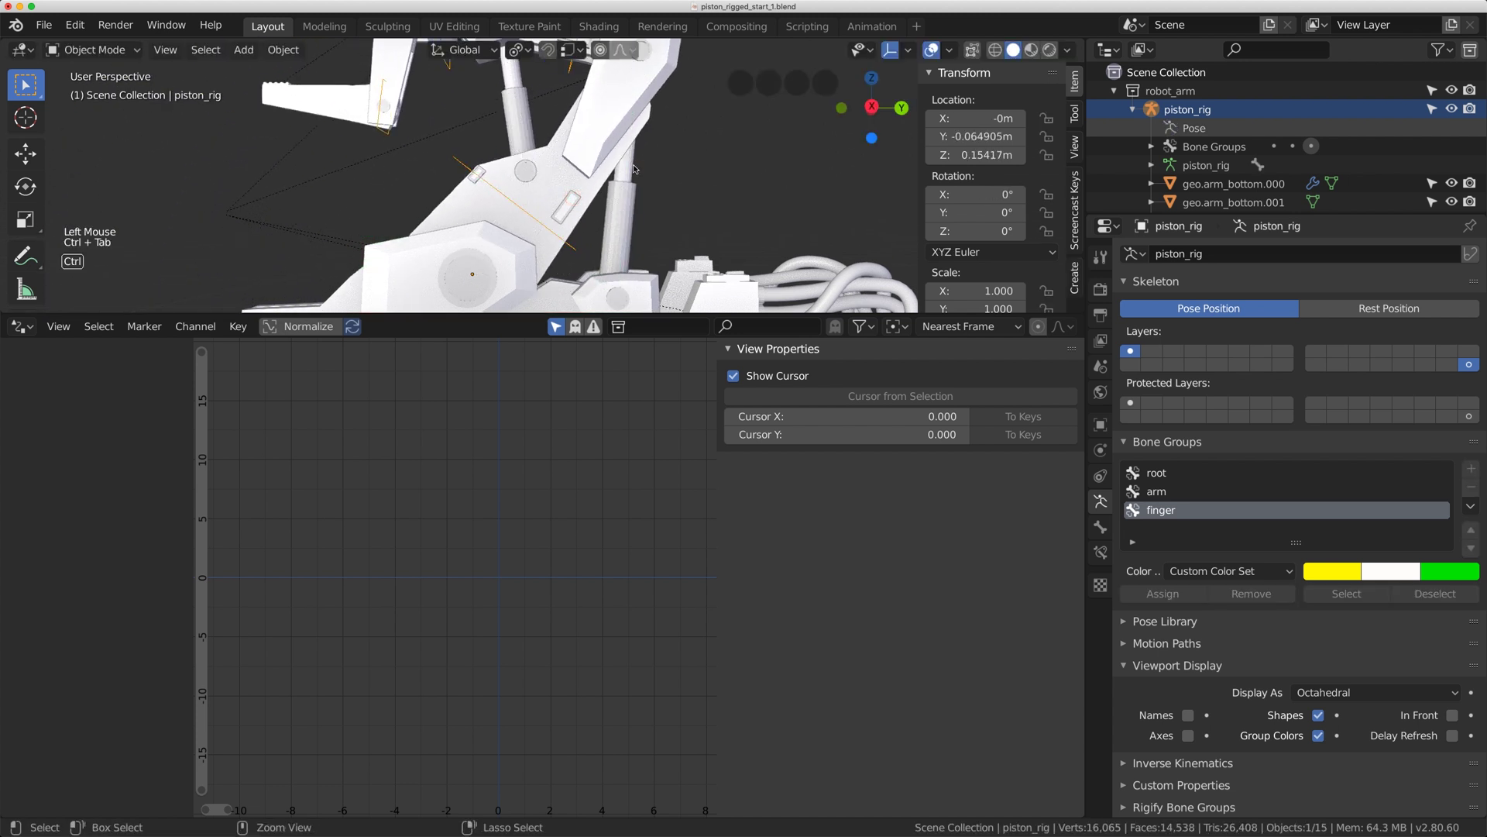
# Select the upper piston rod geo.piston_top.000 and enable In Front in its viewport display settings.
pyautogui.click(633, 177)
pyautogui.scroll(-2, 598, 232)
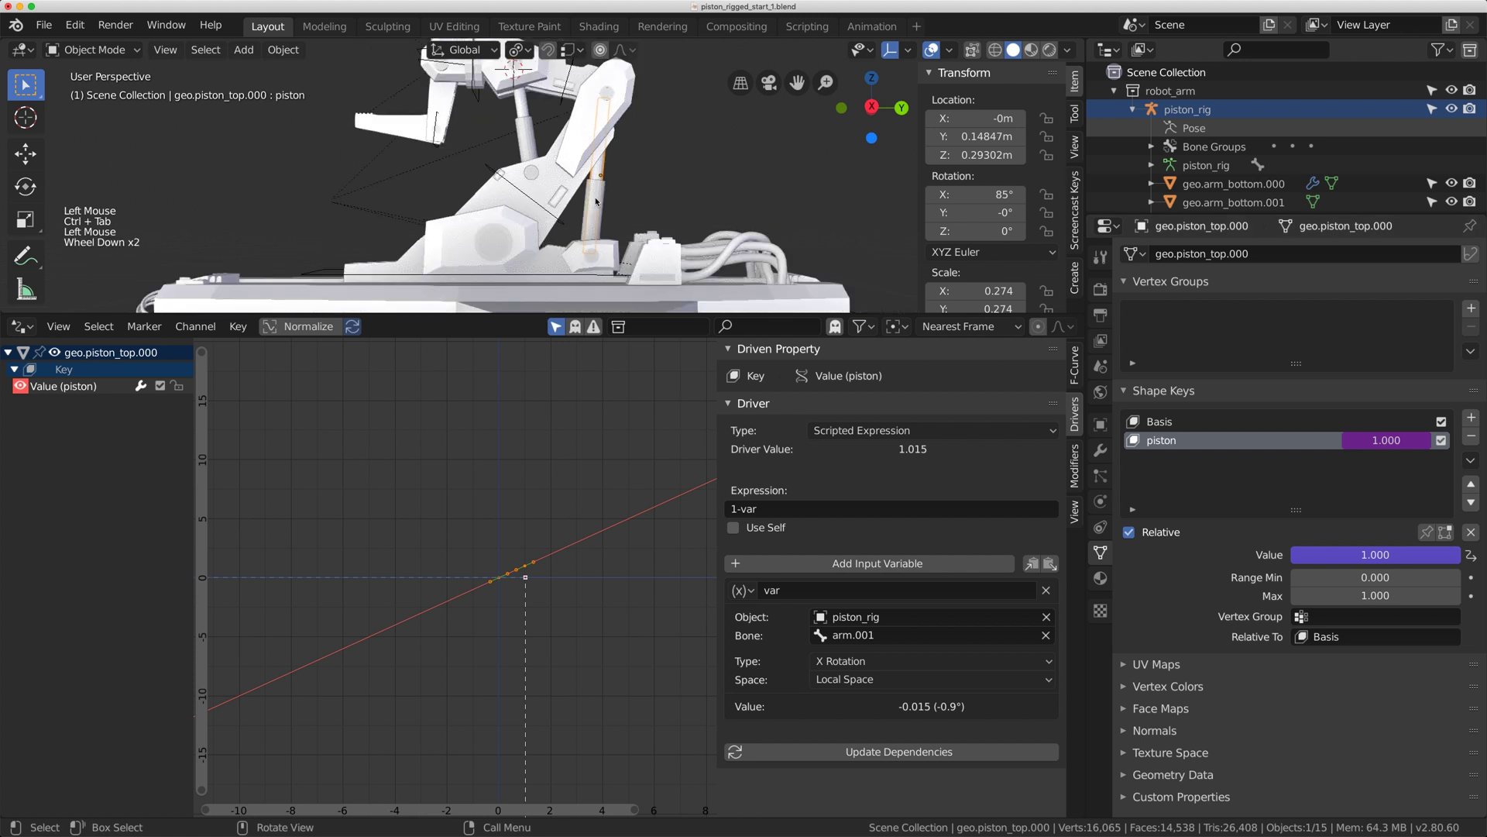
pyautogui.keyDown('shift'); pyautogui.scroll(1, 598, 233); pyautogui.keyUp('shift')
pyautogui.scroll(-1, 598, 188)
pyautogui.keyDown('shift'); pyautogui.moveTo(598, 240); pyautogui.dragTo(595, 189, button='middle'); pyautogui.keyUp('shift')
pyautogui.moveTo(595, 188); pyautogui.dragTo(598, 188, button='middle')
pyautogui.scroll(1, 598, 188)
pyautogui.scroll(2, 598, 188)
pyautogui.scroll(-1, 598, 189)
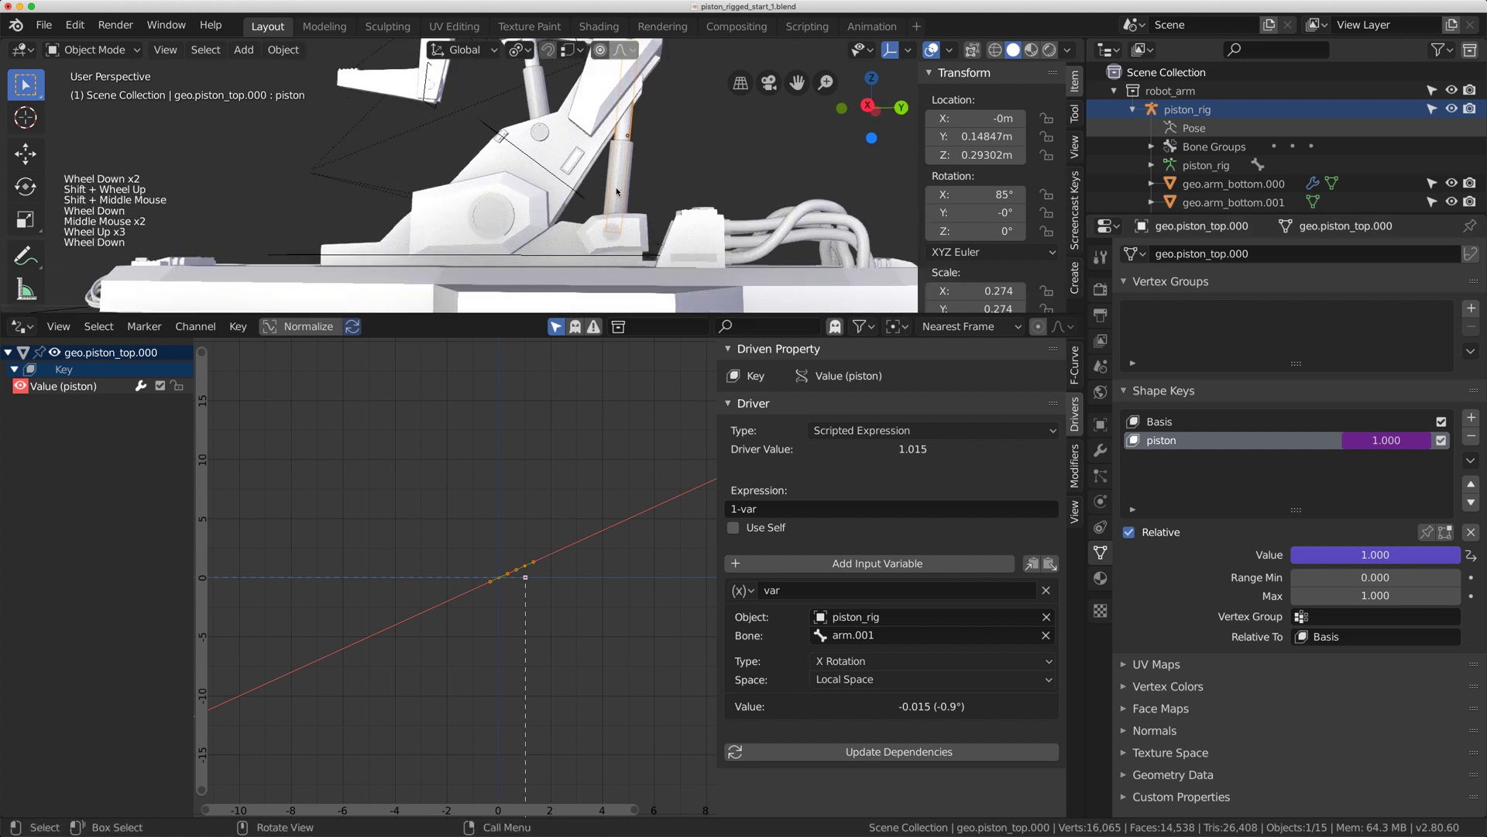
pyautogui.scroll(1, 1075, 434)
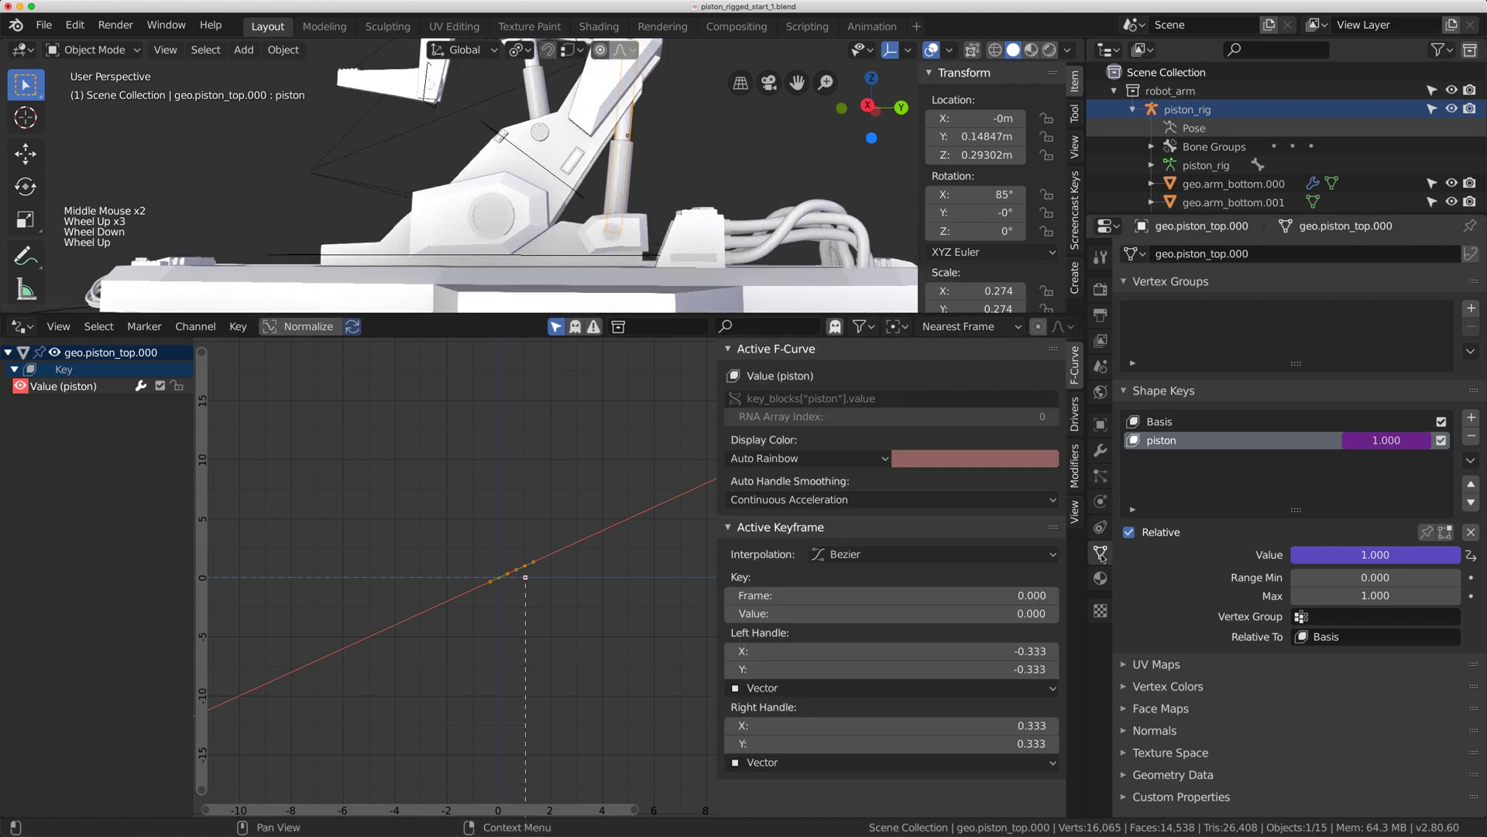
pyautogui.click(1101, 424)
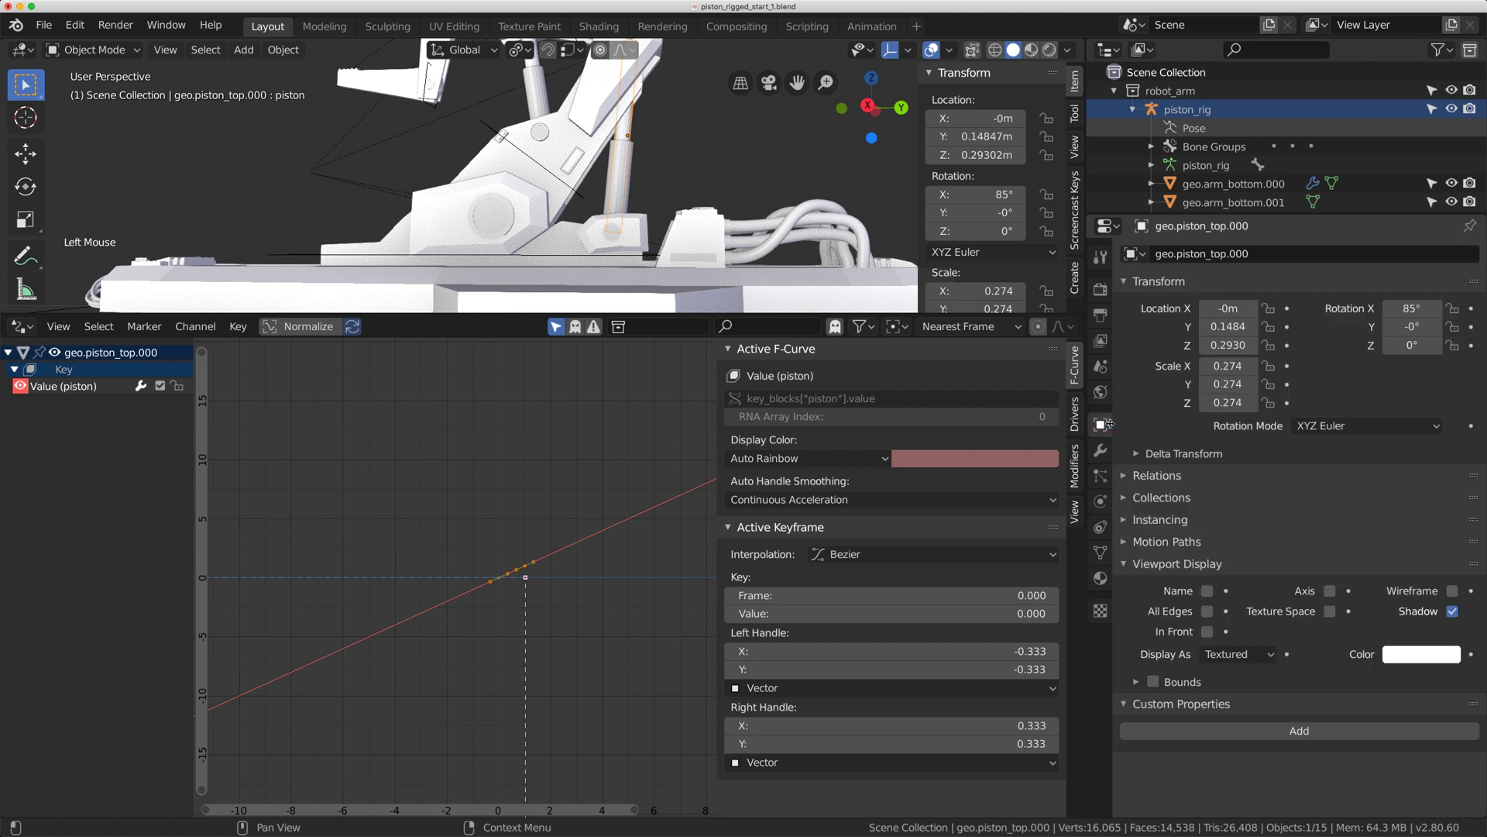
pyautogui.click(1206, 633)
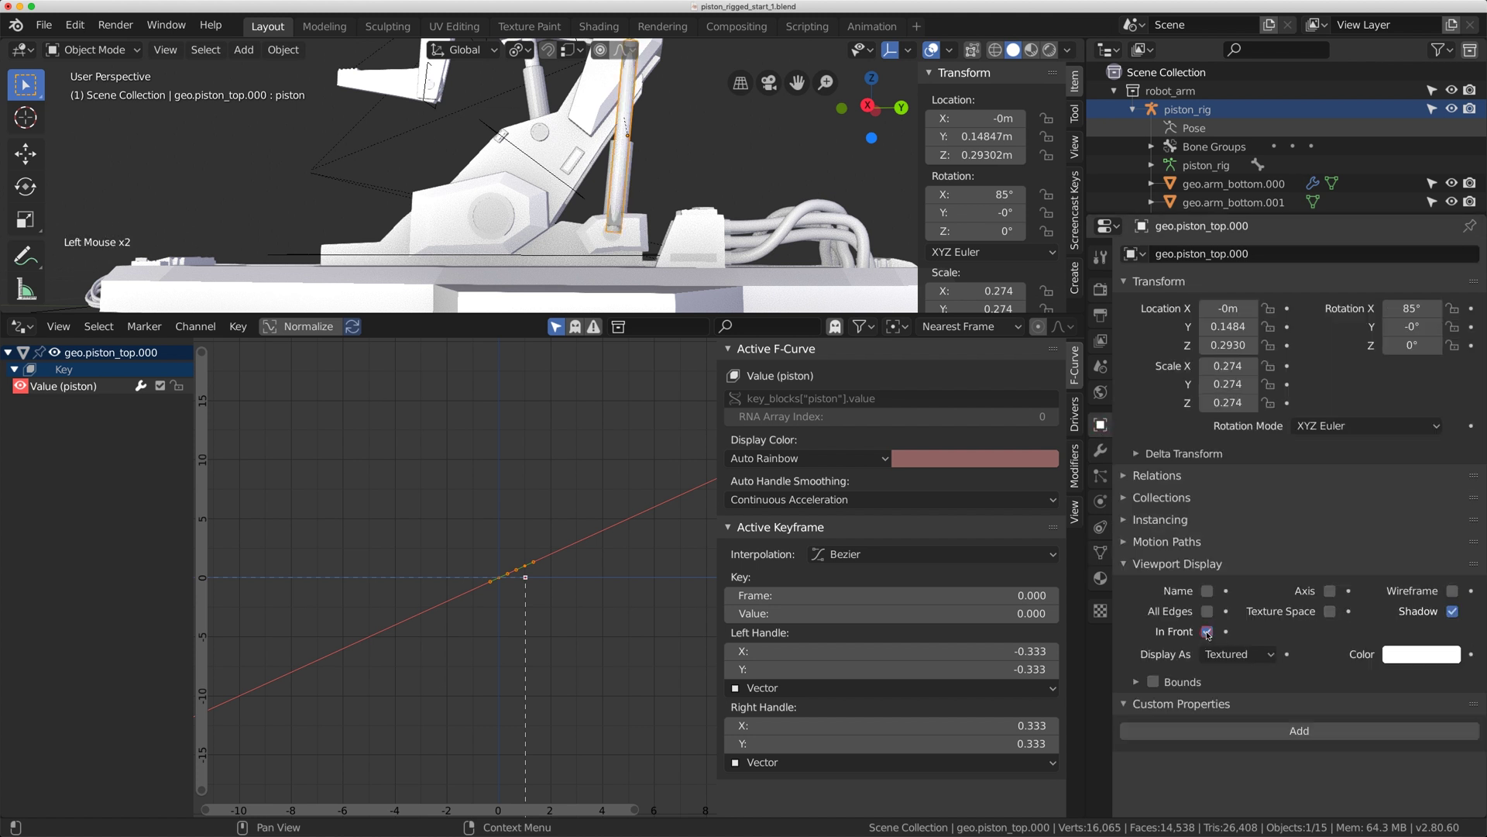
# Put piston_rig back in Pose Mode and rotate bone arm.001 to examine how the piston rod stretches.
pyautogui.keyDown('shift'); pyautogui.moveTo(567, 190); pyautogui.dragTo(579, 231, button='middle'); pyautogui.keyUp('shift')
pyautogui.moveTo(579, 231); pyautogui.dragTo(571, 240, button='middle')
pyautogui.scroll(-1, 542, 213)
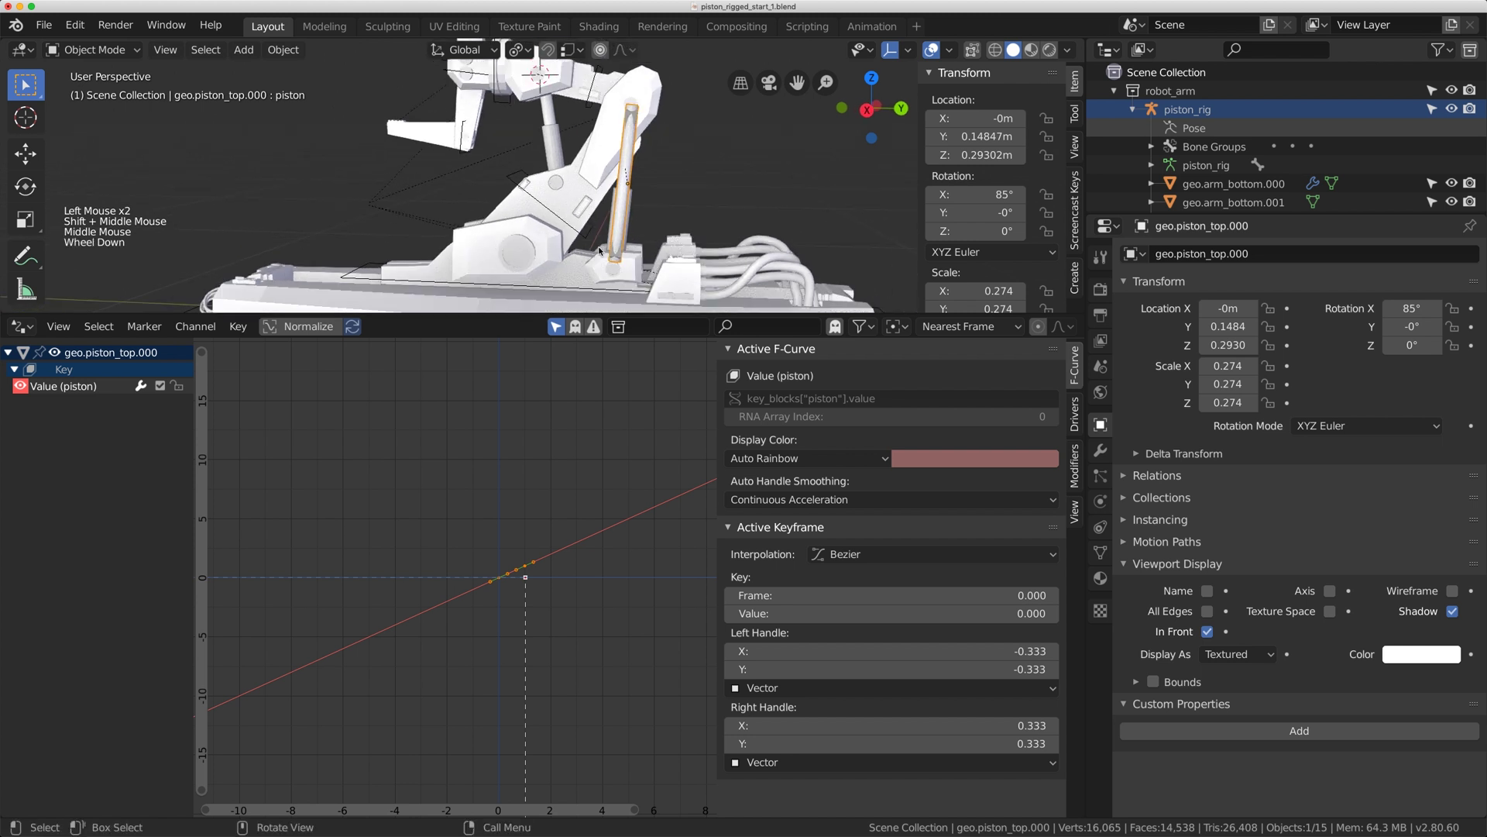
pyautogui.scroll(1, 519, 193)
pyautogui.click(505, 179)
pyautogui.hotkey('ctrl', 'Tab')
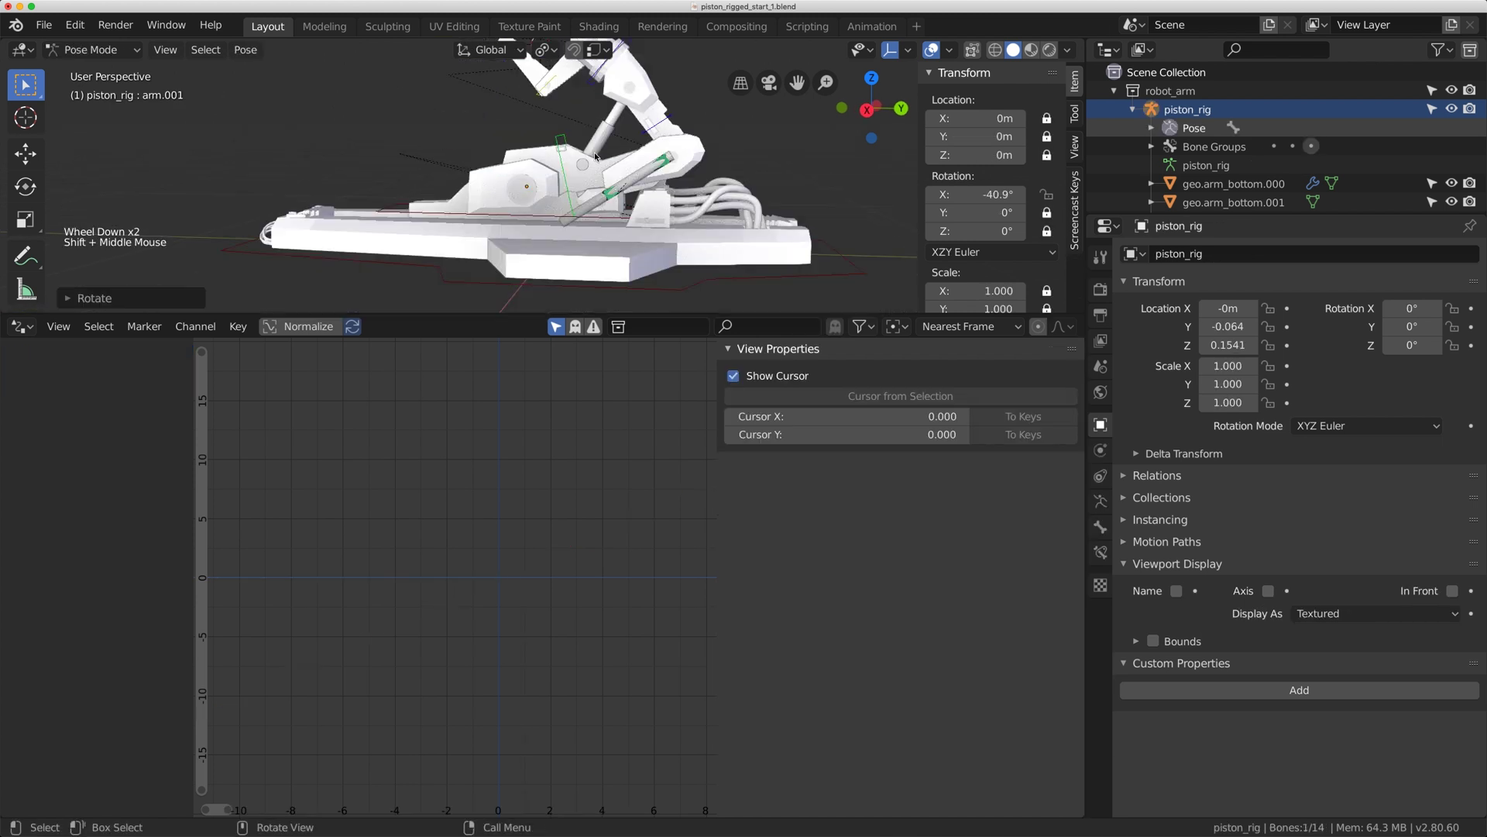
pyautogui.scroll(1, 631, 148)
pyautogui.moveTo(631, 147); pyautogui.dragTo(639, 141, button='middle')
pyautogui.press('r')
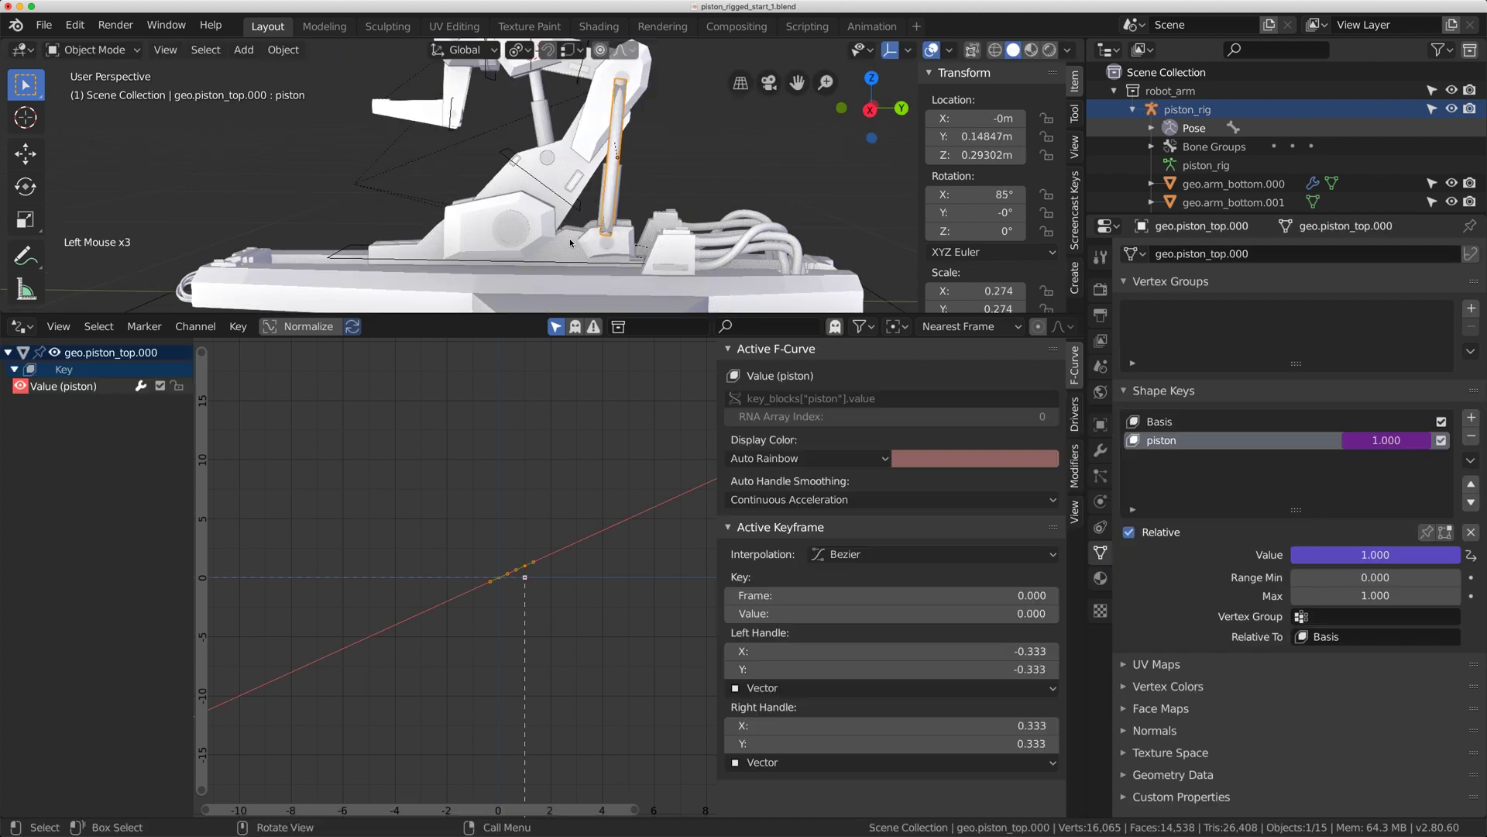
# Select the second piston's upper rod geo.piston_top.001 in Object Mode and isolate it in Local View.
pyautogui.click(544, 98)
pyautogui.keyDown('shift'); pyautogui.moveTo(532, 180); pyautogui.dragTo(550, 211, button='middle'); pyautogui.keyUp('shift')
pyautogui.moveTo(550, 210); pyautogui.dragTo(569, 213, button='middle')
pyautogui.scroll(-1, 569, 213)
pyautogui.scroll(-3, 570, 213)
pyautogui.scroll(2, 570, 213)
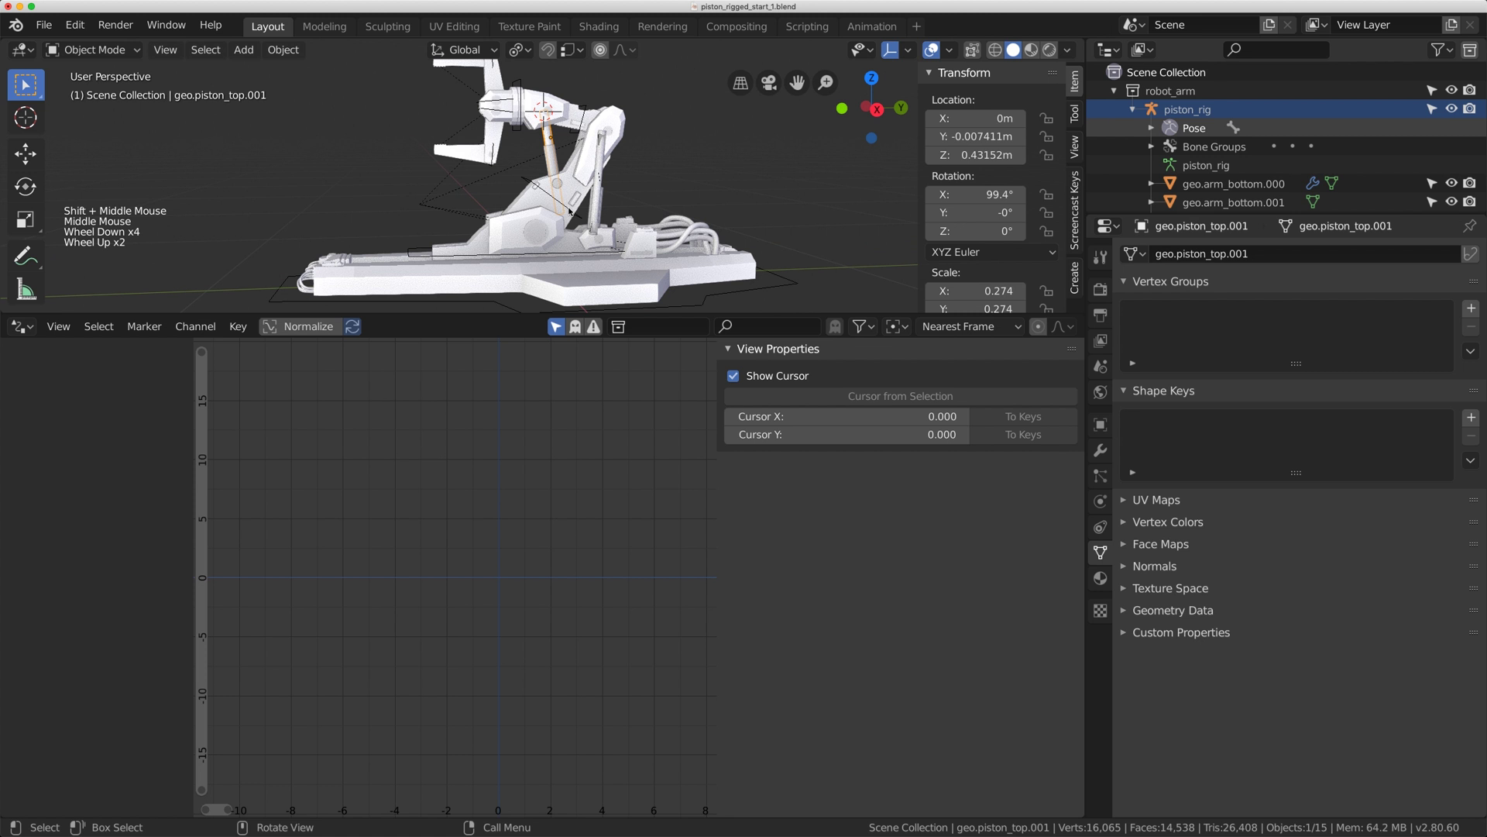
pyautogui.click(165, 50)
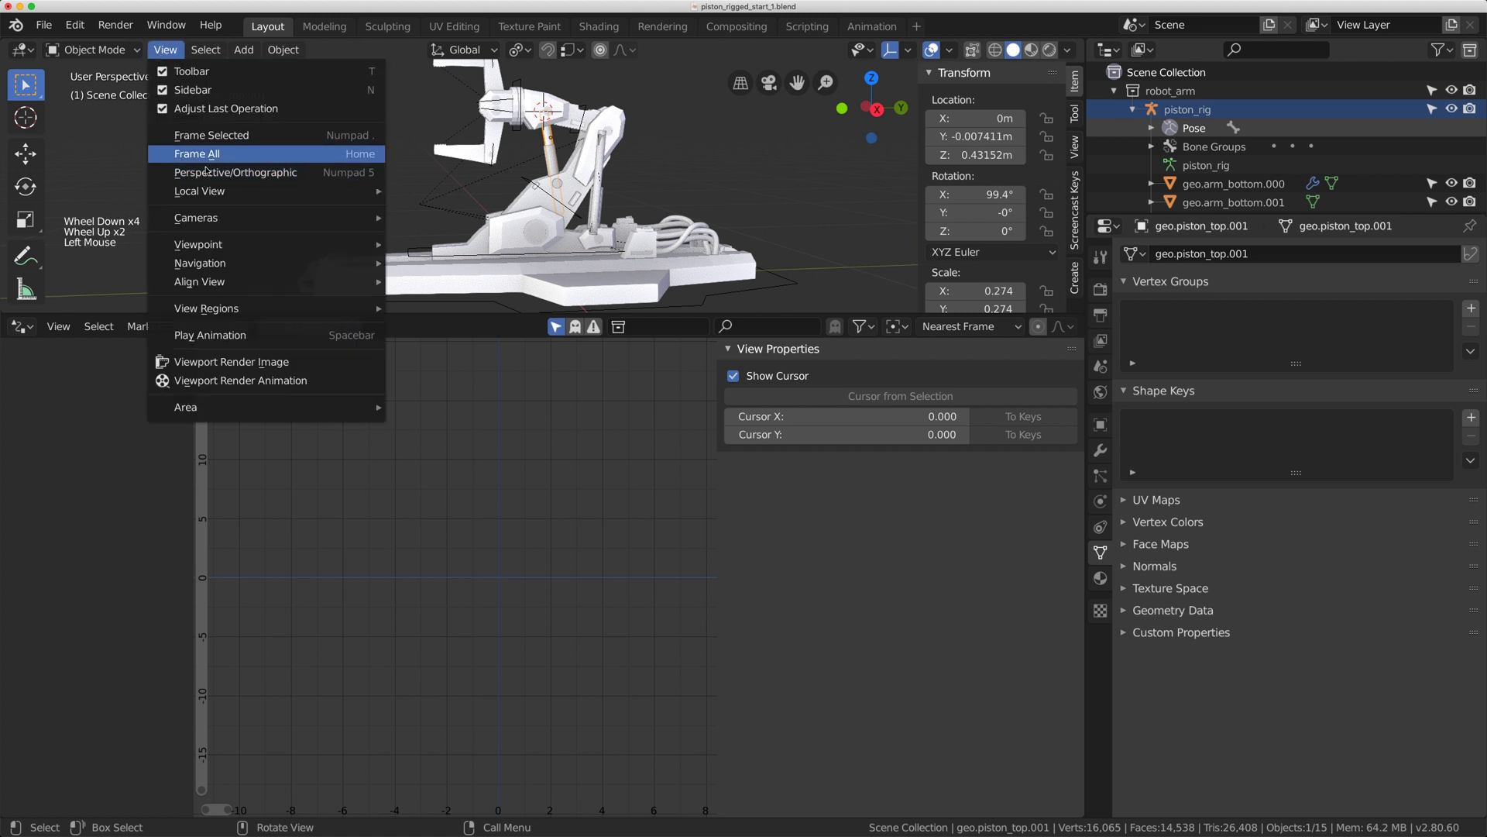
pyautogui.moveTo(214, 191)
pyautogui.click(454, 191)
# Enter Edit Mode on the isolated rod with X-ray enabled and select the vertices at its lower end.
pyautogui.moveTo(593, 198); pyautogui.dragTo(538, 195, button='middle')
pyautogui.press('Tab')
pyautogui.hotkey('alt', 'z')
pyautogui.scroll(-1, 558, 159)
pyautogui.scroll(1, 538, 195)
pyautogui.scroll(-1, 535, 200)
pyautogui.press('g')
pyautogui.rightClick(535, 199)
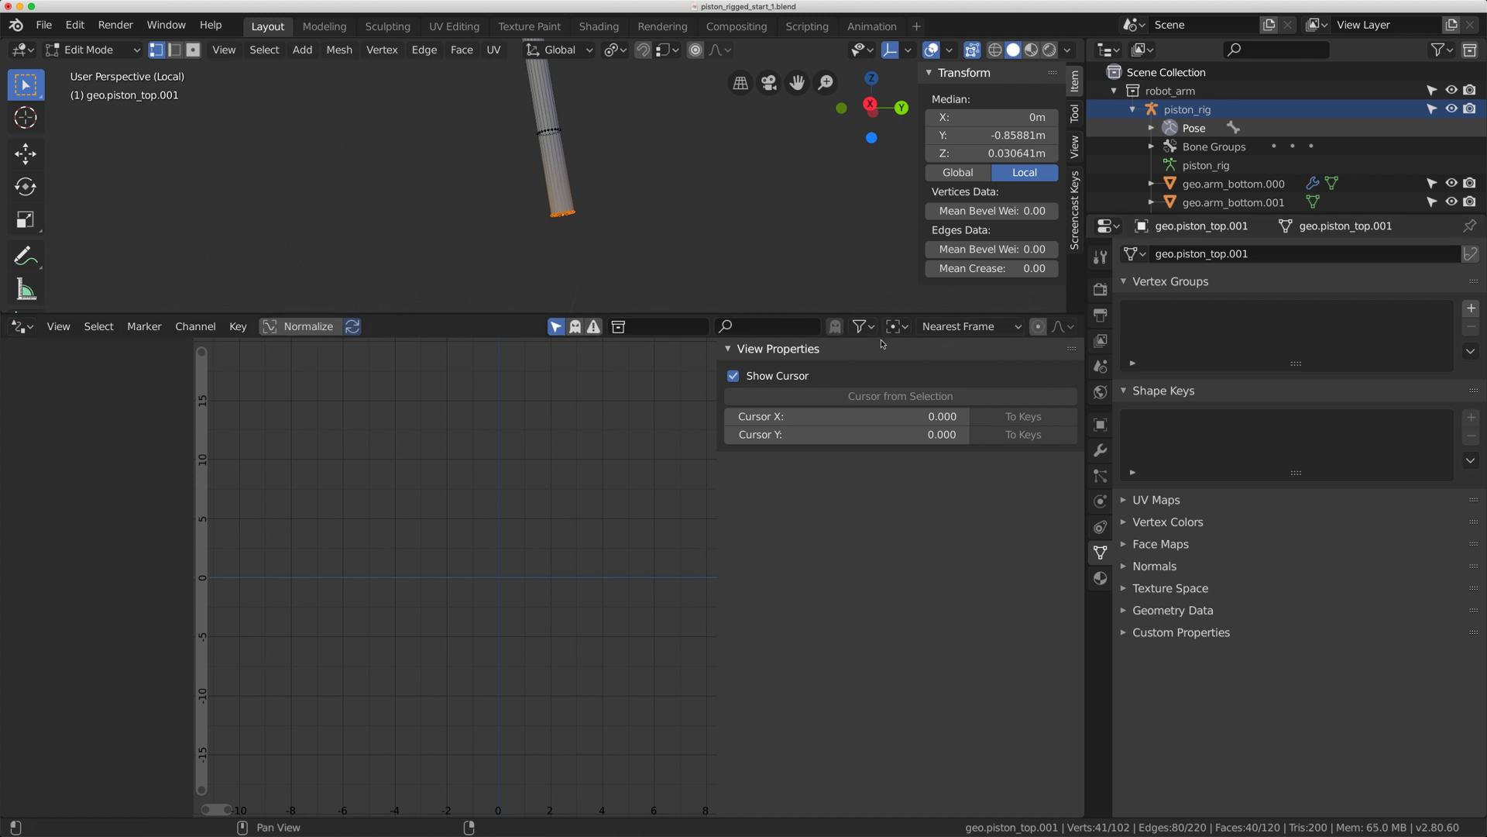
# Return to Object Mode, add a Basis and a piston shape key to the rod, and set the piston value to 1.000.
pyautogui.click(90, 53)
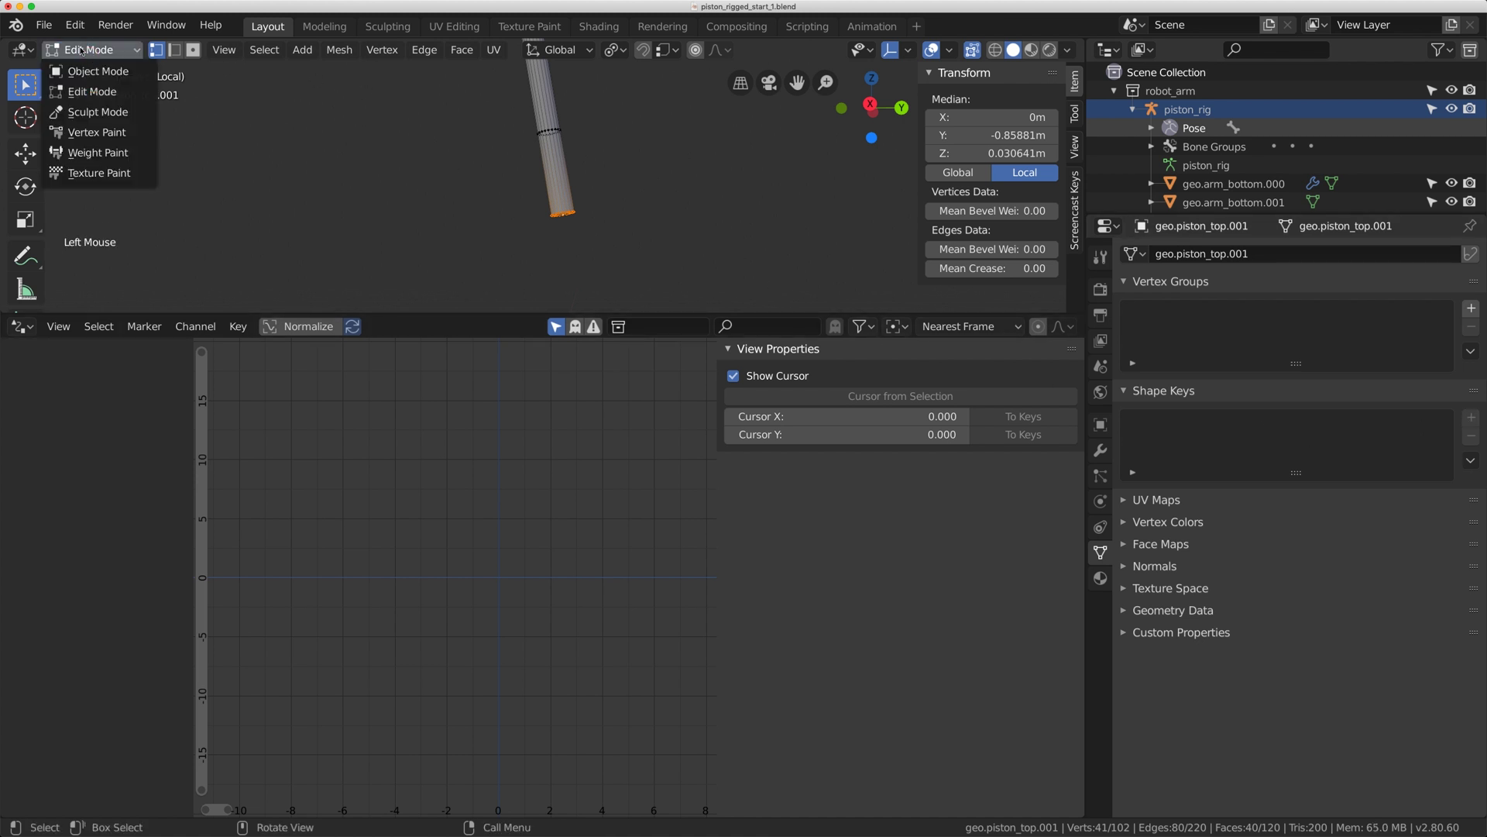
pyautogui.click(95, 71)
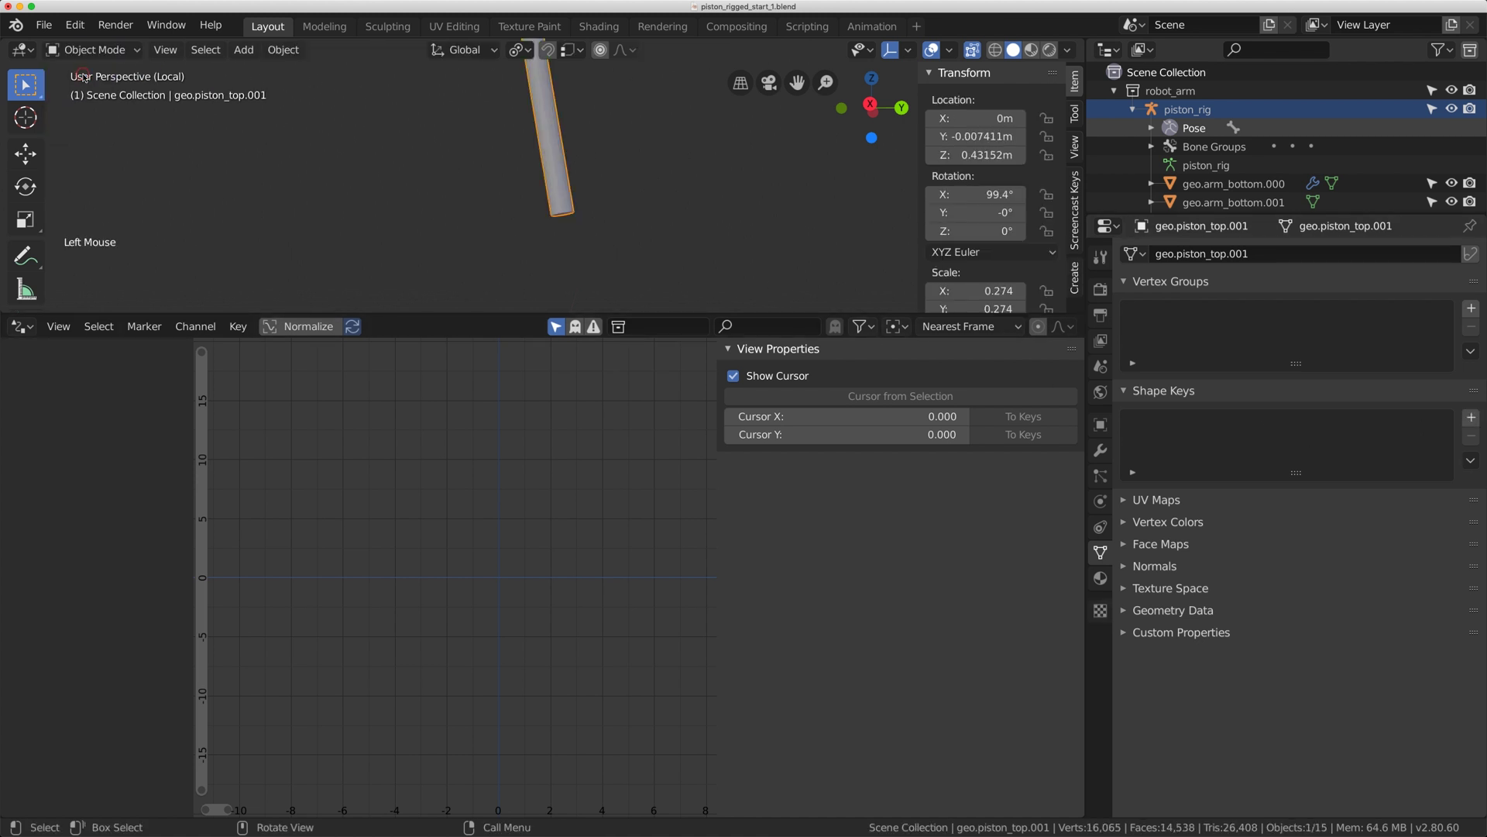
pyautogui.click(1469, 419)
pyautogui.click(1469, 419)
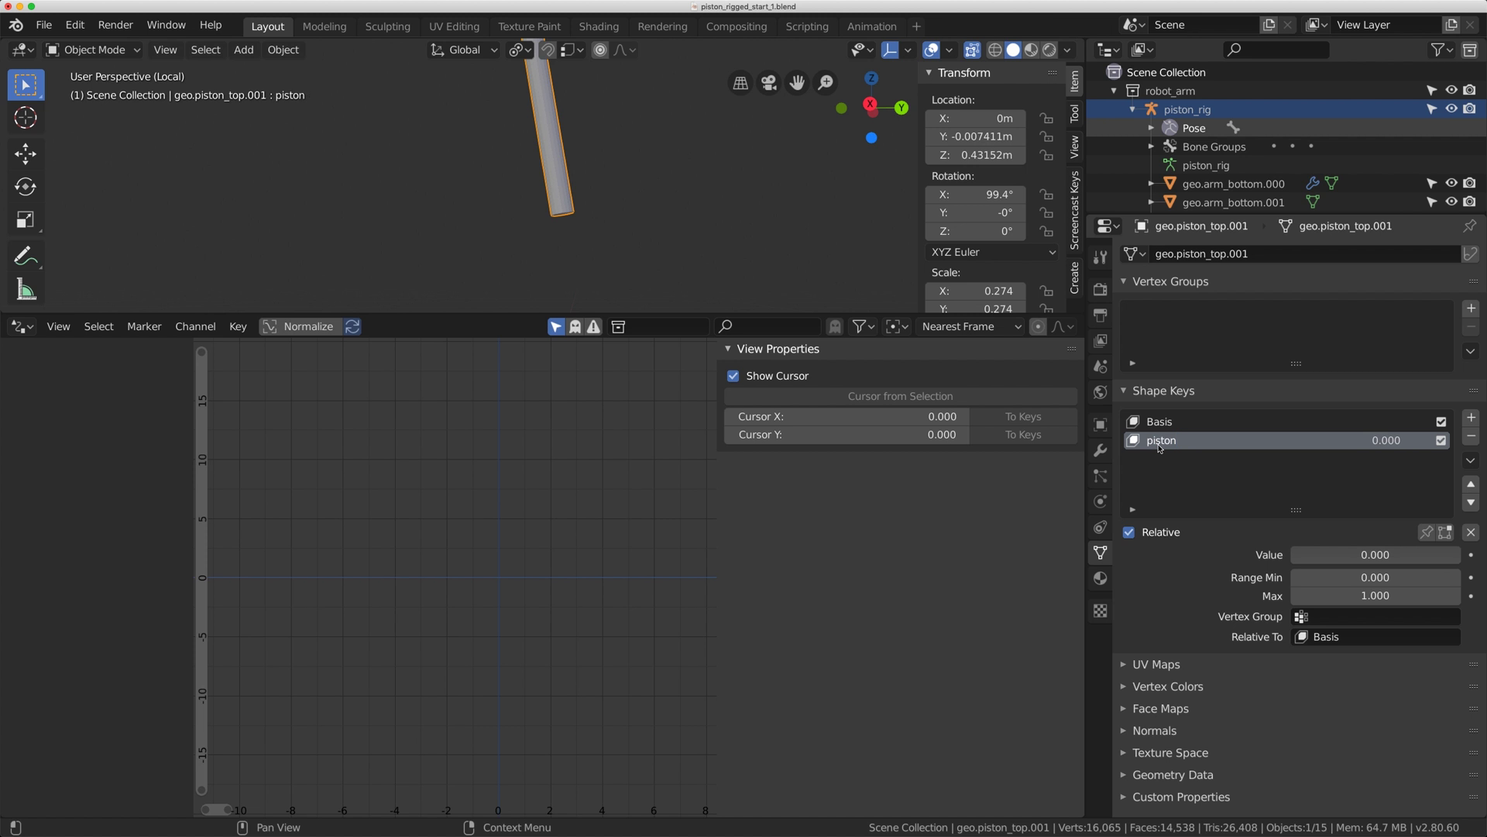
pyautogui.moveTo(1373, 443); pyautogui.dragTo(1433, 443)
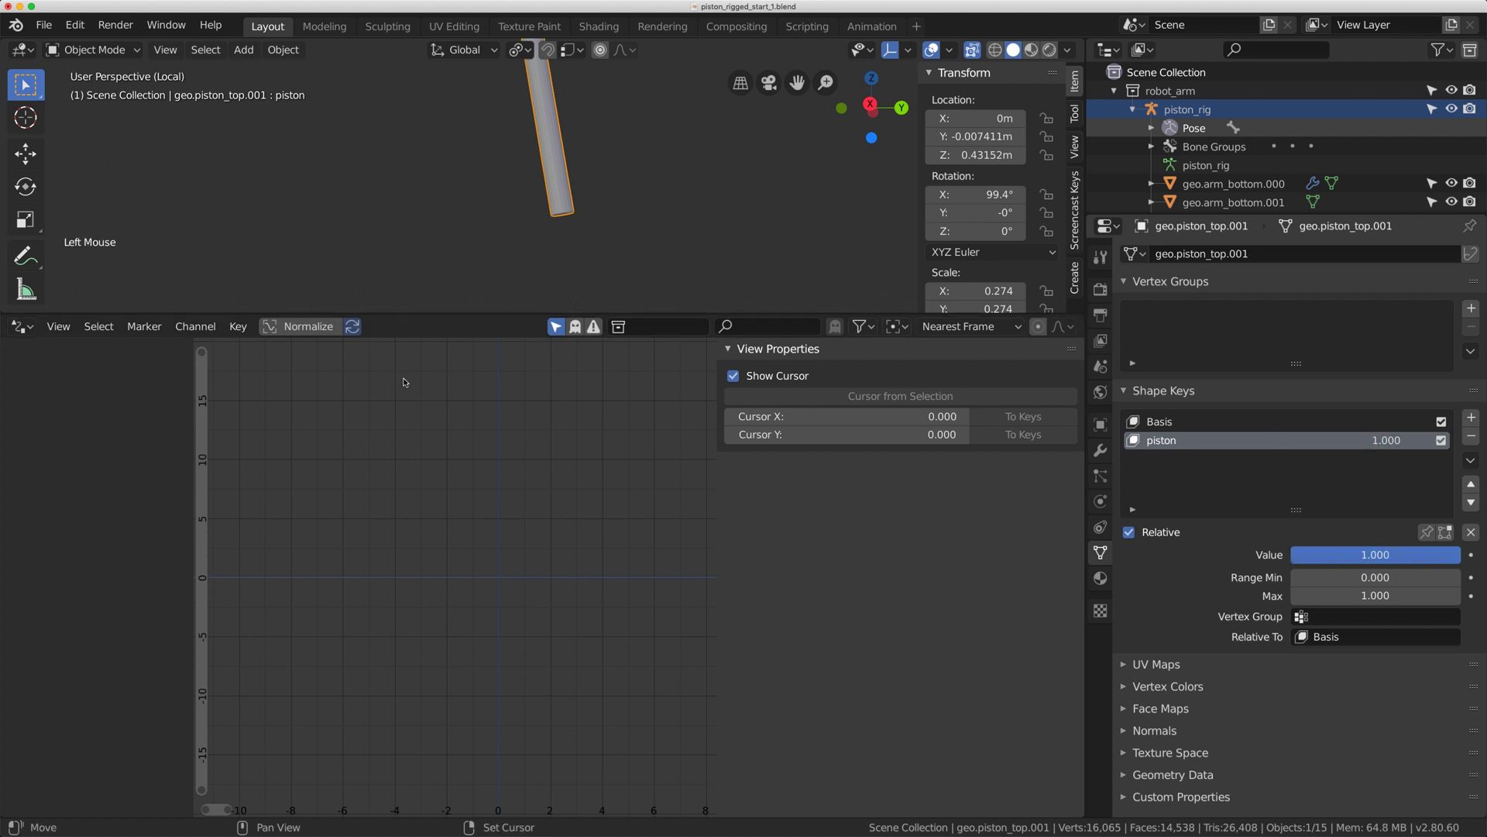
# Move the rod's lower end vertices about 0.088 m along local Y in Edit Mode, and return to Object Mode.
pyautogui.press('Tab')
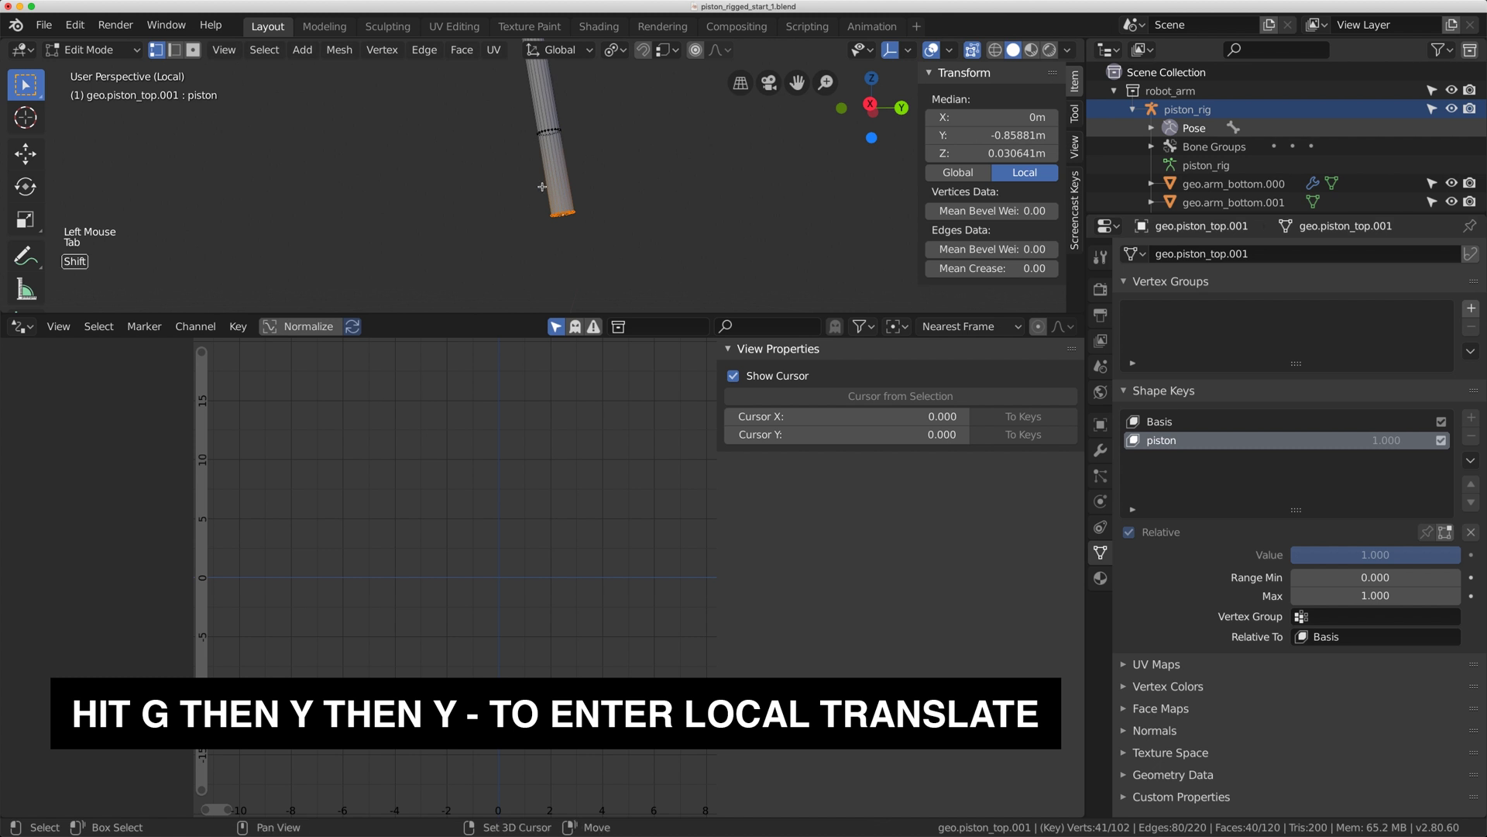
pyautogui.press('g')
pyautogui.press('y')
pyautogui.press('y')
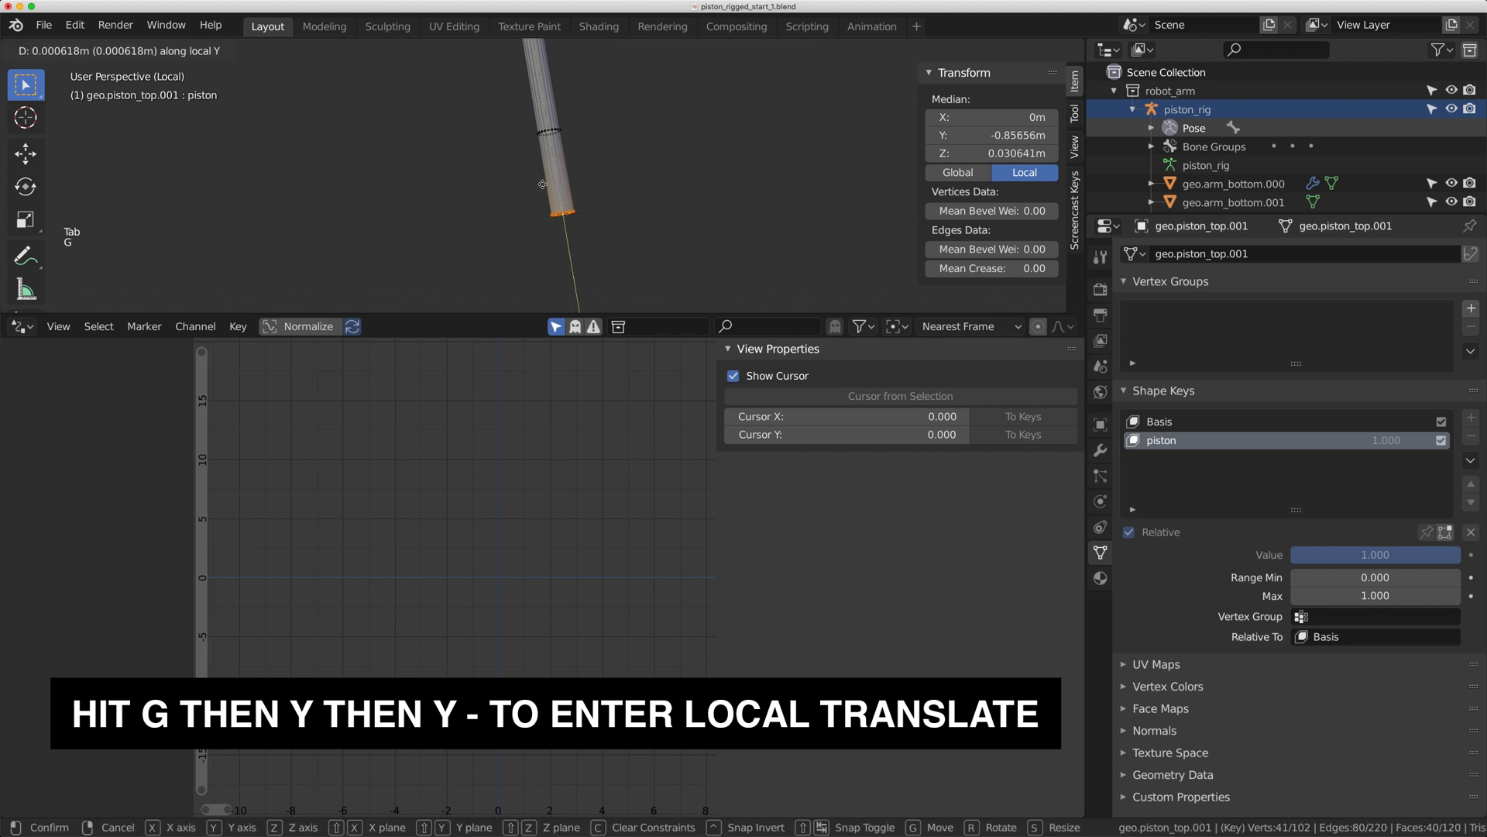
pyautogui.click(526, 107)
pyautogui.press('Tab')
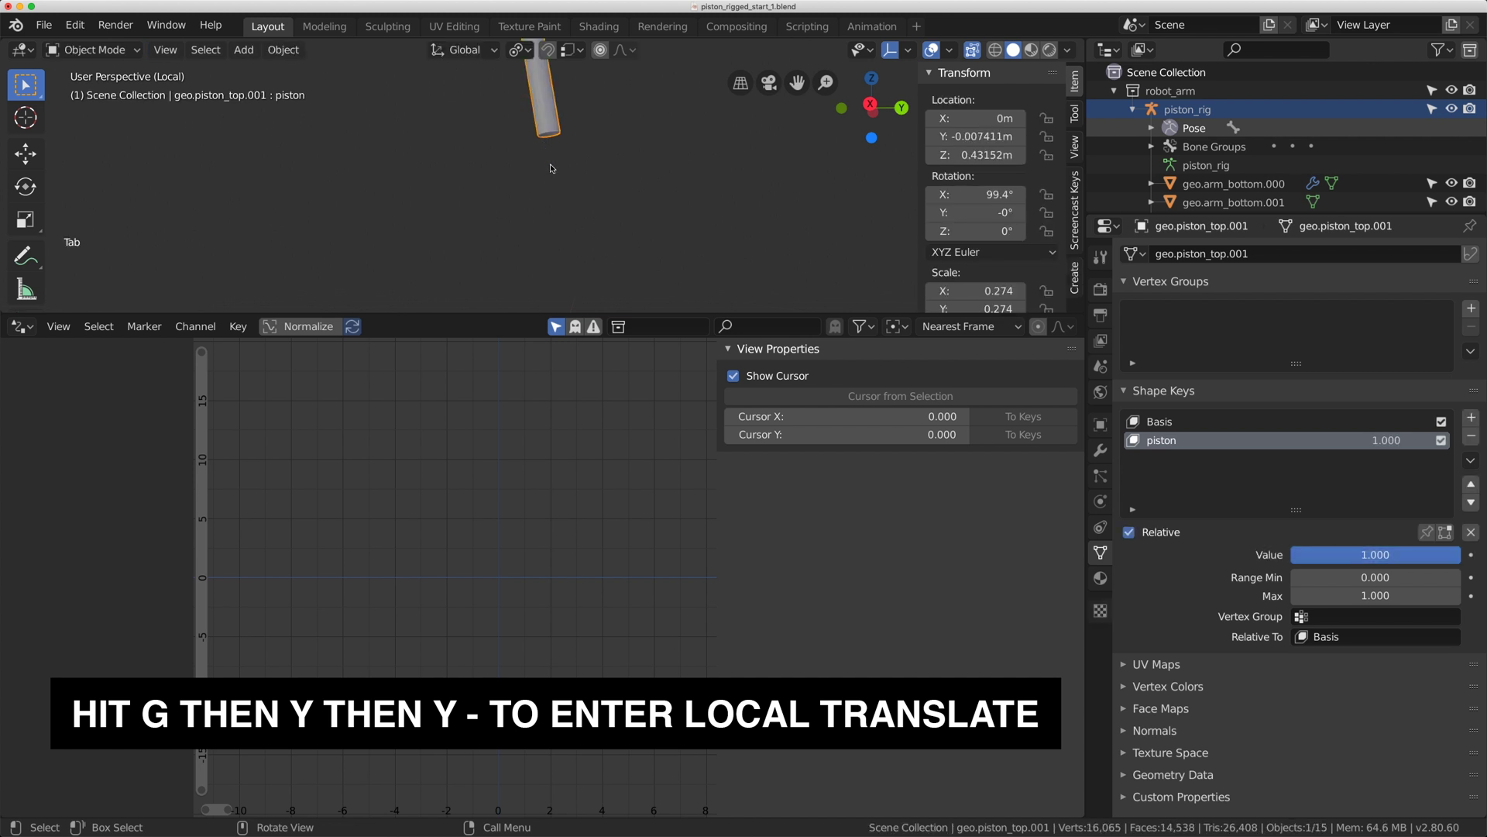
# Add a driver to the value of the second rod's piston shape key.
pyautogui.scroll(-2, 523, 126)
pyautogui.scroll(-3, 511, 139)
pyautogui.keyDown('shift'); pyautogui.moveTo(523, 127); pyautogui.dragTo(504, 155, button='middle'); pyautogui.keyUp('shift')
pyautogui.scroll(1, 503, 155)
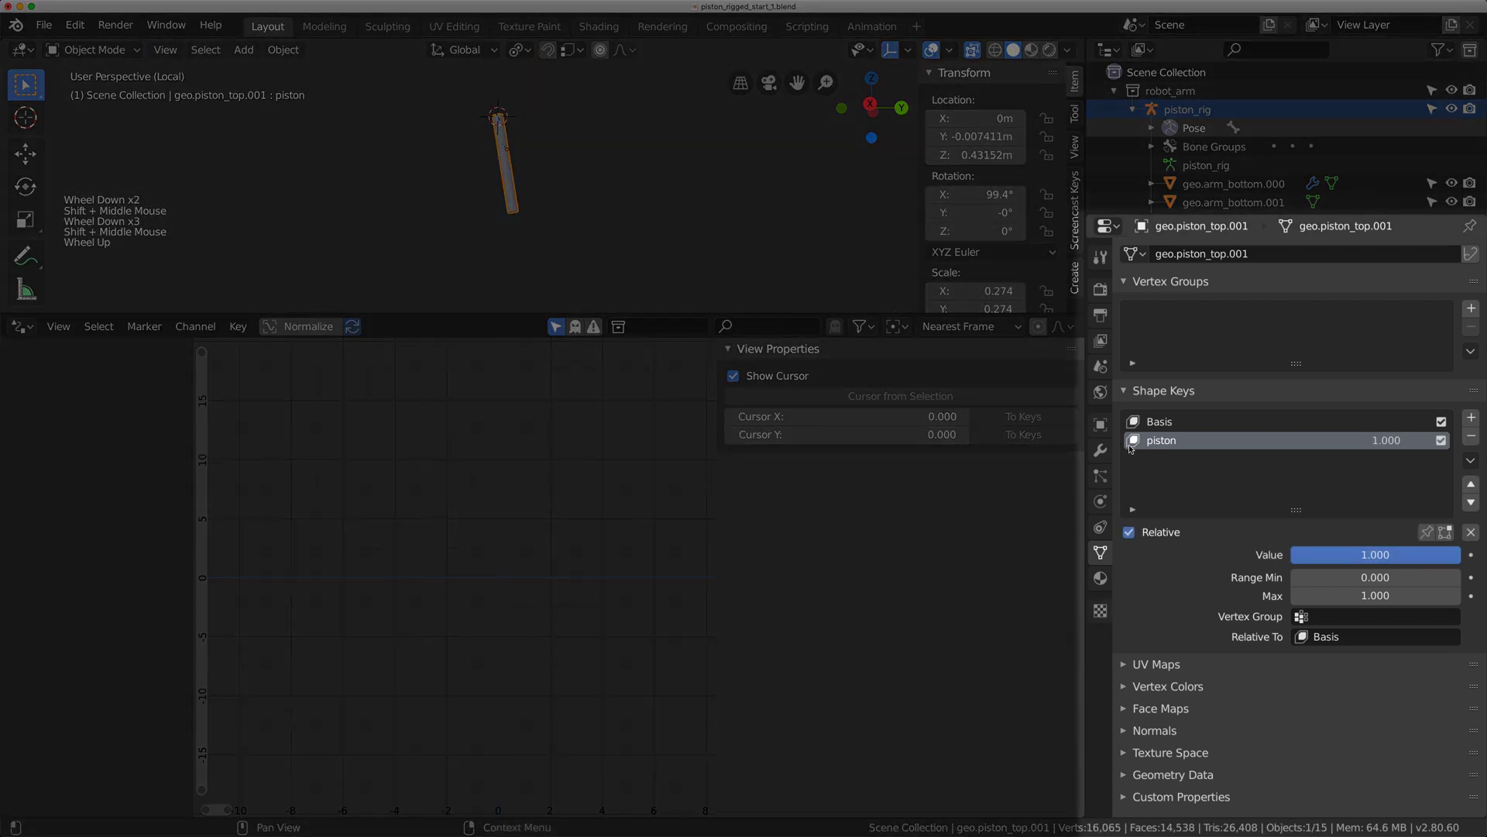
pyautogui.rightClick(1387, 440)
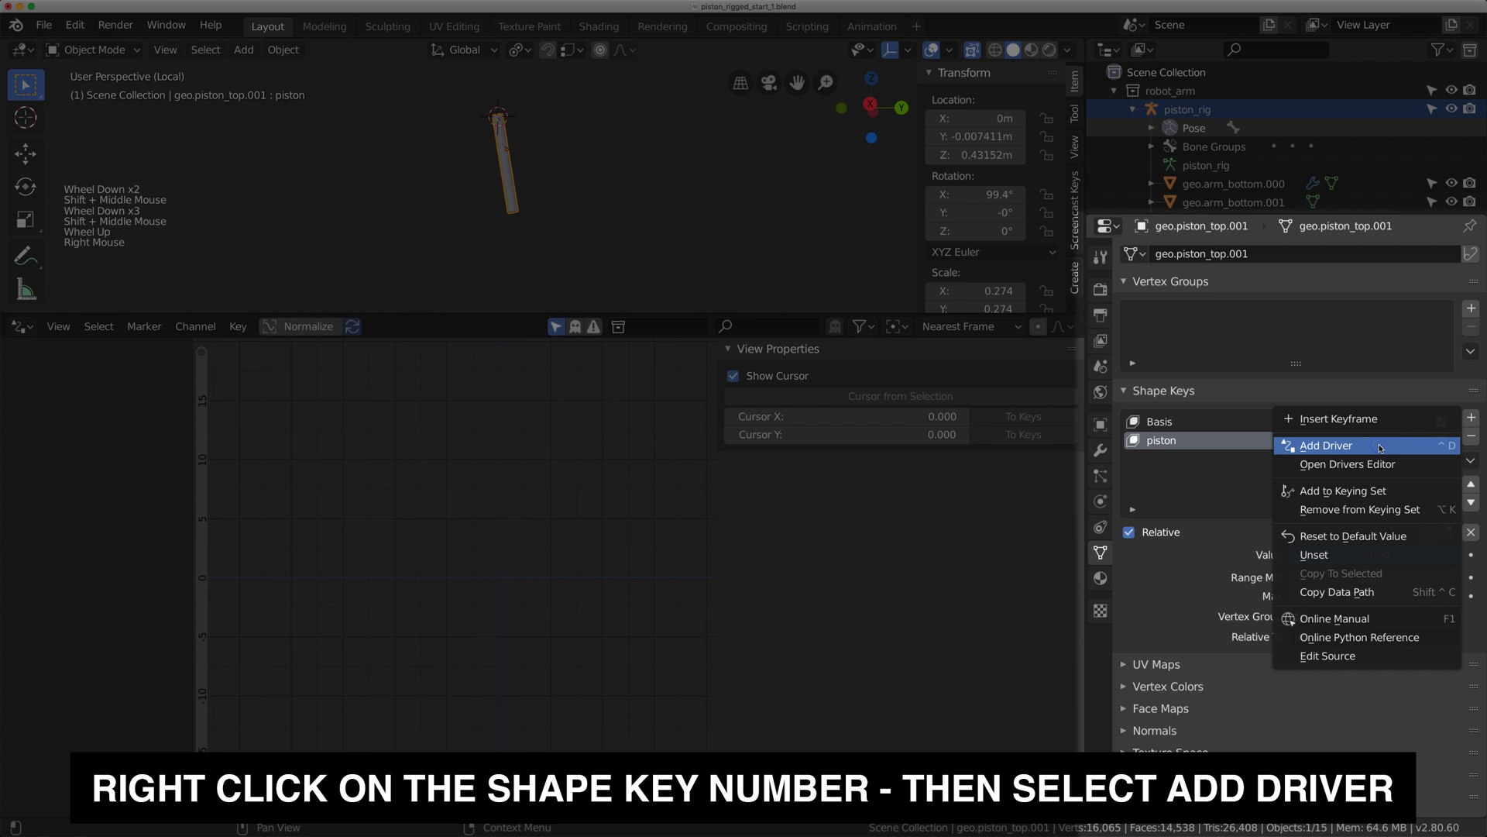
pyautogui.click(1355, 447)
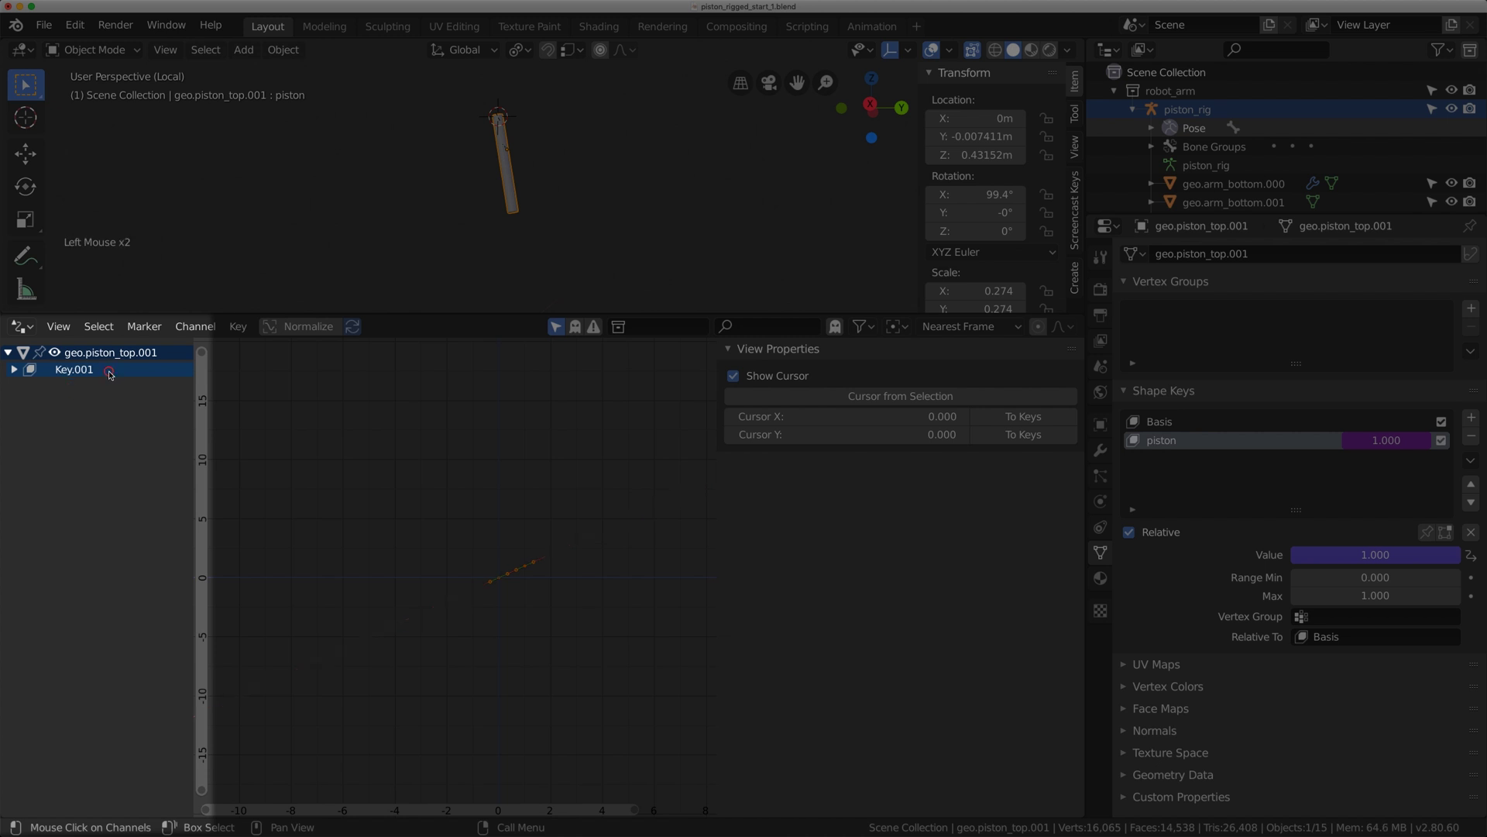
# Display the driver settings of the second rod's piston shape key value and set the scripted expression to var.
pyautogui.click(14, 369)
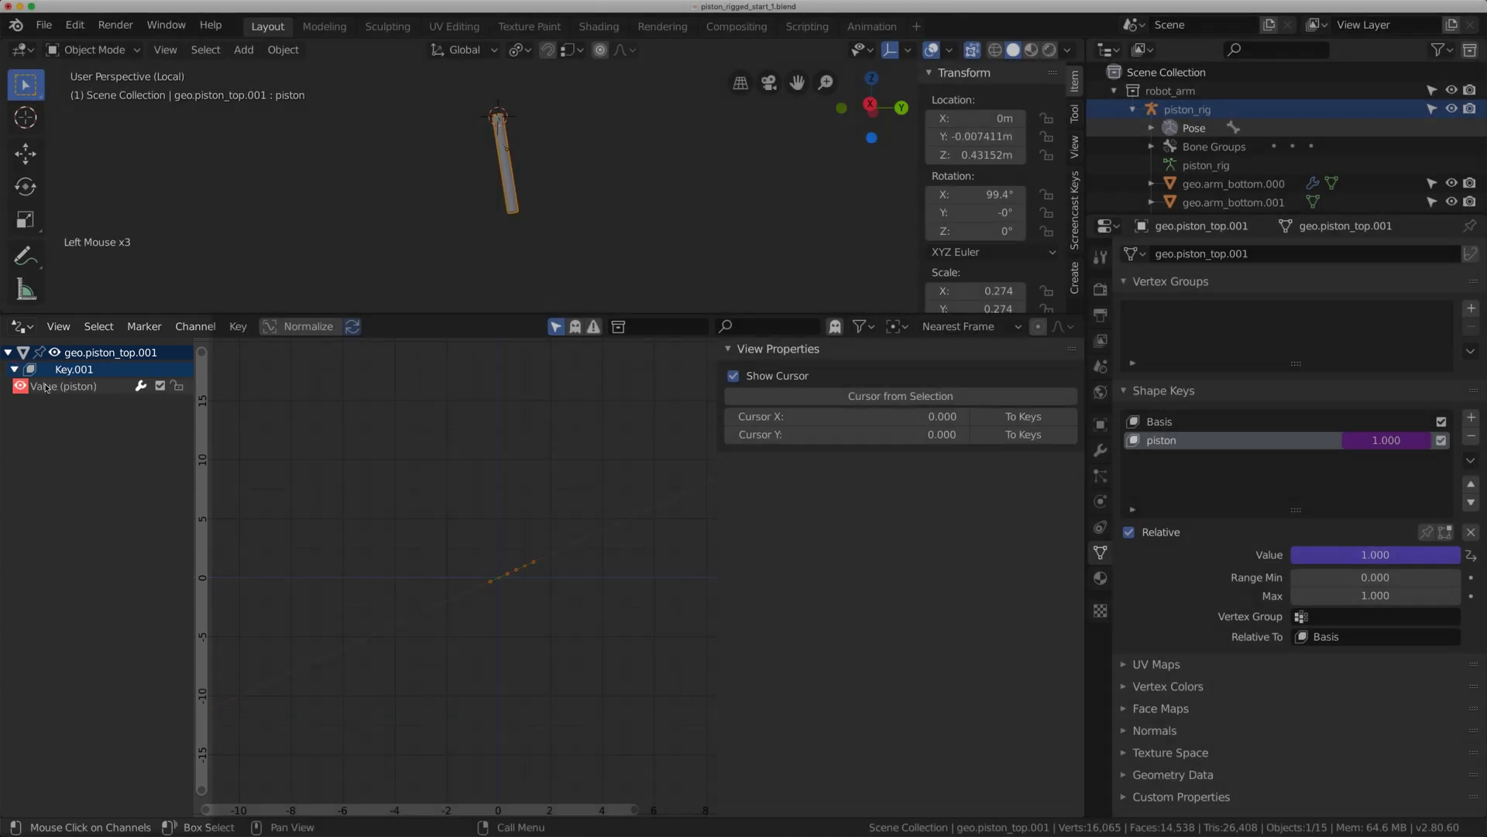
pyautogui.click(43, 388)
pyautogui.click(1075, 413)
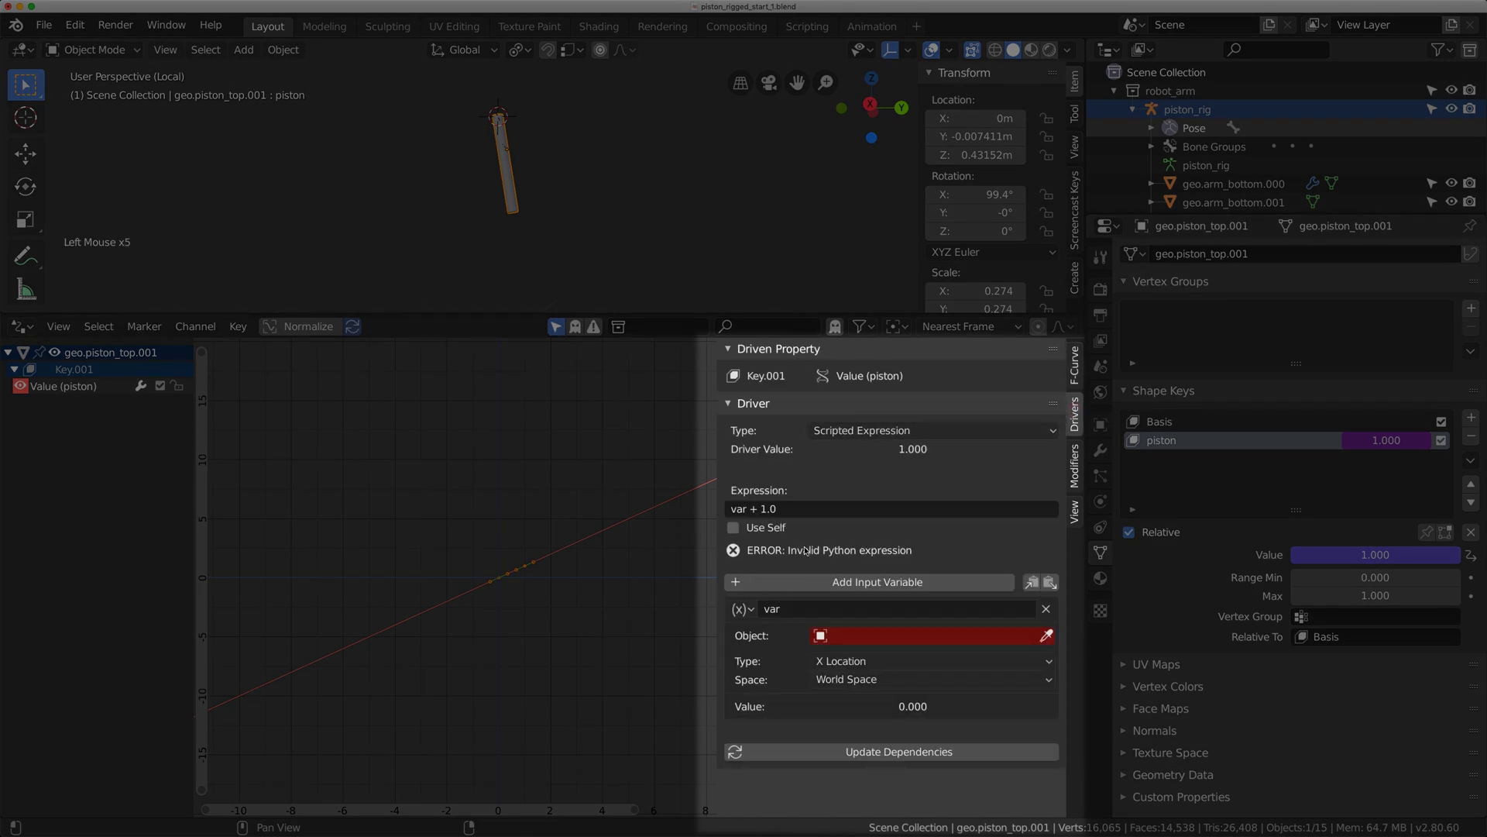
pyautogui.click(803, 509)
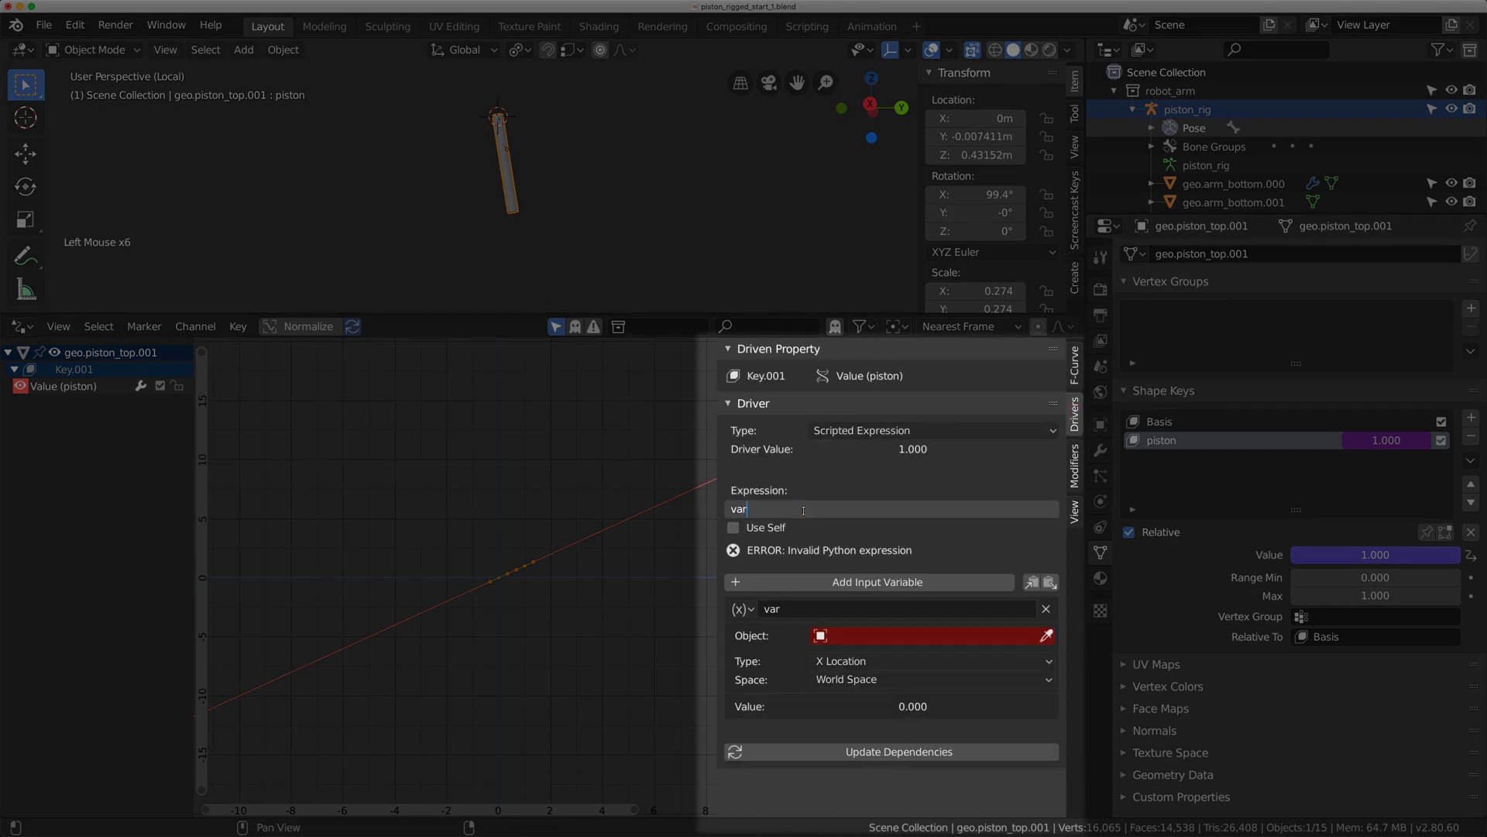
pyautogui.write('var')
pyautogui.press('Return')
# Set the driver variable's target object to piston_rig.
pyautogui.click(873, 632)
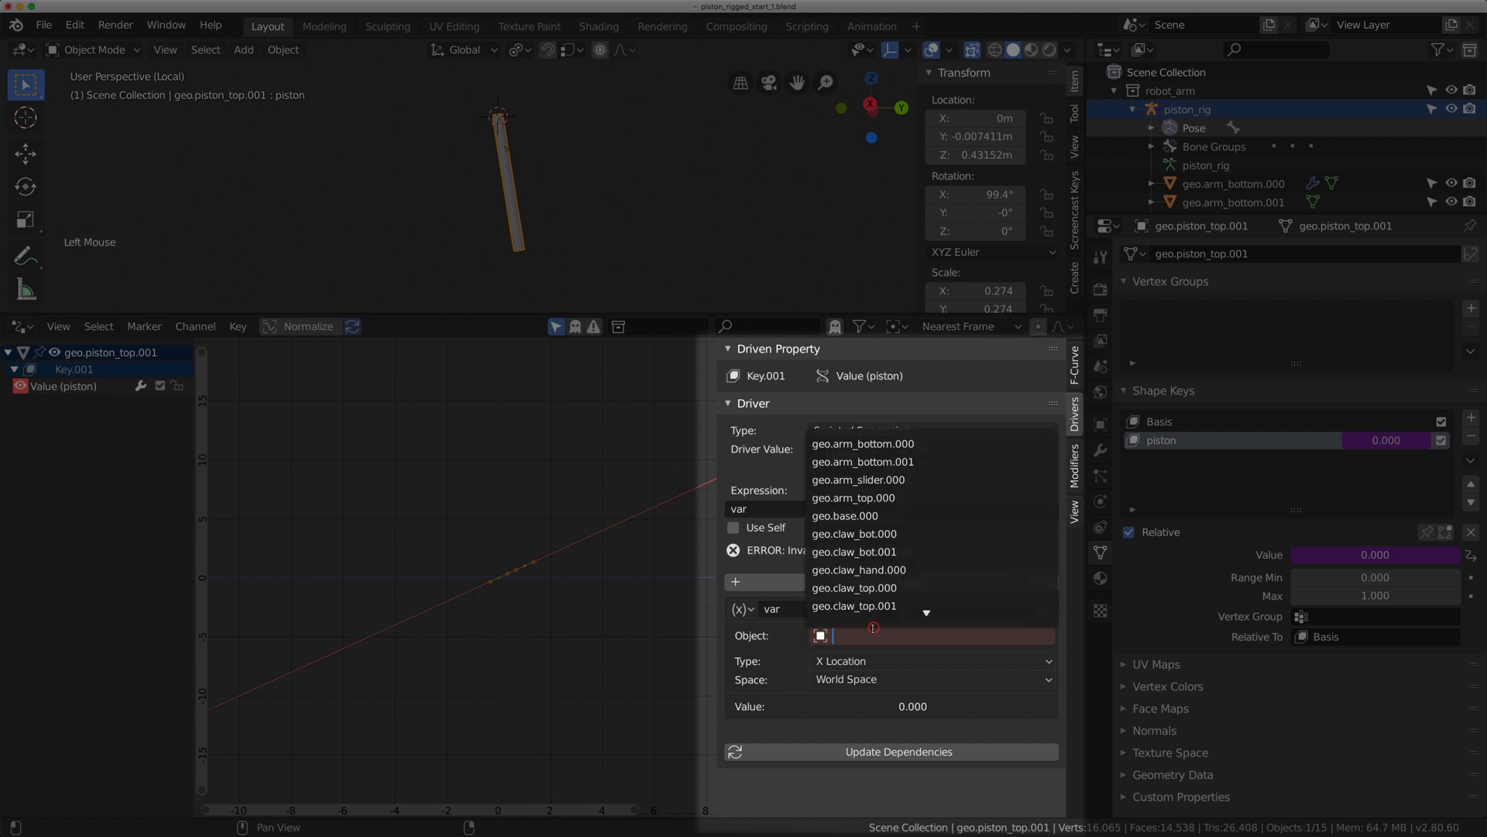
pyautogui.write('rig')
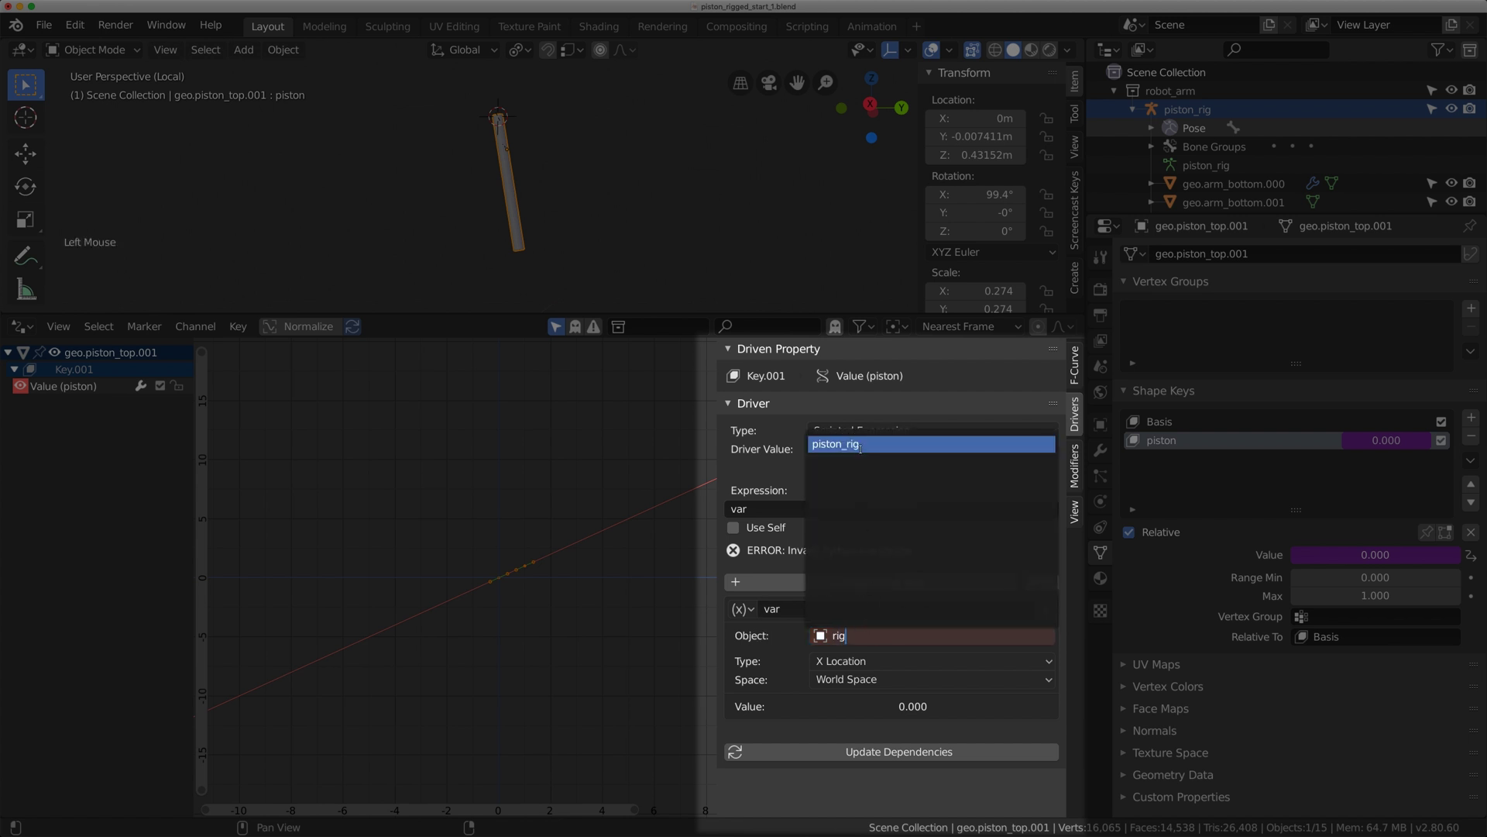
pyautogui.click(861, 444)
pyautogui.click(840, 635)
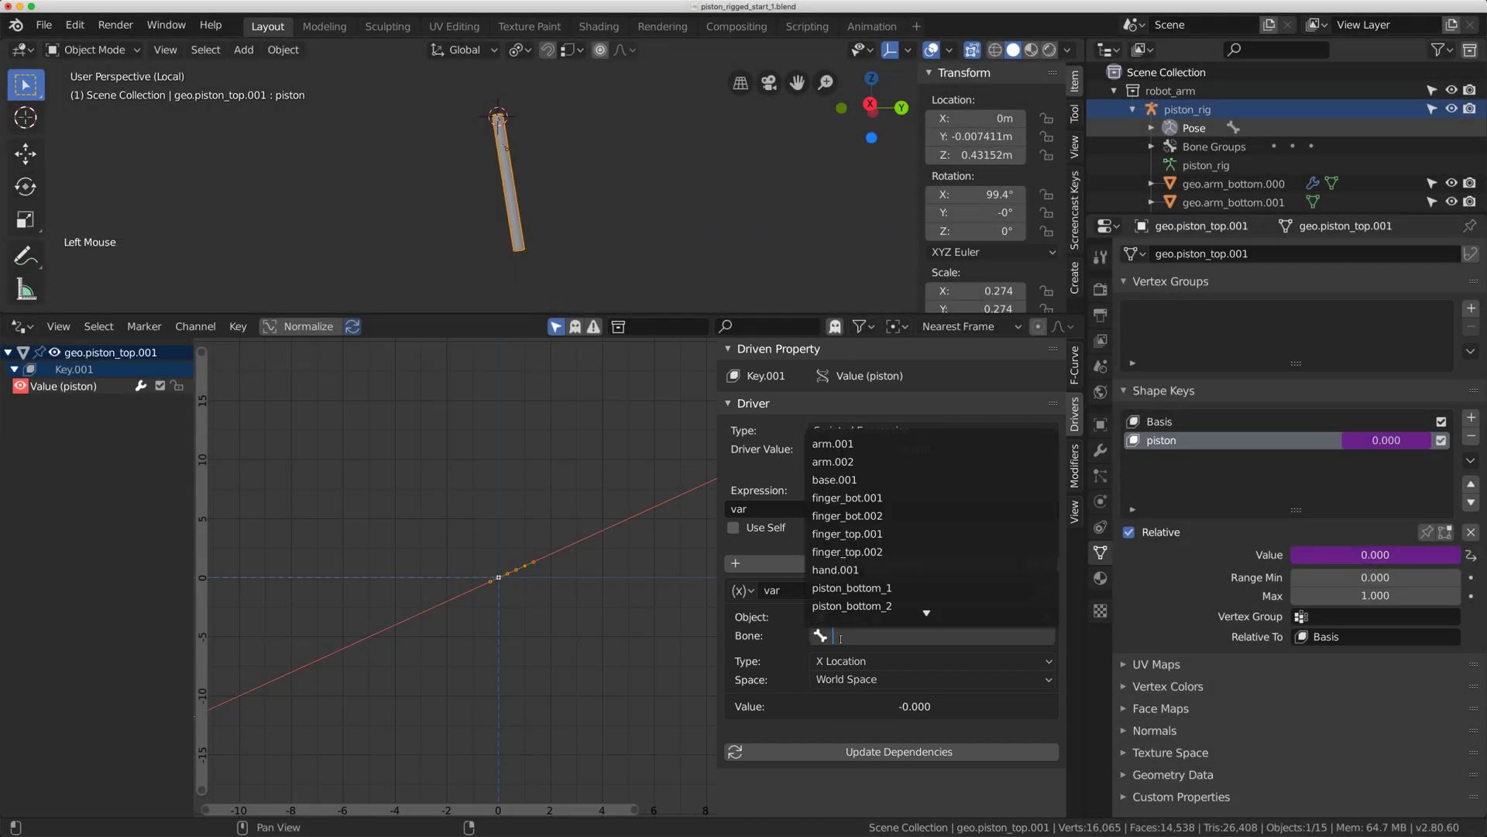
pyautogui.click(662, 161)
# Exit Local View to bring back the whole robot arm.
pyautogui.scroll(-3, 666, 194)
pyautogui.moveTo(672, 288); pyautogui.dragTo(689, 290, button='middle')
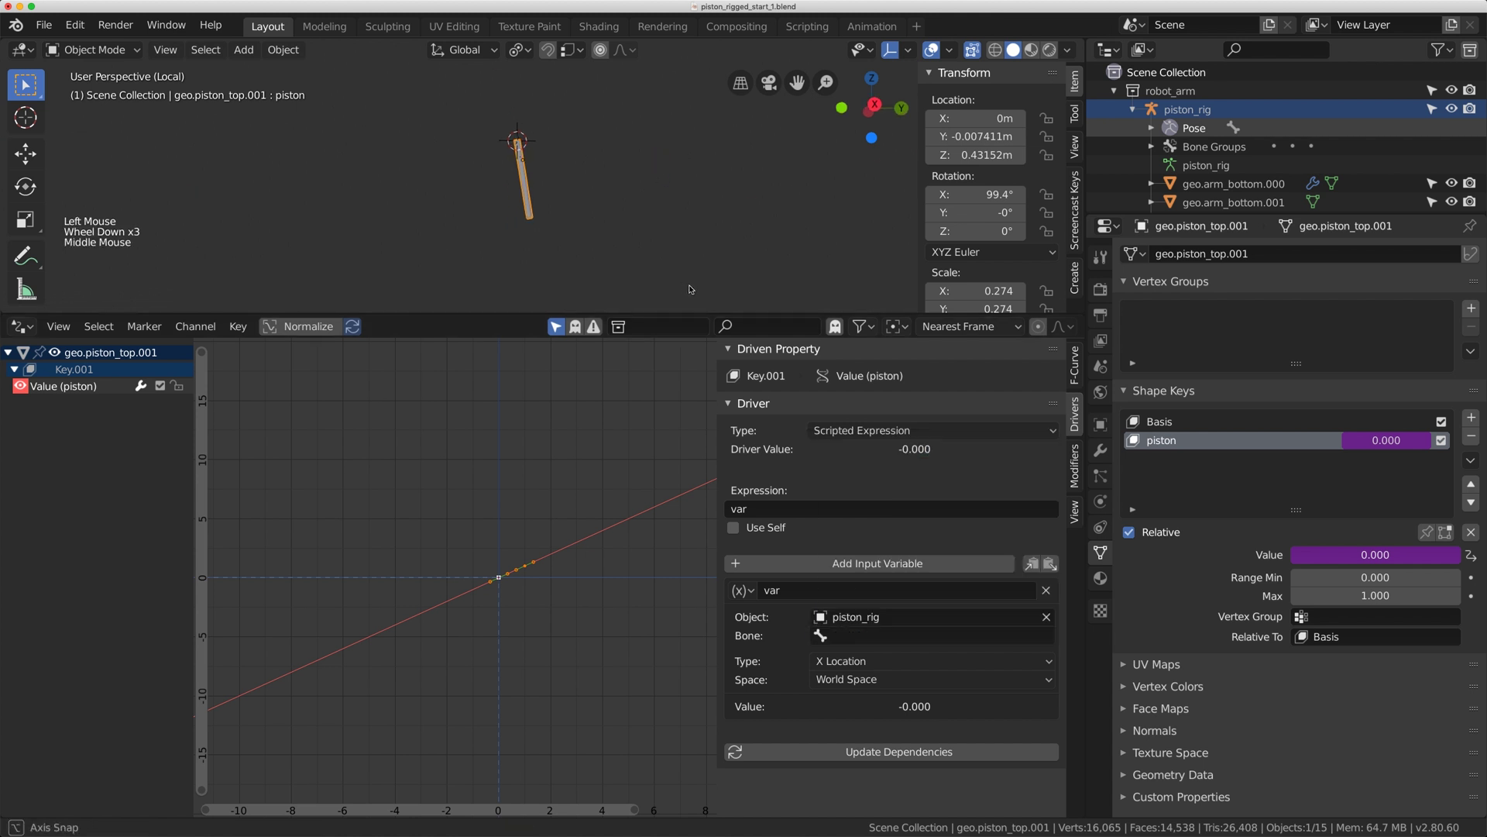
pyautogui.scroll(2, 565, 206)
pyautogui.middleClick(564, 206)
pyautogui.scroll(1, 569, 213)
pyautogui.scroll(-3, 575, 222)
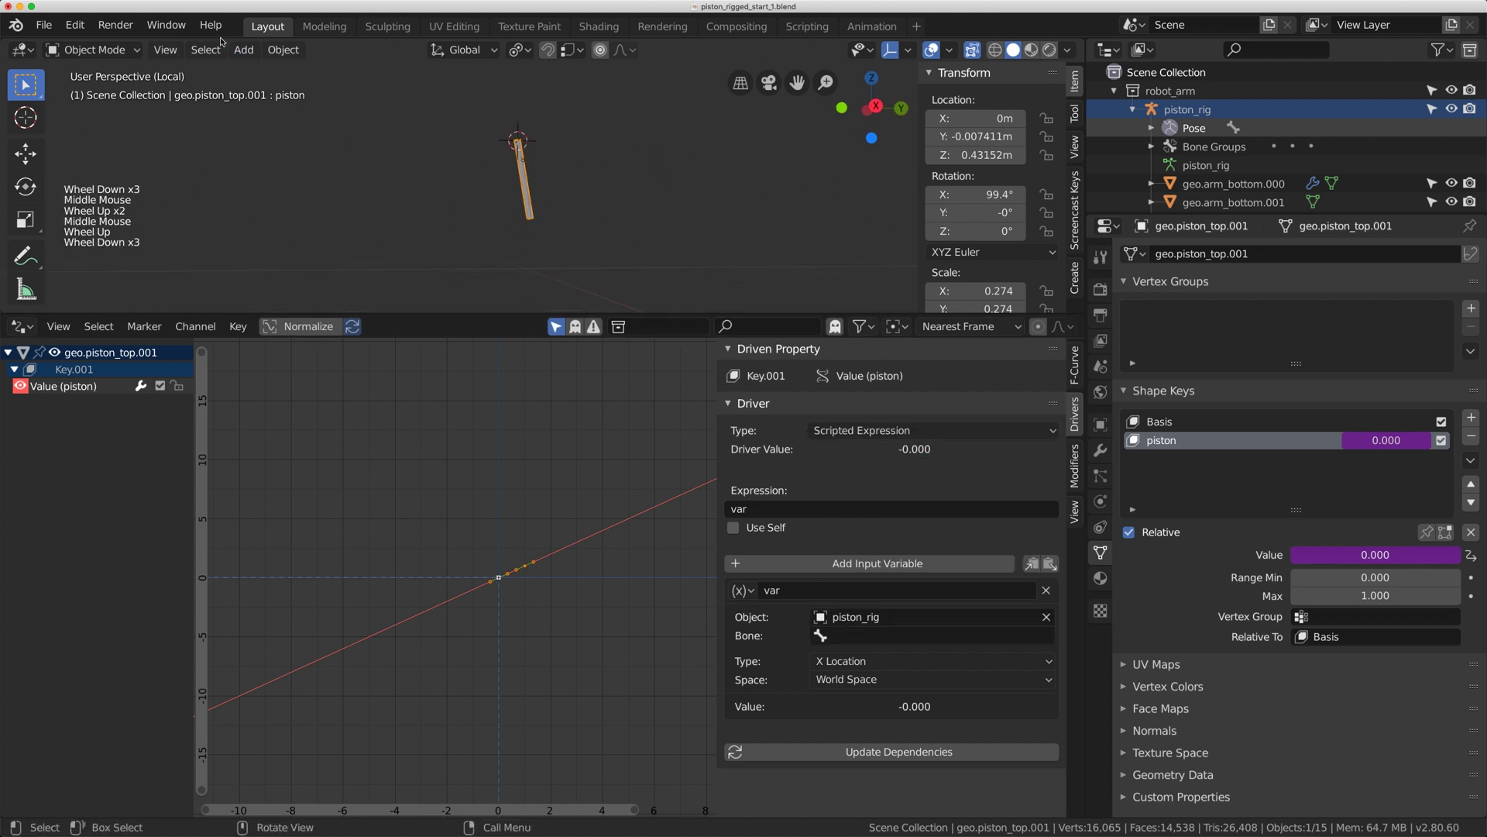
pyautogui.click(171, 51)
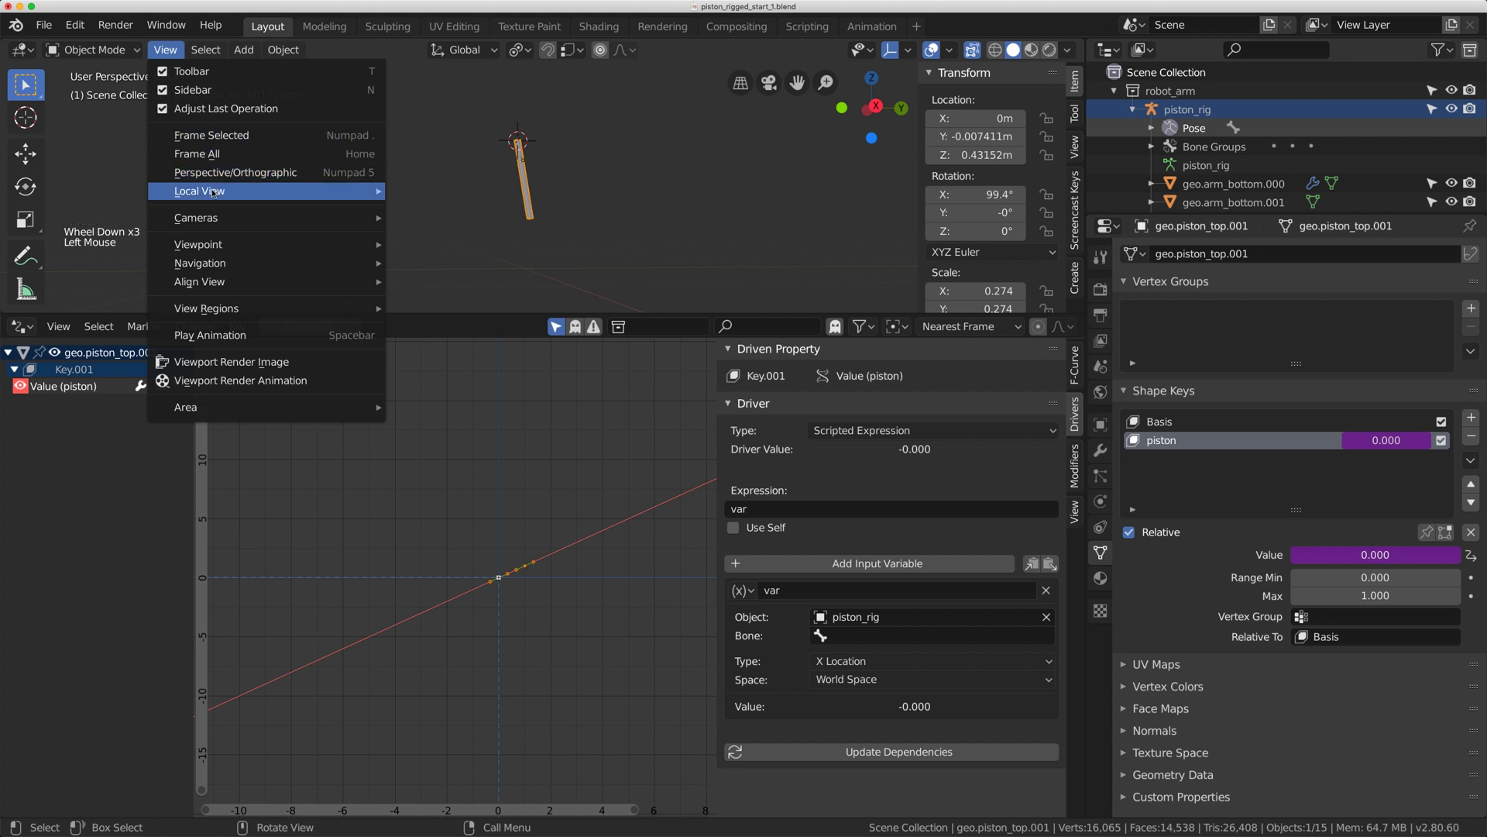
pyautogui.moveTo(214, 193)
pyautogui.click(441, 191)
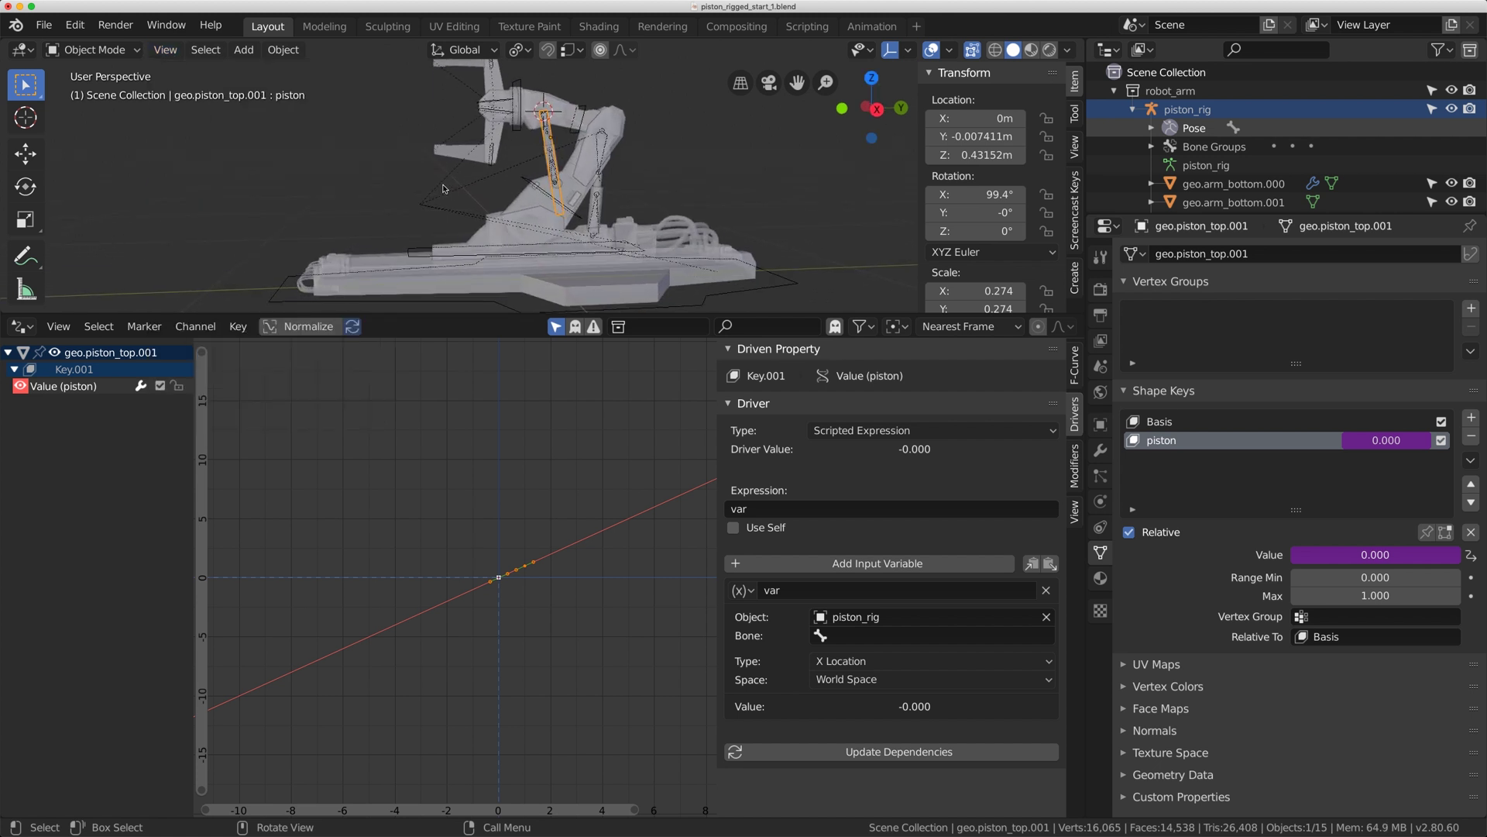
# Select the arm.002 bone and rotate it to about -88.6° on X to straighten the arm.
pyautogui.click(587, 104)
pyautogui.keyDown('shift'); pyautogui.moveTo(587, 104); pyautogui.dragTo(562, 153, button='middle'); pyautogui.keyUp('shift')
pyautogui.scroll(1, 561, 152)
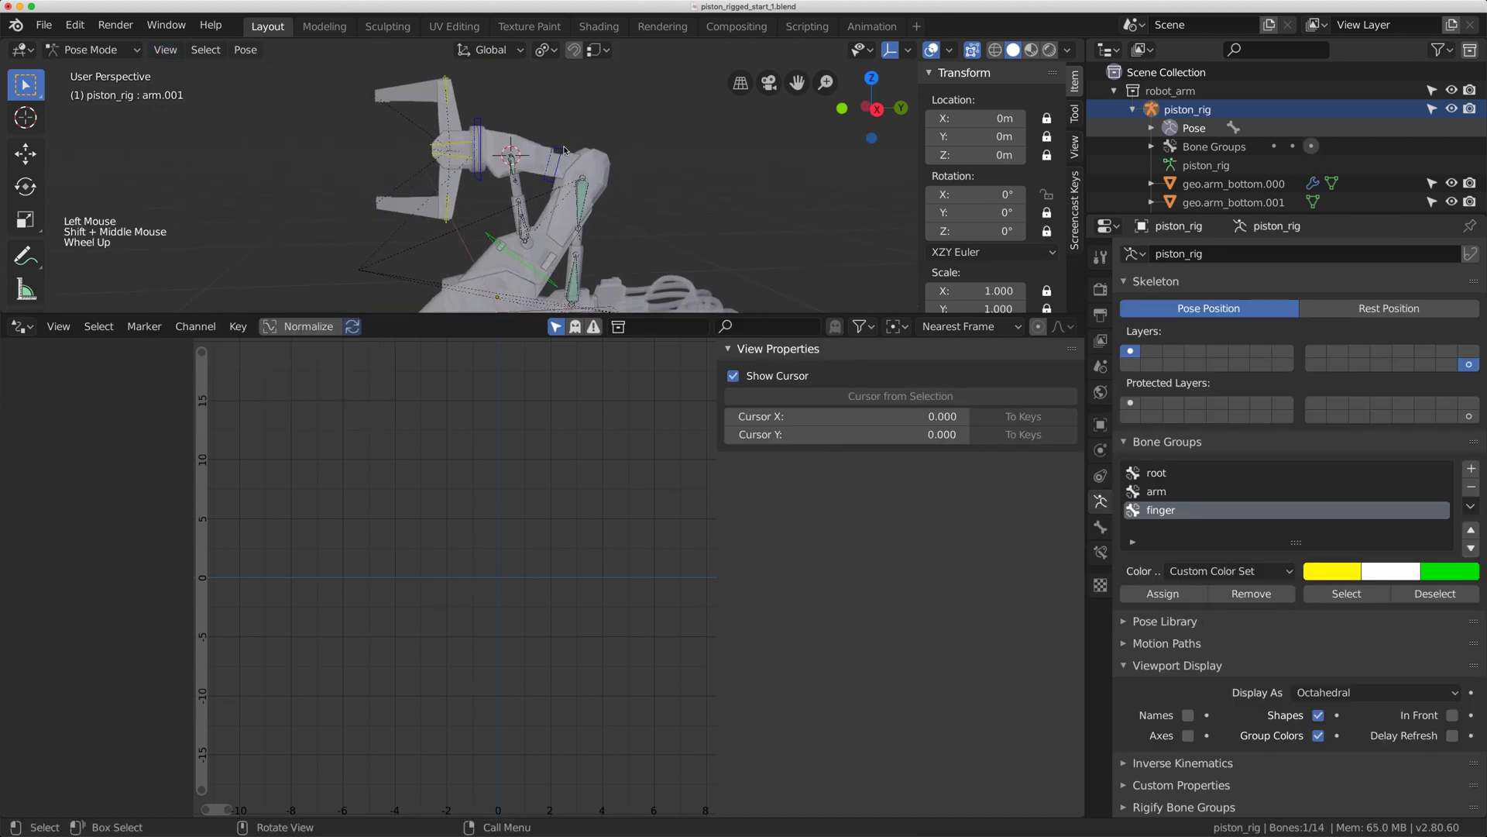
pyautogui.click(562, 150)
pyautogui.press('r')
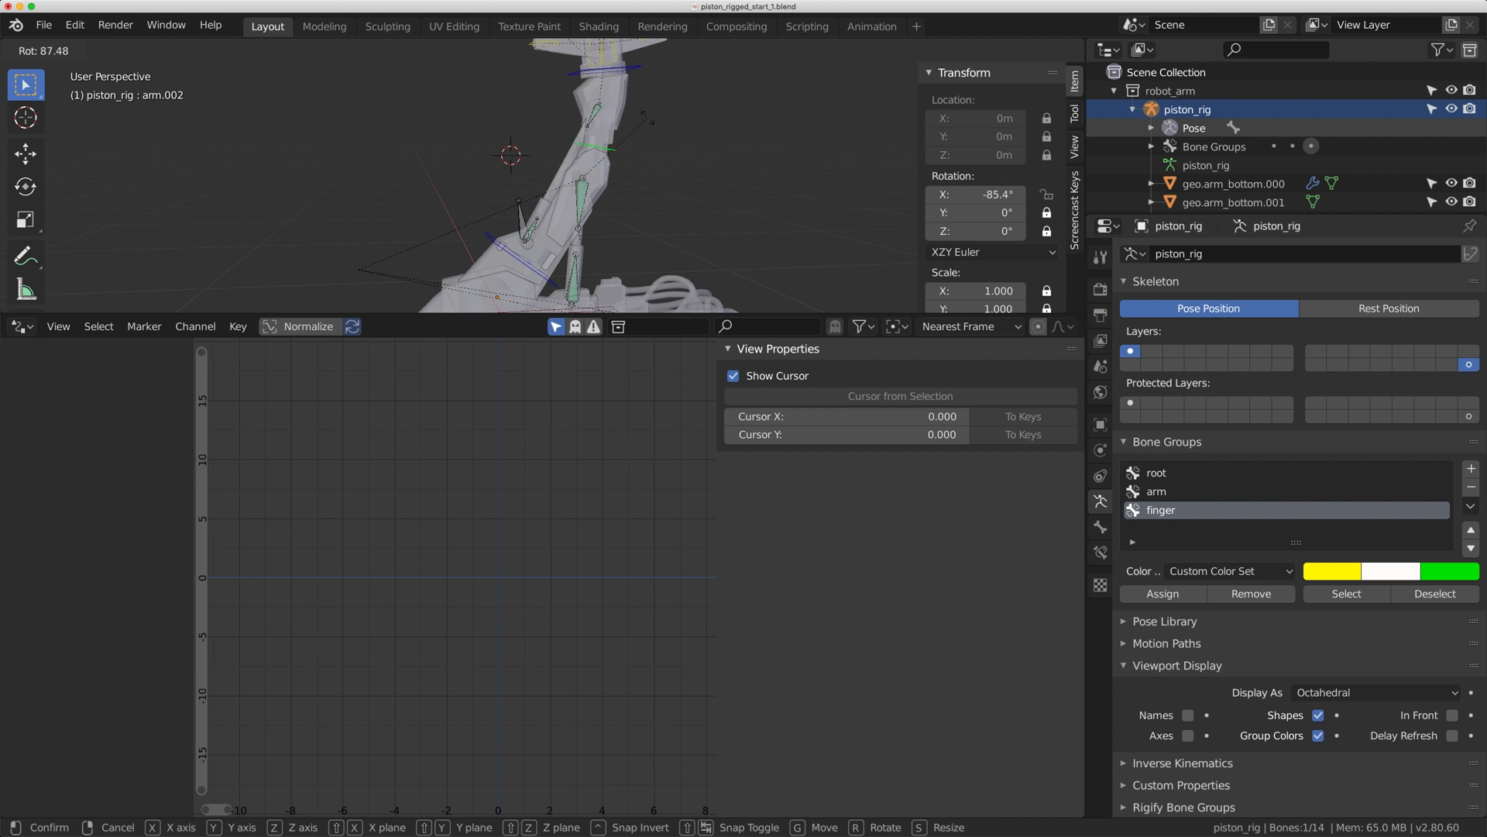
pyautogui.click(560, 144)
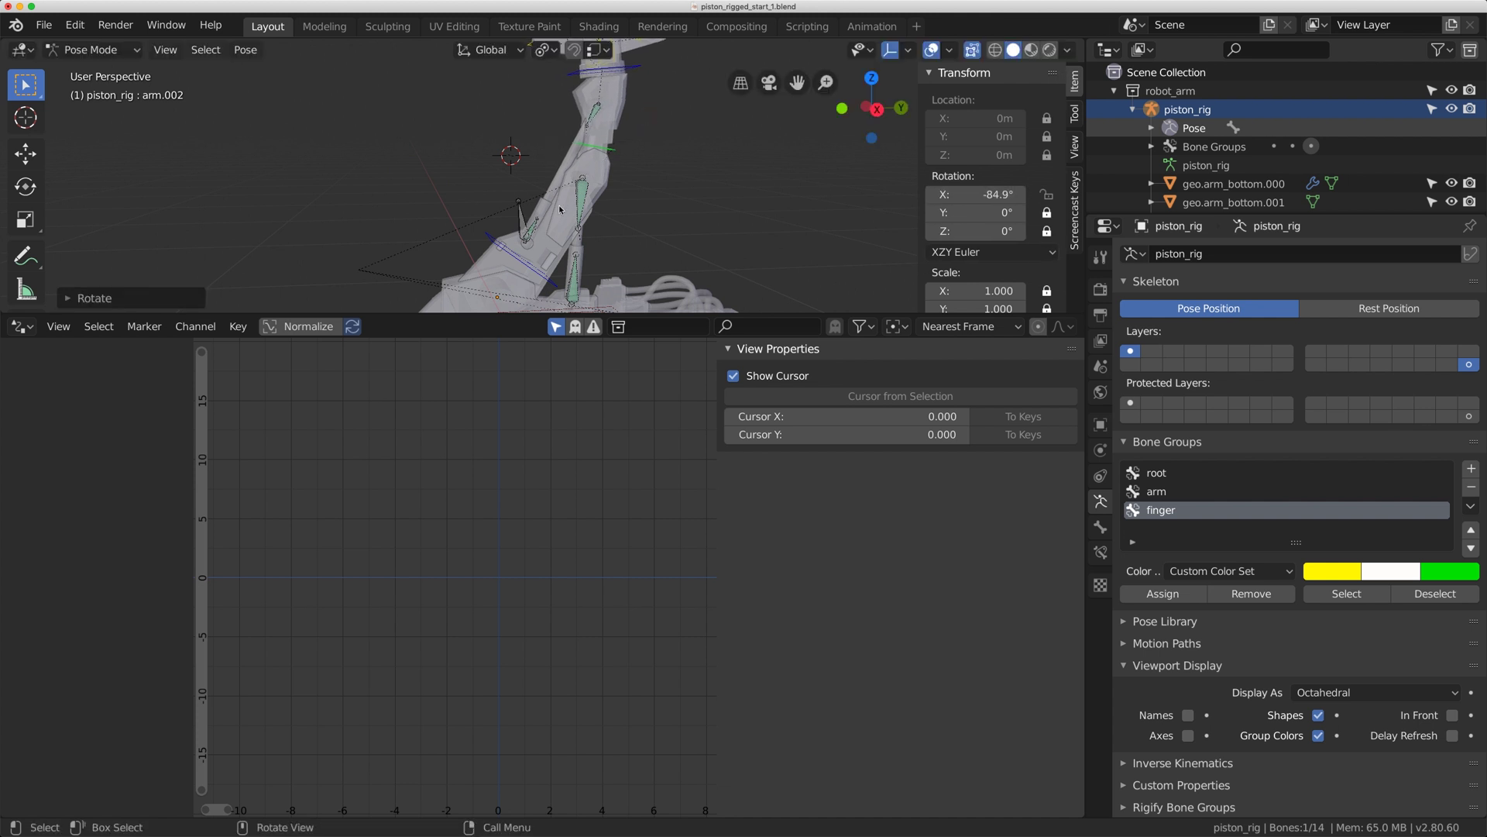
pyautogui.press('r')
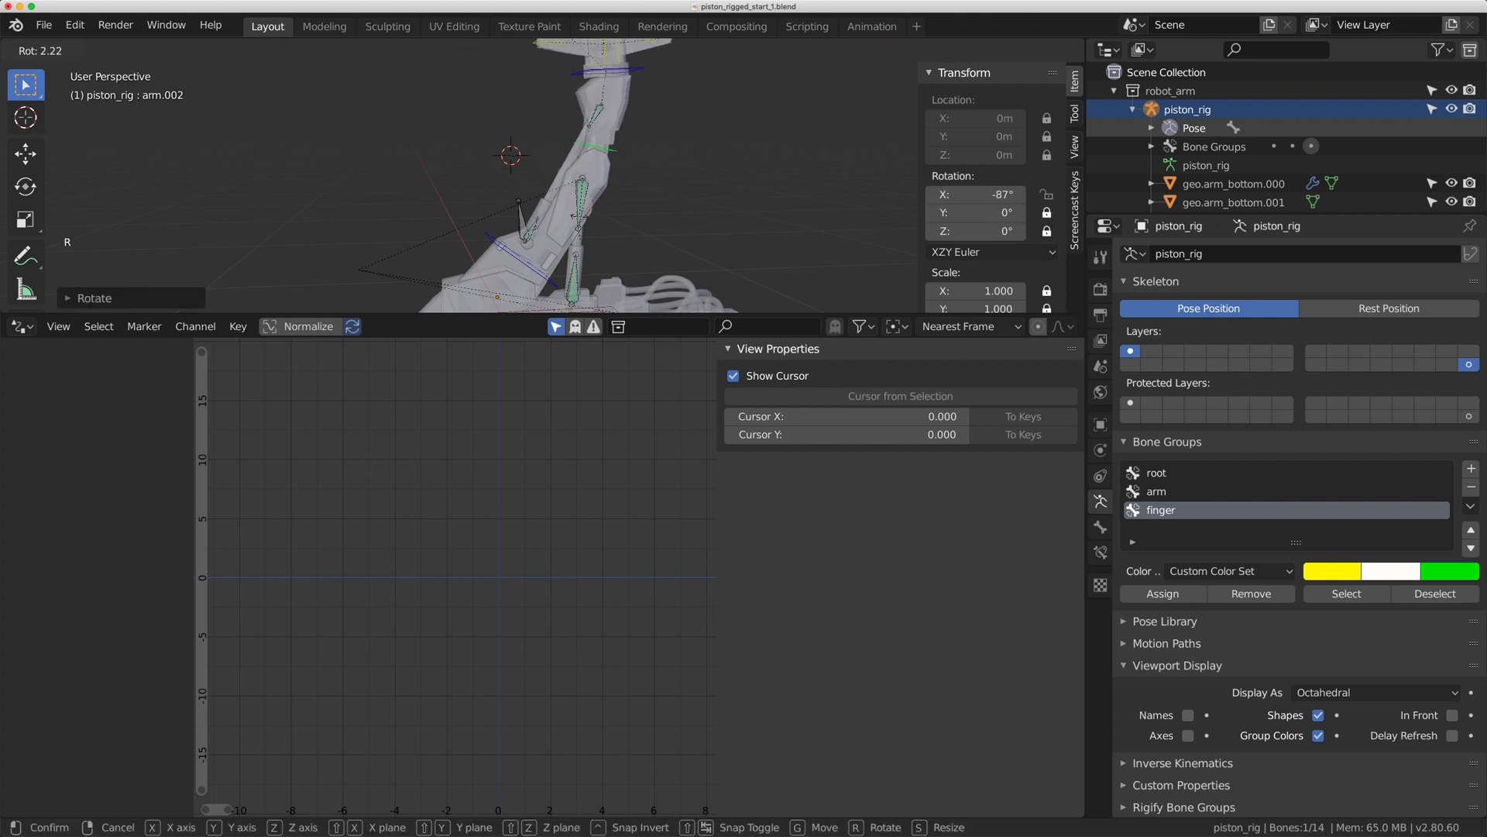
pyautogui.click(578, 220)
# Reselect the second upper rod and set its driver variable to bone arm.002, X Rotation, in Local Space.
pyautogui.scroll(2, 578, 220)
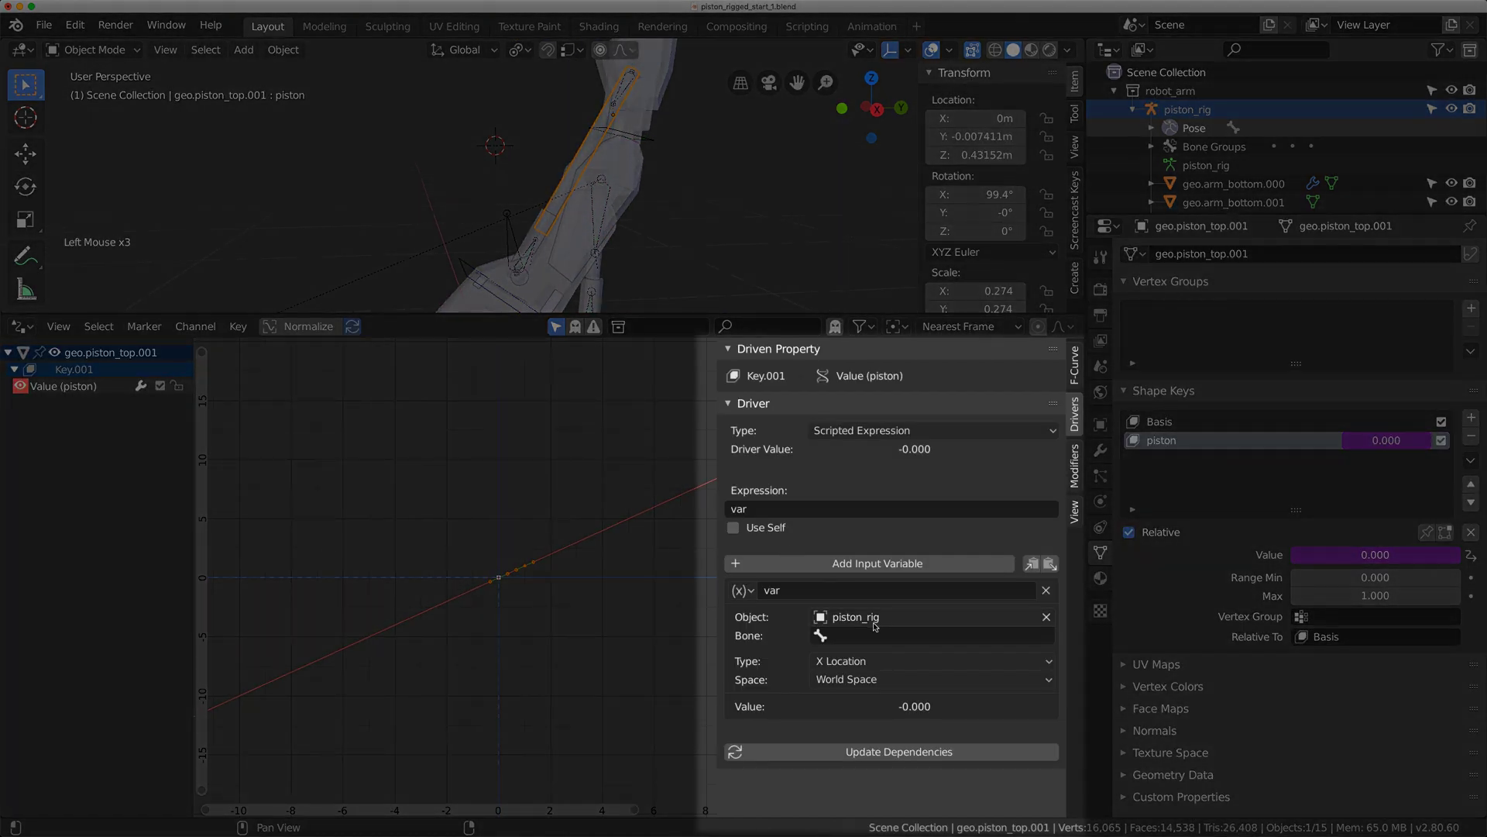
pyautogui.click(867, 637)
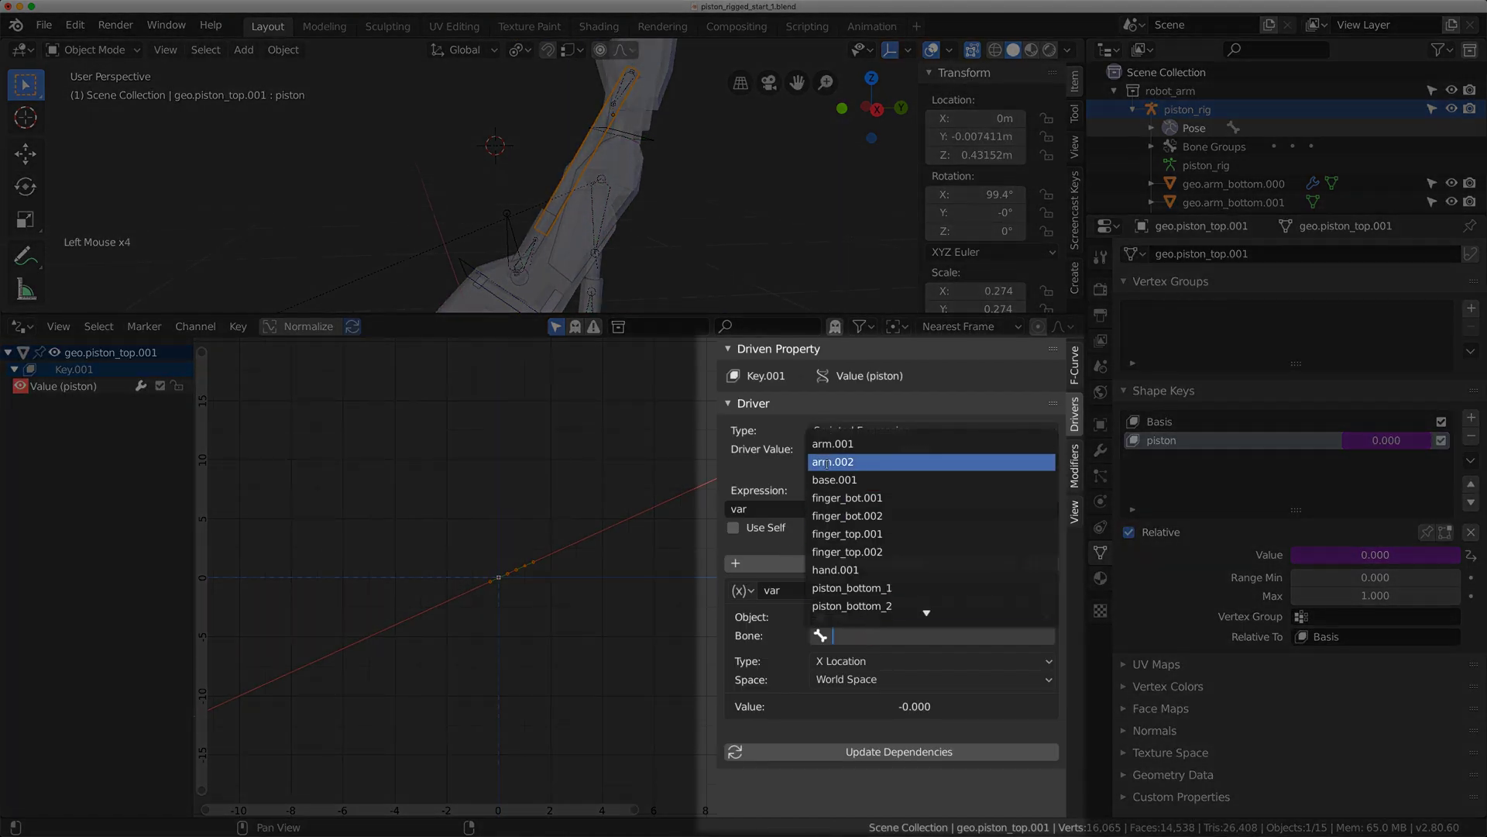
pyautogui.click(850, 463)
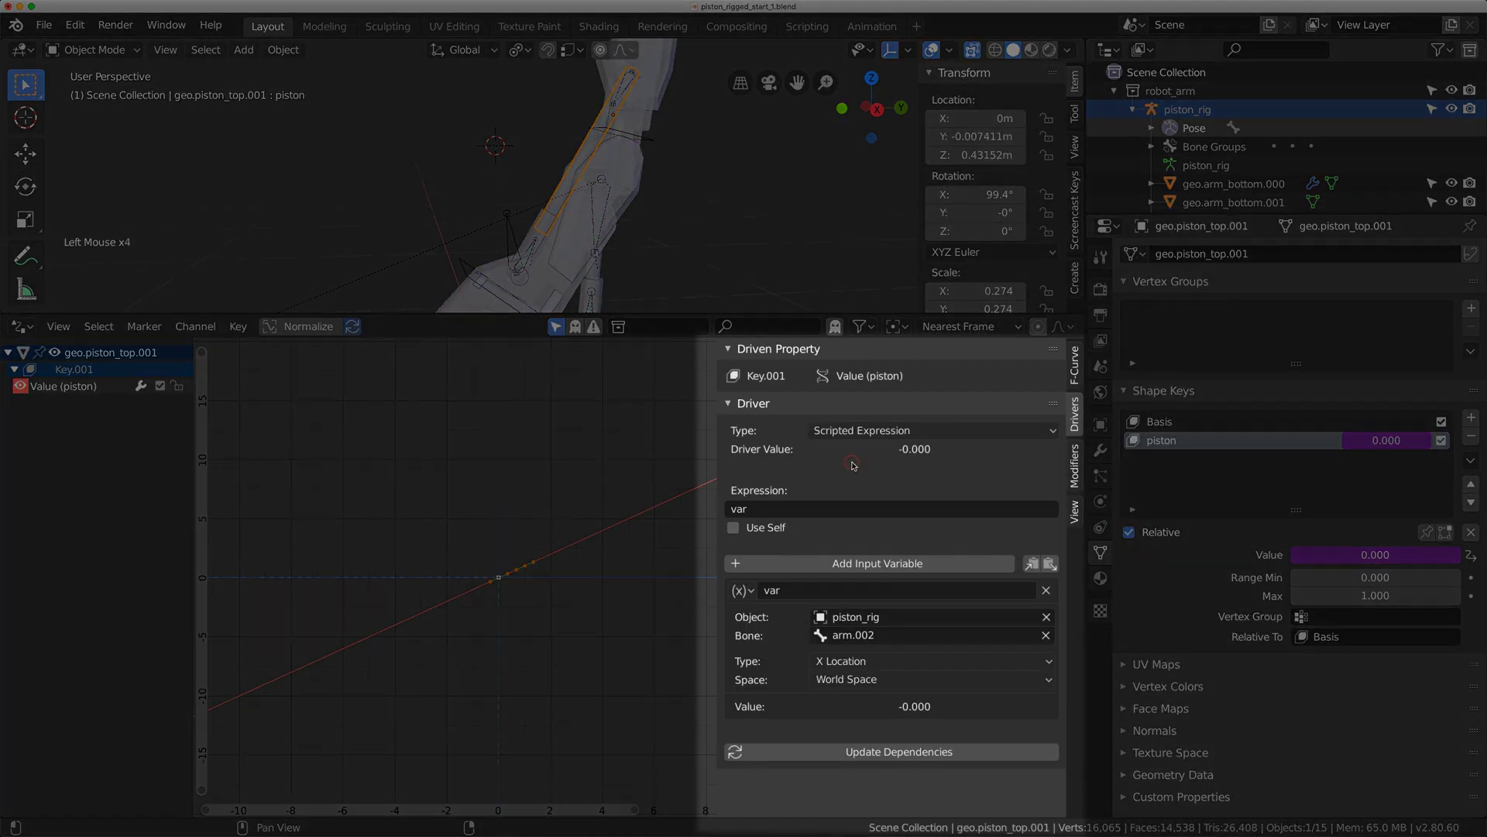
pyautogui.click(829, 664)
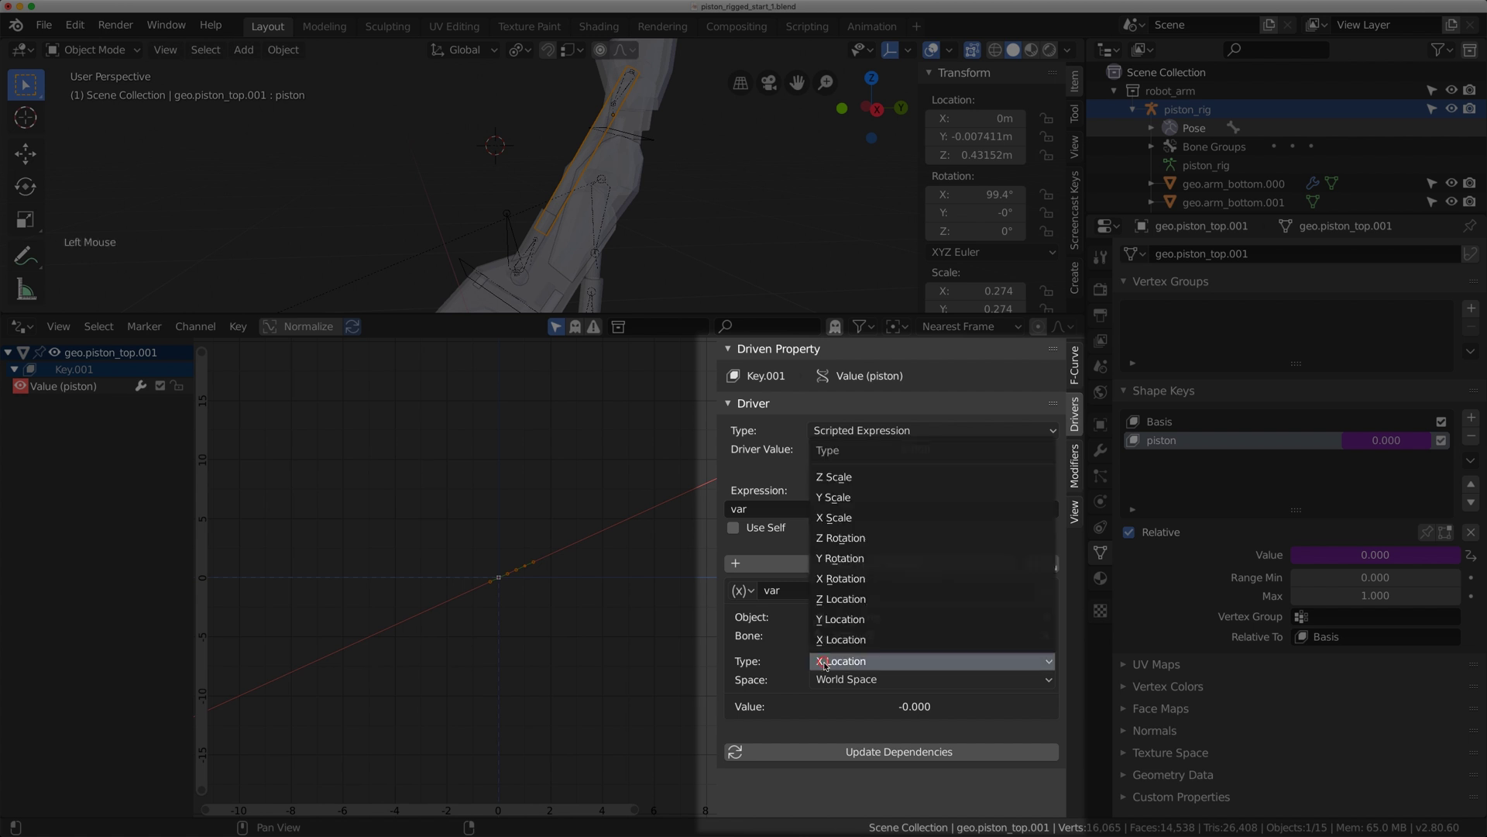
pyautogui.click(853, 579)
pyautogui.click(853, 680)
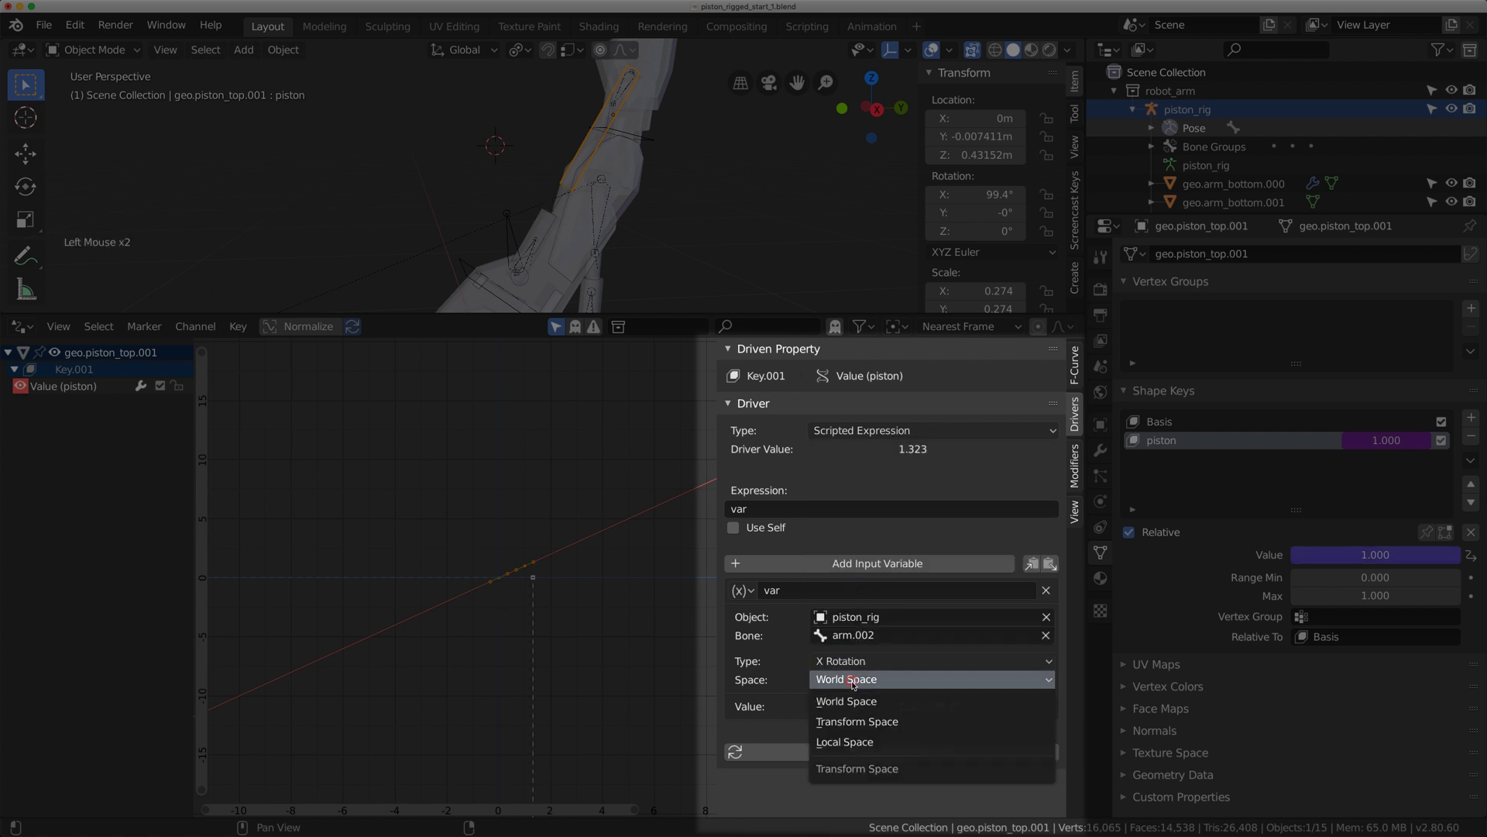
pyautogui.click(851, 740)
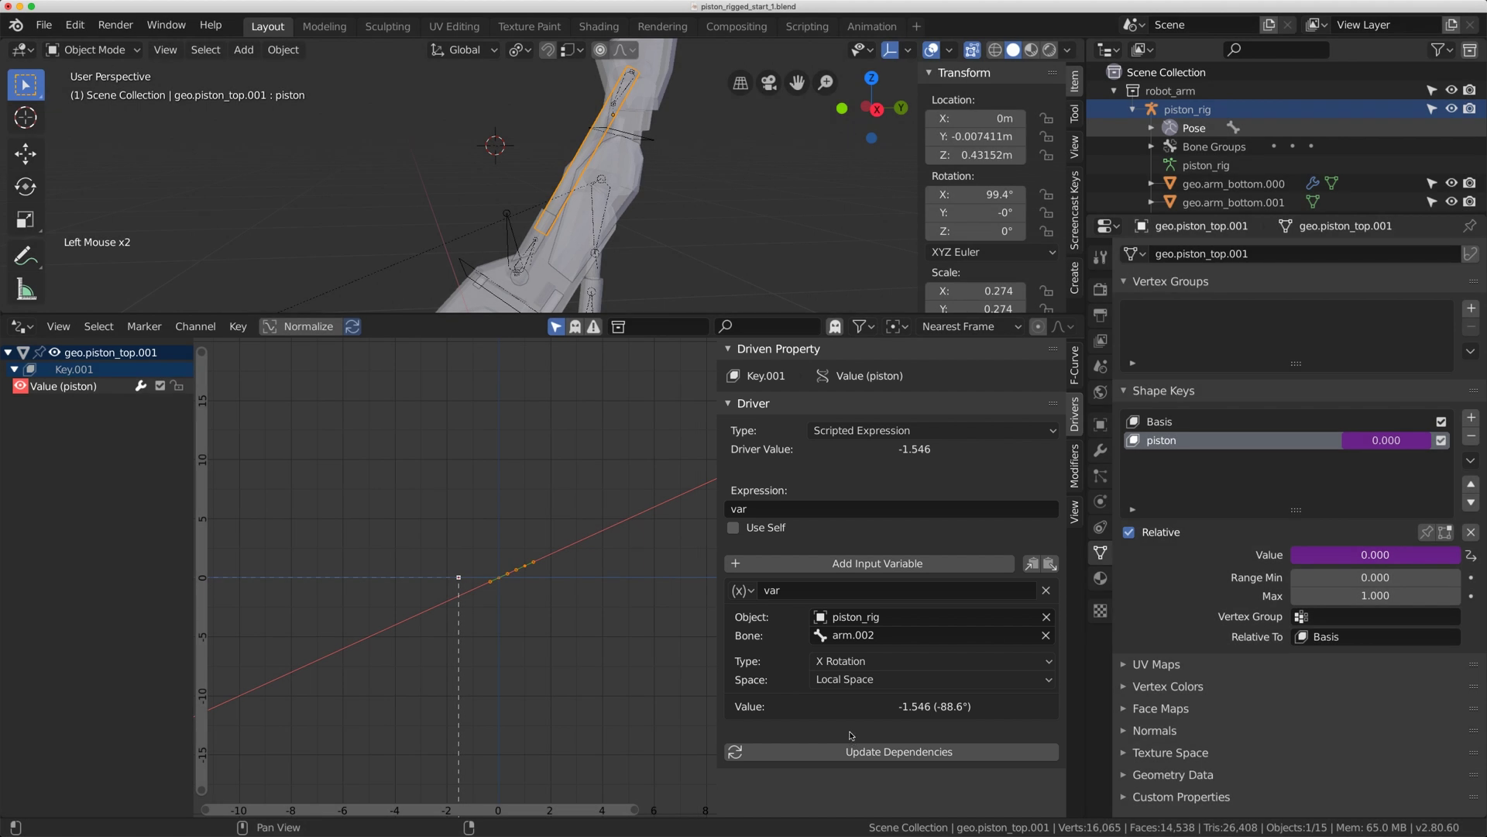
# Rotate the arm.002 bone to about 13.2° on X to test the piston driver.
pyautogui.keyDown('shift'); pyautogui.scroll(1, 612, 139); pyautogui.keyUp('shift')
pyautogui.keyDown('shift'); pyautogui.moveTo(612, 139); pyautogui.dragTo(620, 156, button='middle'); pyautogui.keyUp('shift')
pyautogui.moveTo(620, 157); pyautogui.dragTo(613, 151, button='middle')
pyautogui.scroll(-1, 614, 151)
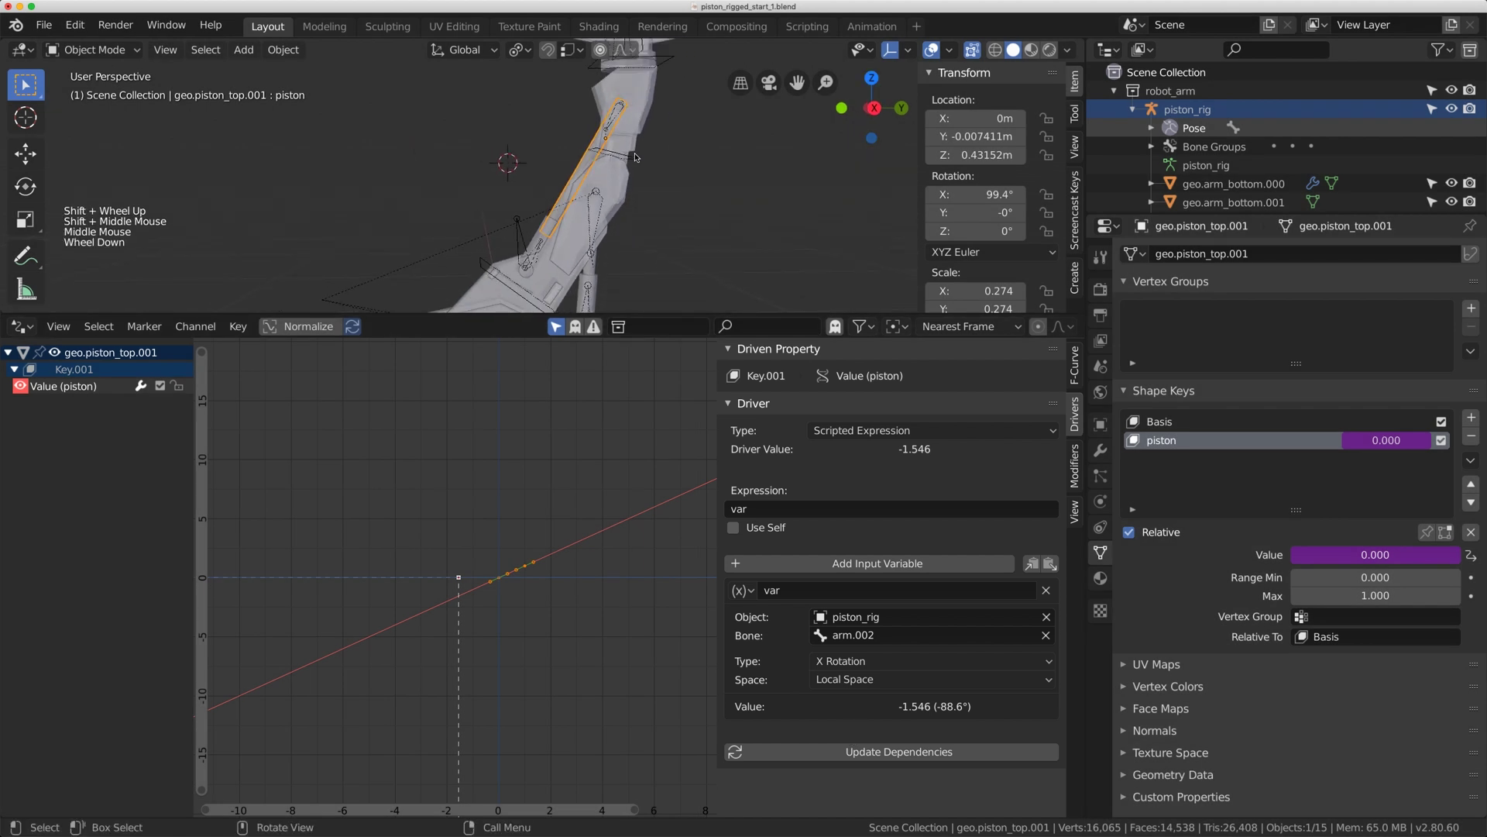
pyautogui.click(633, 159)
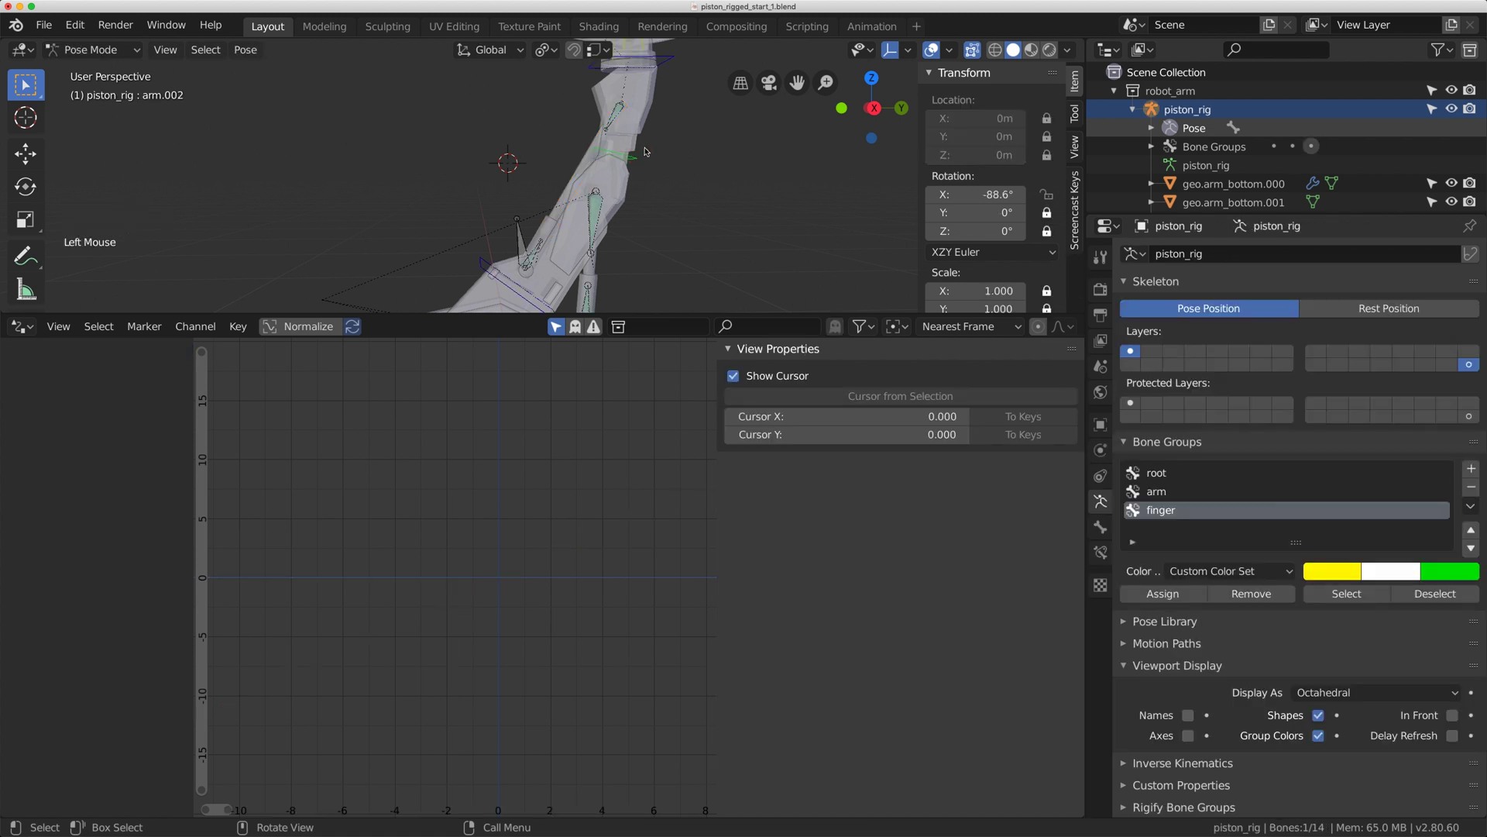
pyautogui.press('t')
pyautogui.press('r')
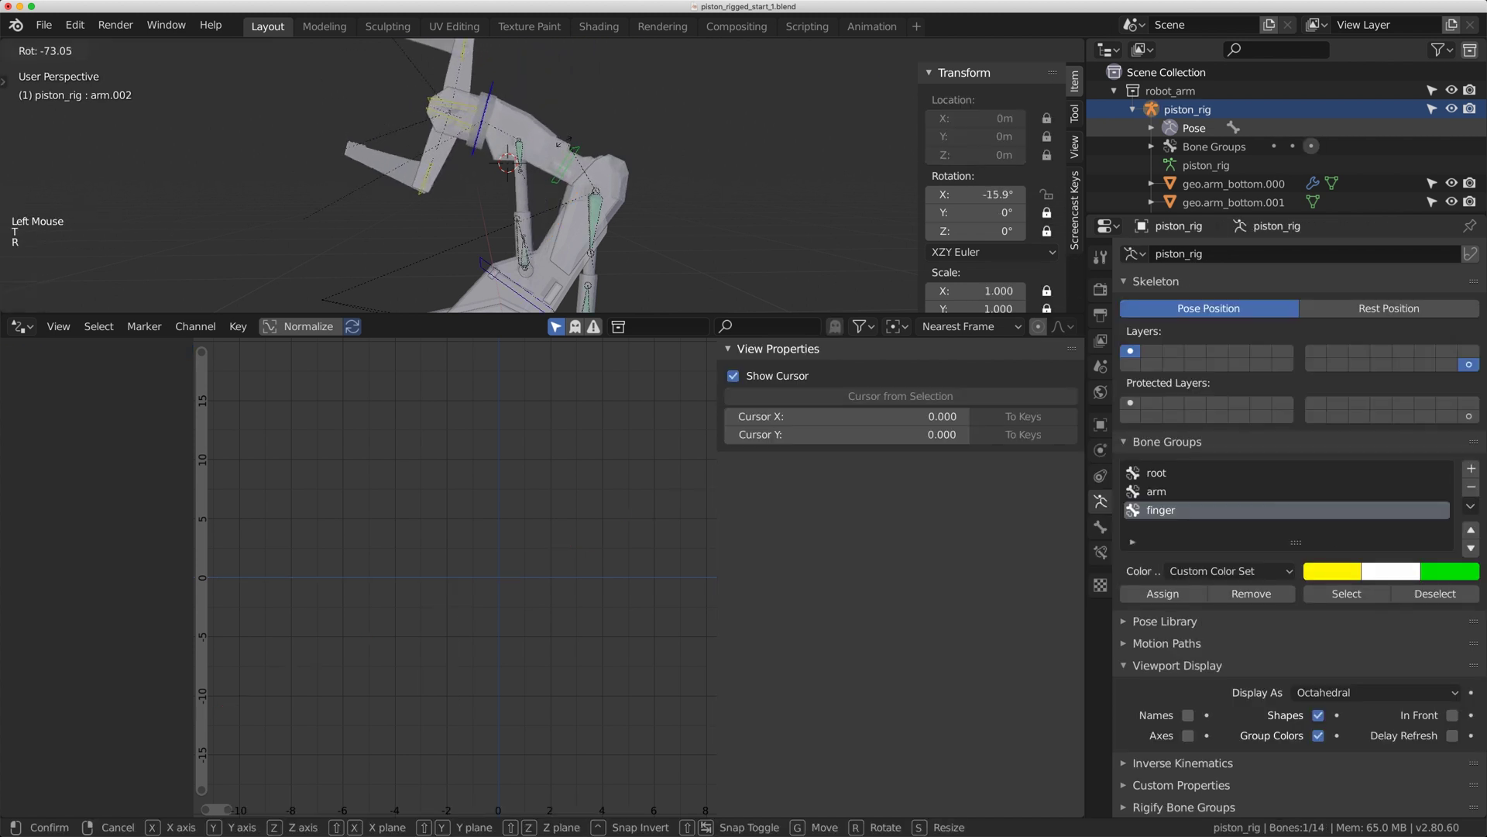
pyautogui.click(555, 170)
# Fold the upper arm further by rotating the arm.002 bone to about 28.1° on X.
pyautogui.scroll(4, 504, 224)
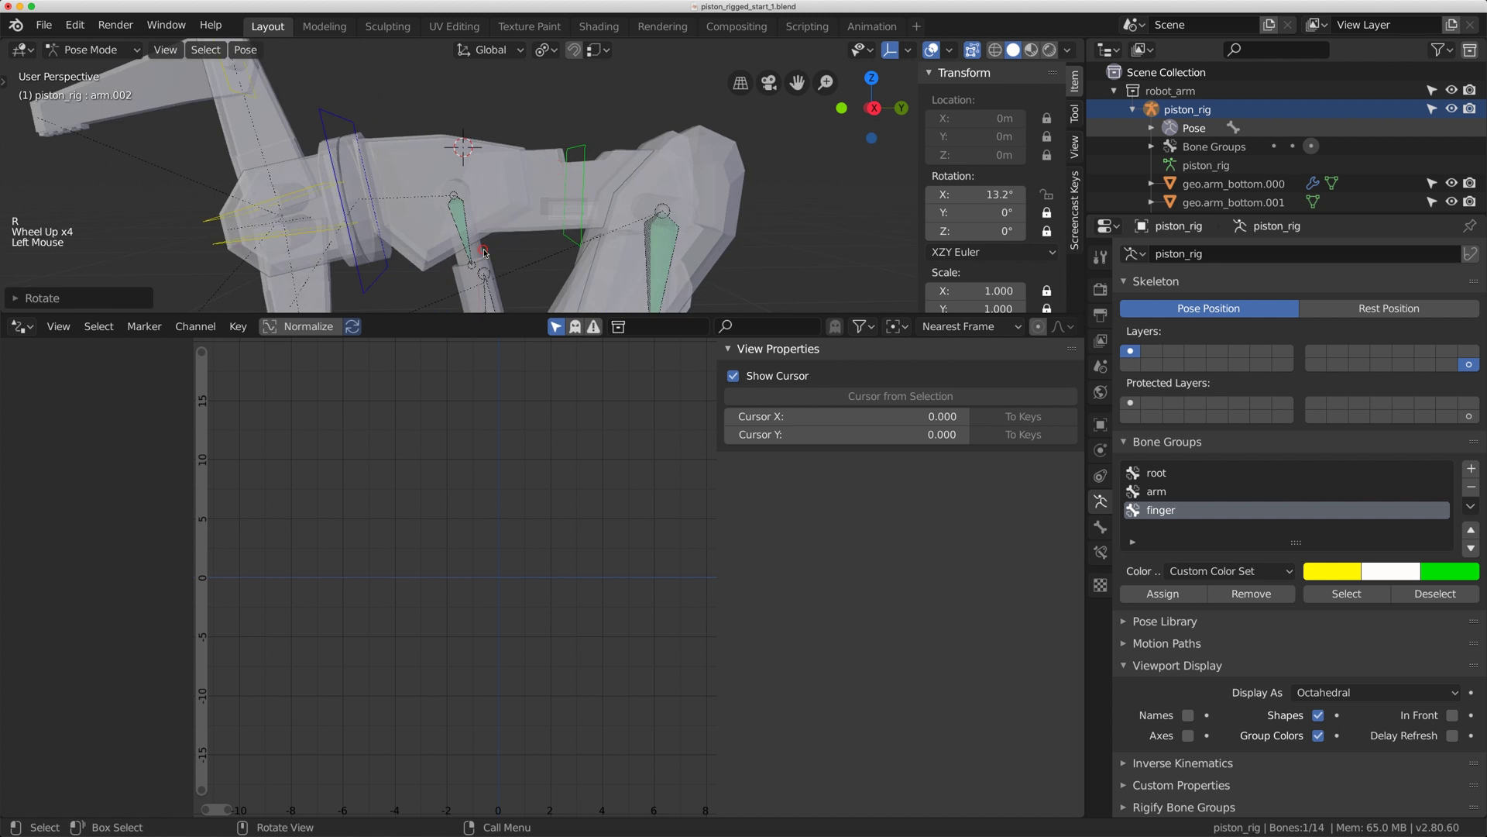
pyautogui.click(484, 252)
pyautogui.keyDown('shift'); pyautogui.moveTo(484, 252); pyautogui.dragTo(577, 136, button='middle'); pyautogui.keyUp('shift')
pyautogui.scroll(-3, 546, 170)
pyautogui.scroll(-3, 548, 168)
pyautogui.scroll(1, 577, 135)
pyautogui.click(579, 131)
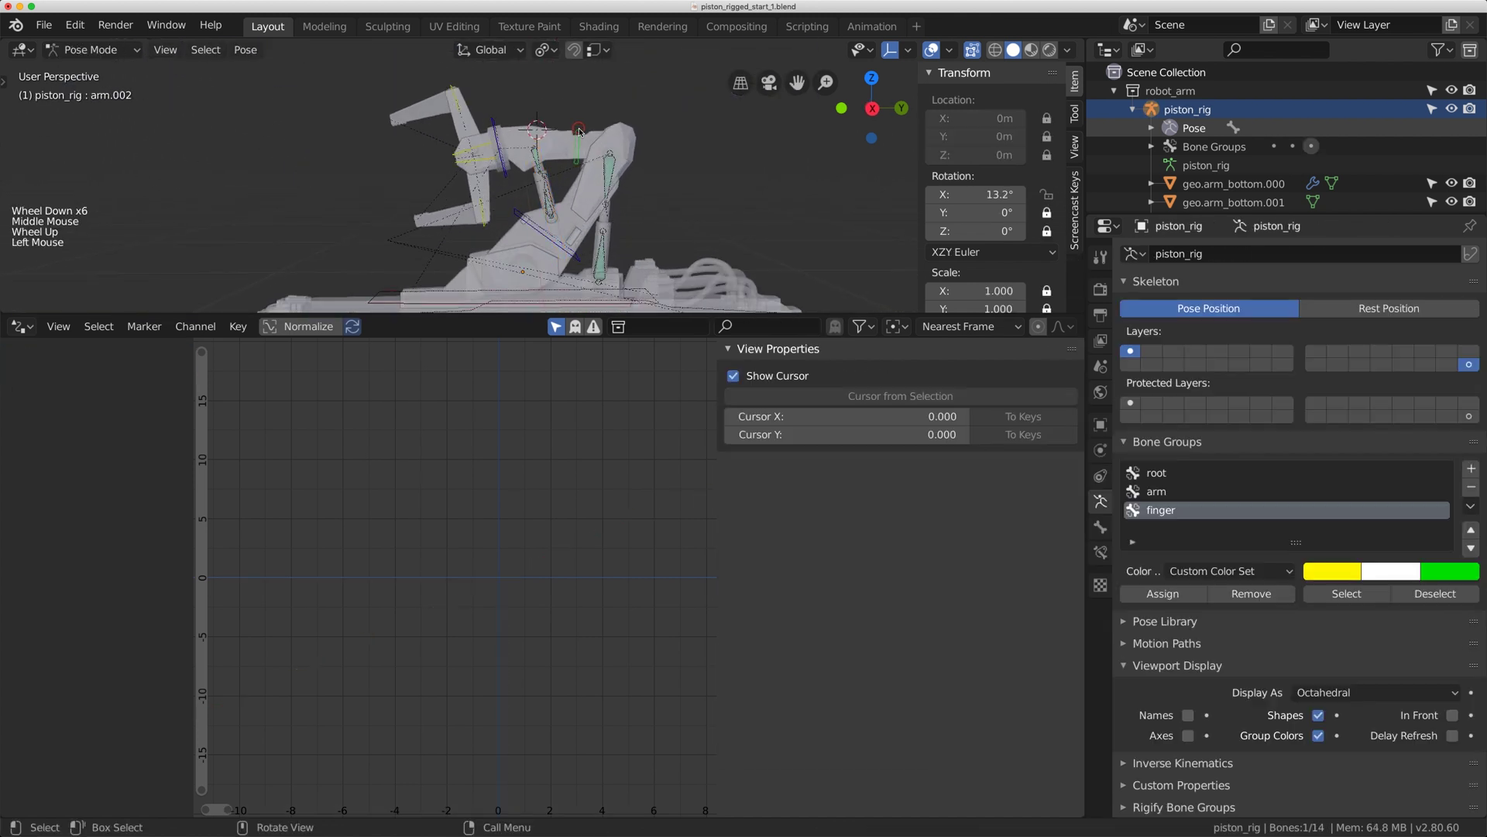
pyautogui.press('r')
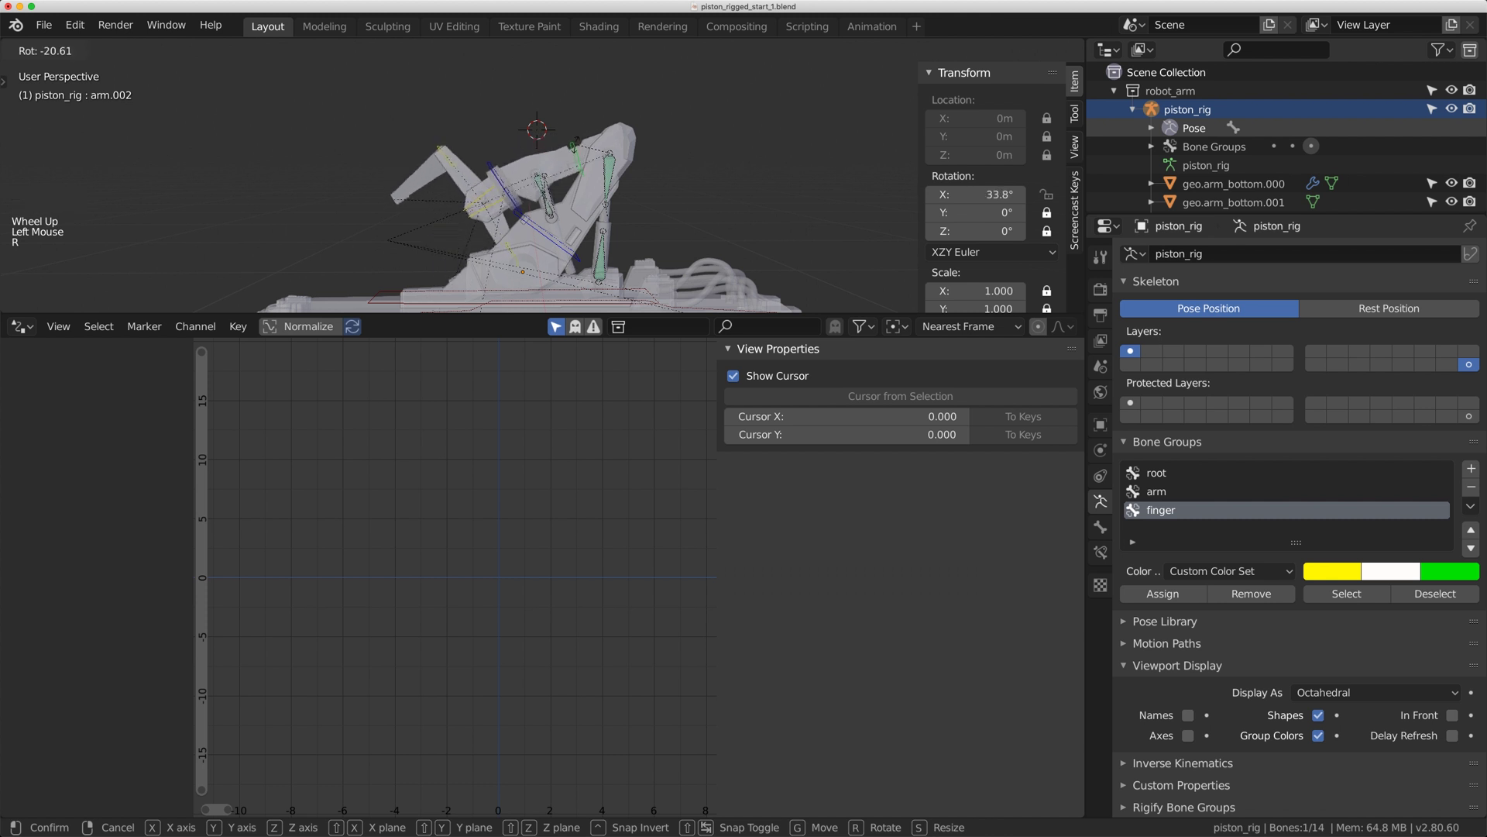
pyautogui.click(576, 141)
# Reselect the second upper rod and change its driver expression to 1+var.
pyautogui.scroll(2, 577, 203)
pyautogui.moveTo(576, 142); pyautogui.dragTo(574, 310, button='middle')
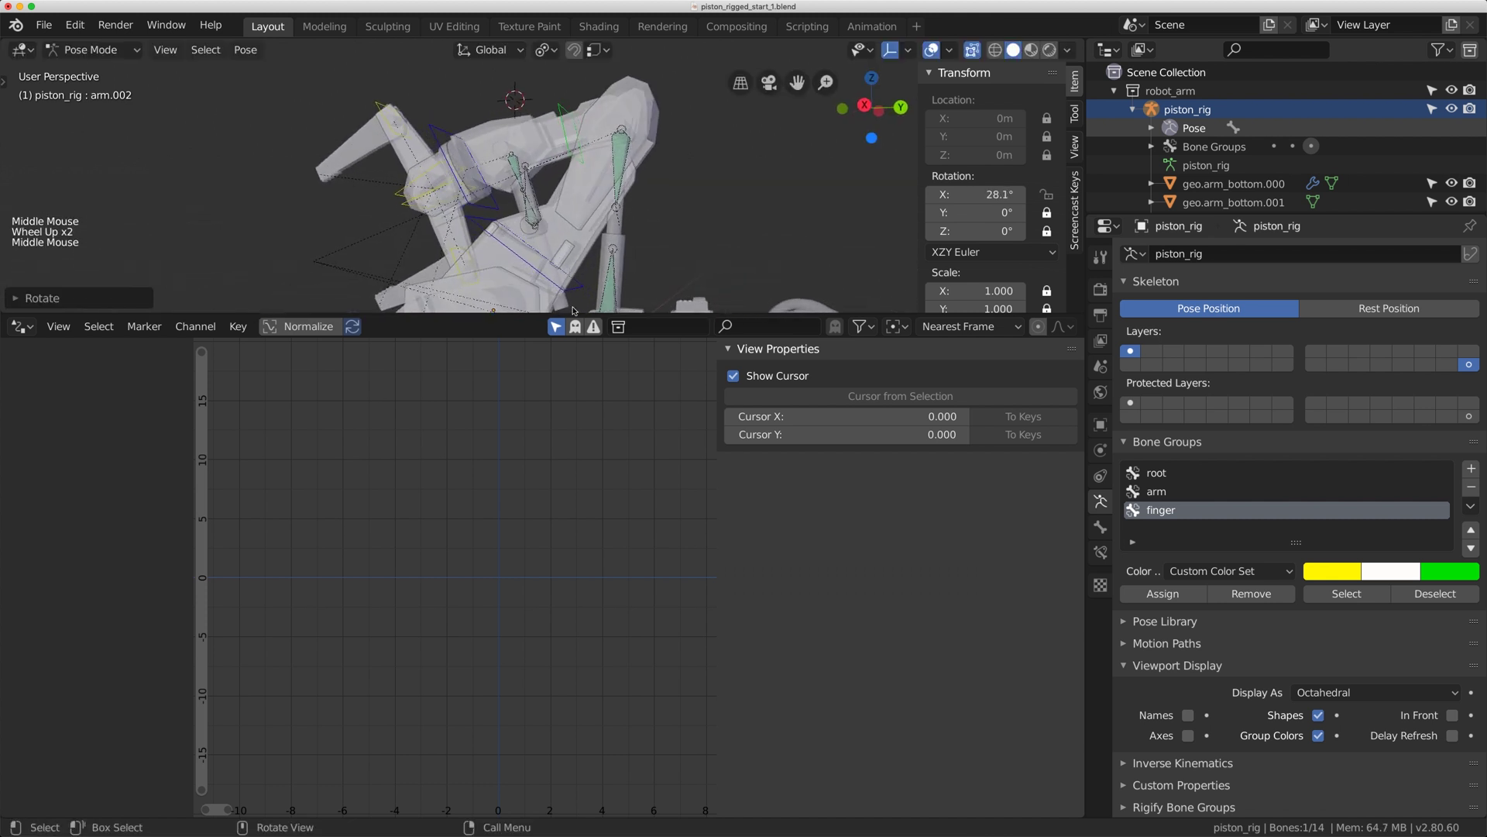
pyautogui.click(573, 309)
pyautogui.click(574, 309)
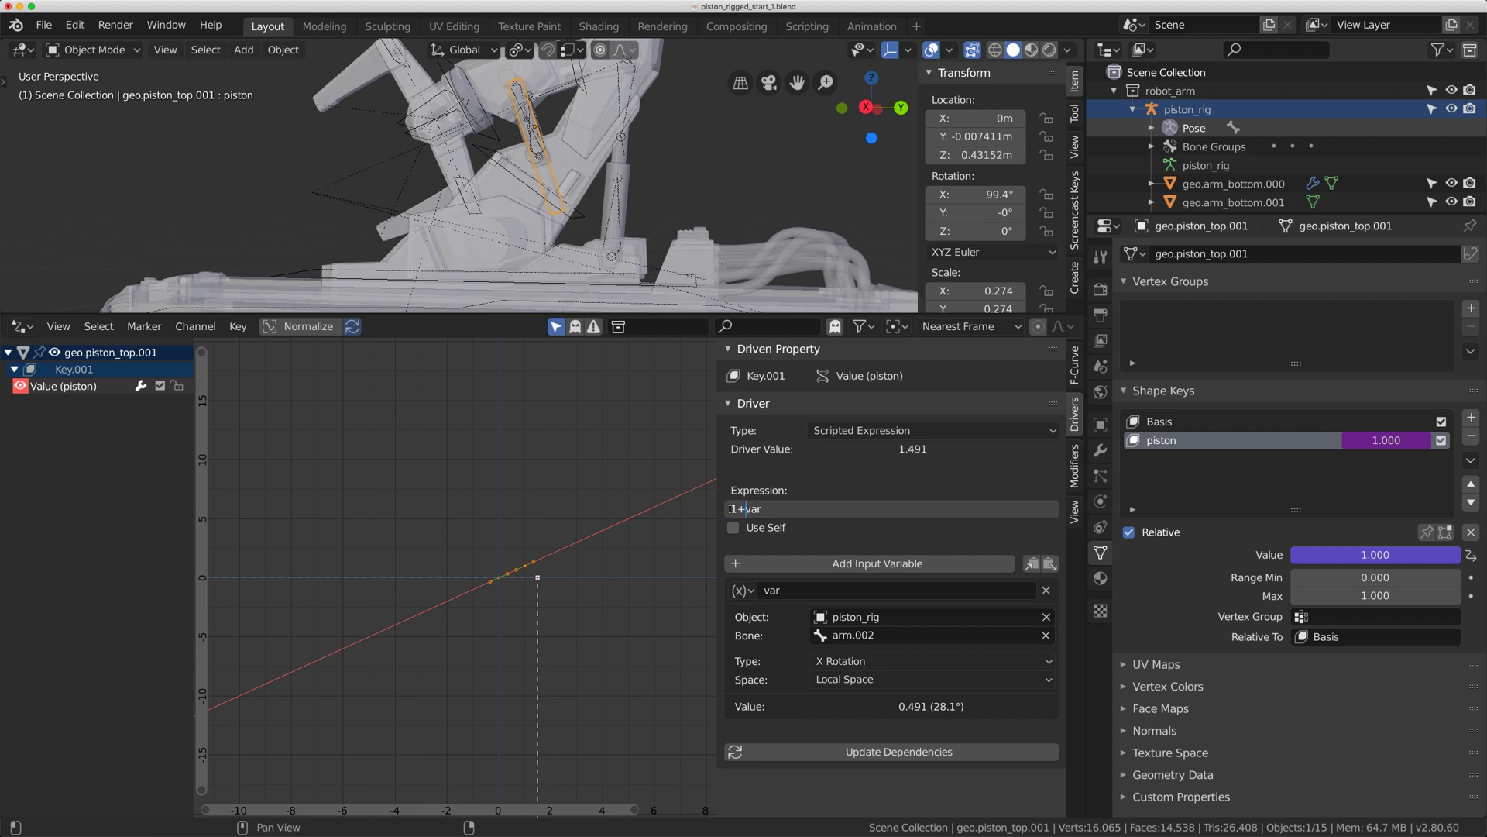
pyautogui.press('Return')
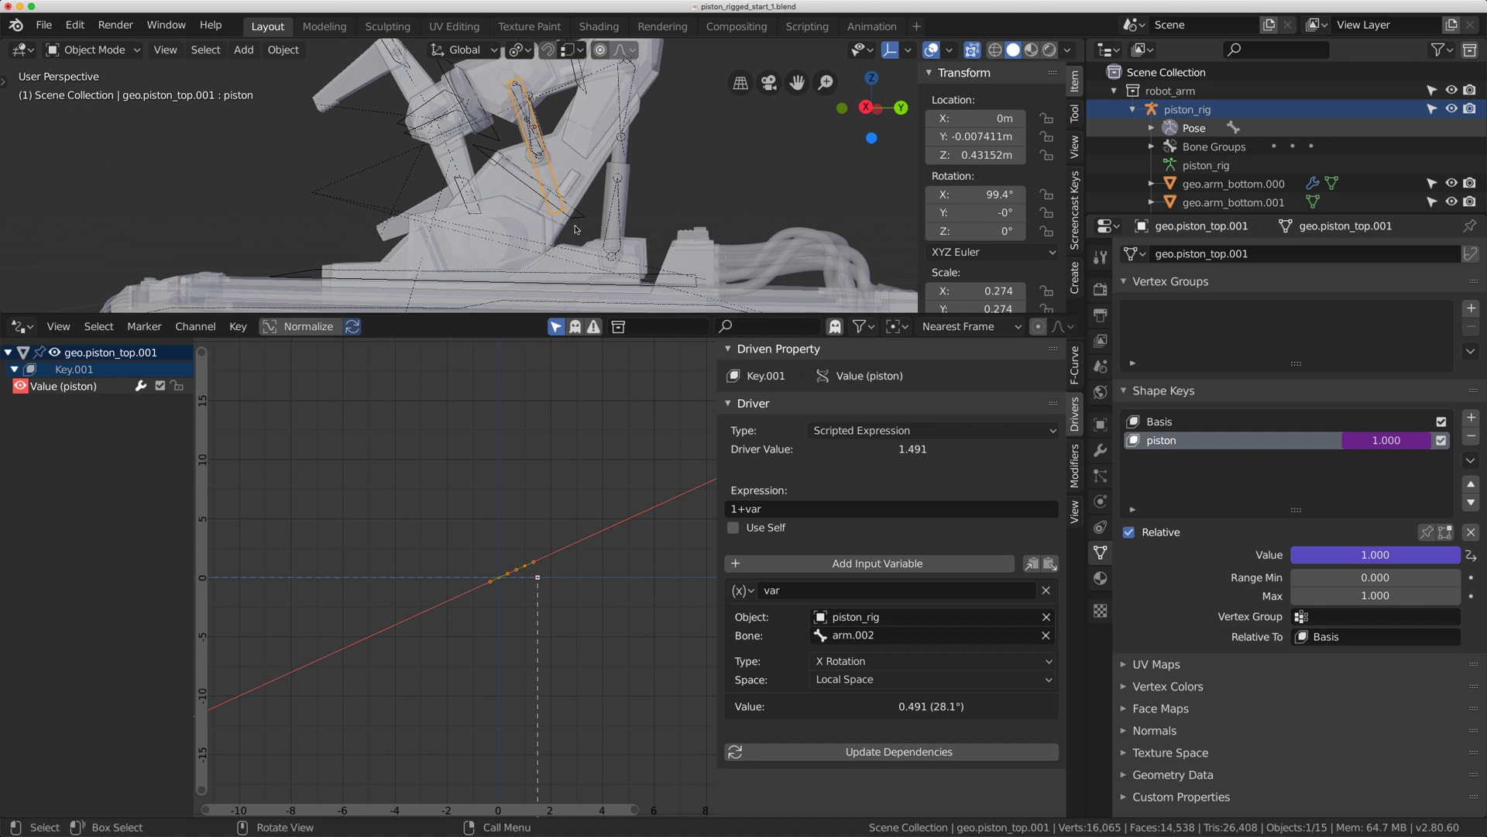
# Rotate the arm.002 bone to about -59.4° on X, and reselect the rod to check its driver value.
pyautogui.keyDown('shift'); pyautogui.moveTo(513, 193); pyautogui.dragTo(588, 97, button='middle'); pyautogui.keyUp('shift')
pyautogui.click(601, 101)
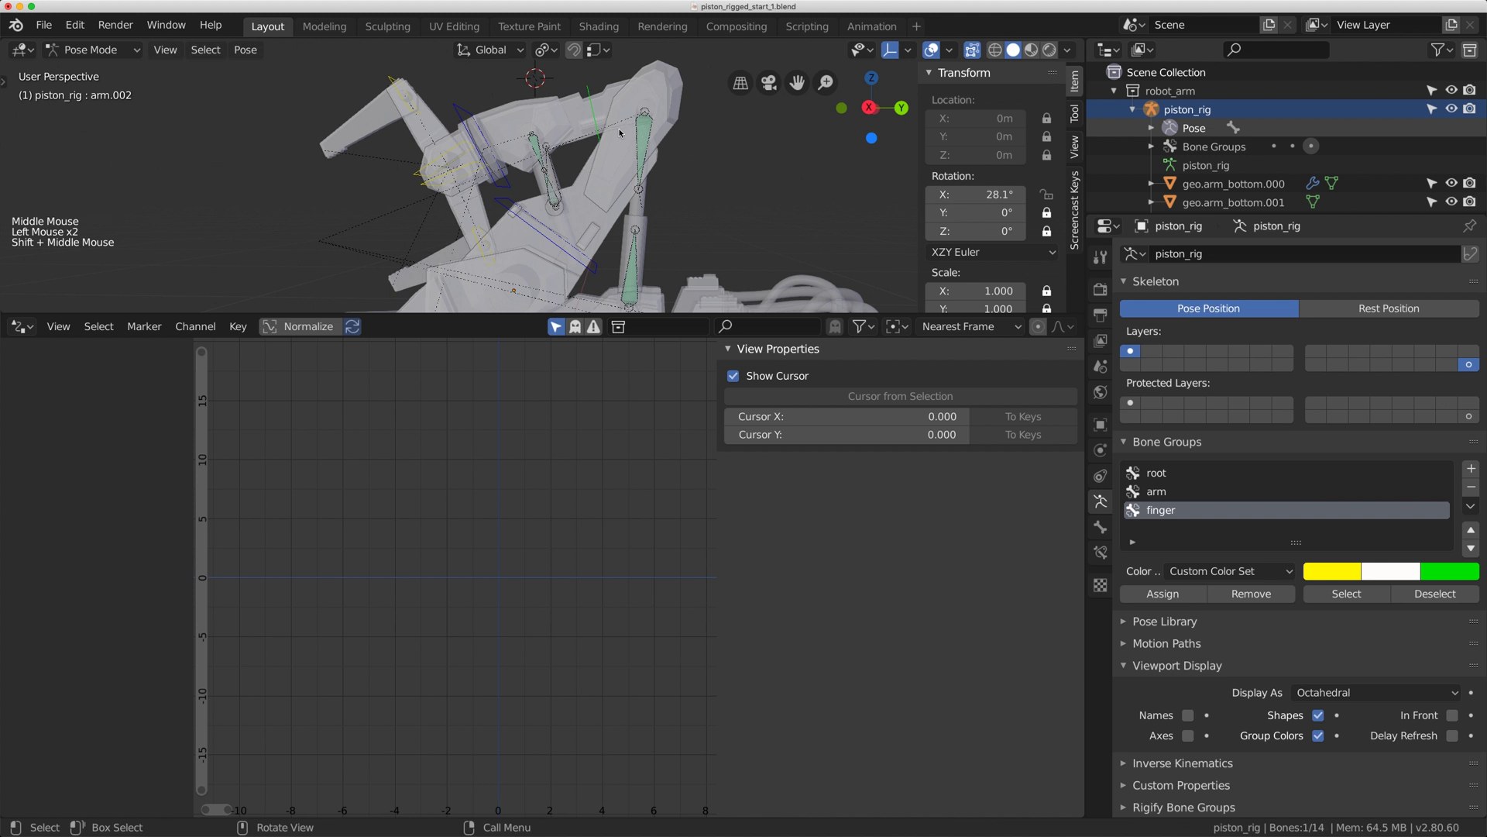
pyautogui.press('r')
pyautogui.click(939, 209)
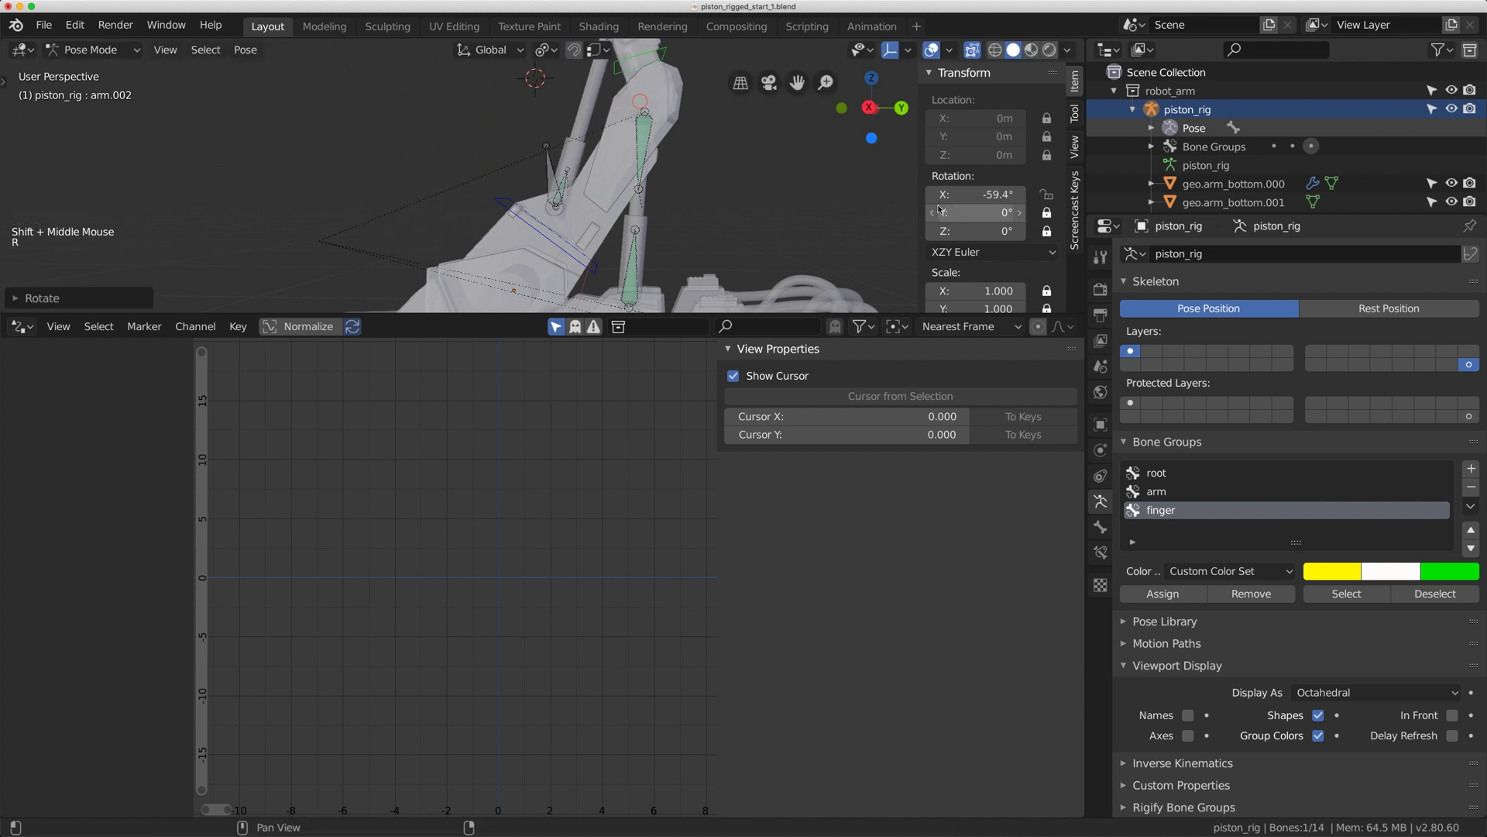
pyautogui.click(587, 110)
pyautogui.click(591, 112)
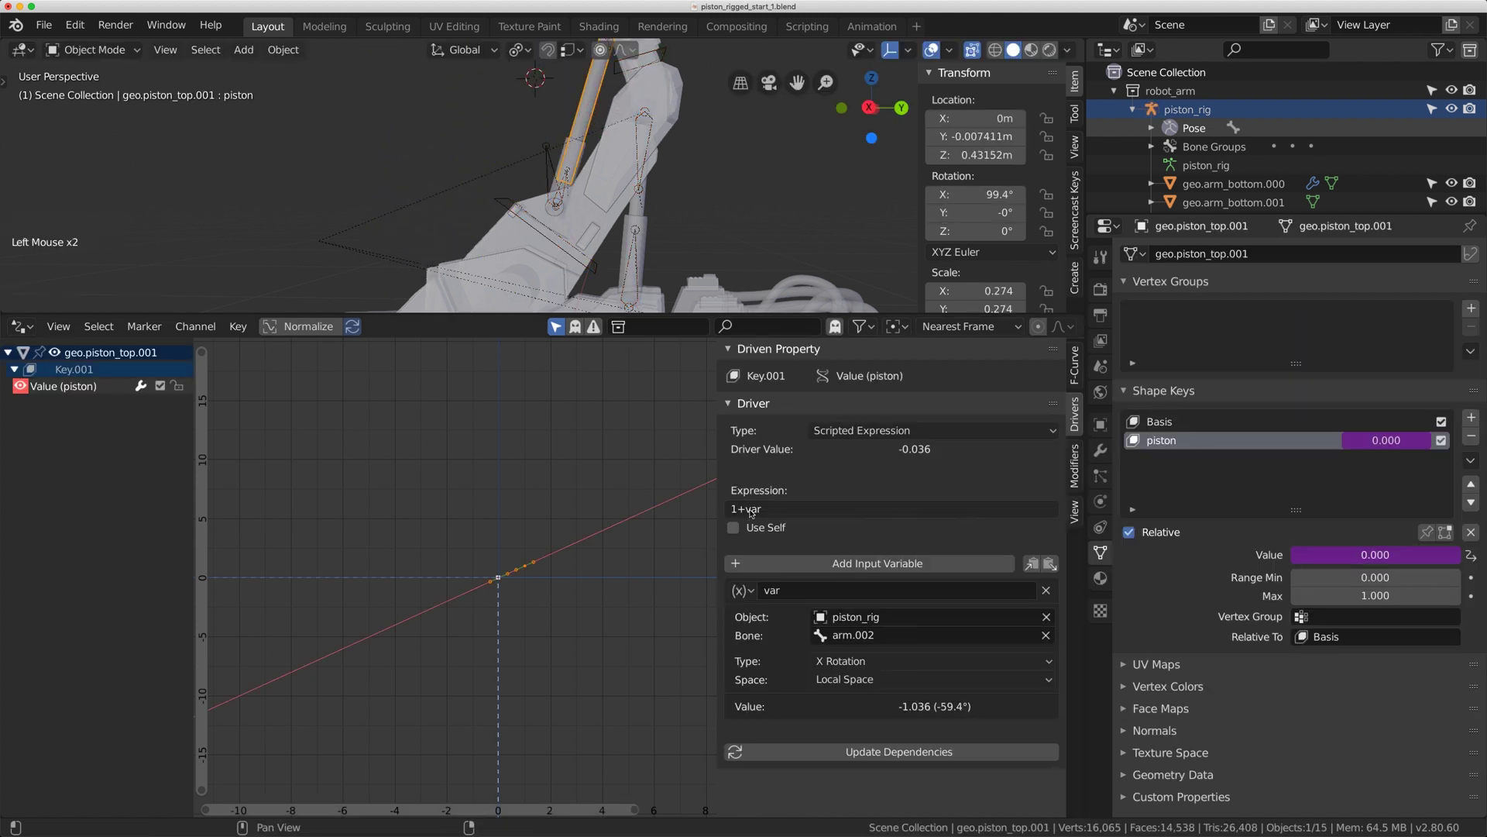
# Rotate the arm.002 bone to about -80° on X and inspect the stretched piston.
pyautogui.keyDown('shift'); pyautogui.moveTo(606, 133); pyautogui.dragTo(618, 164, button='middle'); pyautogui.keyUp('shift')
pyautogui.moveTo(618, 164); pyautogui.dragTo(619, 165, button='middle')
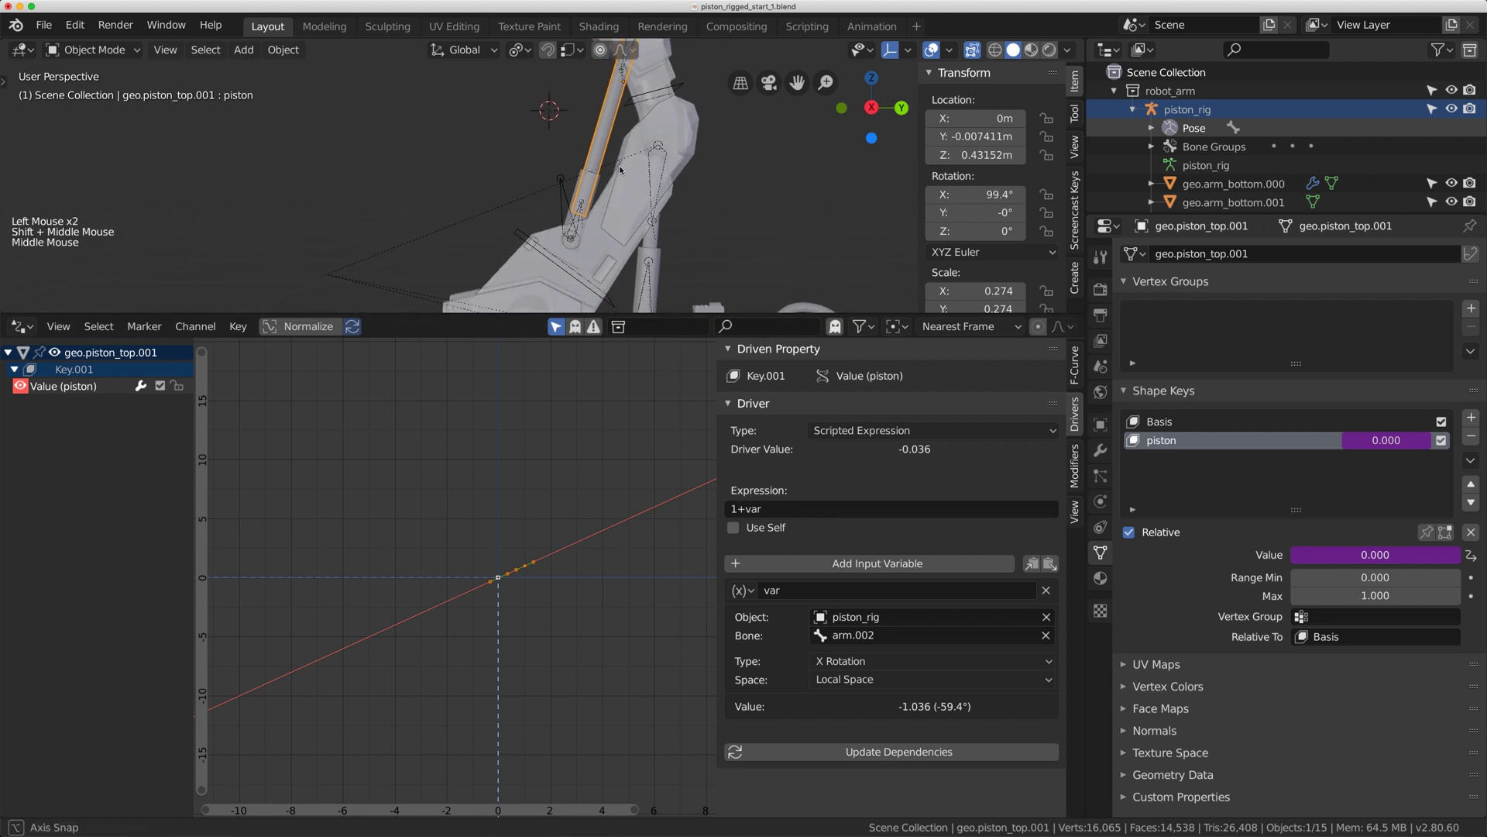
pyautogui.click(681, 87)
pyautogui.press('r')
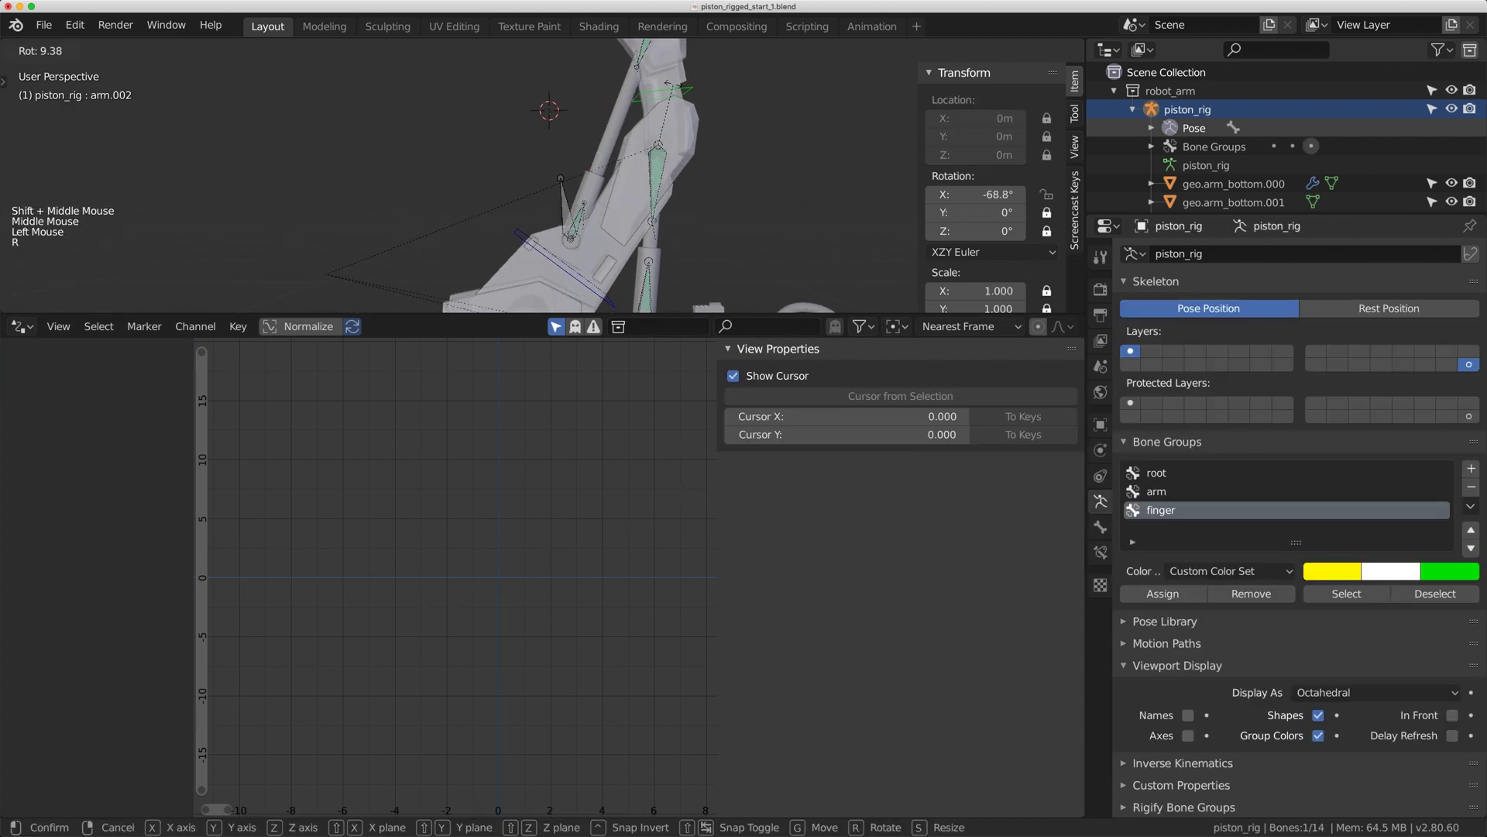
pyautogui.click(691, 83)
pyautogui.scroll(-5, 682, 117)
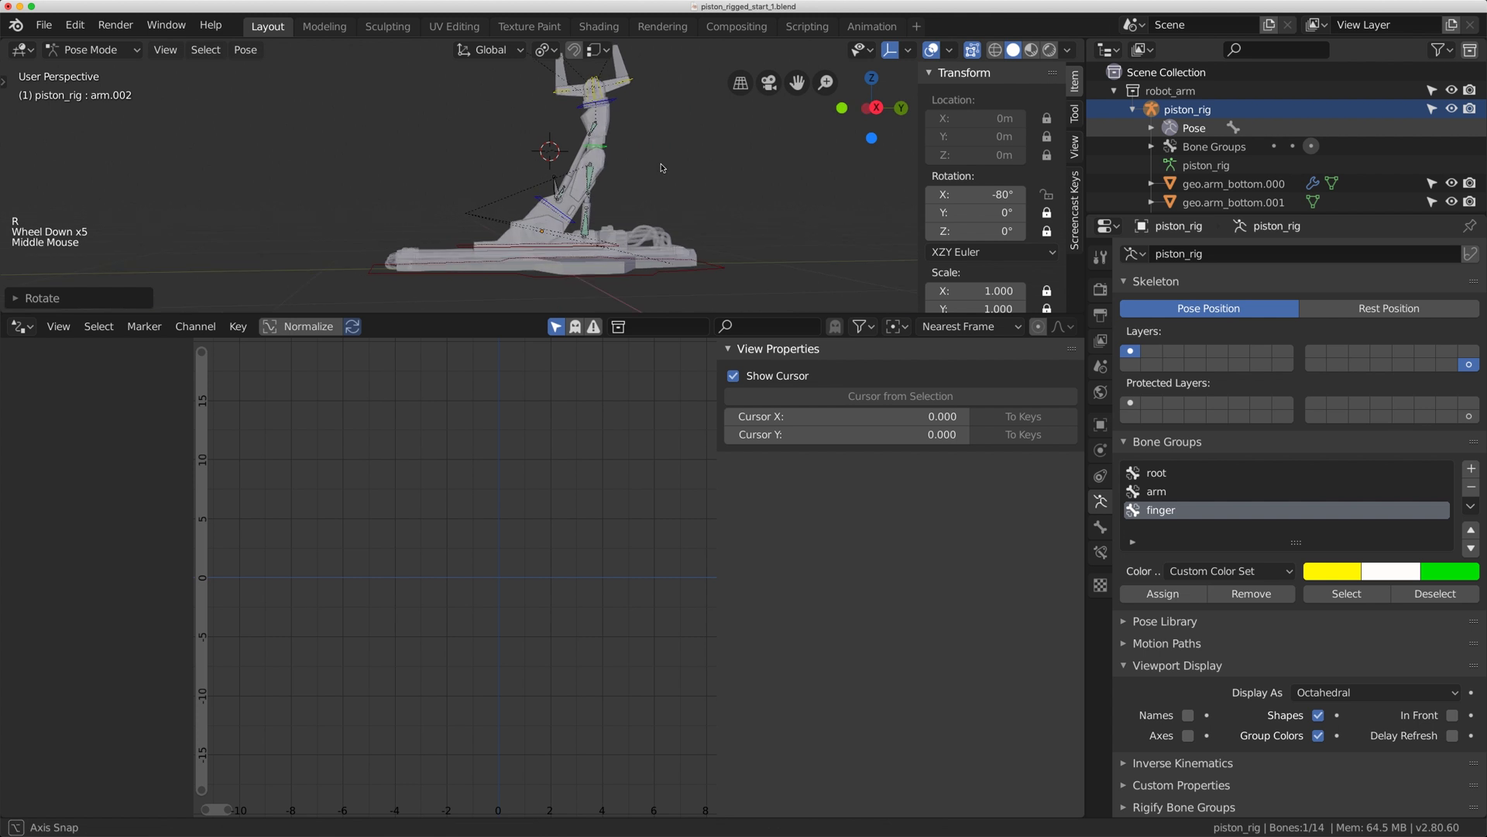
# Toggle X-ray display in the viewport and rotate the arm.002 bone to about -47.2° on X.
pyautogui.scroll(2, 663, 173)
pyautogui.moveTo(658, 162); pyautogui.dragTo(651, 166, button='middle')
pyautogui.hotkey('alt', 'z')
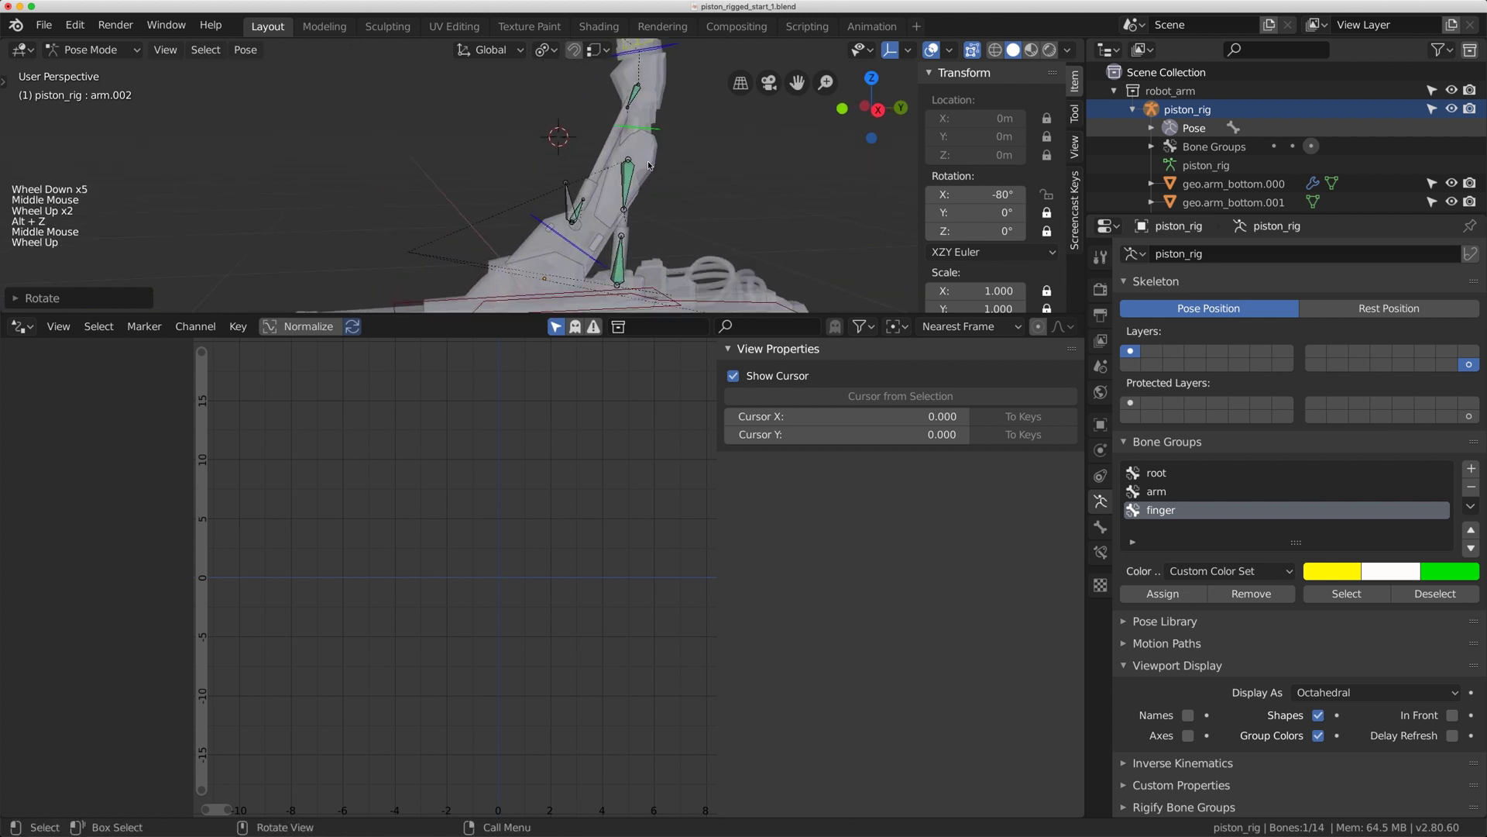
pyautogui.scroll(1, 651, 165)
pyautogui.press('r')
pyautogui.click(597, 153)
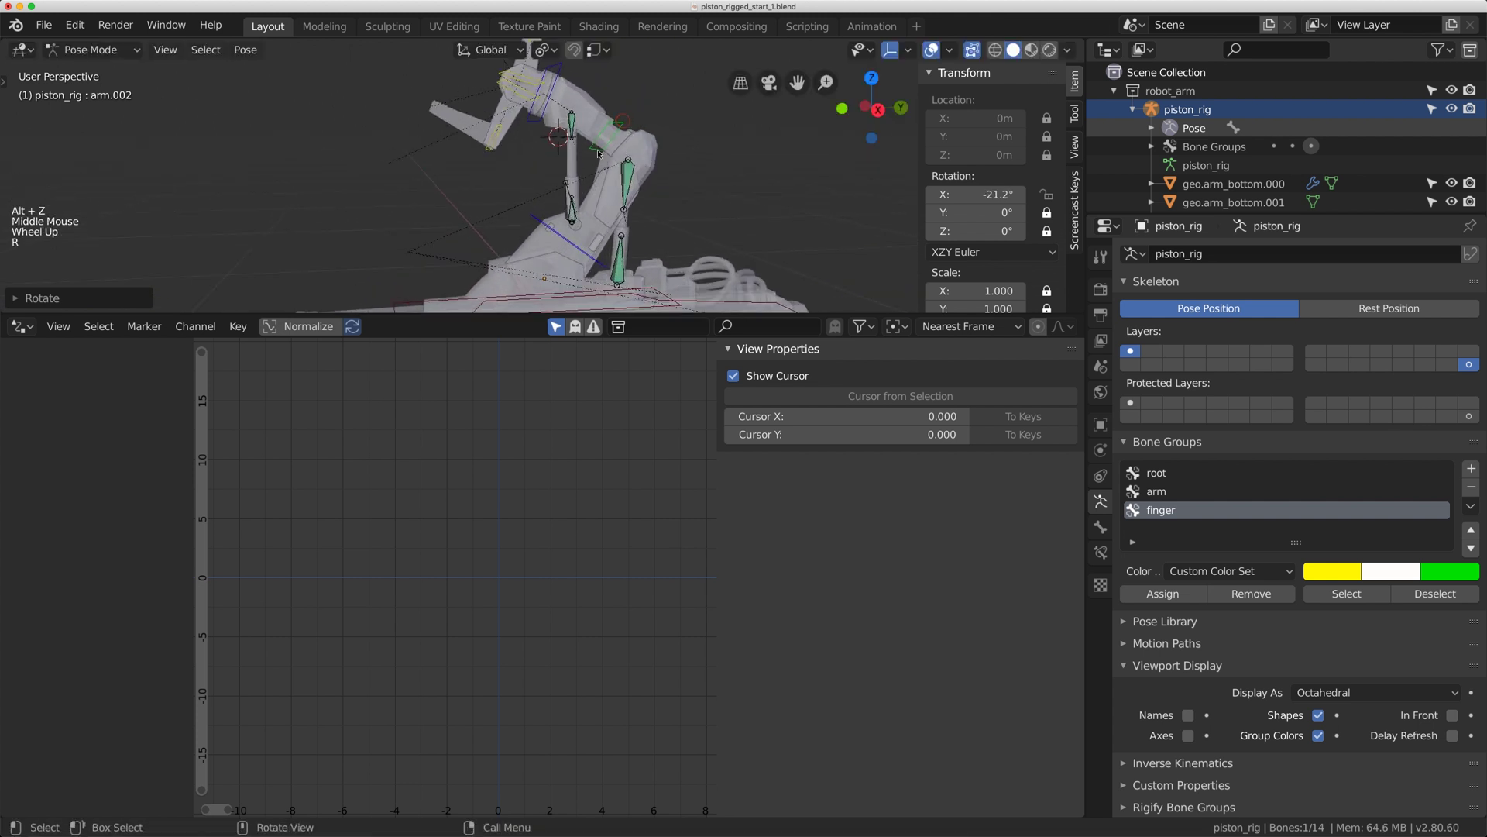
pyautogui.press('r')
# Turn on wireframe display with all edges for the second upper rod, geo.piston_top.001.
pyautogui.click(1106, 426)
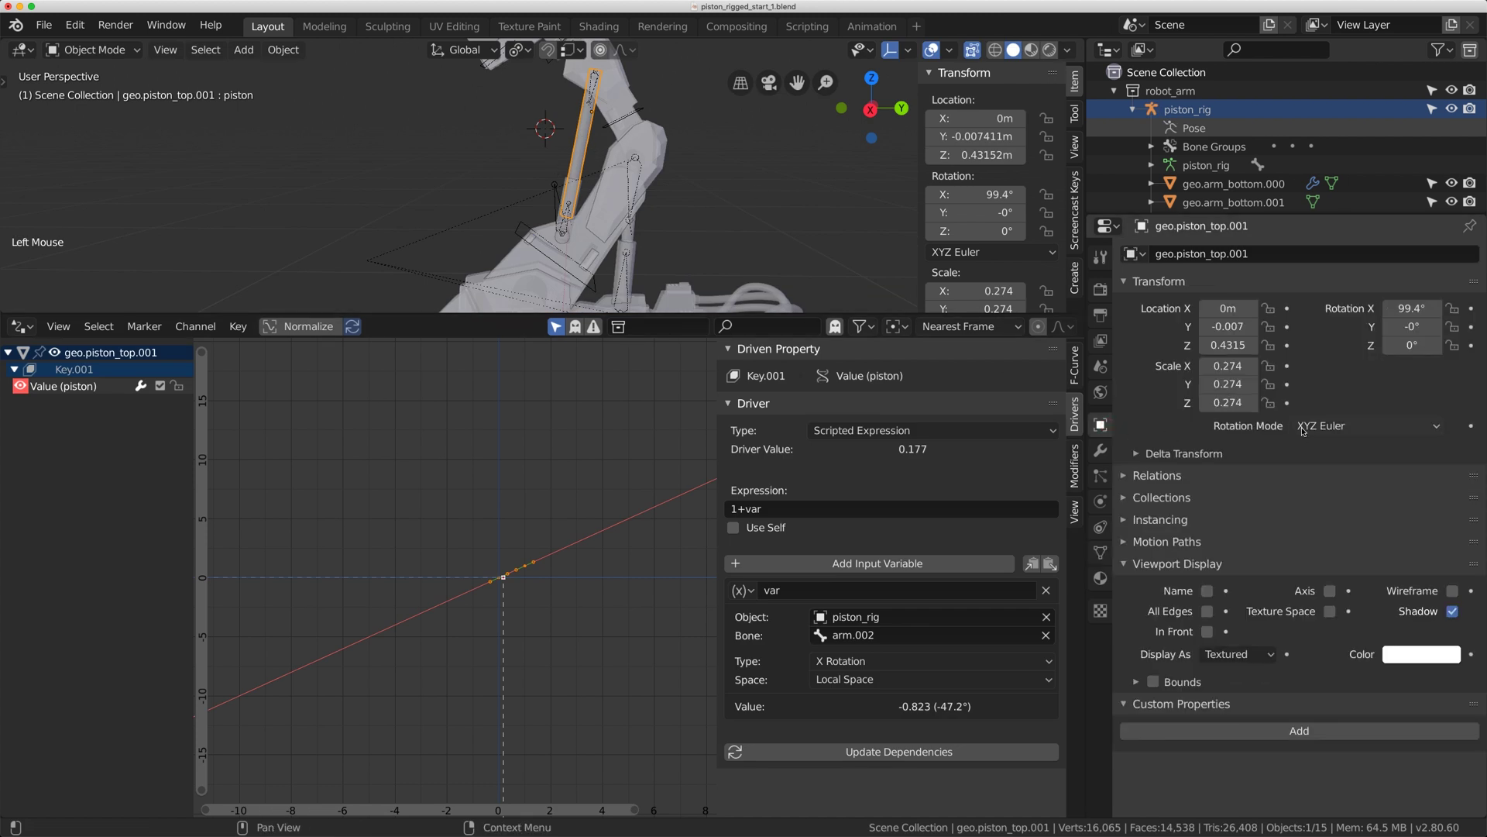
pyautogui.click(1101, 430)
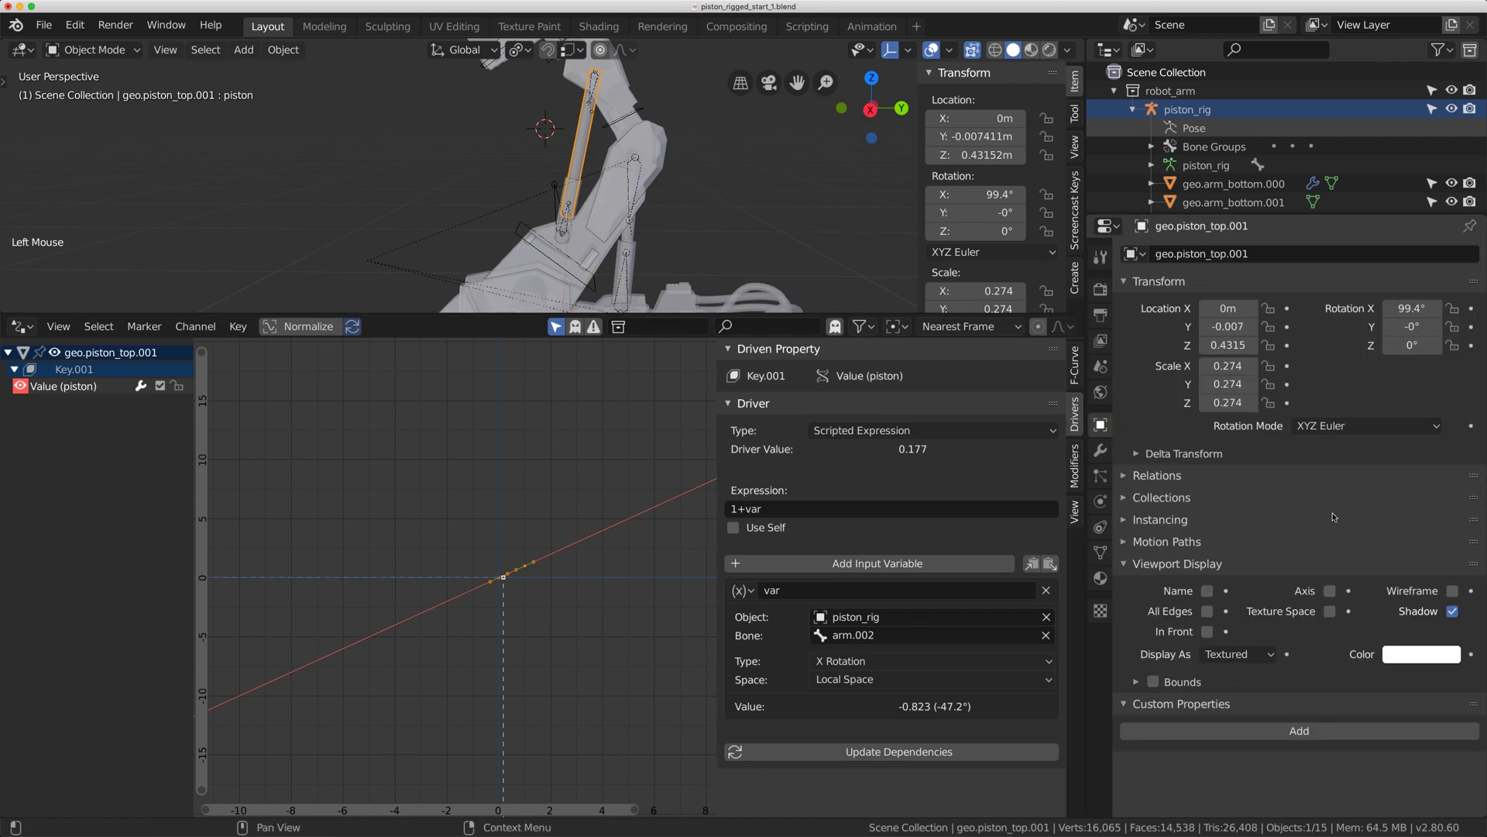
pyautogui.click(1452, 591)
pyautogui.keyDown('shift'); pyautogui.moveTo(697, 194); pyautogui.dragTo(682, 201, button='middle'); pyautogui.keyUp('shift')
pyautogui.scroll(4, 682, 202)
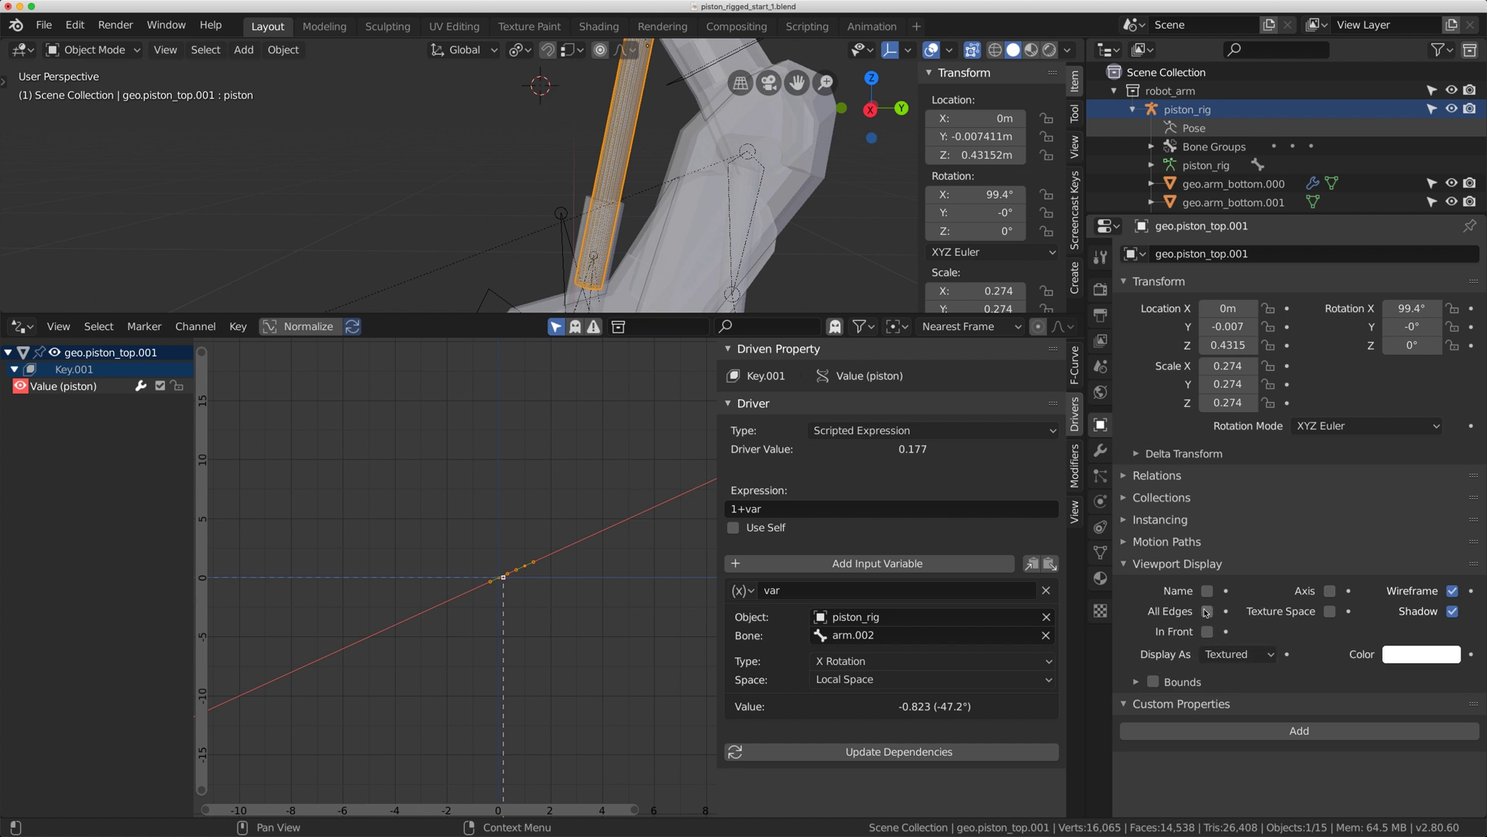
pyautogui.click(1208, 613)
pyautogui.scroll(-2, 591, 85)
# Select the rig and examine how deep the wireframed rod sits in its lower cylinder, including from a right orthographic view.
pyautogui.moveTo(591, 85); pyautogui.dragTo(647, 124, button='middle')
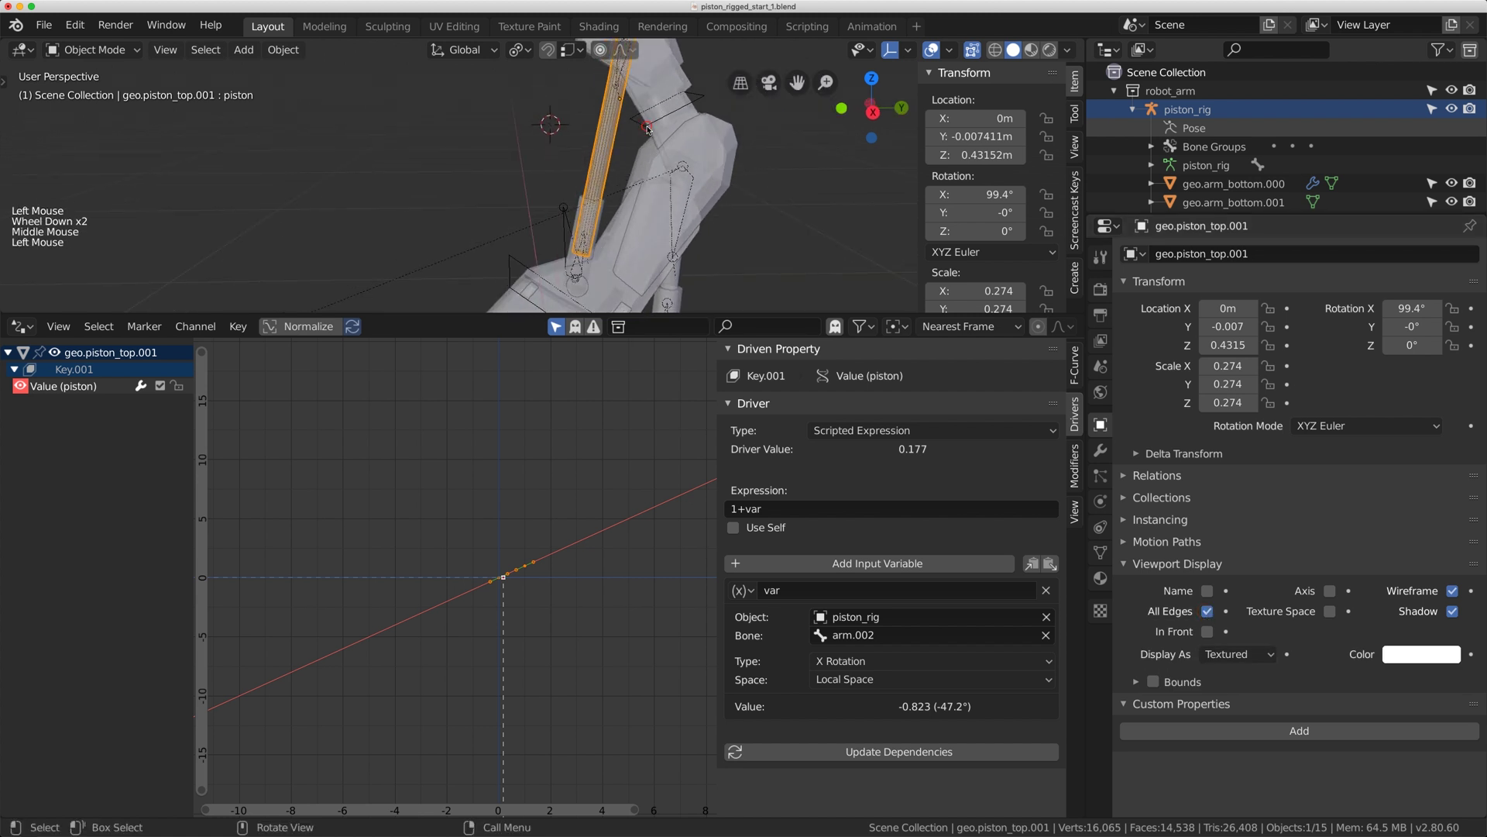
pyautogui.click(651, 128)
pyautogui.press('r')
pyautogui.click(631, 123)
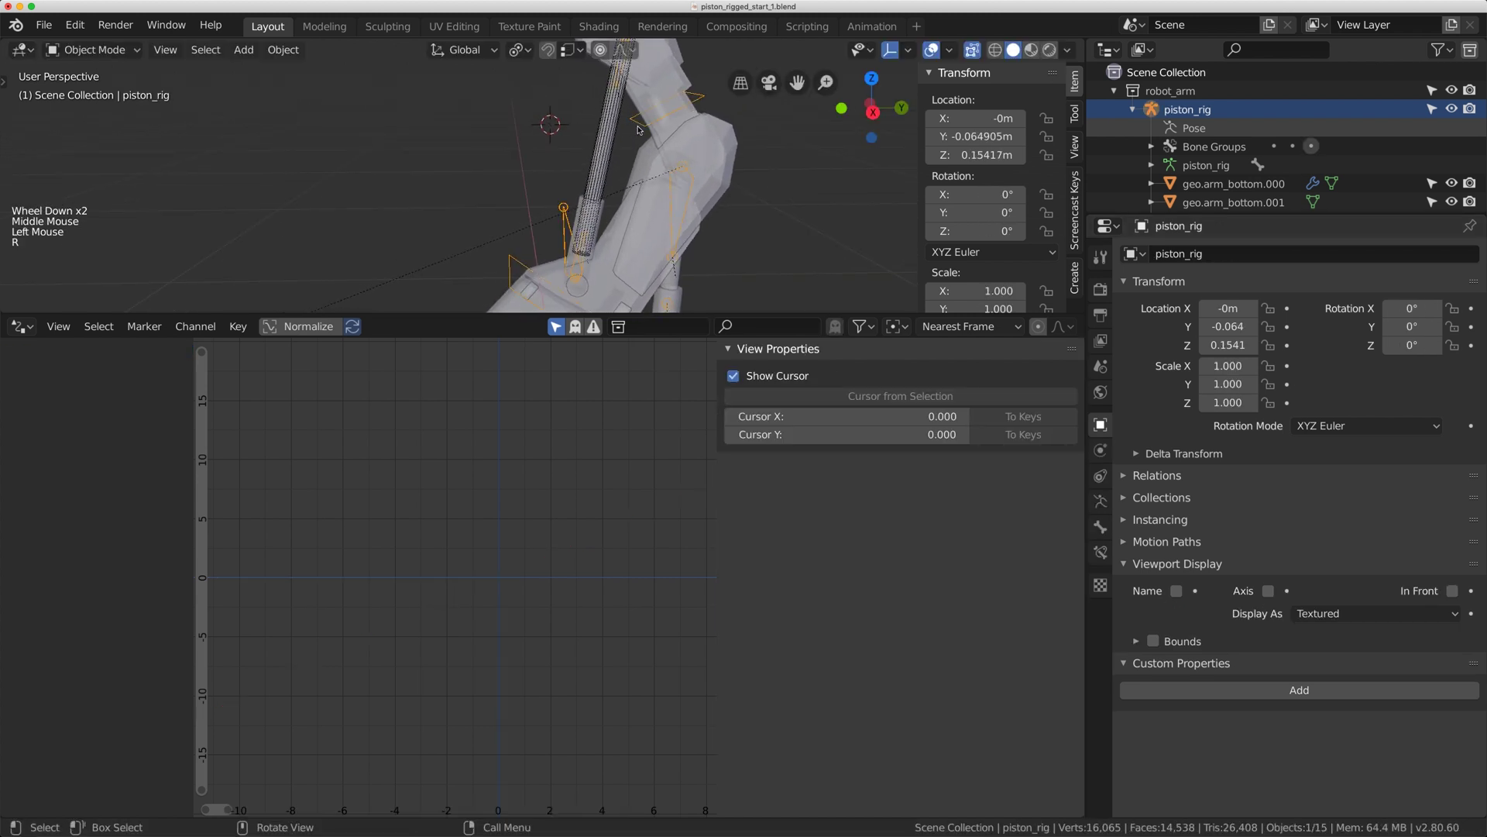
pyautogui.scroll(2, 640, 150)
pyautogui.scroll(2, 641, 149)
pyautogui.keyDown('shift'); pyautogui.moveTo(641, 149); pyautogui.dragTo(592, 130, button='middle'); pyautogui.keyUp('shift')
pyautogui.scroll(1, 592, 211)
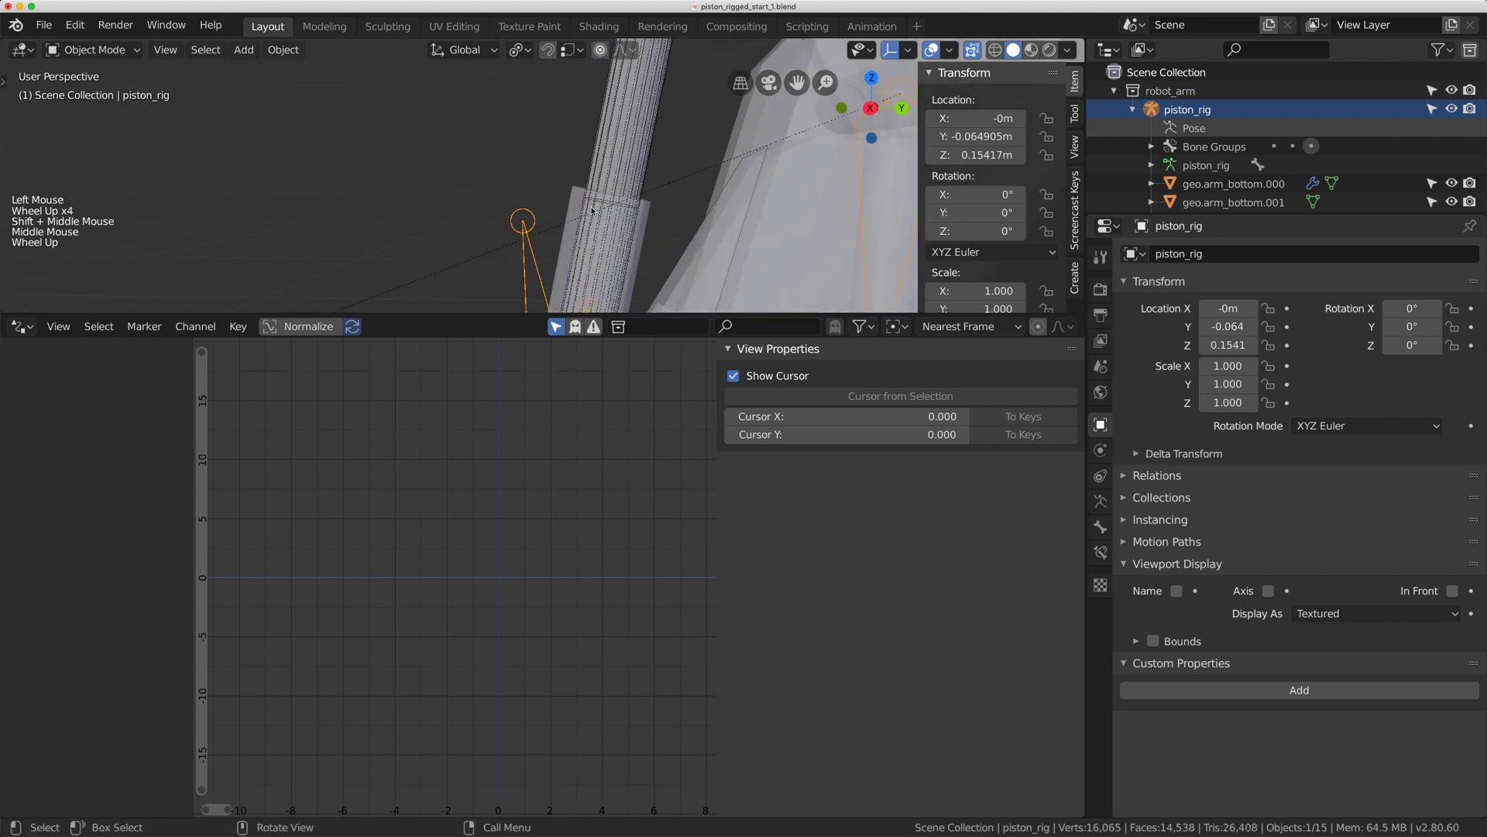
pyautogui.scroll(-3, 601, 203)
pyautogui.scroll(1, 611, 197)
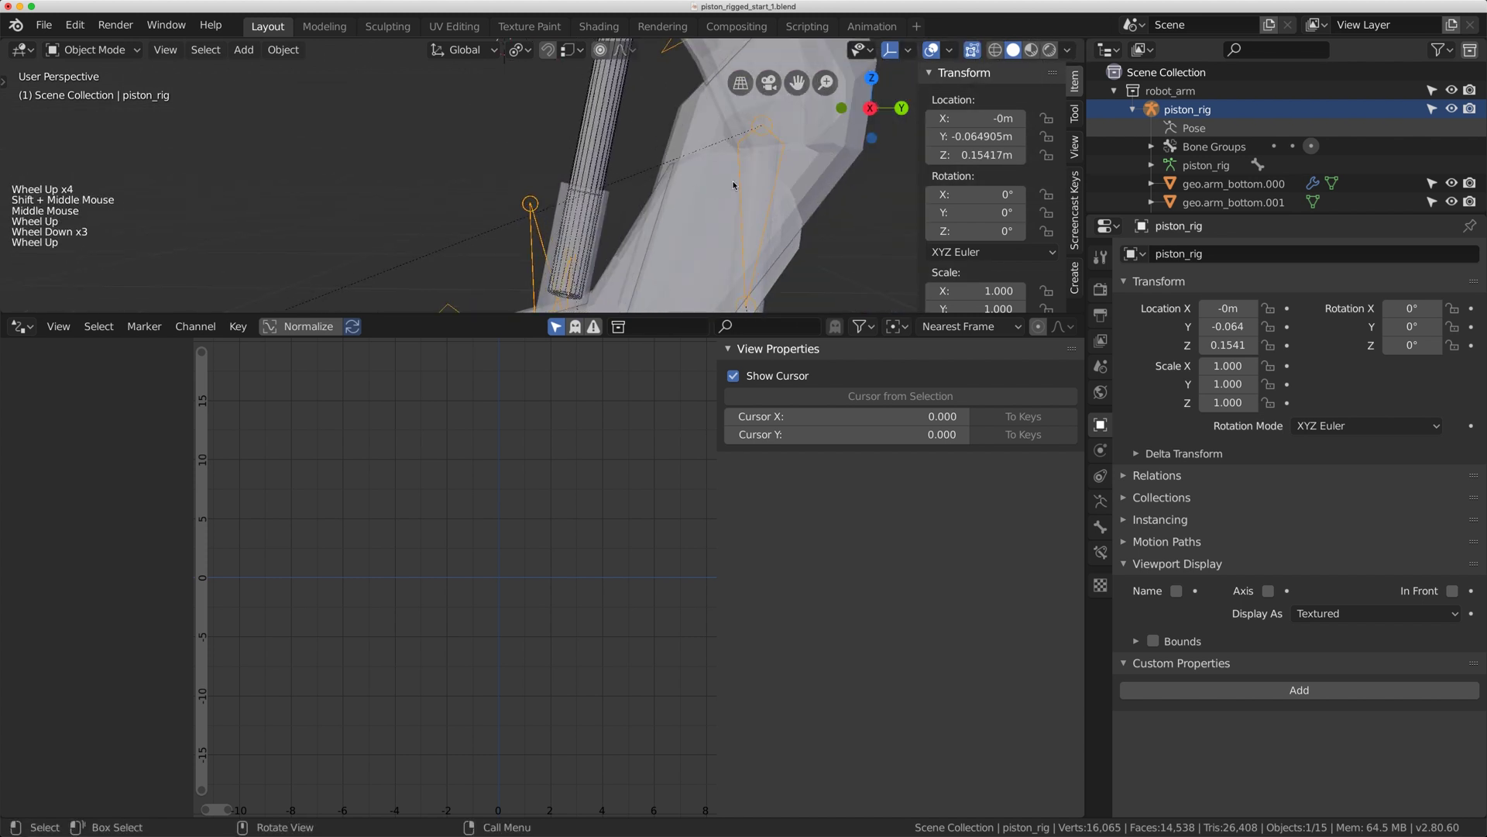
pyautogui.scroll(-1, 734, 184)
pyautogui.press('KP_3')
pyautogui.scroll(-1, 608, 180)
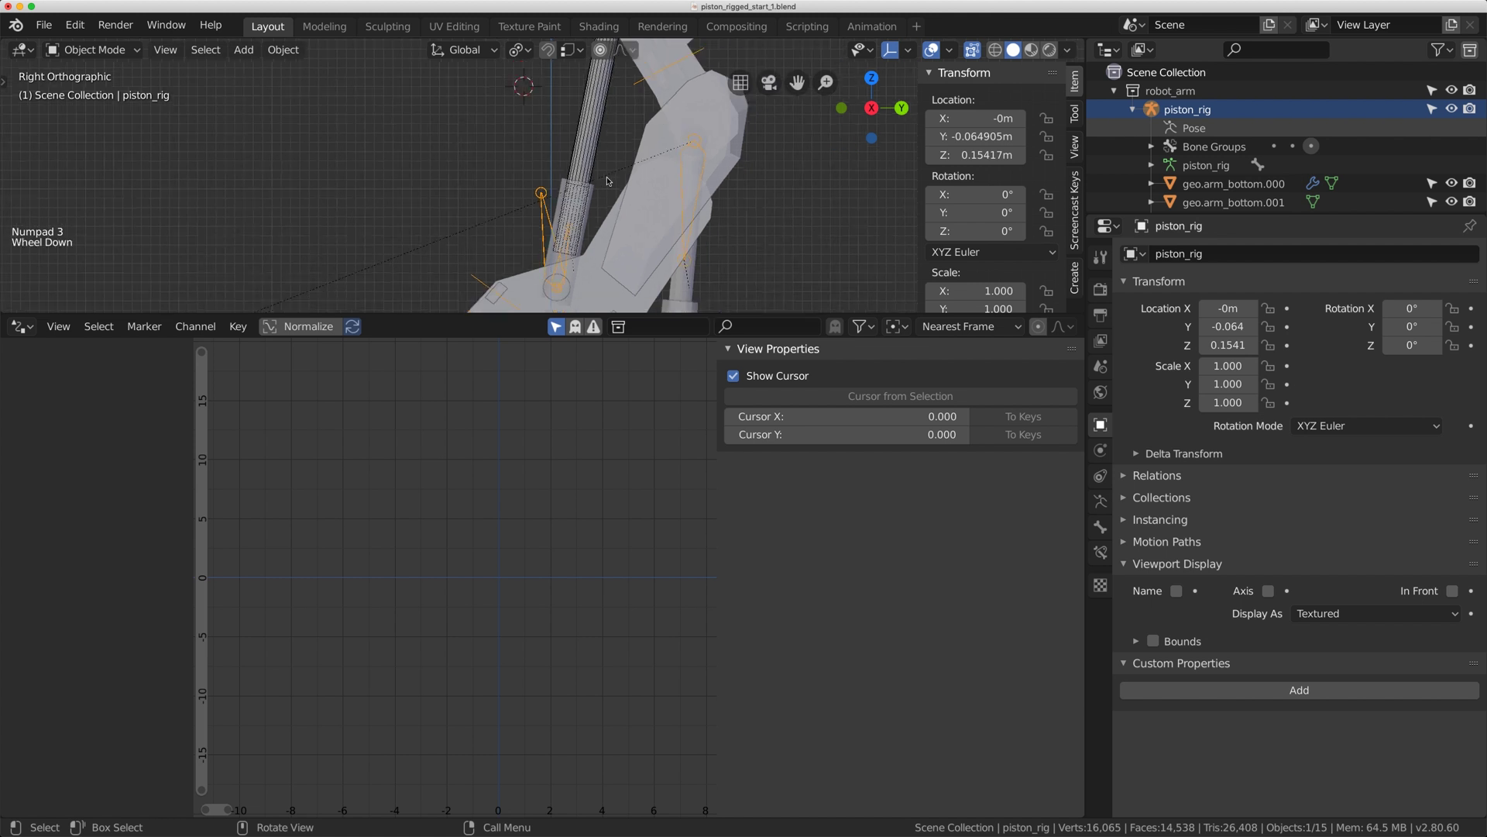
# Switch the rig to pose mode and rotate the arm.002 bone to about -47.4° on X.
pyautogui.press('r')
pyautogui.click(637, 86)
pyautogui.scroll(-1, 637, 85)
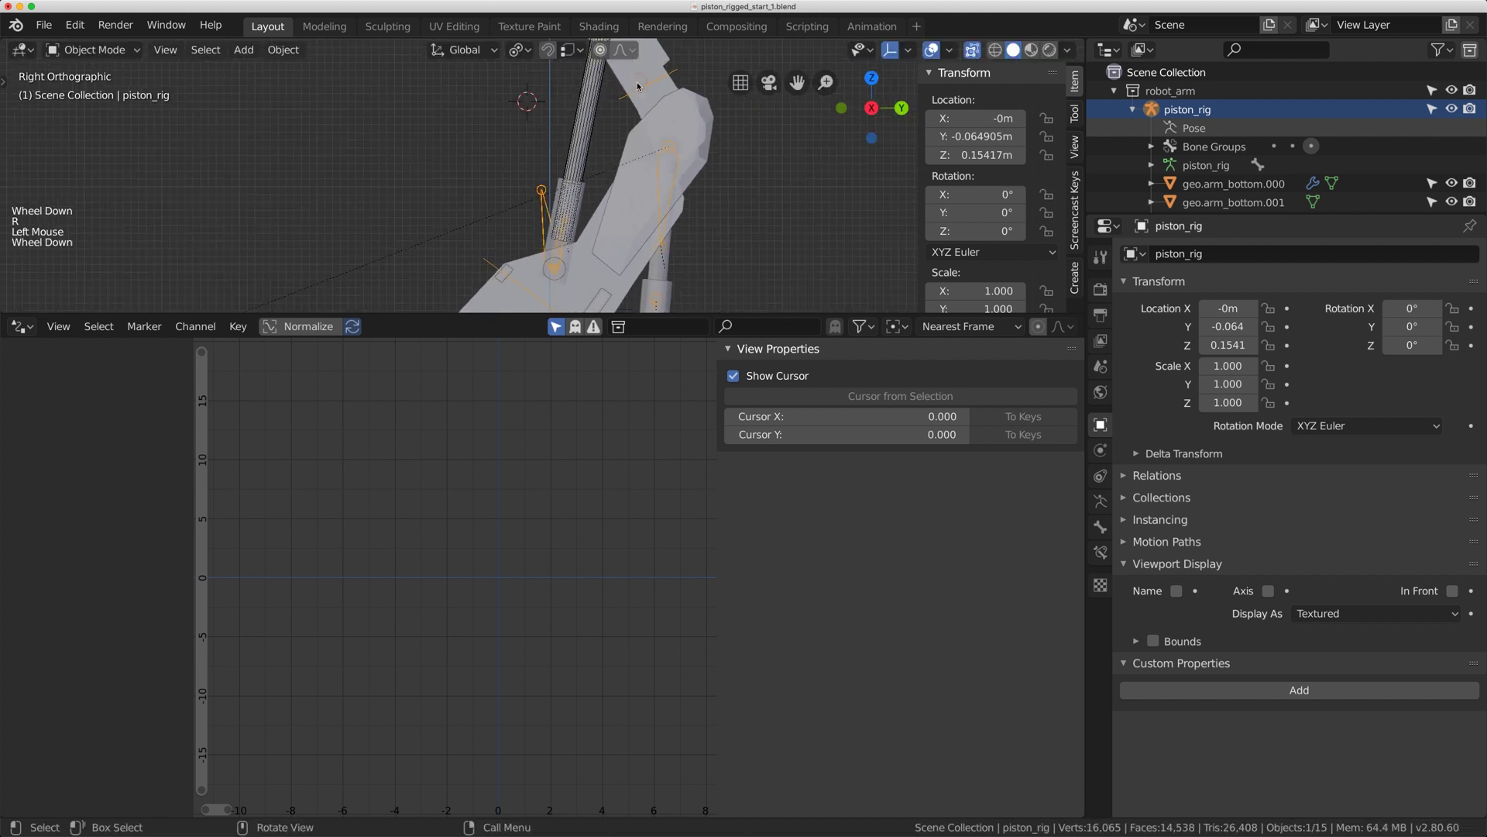
pyautogui.scroll(-1, 638, 85)
pyautogui.keyDown('ctrl'); pyautogui.click(653, 86); pyautogui.keyUp('ctrl')
pyautogui.hotkey('ctrl', 'Tab')
pyautogui.click(654, 91)
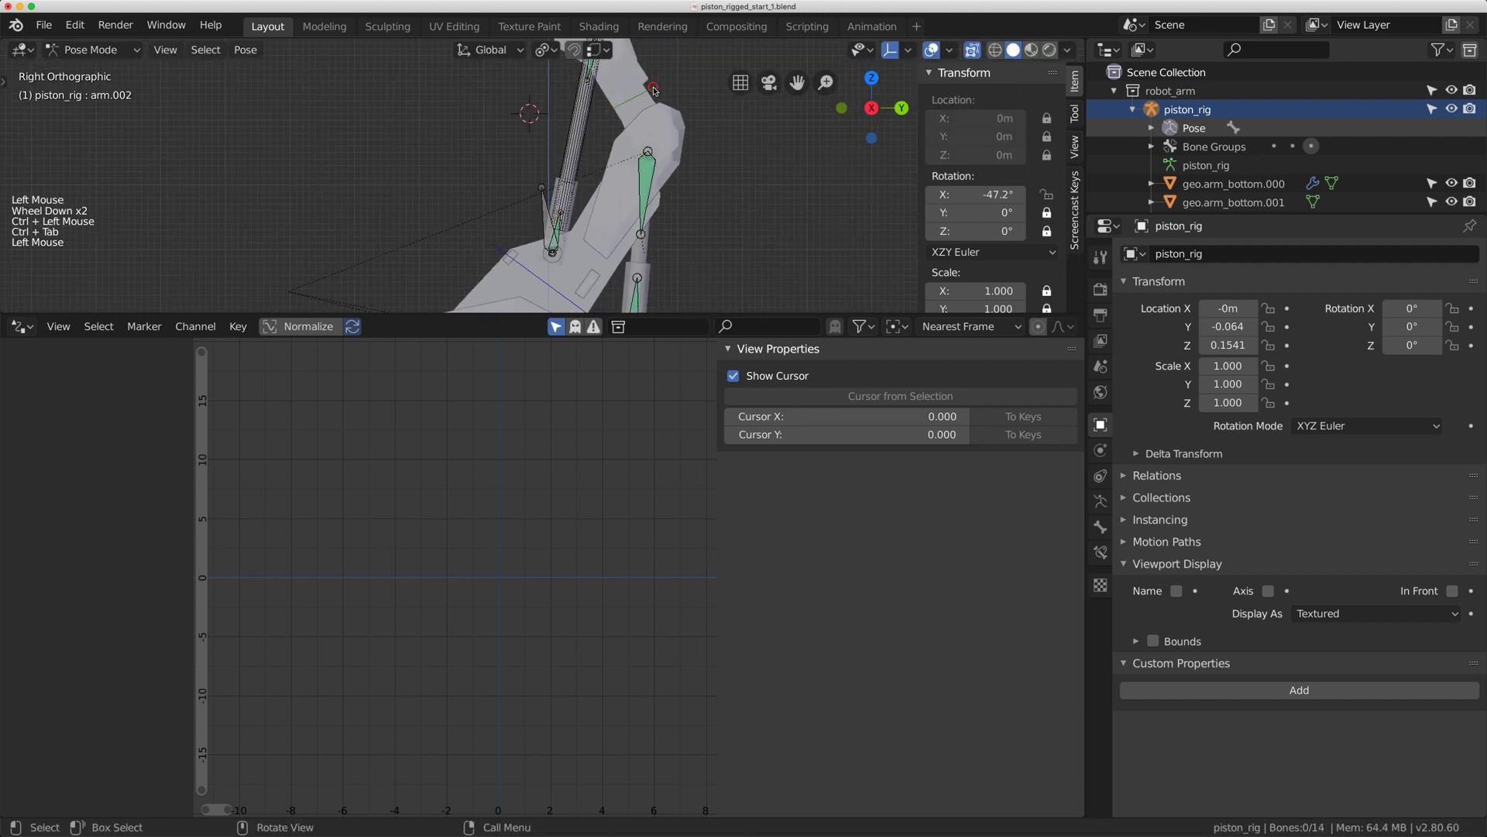
pyautogui.press('r')
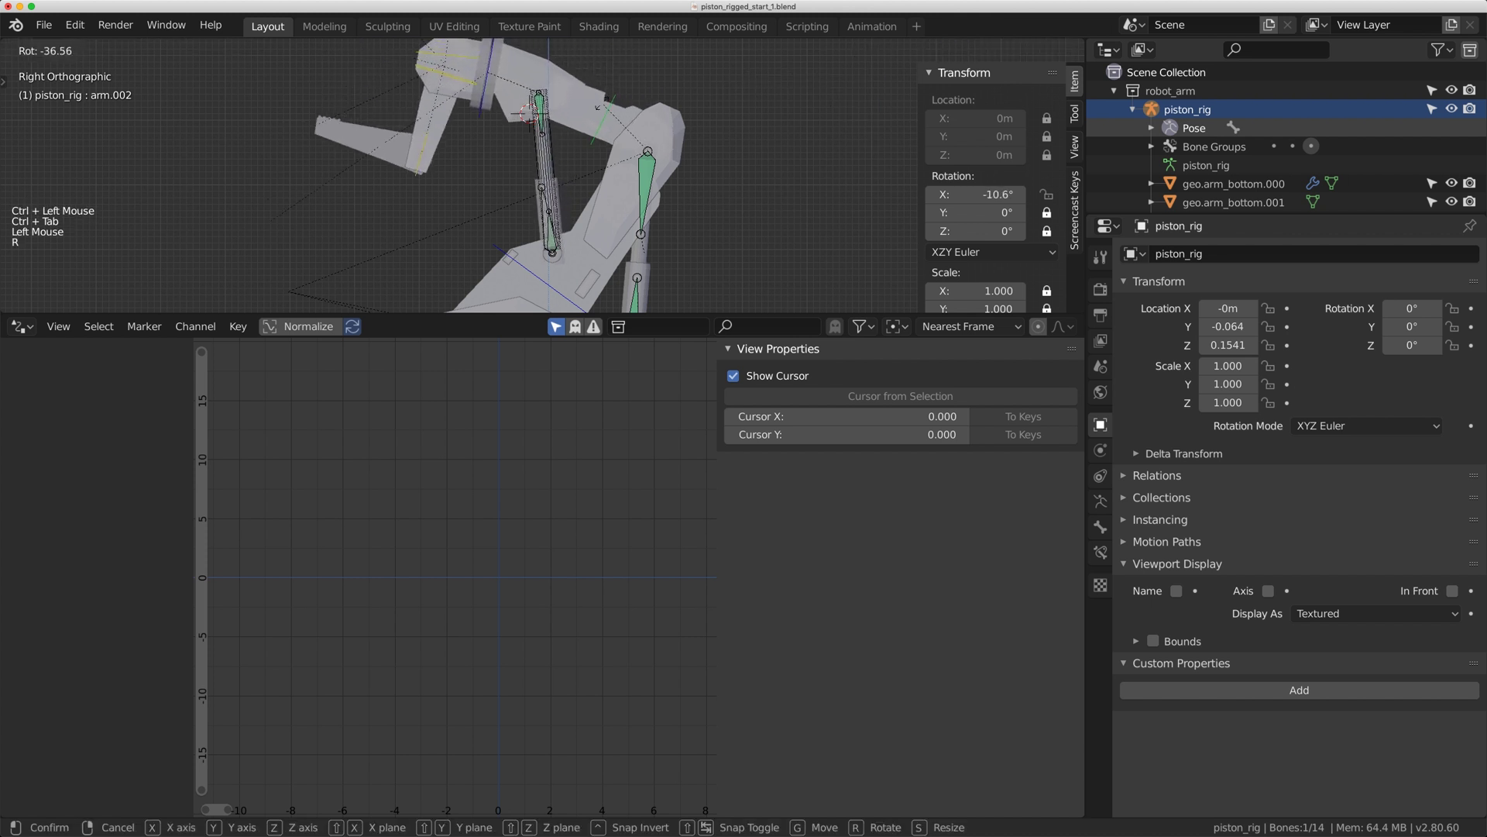
pyautogui.click(639, 79)
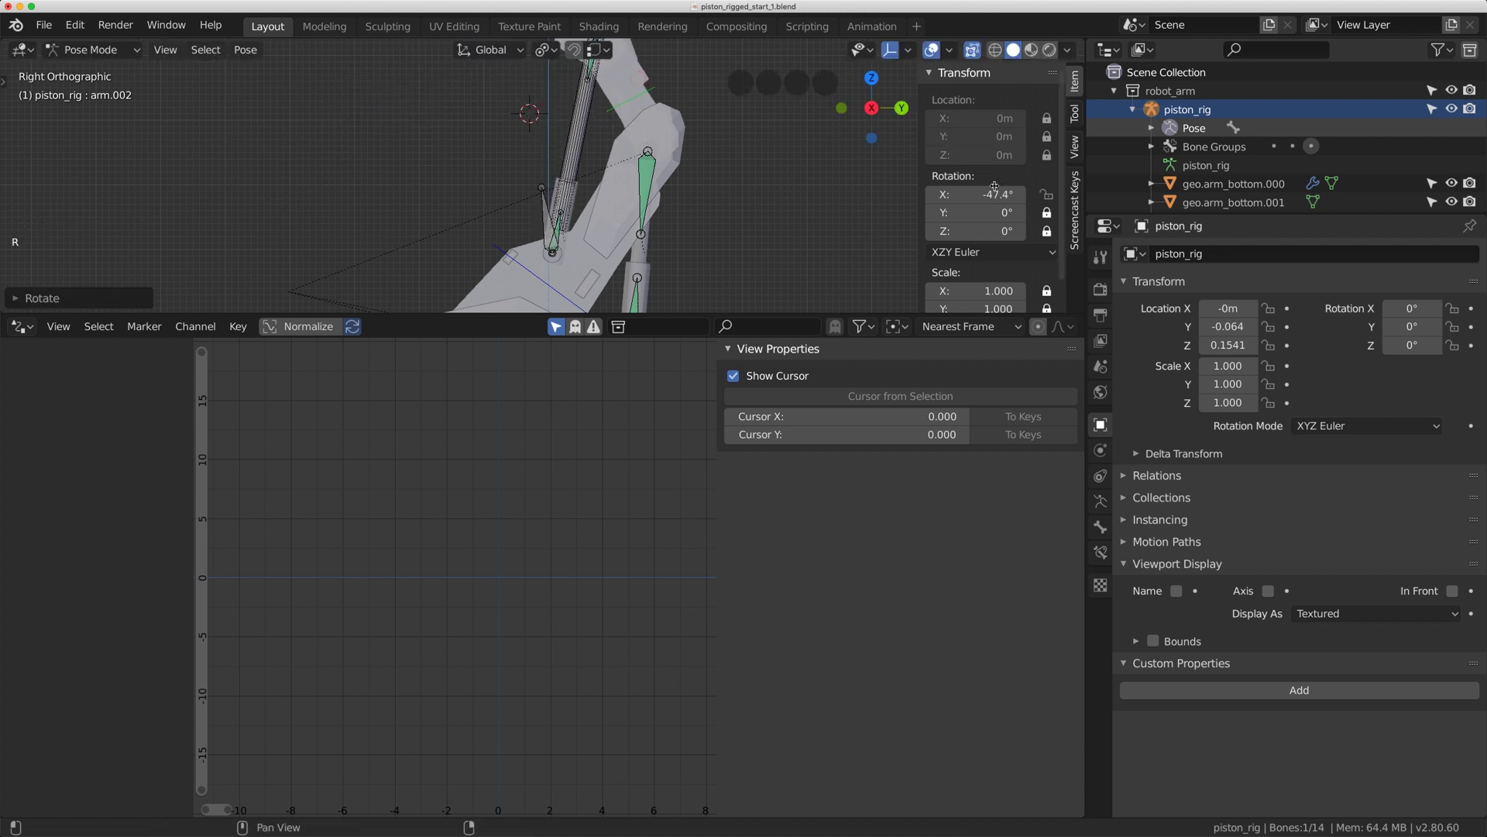
# Select the second upper rod in object mode, change its driver expression to .85+var, and view its piston shape key.
pyautogui.doubleClick(584, 152)
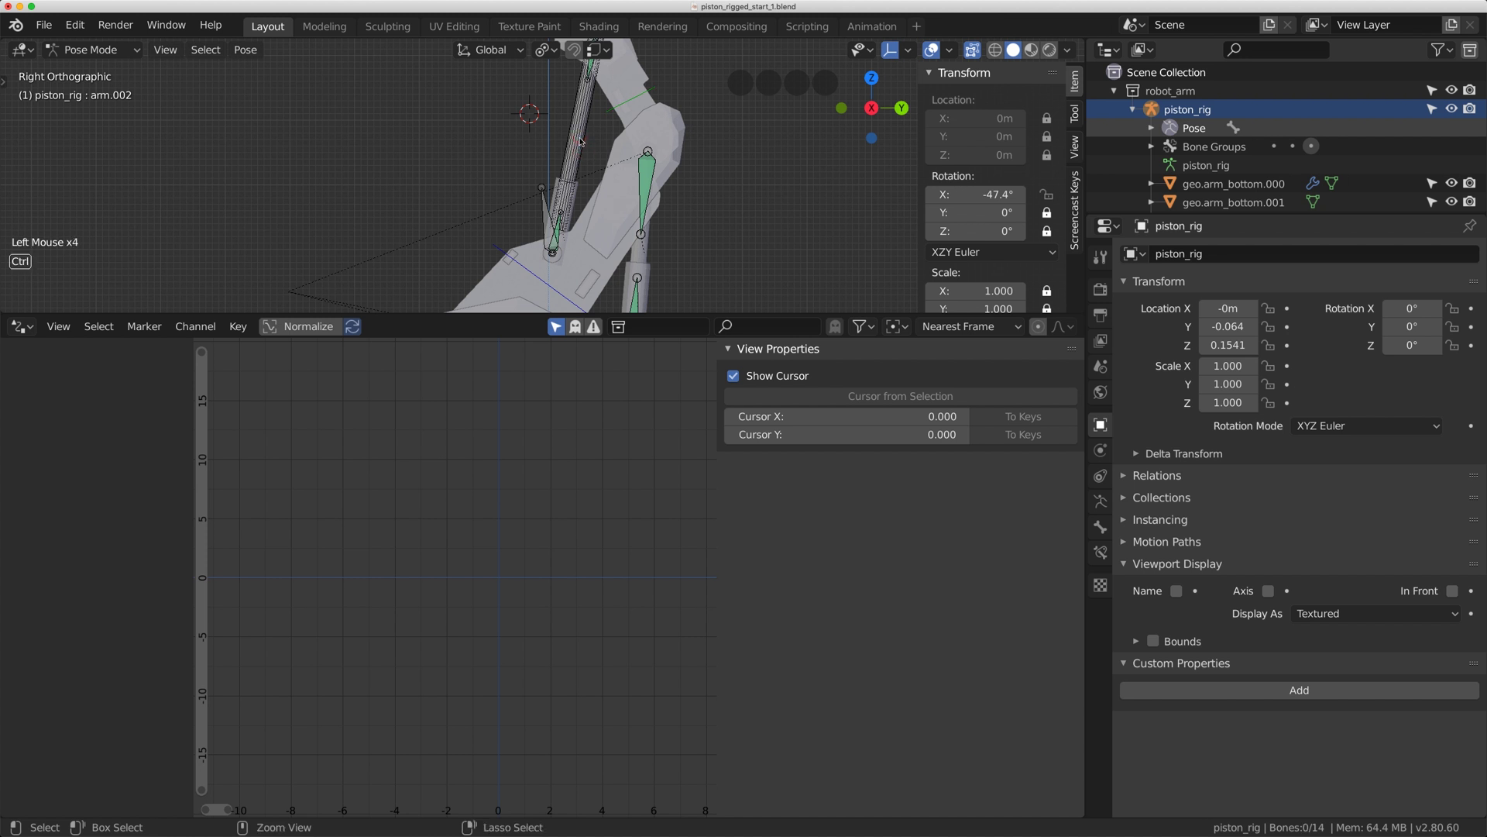
pyautogui.hotkey('ctrl', 'Tab')
pyautogui.click(581, 141)
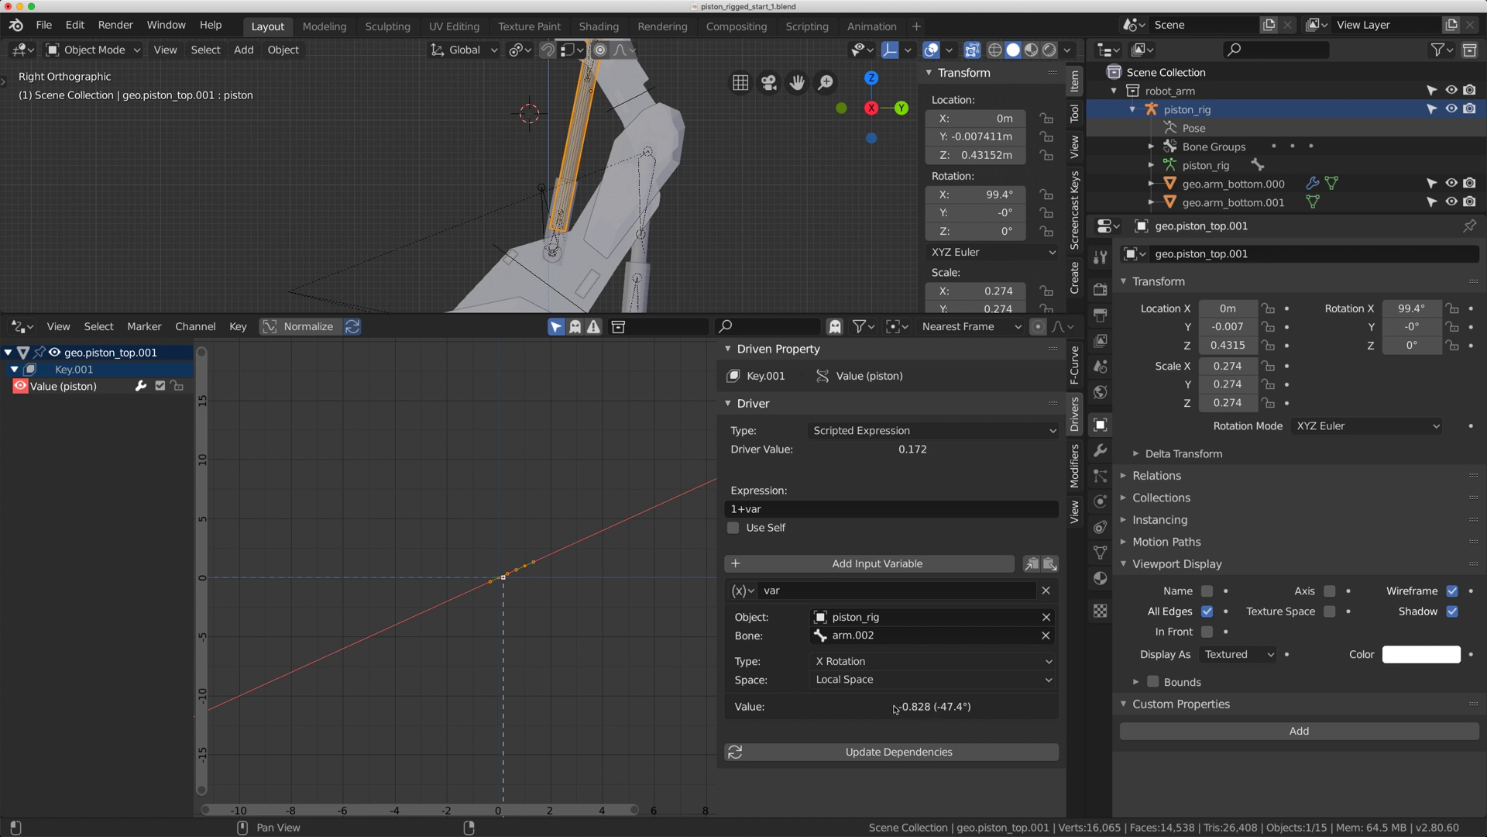
pyautogui.click(725, 509)
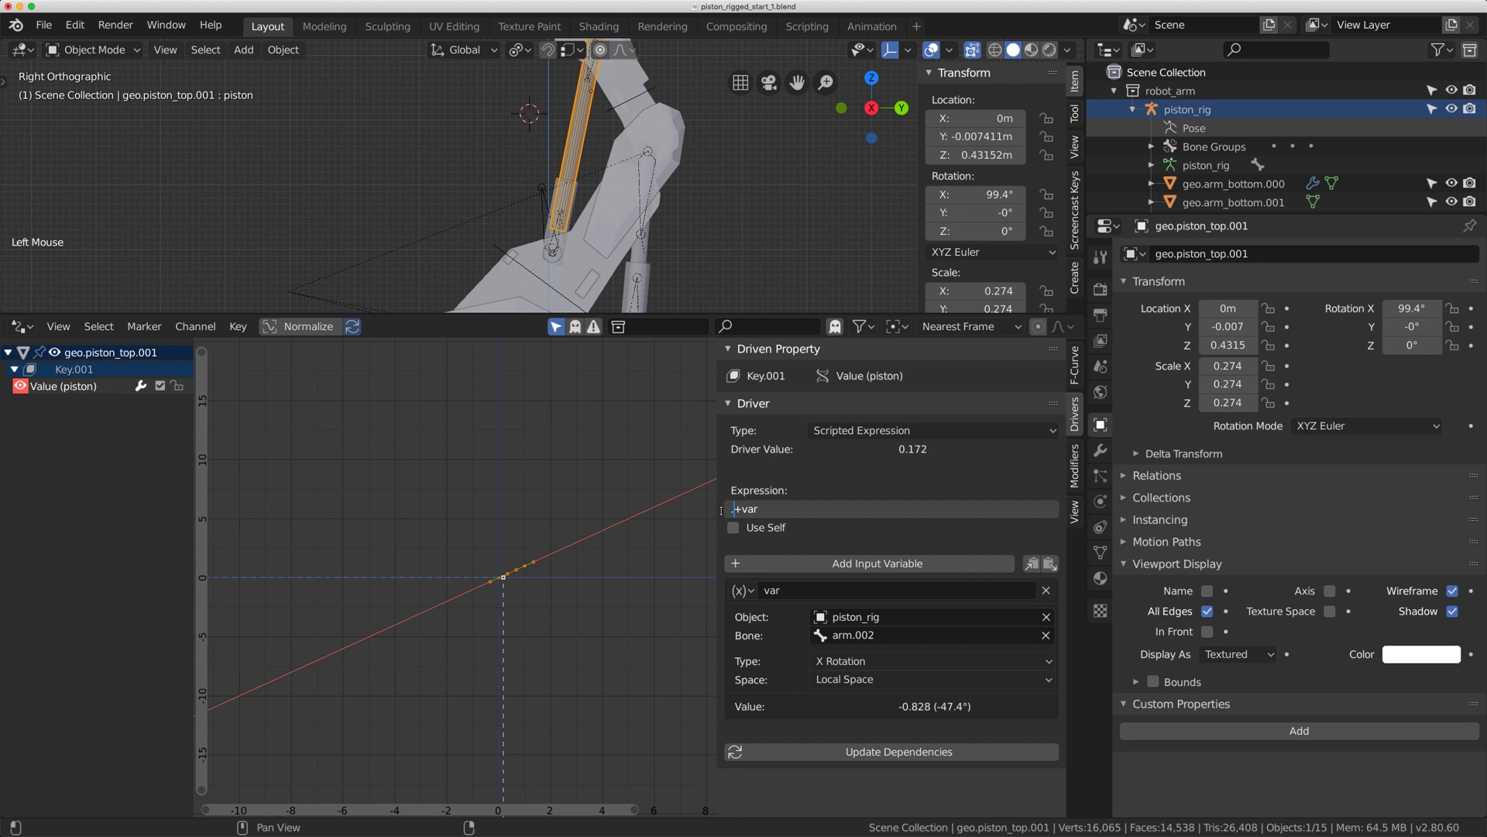
pyautogui.write('.85')
pyautogui.press('Return')
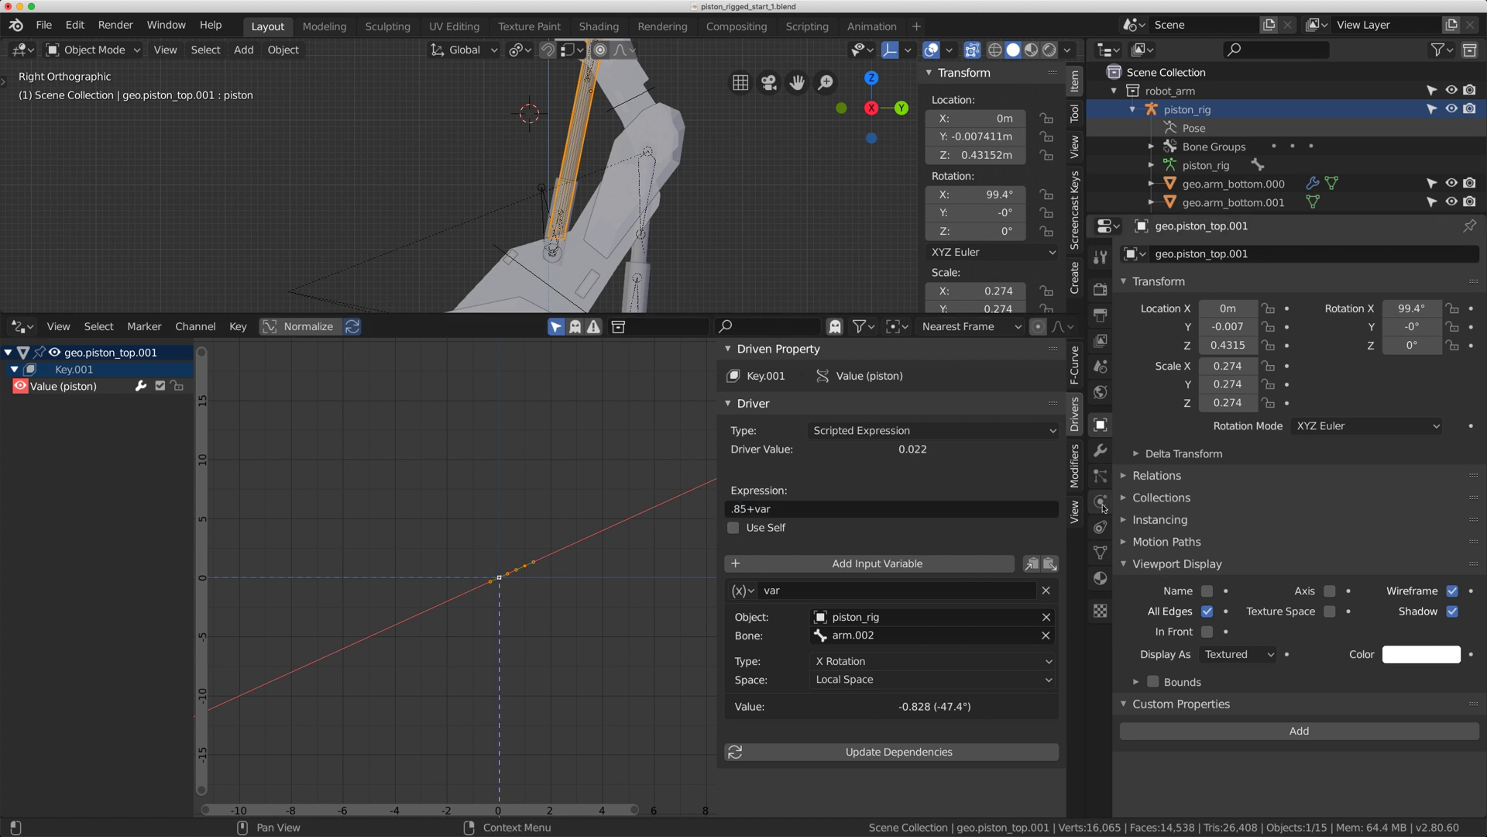
pyautogui.click(1100, 552)
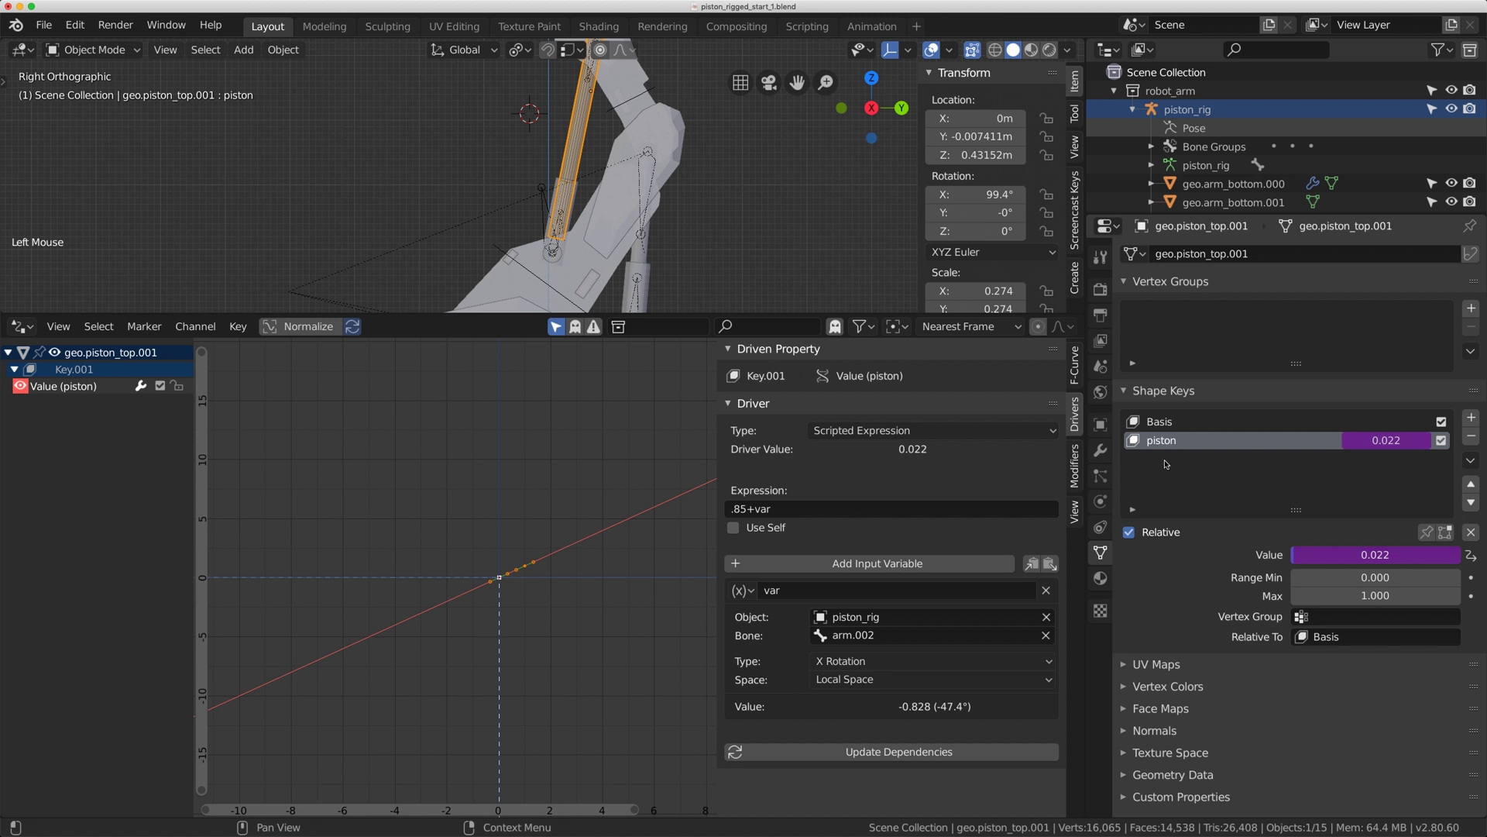
# Return the rig to pose mode, test the piston by rotating the arm.002 bone, and clear the bone's rotation.
pyautogui.click(654, 91)
pyautogui.hotkey('ctrl', 'Tab')
pyautogui.click(654, 91)
pyautogui.press('t')
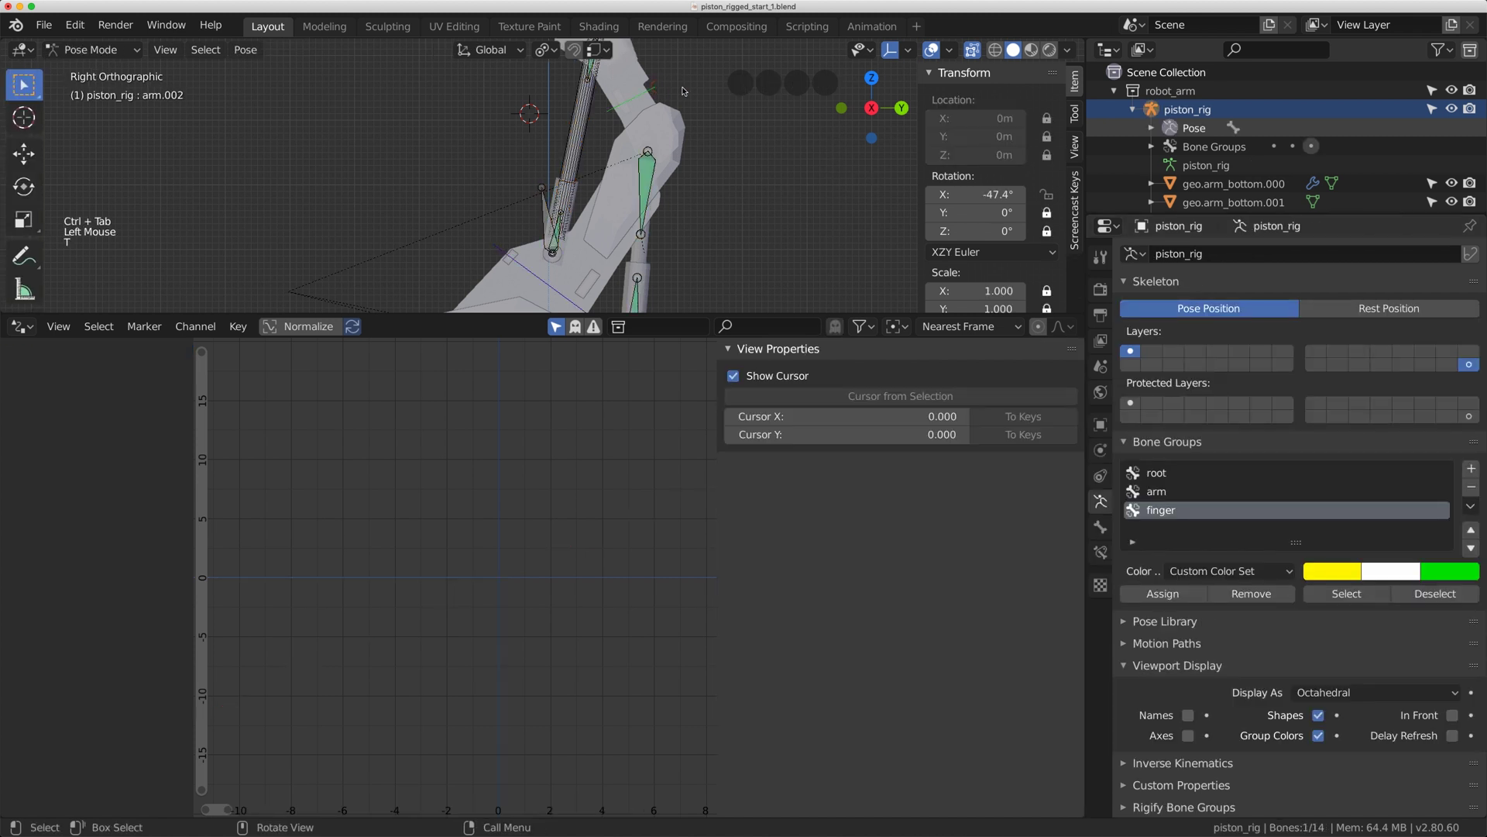
pyautogui.press('r')
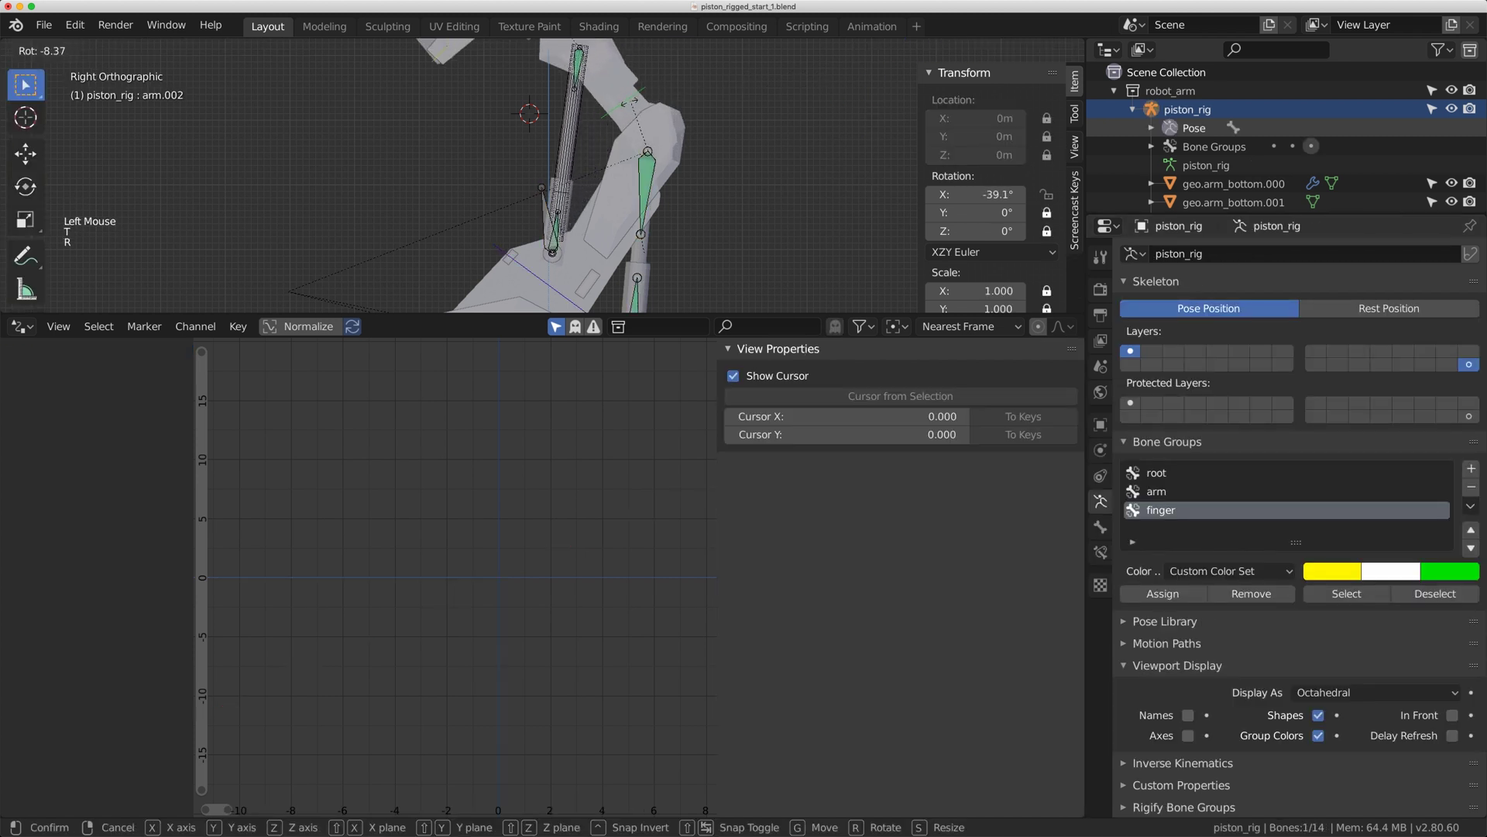
pyautogui.click(648, 103)
pyautogui.hotkey('alt', 'r')
# Rotate the arm.001 bone on X to test the lower arm's motion, and clear its rotation.
pyautogui.scroll(-8, 635, 155)
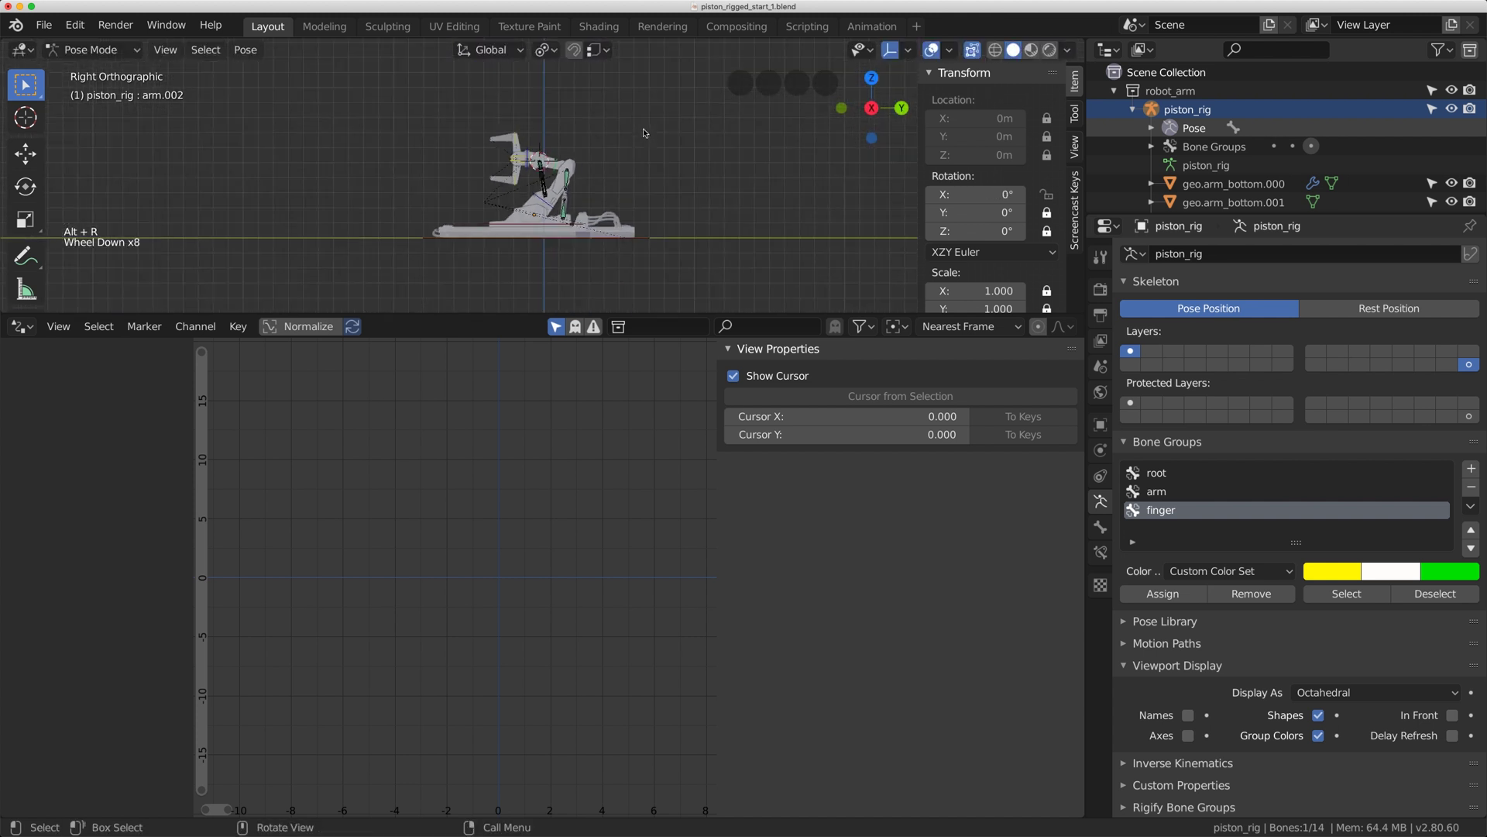
pyautogui.scroll(2, 608, 200)
pyautogui.moveTo(635, 183); pyautogui.dragTo(603, 181, button='middle')
pyautogui.scroll(2, 603, 181)
pyautogui.scroll(1, 603, 183)
pyautogui.click(514, 223)
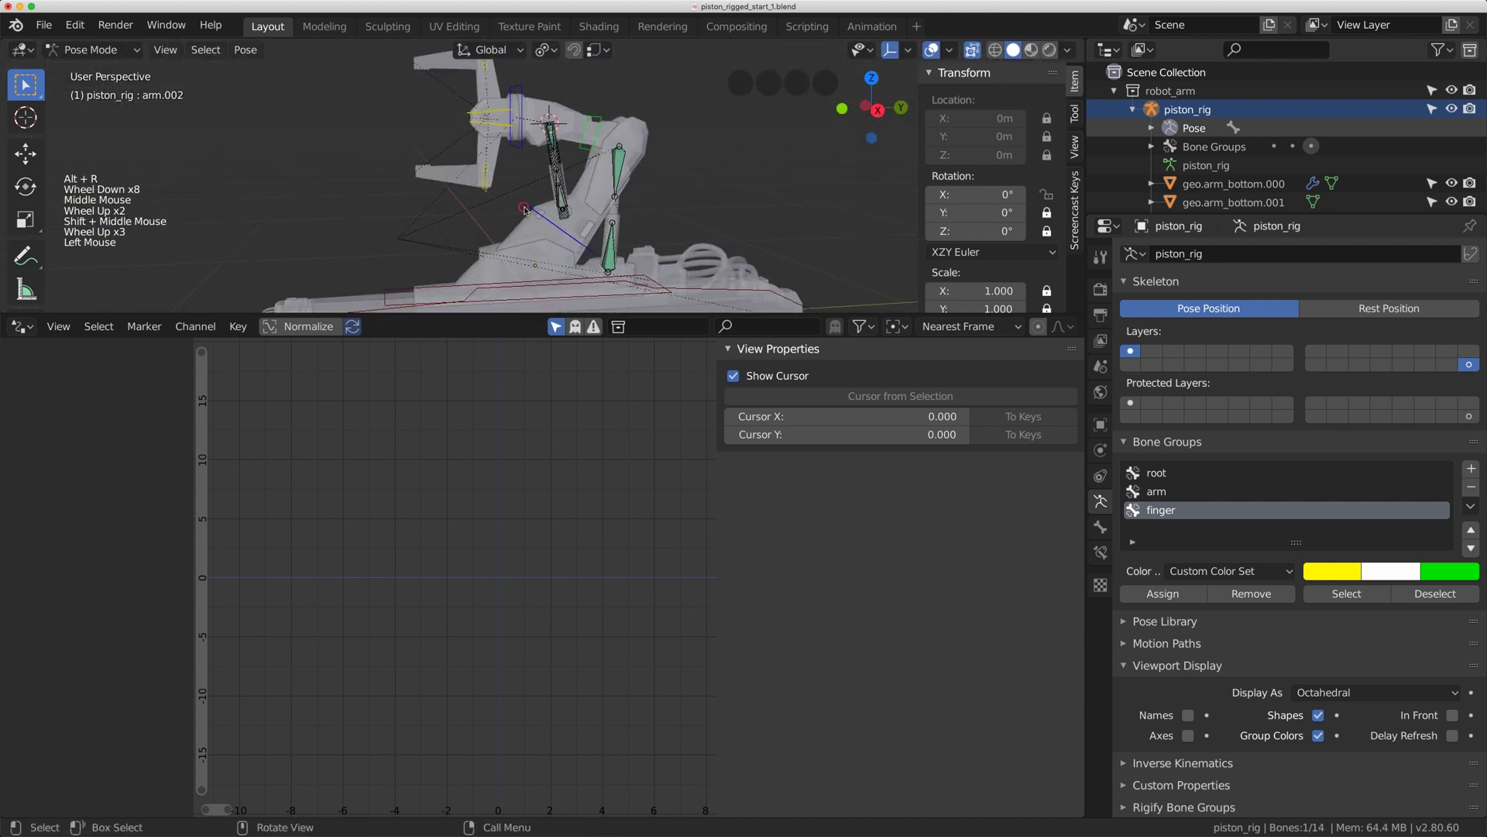
pyautogui.press('r')
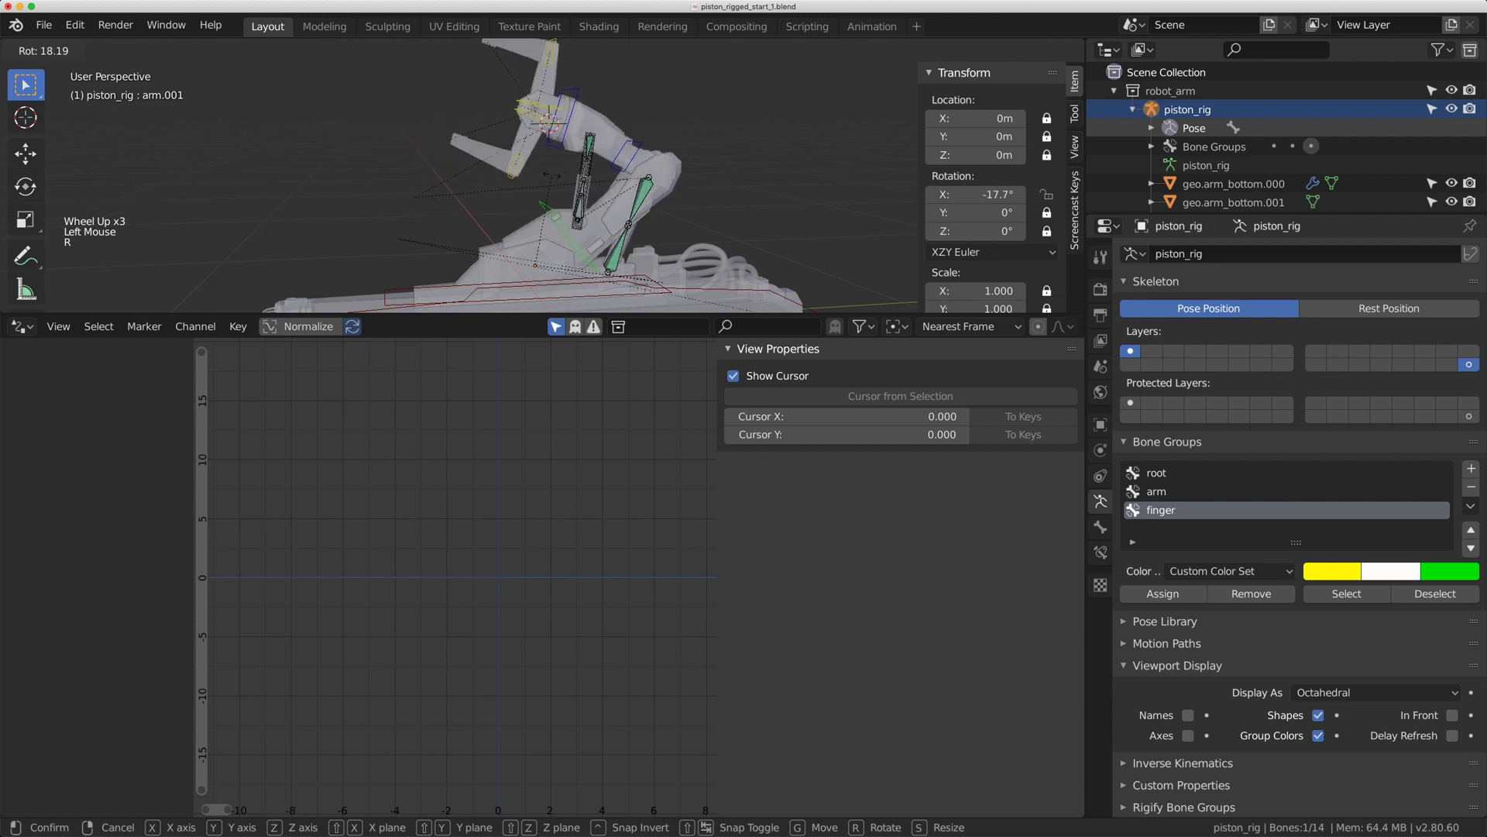
pyautogui.click(542, 167)
pyautogui.hotkey('alt', 'r')
# Test the upper piston by rotating the arm.002 bone to about -35.5° on X, and clear its rotation and location.
pyautogui.click(596, 122)
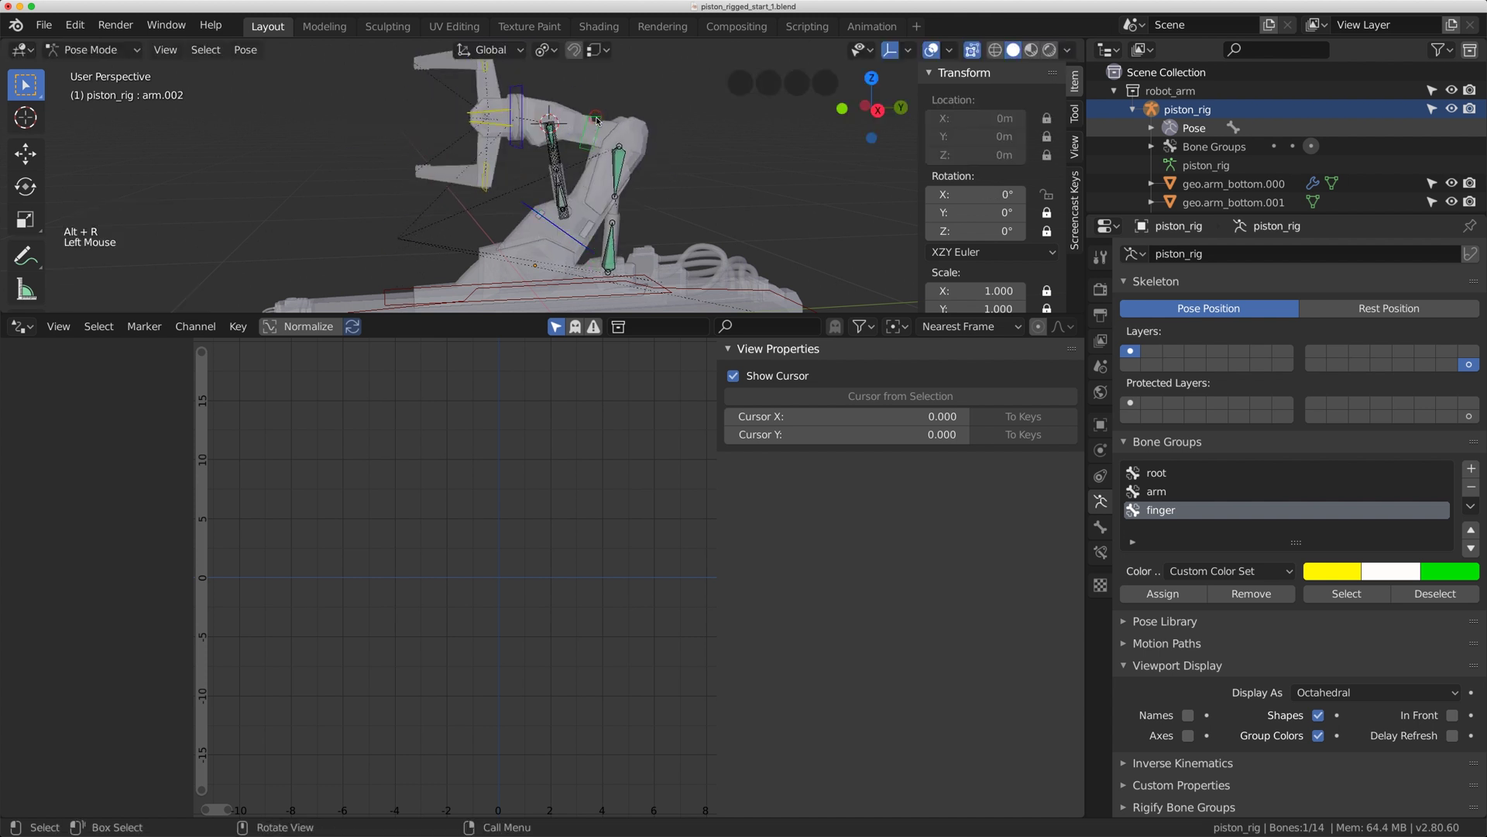
pyautogui.press('r')
pyautogui.hotkey('alt', 'r')
pyautogui.press('r')
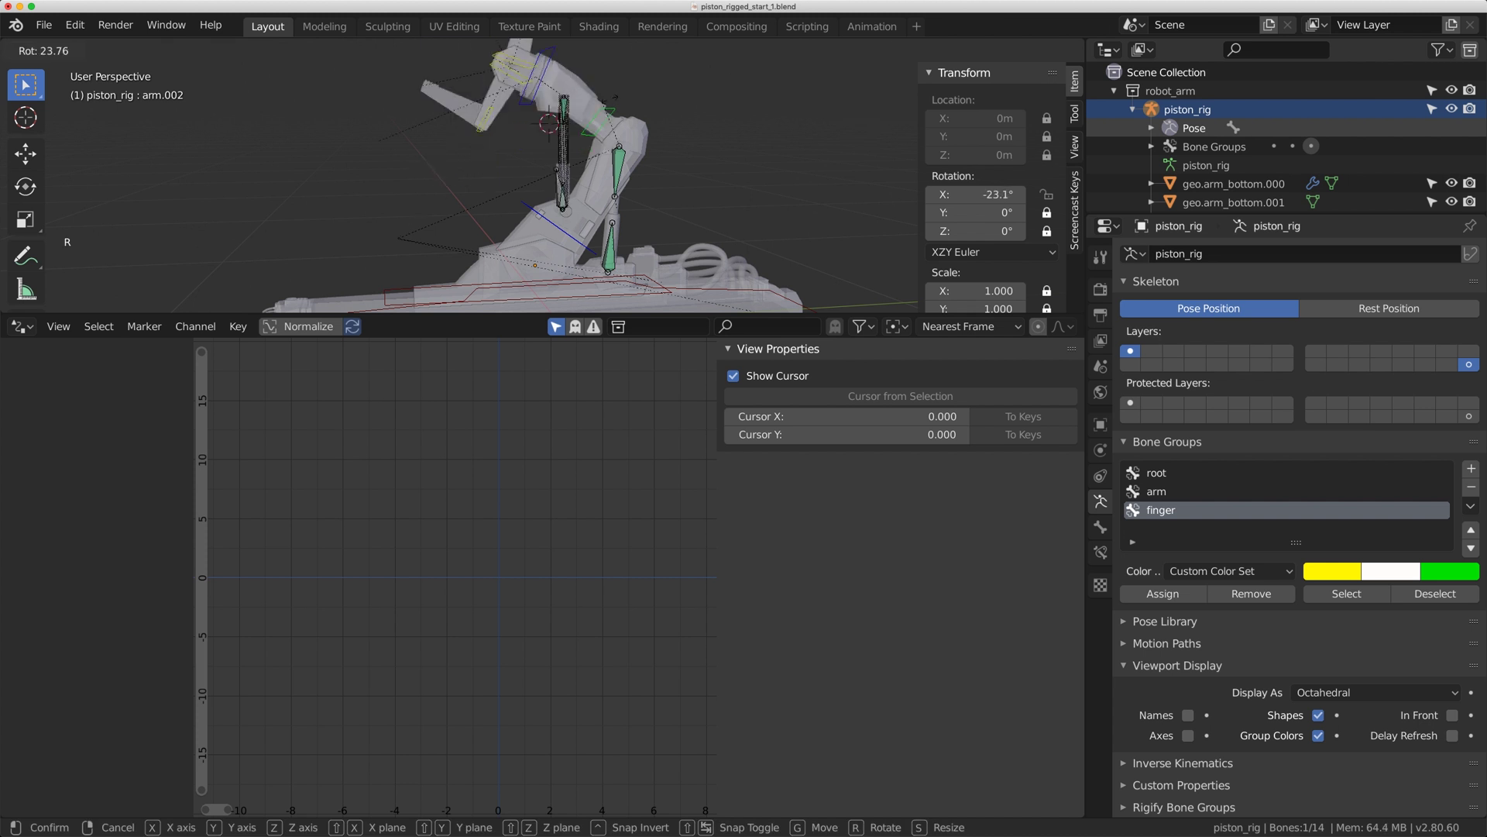
pyautogui.click(613, 106)
pyautogui.hotkey('alt', 'r')
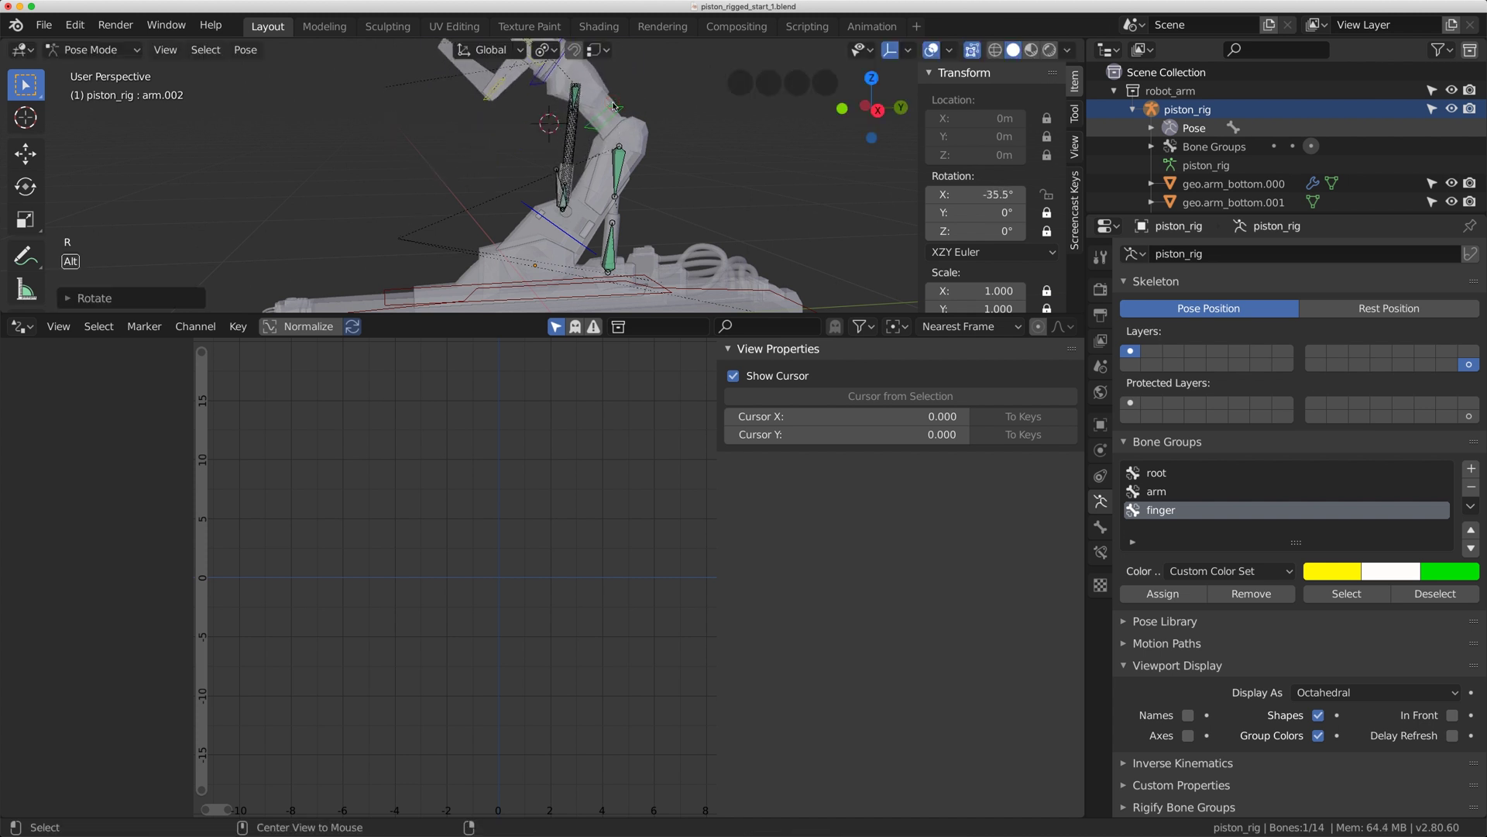
pyautogui.hotkey('alt', 'g')
# Select the second upper rod in object mode and turn off its all-edges and wireframe display.
pyautogui.click(561, 153)
pyautogui.scroll(2, 562, 160)
pyautogui.moveTo(562, 160); pyautogui.dragTo(565, 161, button='middle')
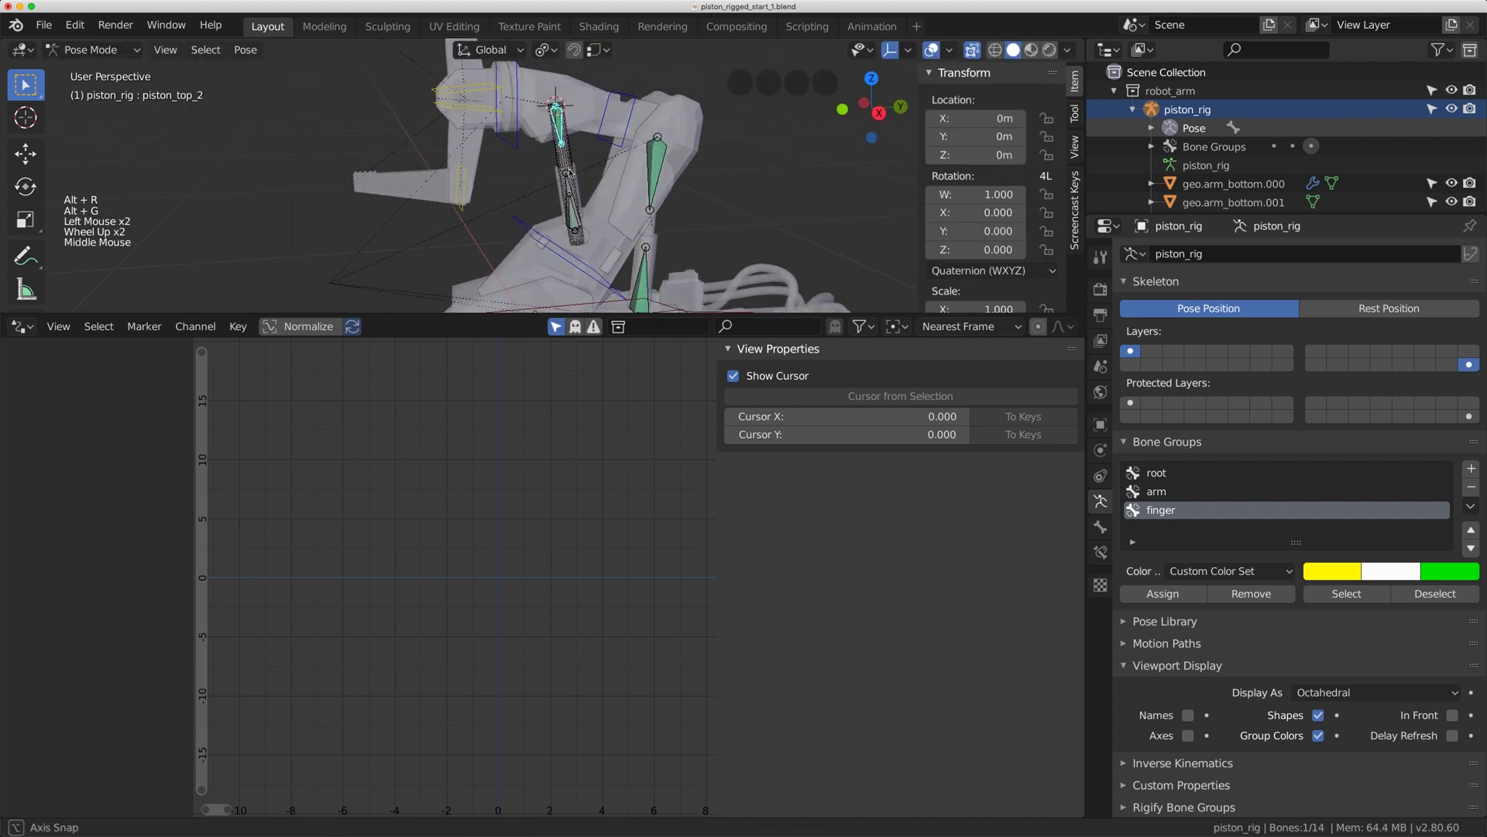
pyautogui.scroll(2, 565, 161)
pyautogui.click(568, 161)
pyautogui.click(568, 161)
pyautogui.hotkey('ctrl', 'Tab')
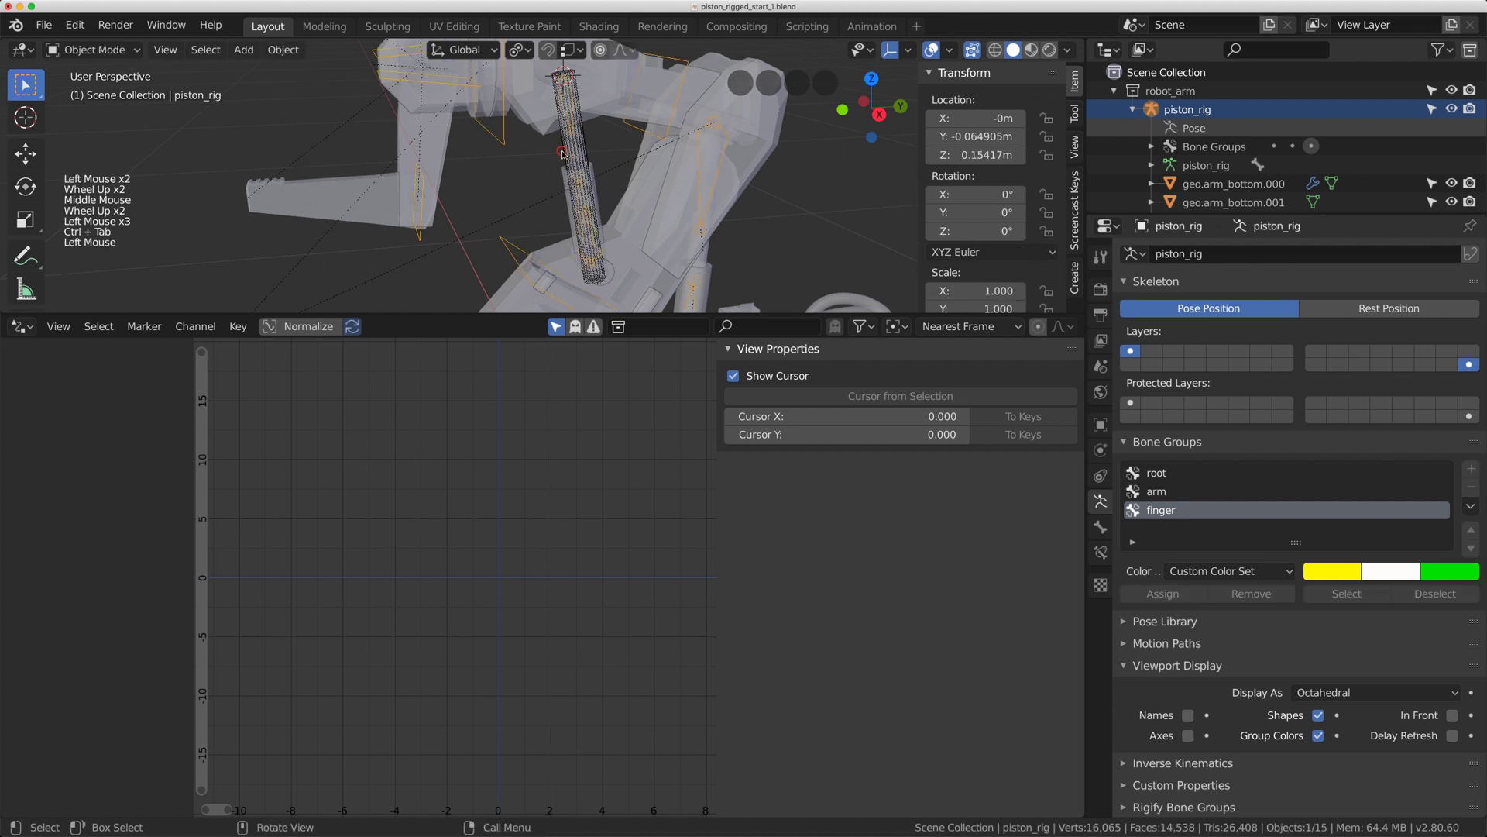
pyautogui.click(564, 160)
pyautogui.click(1100, 424)
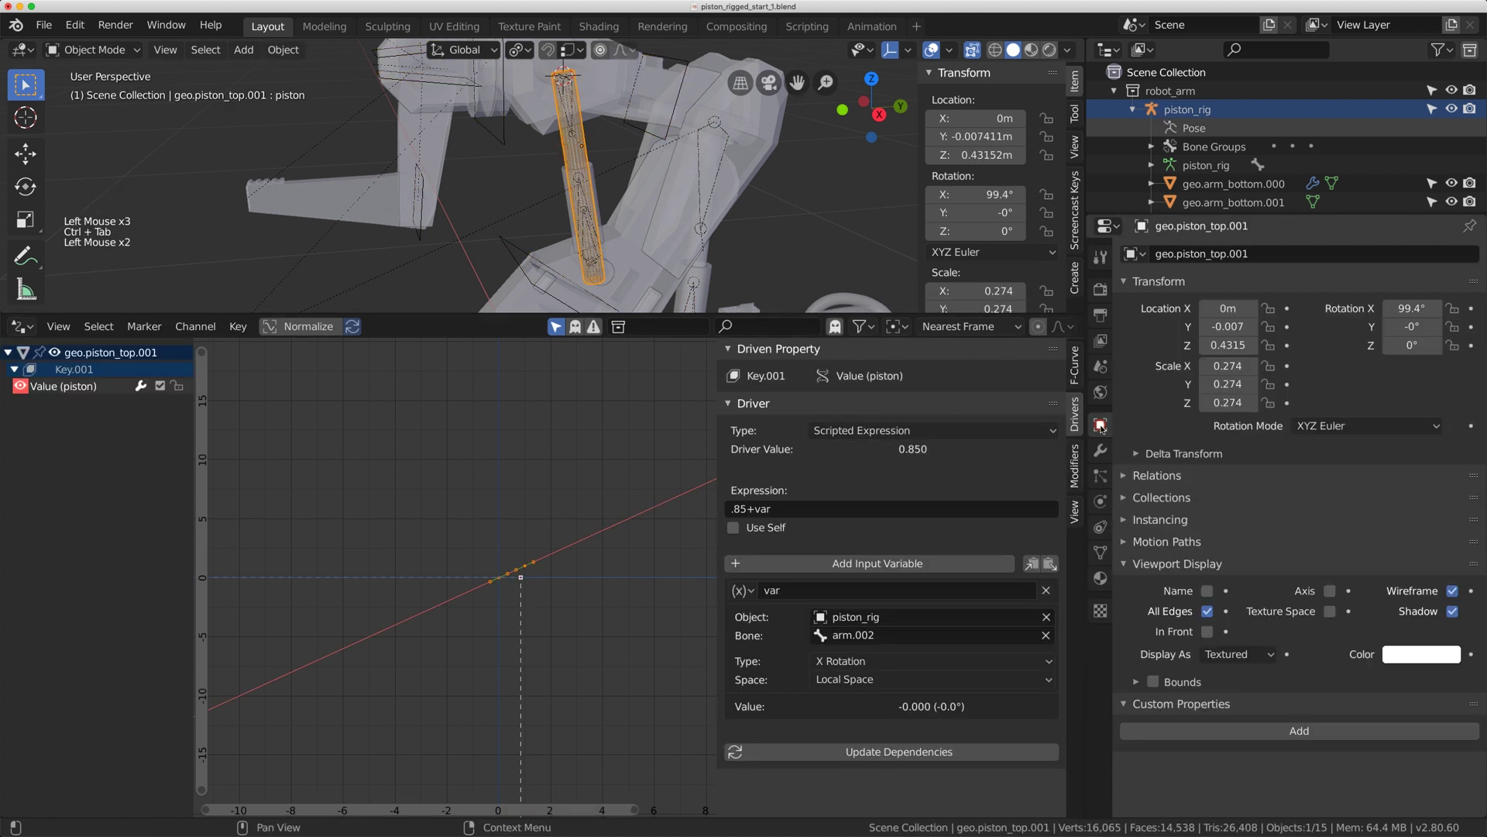
pyautogui.click(1208, 611)
pyautogui.click(1449, 591)
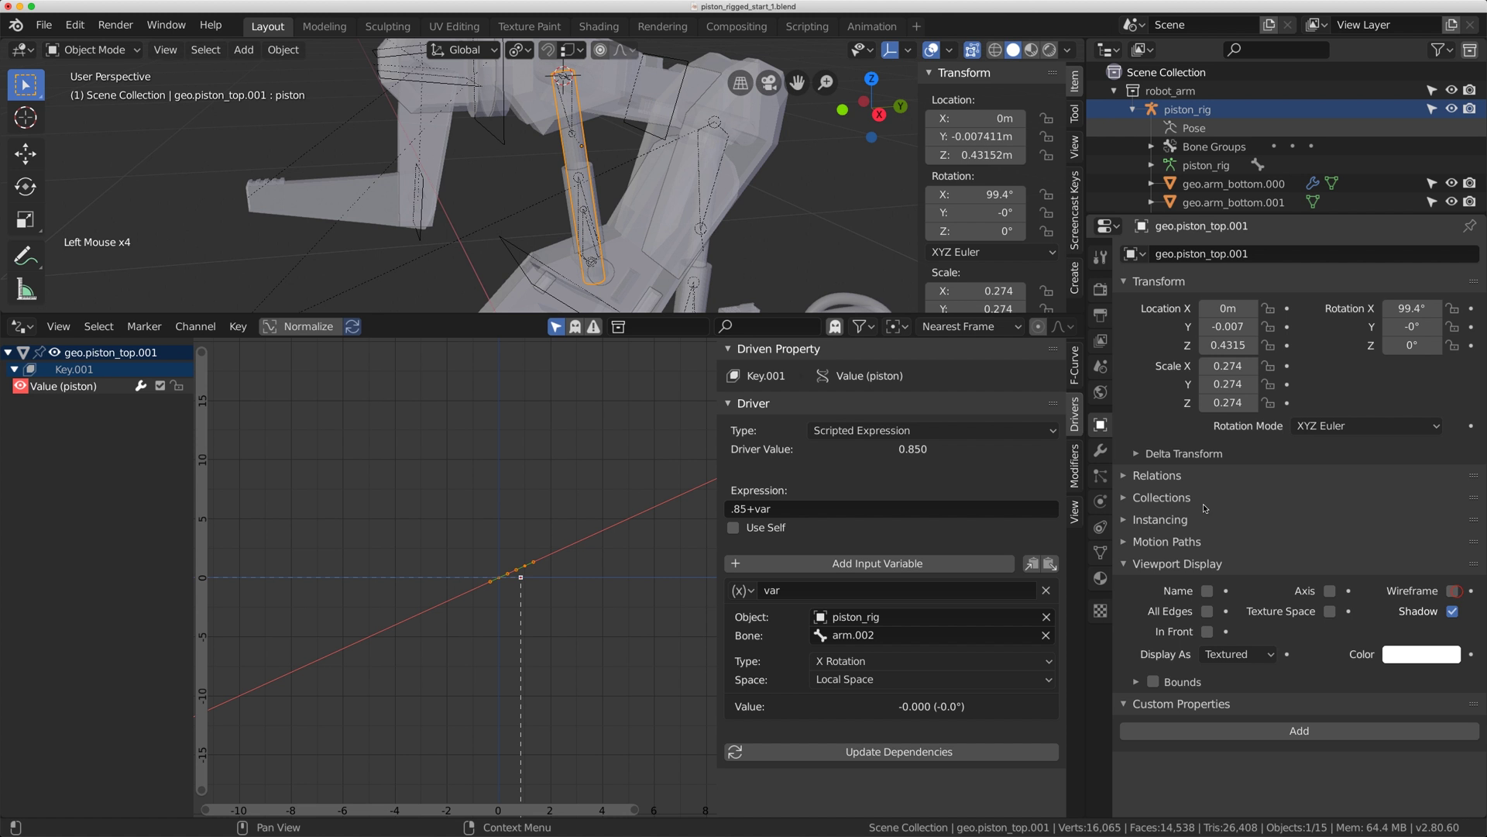
# Put the rig back in pose mode, test-rotate the arm.002 bone with the plain-shaded rod, and reset its rotation and location.
pyautogui.scroll(-2, 629, 225)
pyautogui.moveTo(629, 225); pyautogui.dragTo(640, 261, button='middle')
pyautogui.scroll(1, 640, 261)
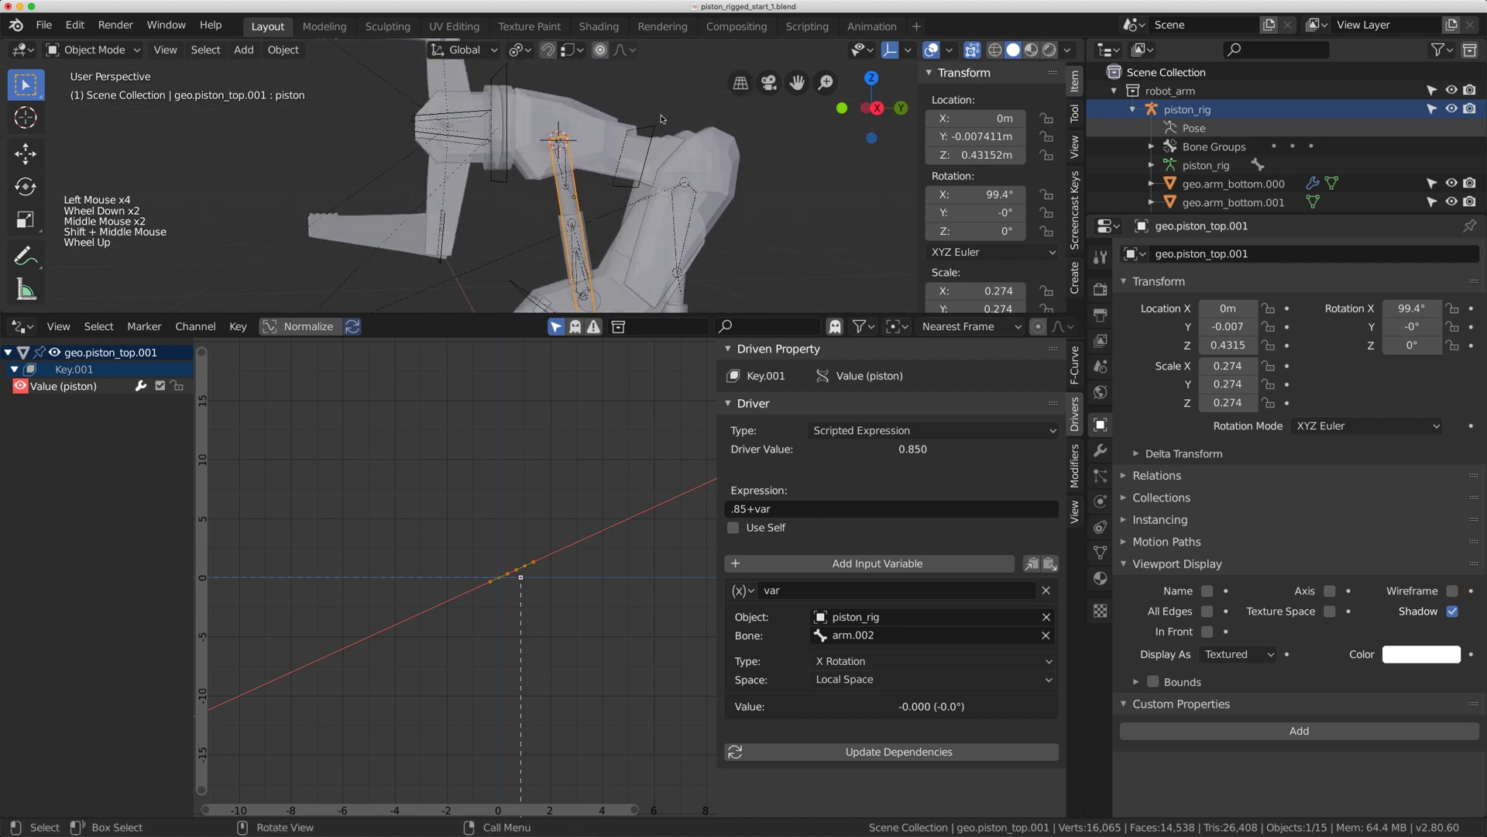
pyautogui.click(655, 132)
pyautogui.hotkey('ctrl', 'Tab')
pyautogui.click(654, 131)
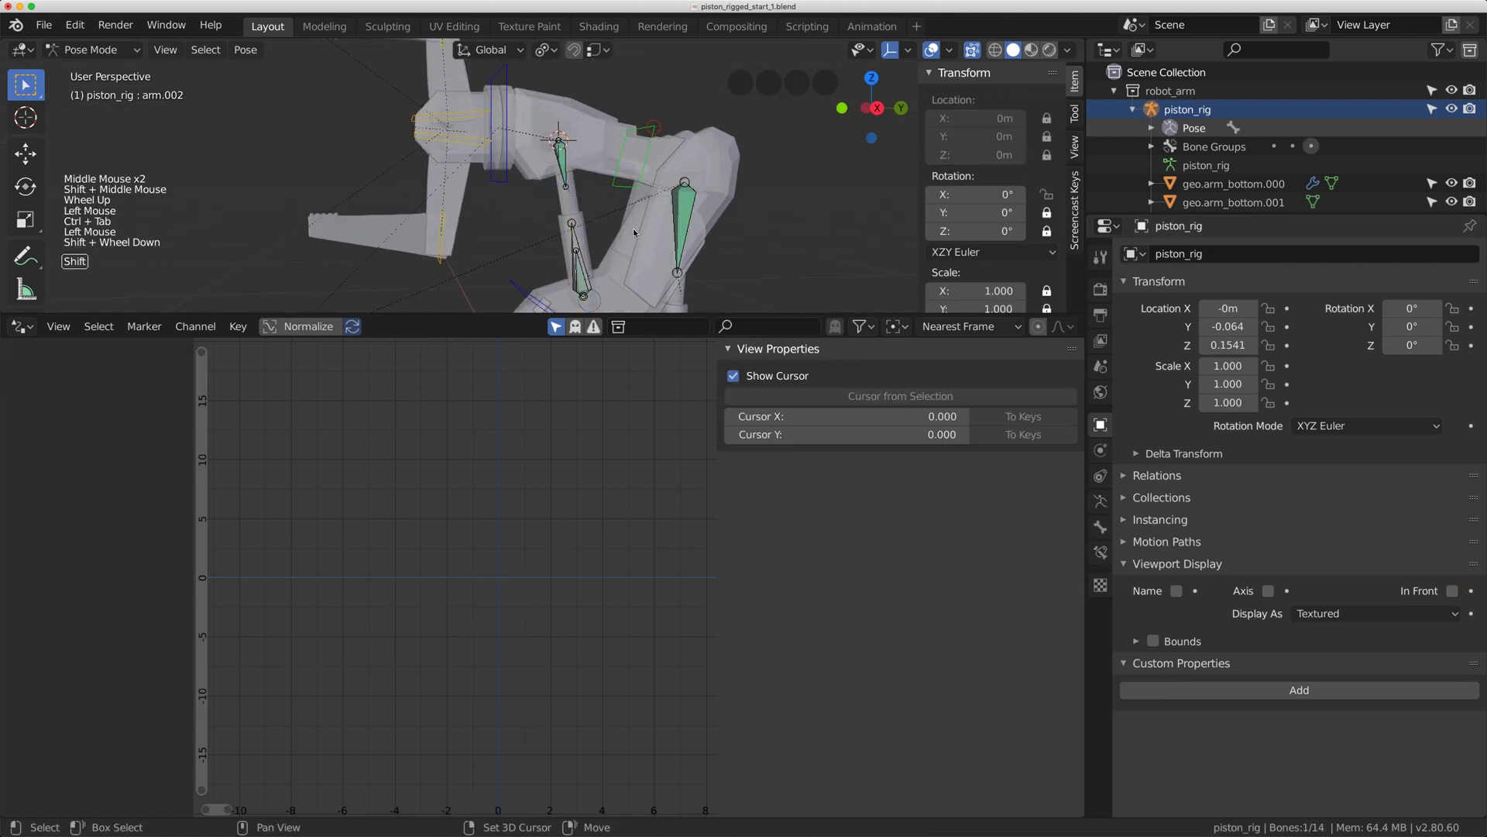
pyautogui.keyDown('shift'); pyautogui.scroll(-3, 655, 132); pyautogui.keyUp('shift')
pyautogui.scroll(-4, 654, 132)
pyautogui.keyDown('shift'); pyautogui.moveTo(655, 132); pyautogui.dragTo(607, 210, button='middle'); pyautogui.keyUp('shift')
pyautogui.scroll(1, 606, 211)
pyautogui.press('r')
pyautogui.hotkey('alt', 'r')
pyautogui.hotkey('alt', 'g')
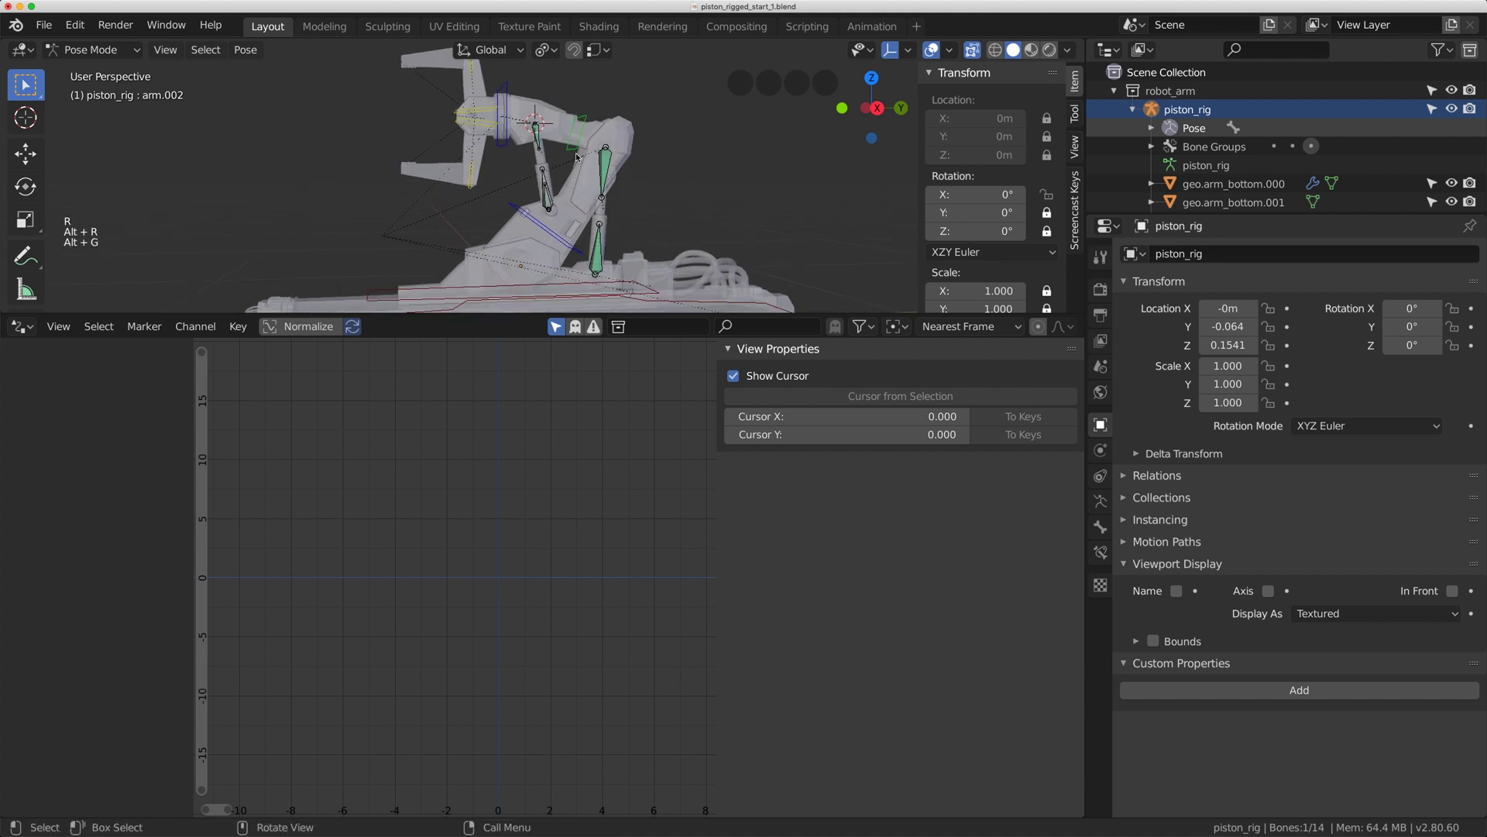